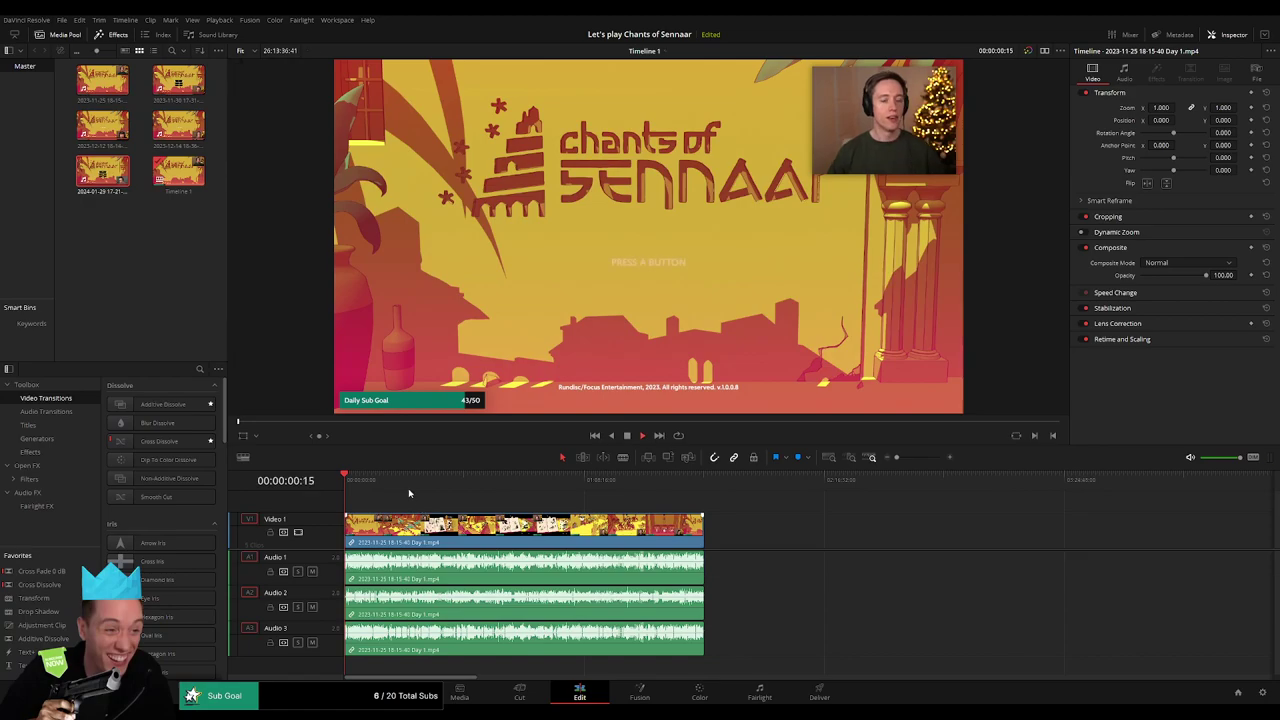
Mute audio tracks 2 and 3, then play the Day 1 clip from its start
drag(896, 457, 926, 457)
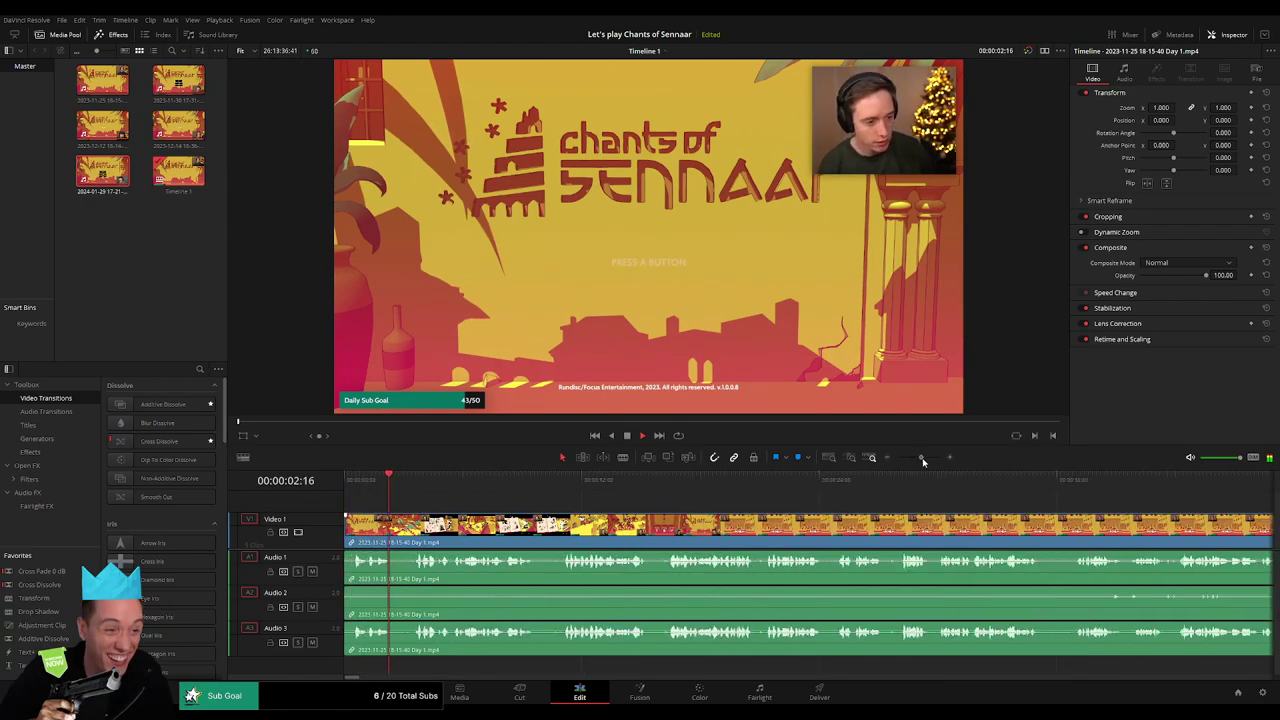
click(392, 487)
click(312, 606)
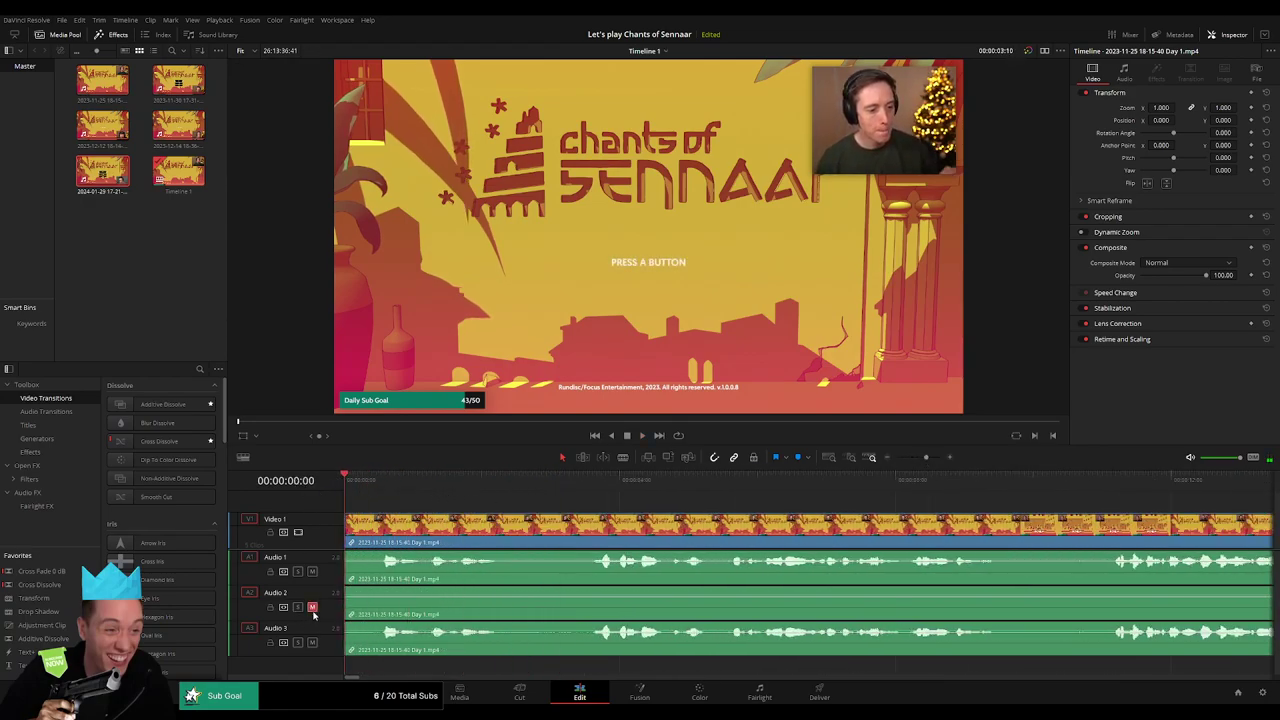
click(312, 642)
key(space)
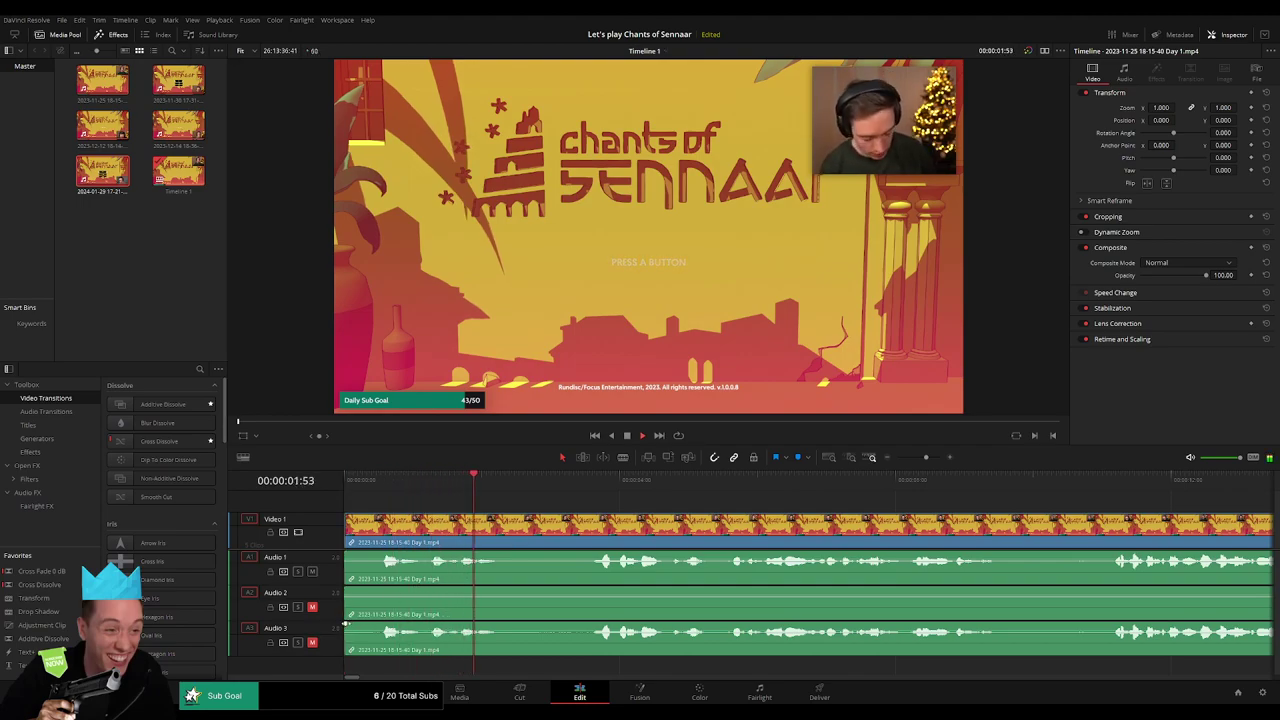
Fade in the starts of the Audio 3, Audio 2, Audio 1 and Video 1 clips, then save
drag(350, 624, 390, 632)
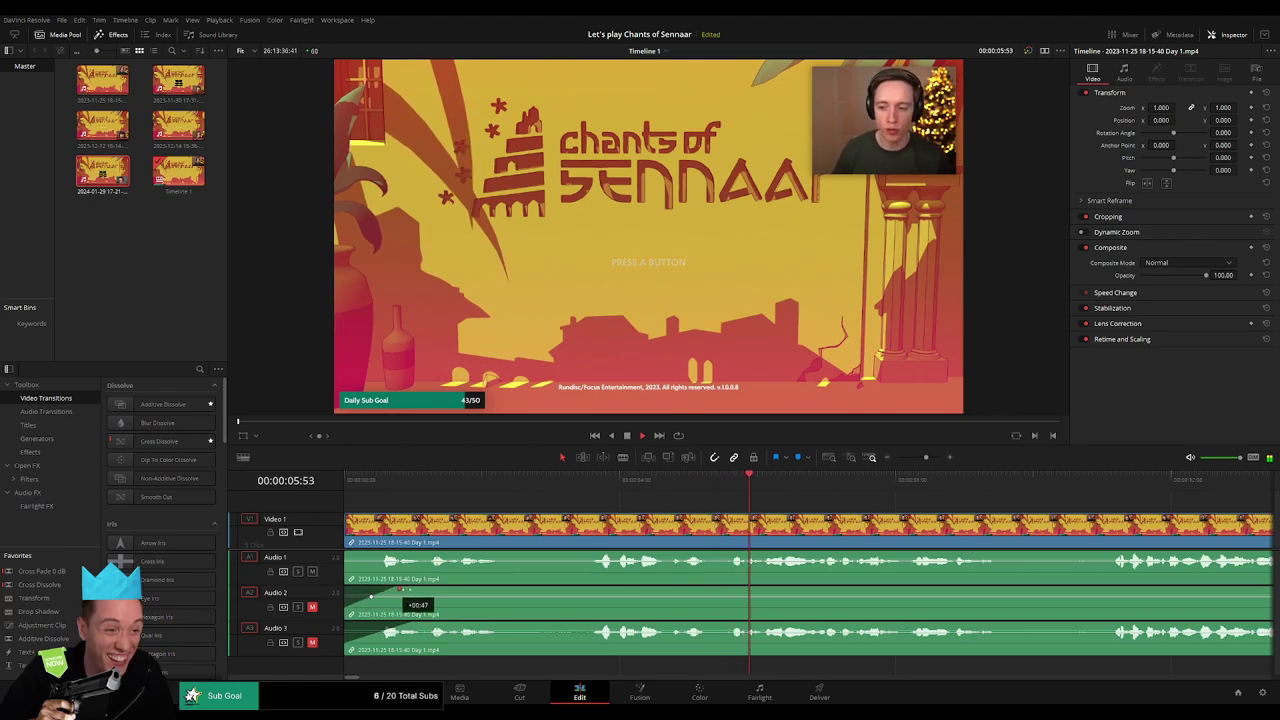
drag(350, 588, 416, 592)
drag(350, 552, 413, 553)
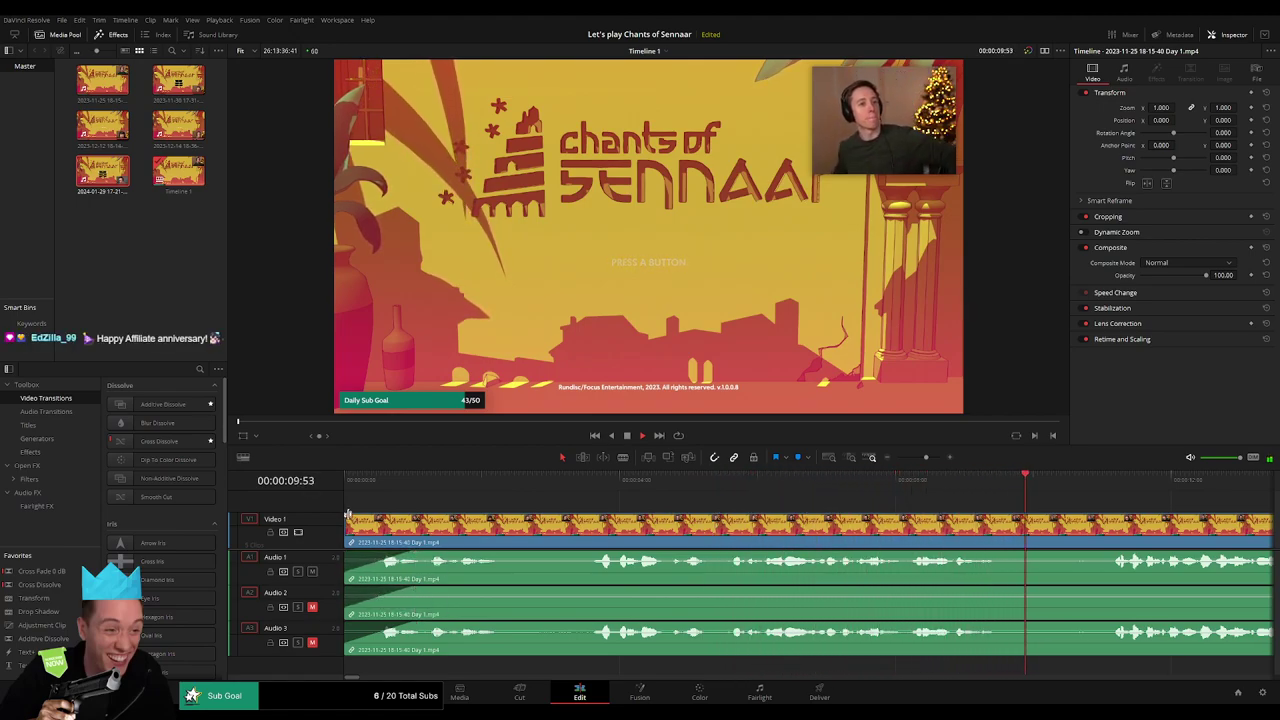
drag(350, 518, 414, 523)
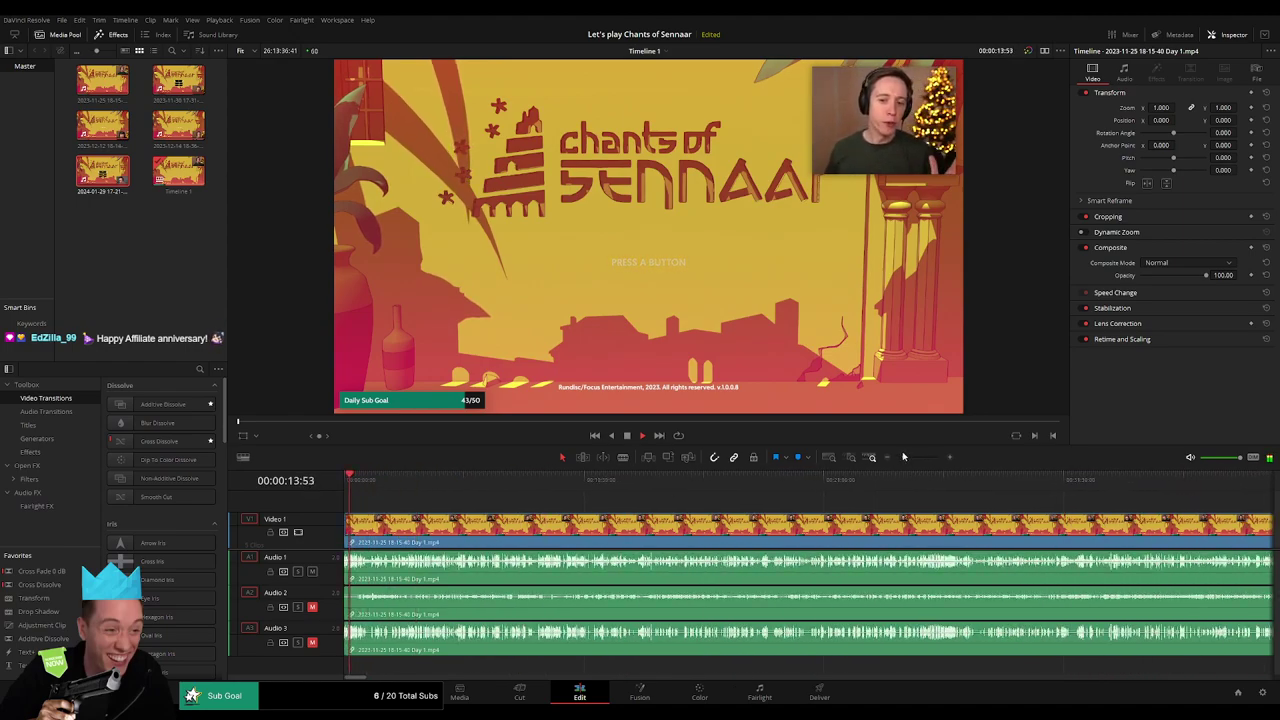
drag(926, 457, 897, 457)
key(ctrl+s)
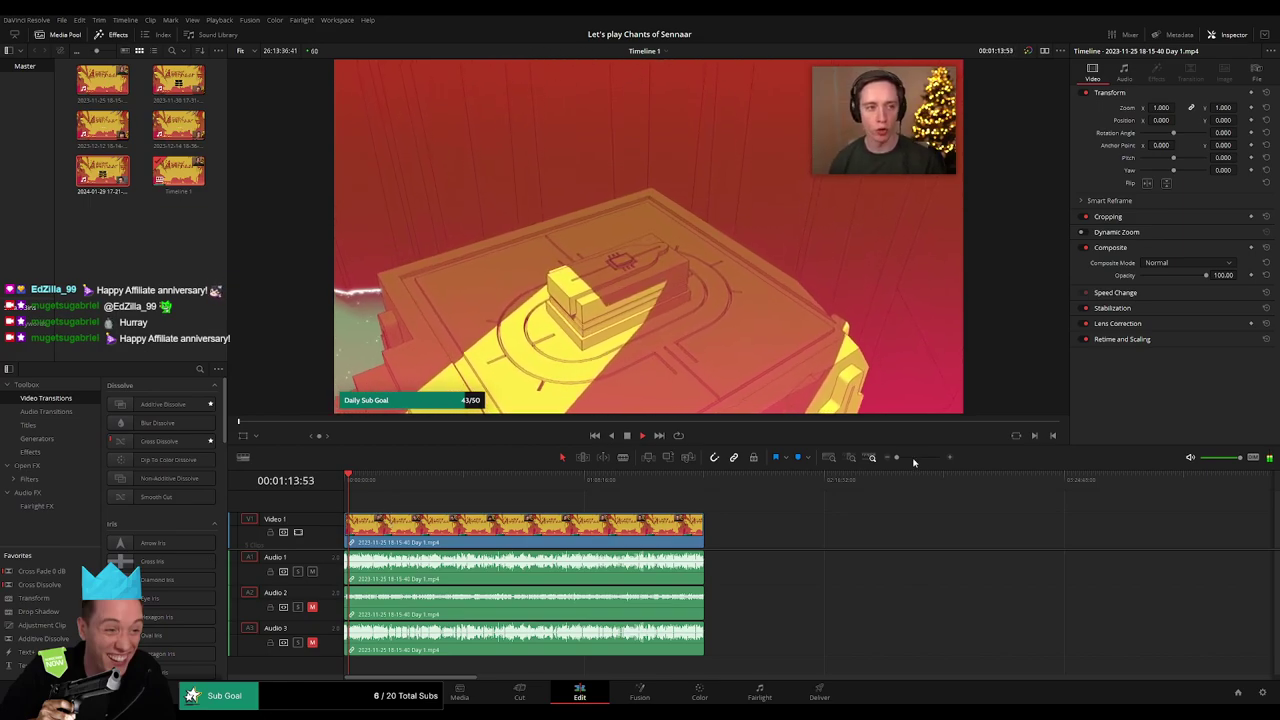
Park the playhead near 00:51:00 in the Day 1 clip, zoomed in close around it
drag(896, 458, 914, 458)
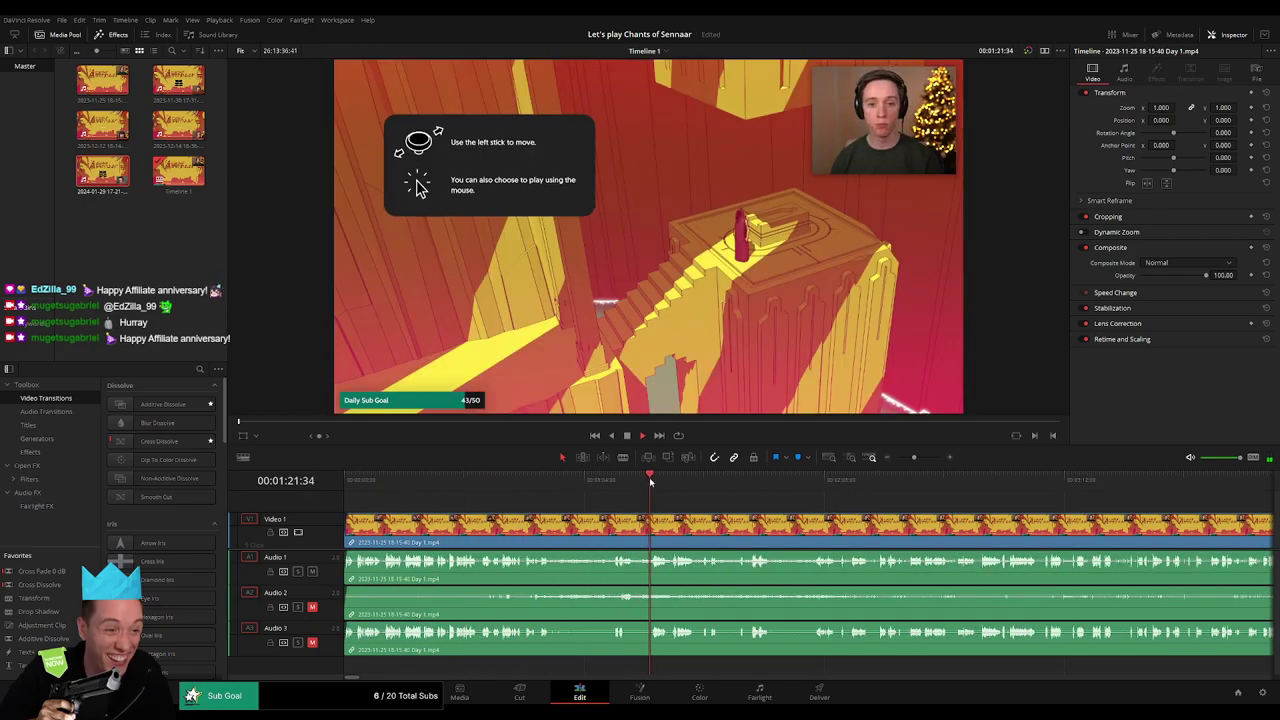
click(500, 478)
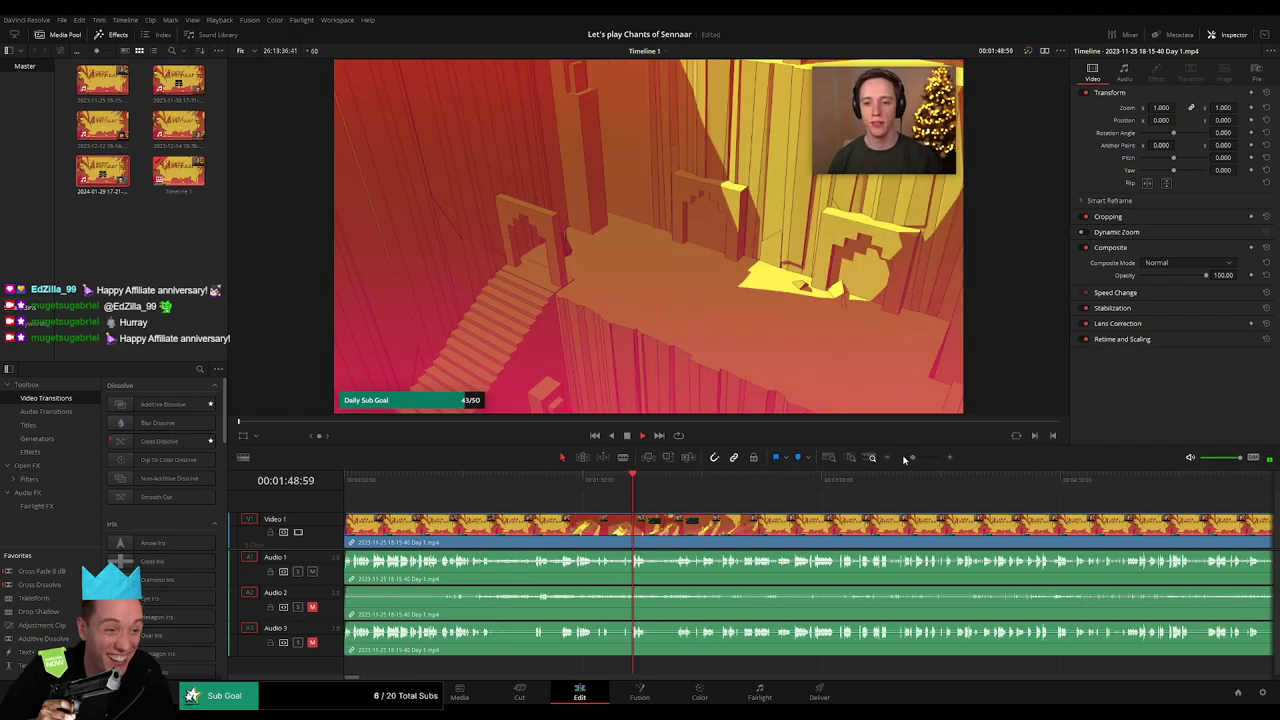
drag(913, 457, 896, 457)
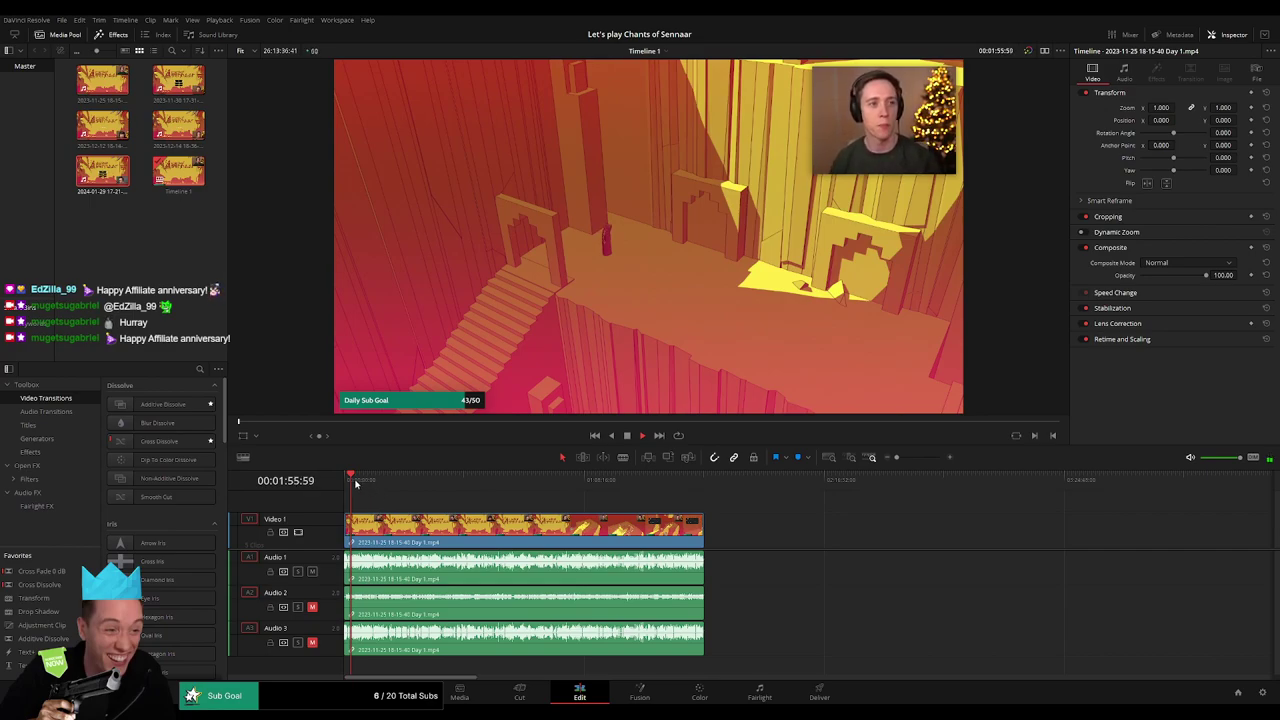
drag(355, 483, 528, 499)
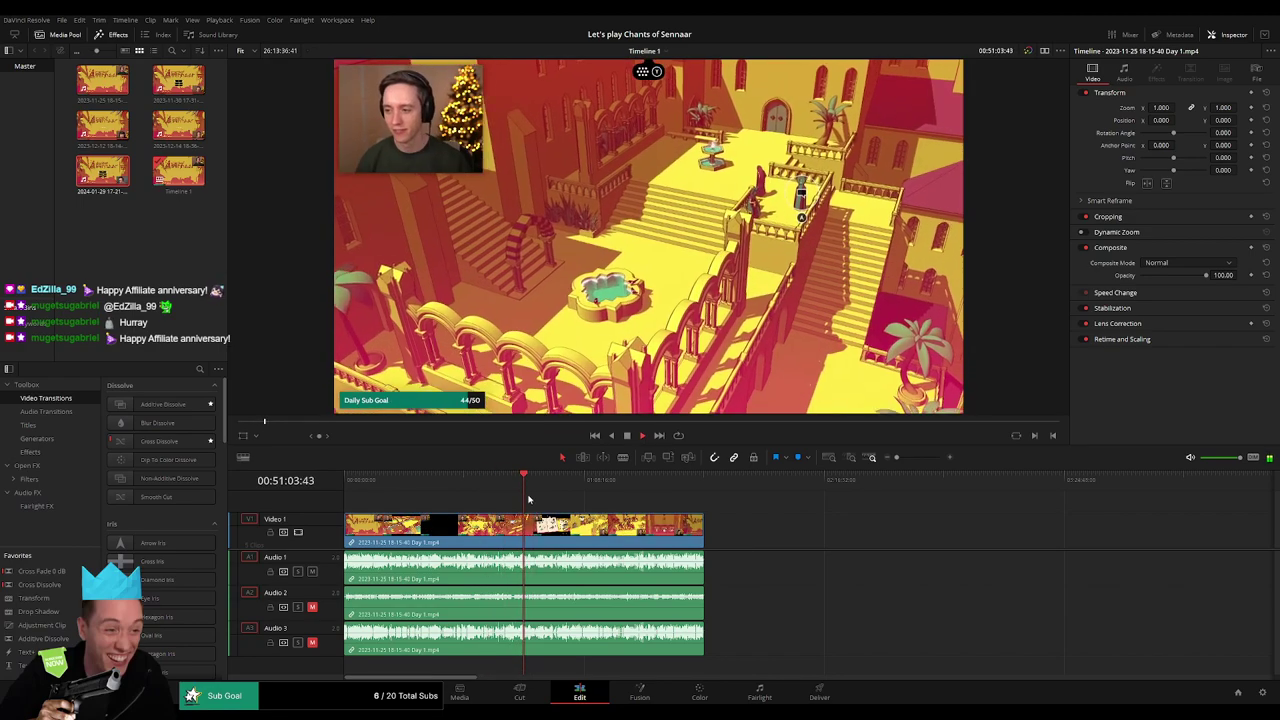
drag(896, 457, 922, 457)
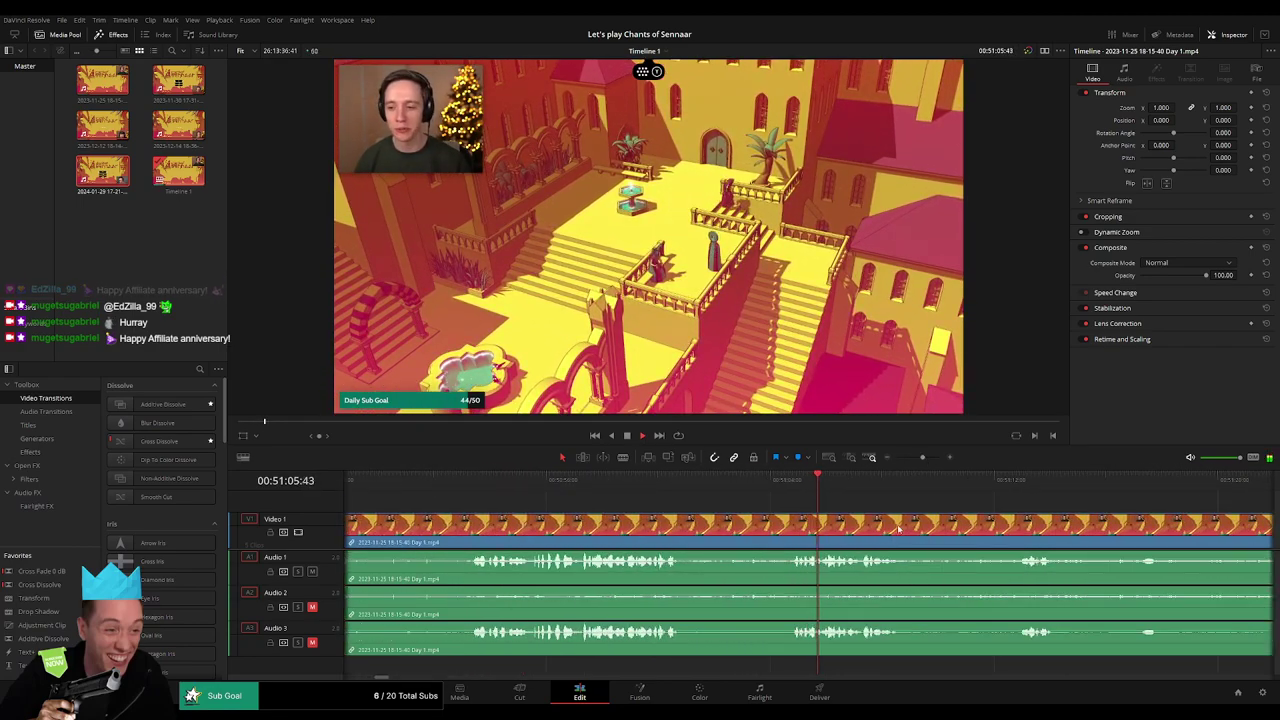
scroll(898, 530, right, 3)
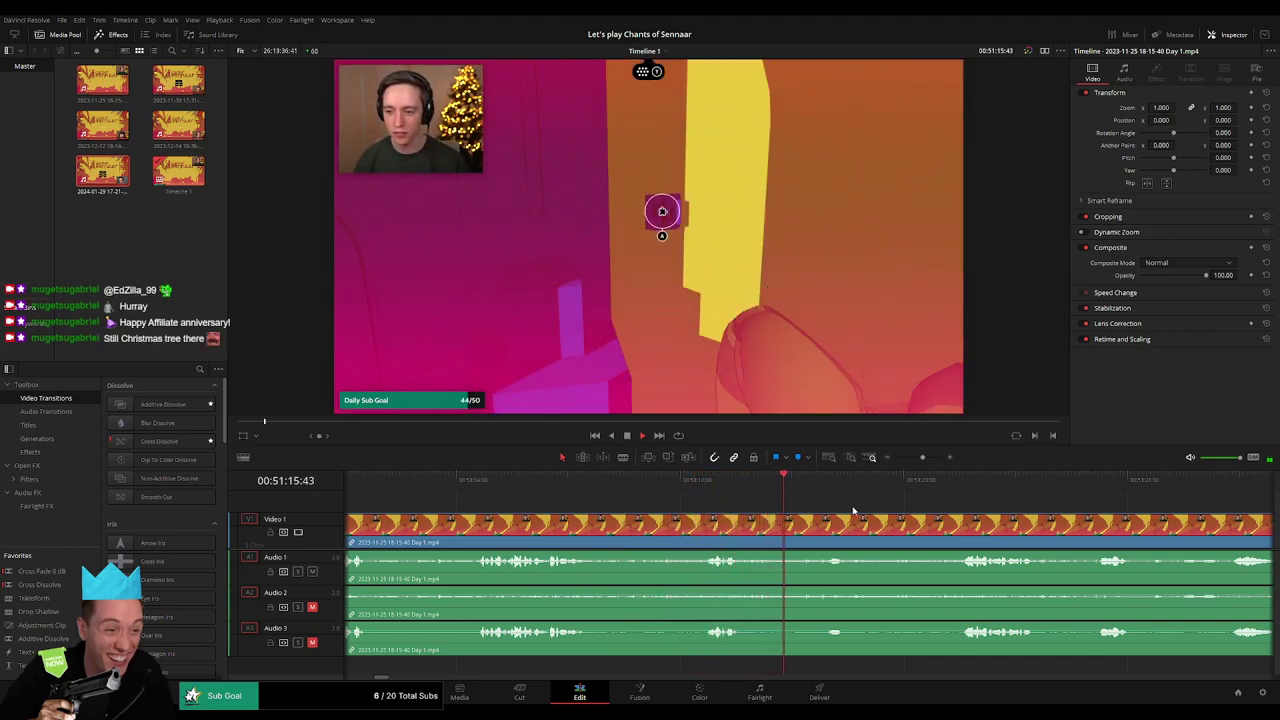
Play the footage at faster speed and replay the moment around 00:51:31:44 several times
key(l)
key(l)
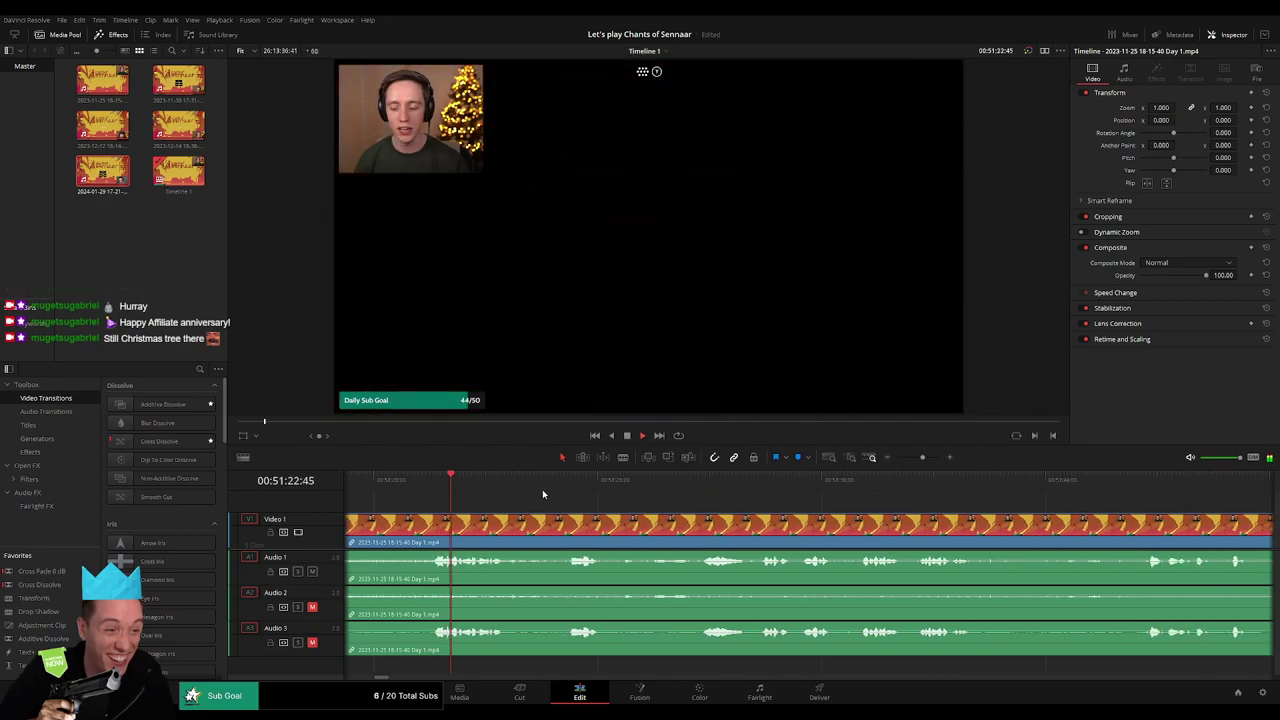
click(701, 487)
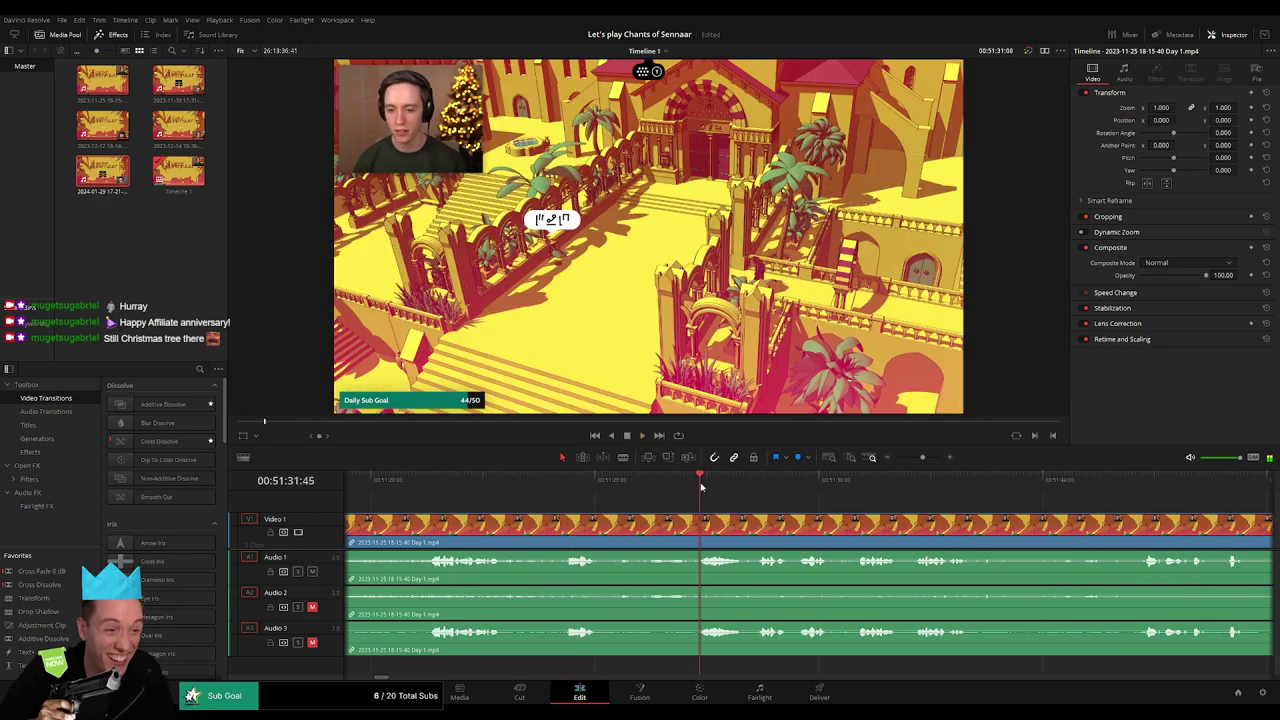
scroll(549, 494, right, 3)
click(518, 488)
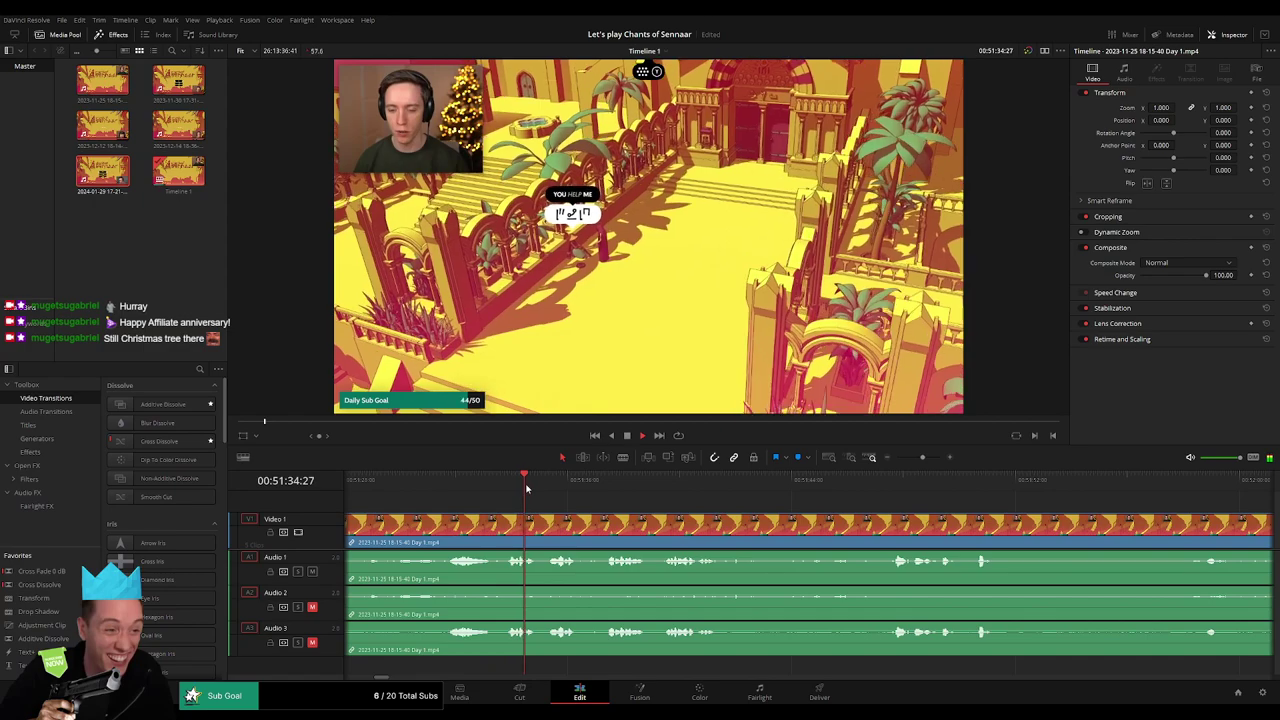
click(449, 487)
click(449, 487)
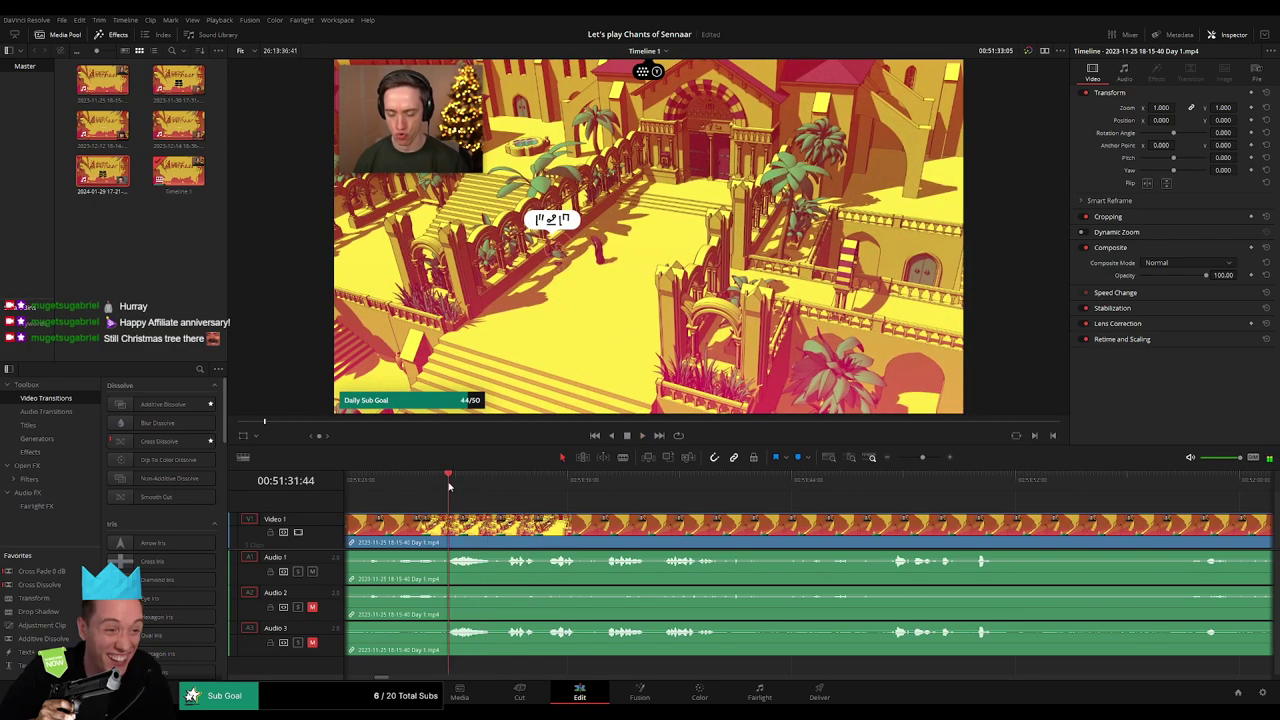
click(449, 487)
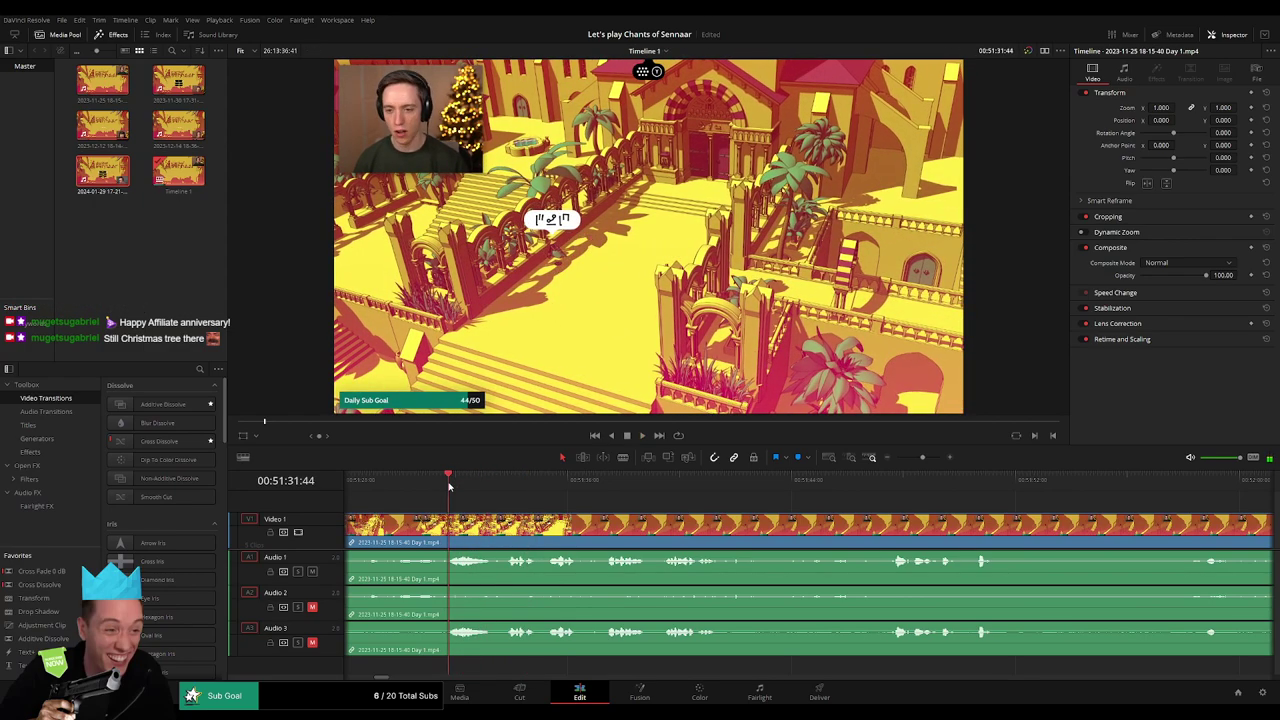
click(449, 487)
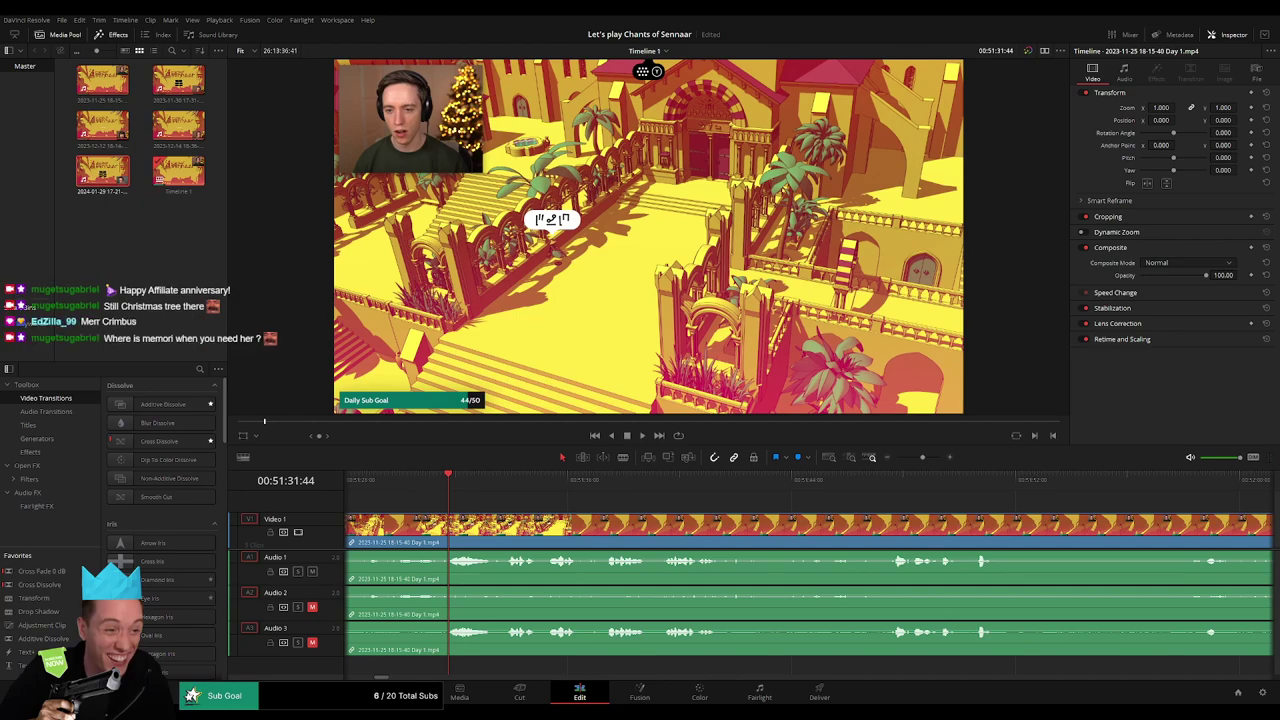
drag(466, 479, 434, 488)
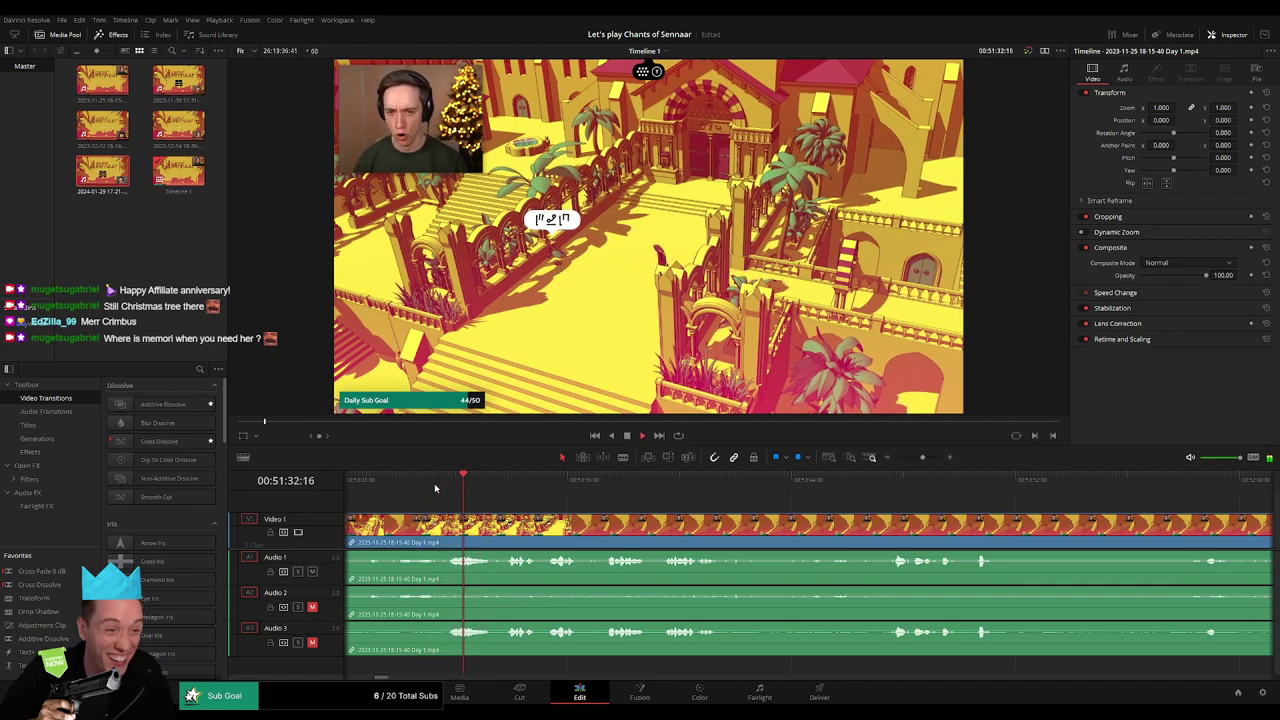
click(445, 484)
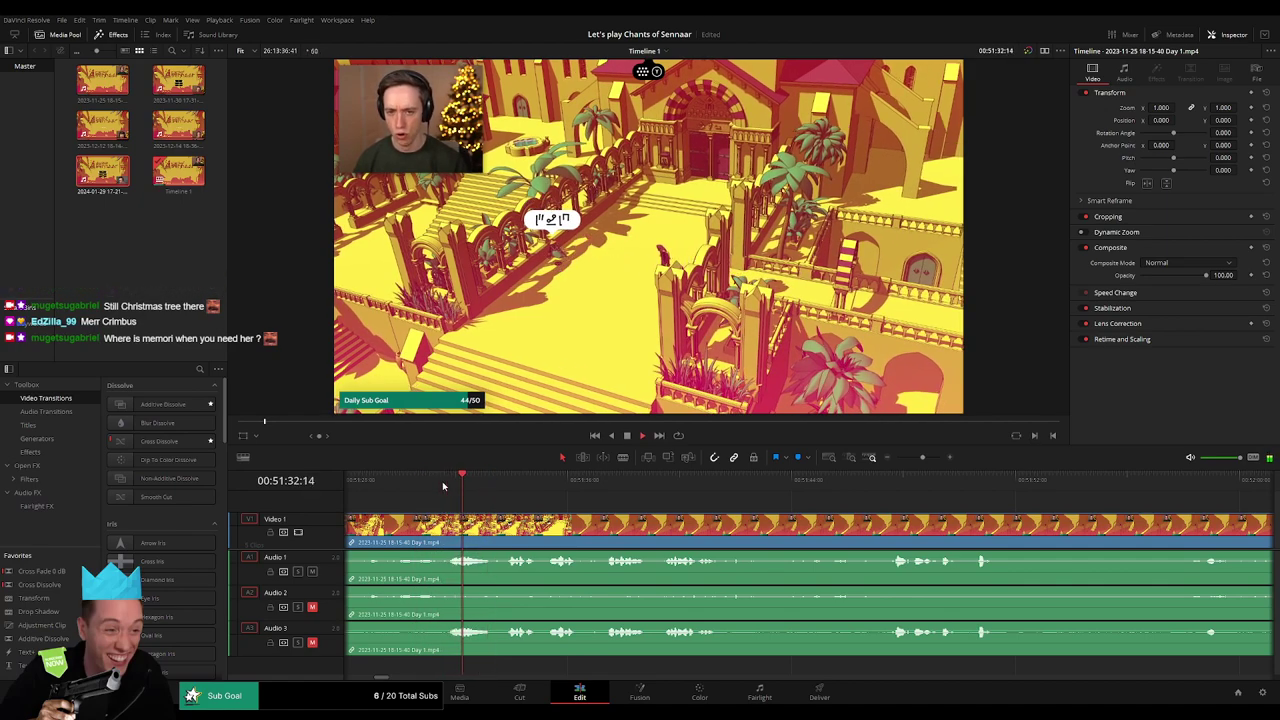
click(442, 481)
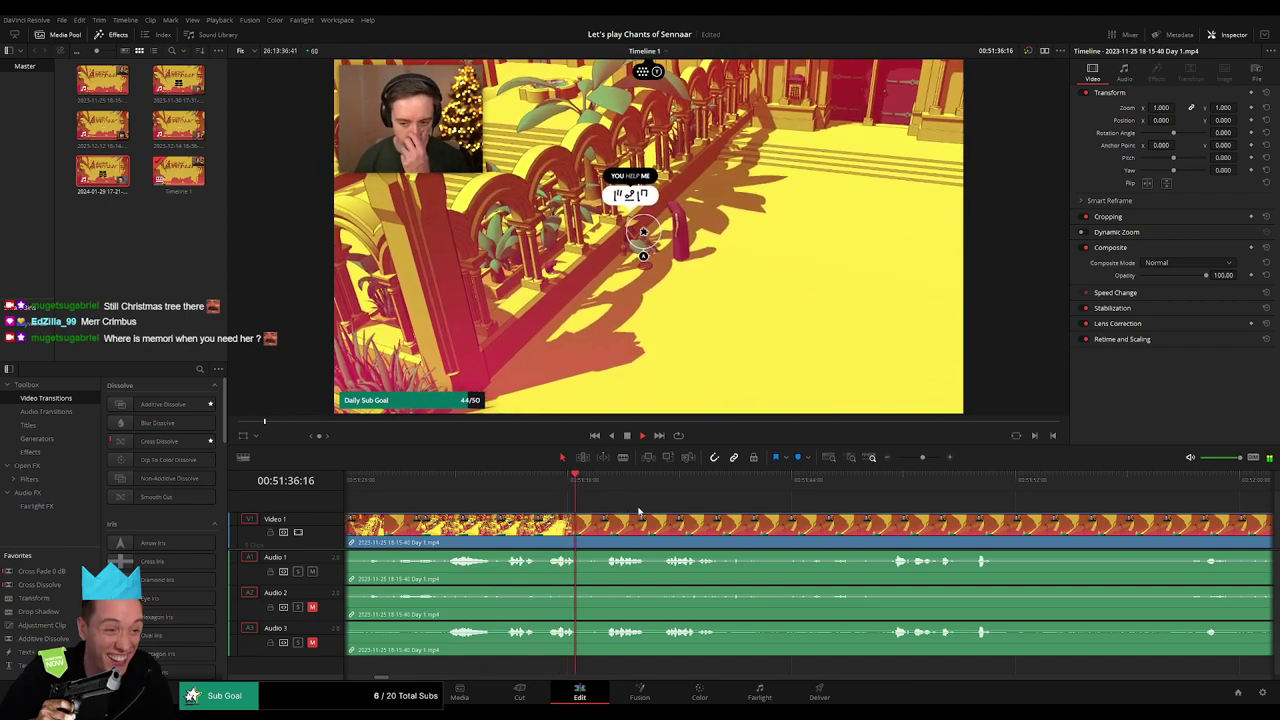
Check the following shots and settle the playhead near 00:52:03 for the cut
drag(639, 513, 459, 494)
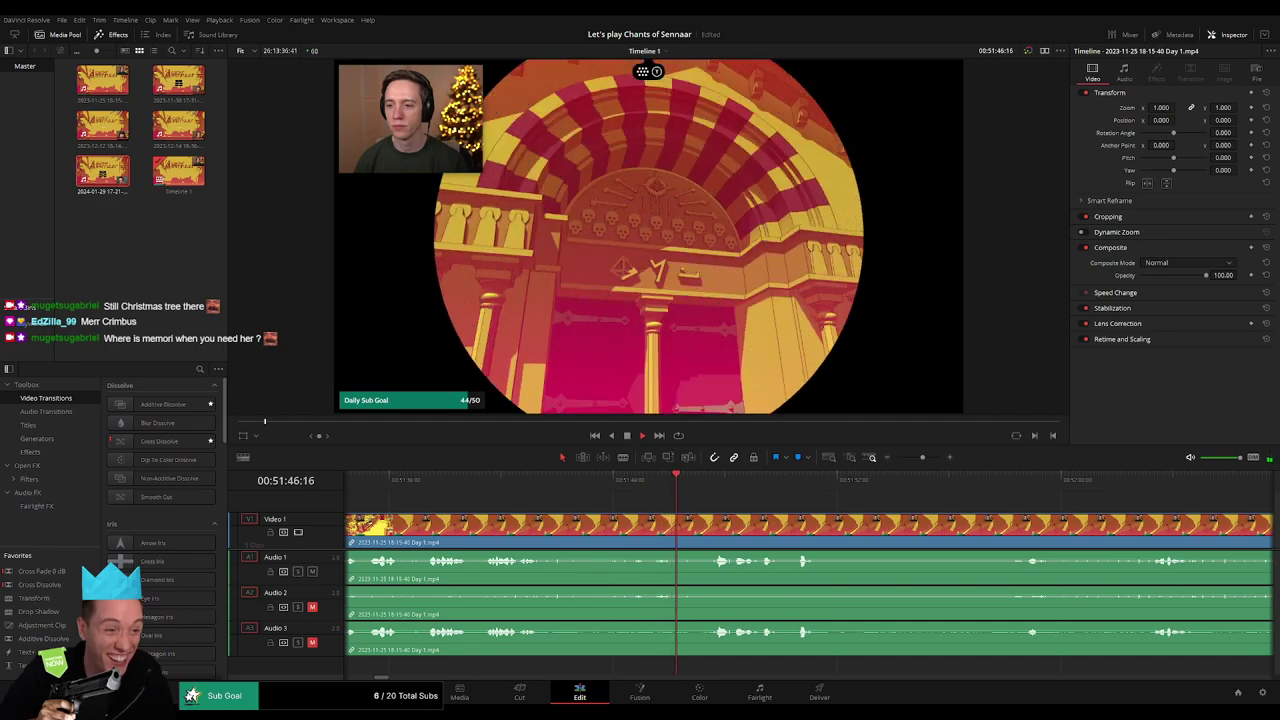
scroll(540, 527, right, 3)
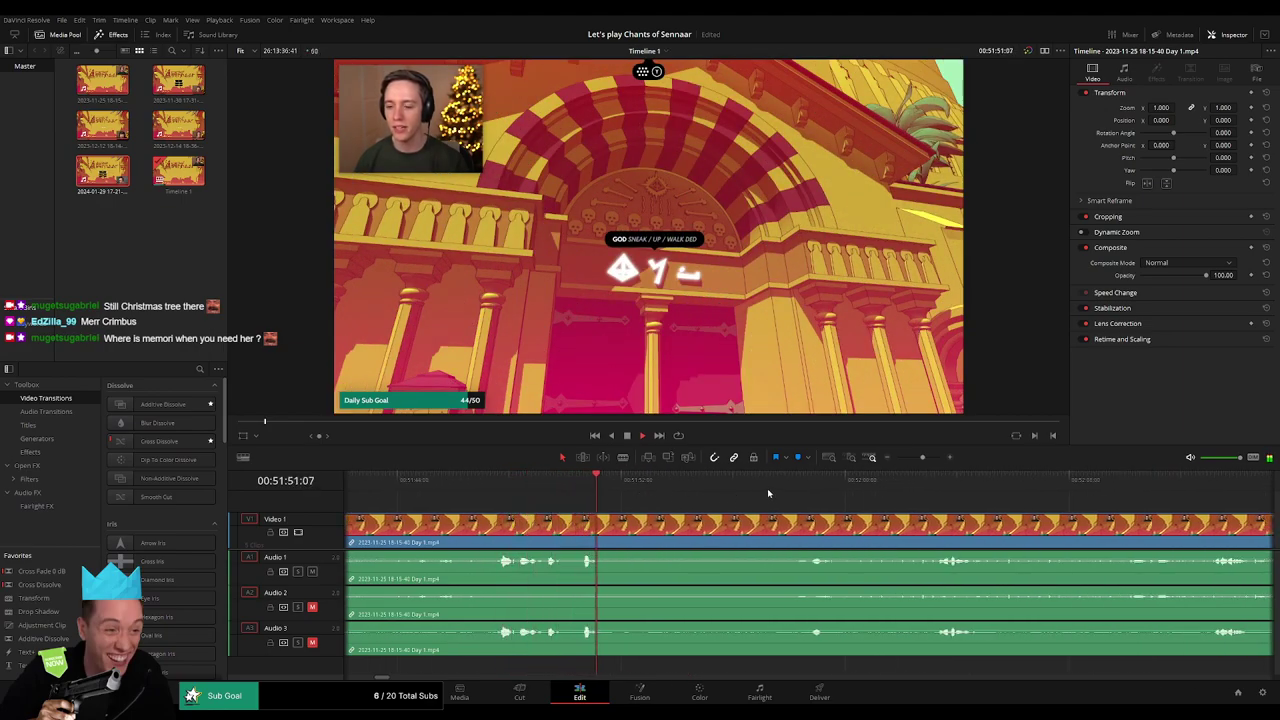
key(space)
scroll(641, 492, right, 4)
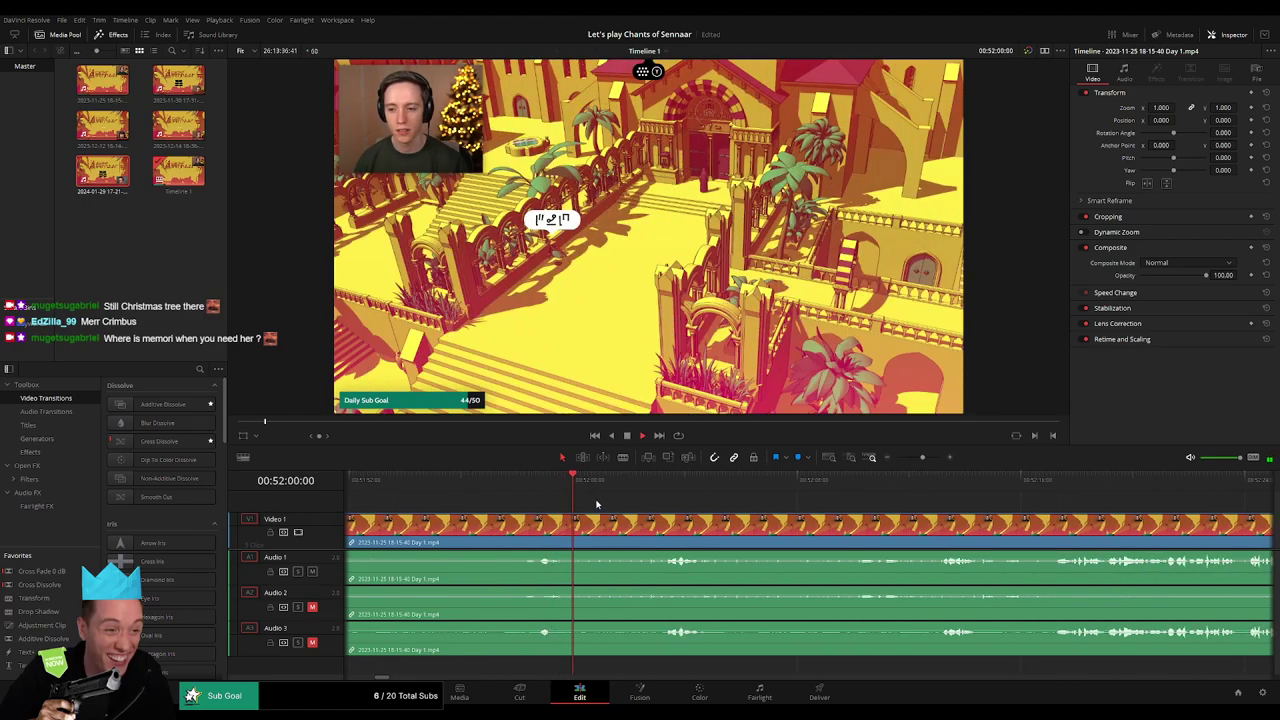
click(651, 491)
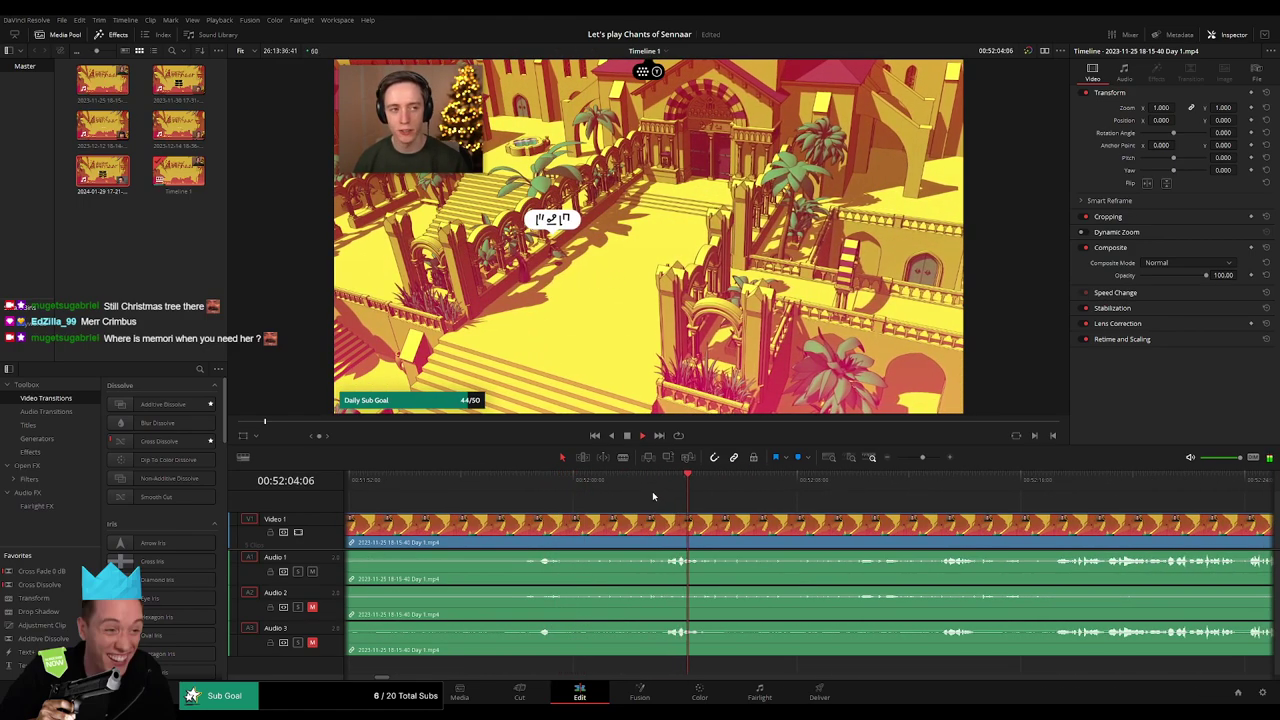
click(879, 494)
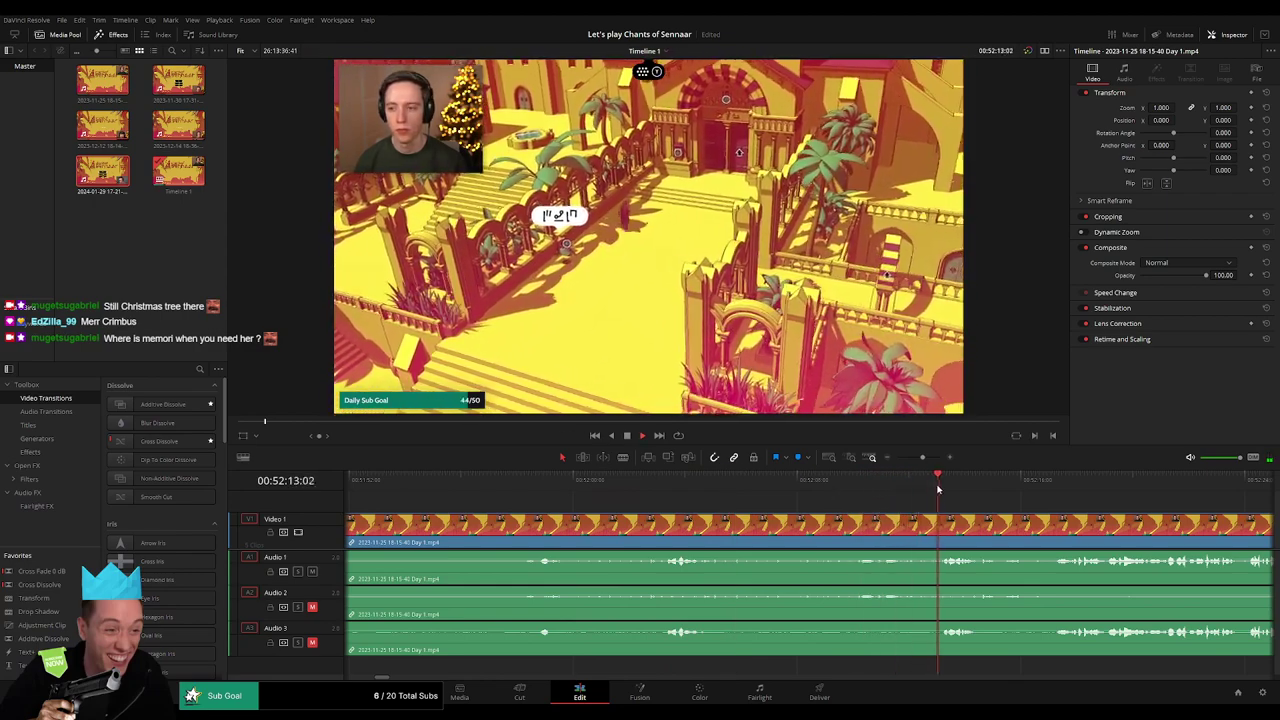
click(655, 491)
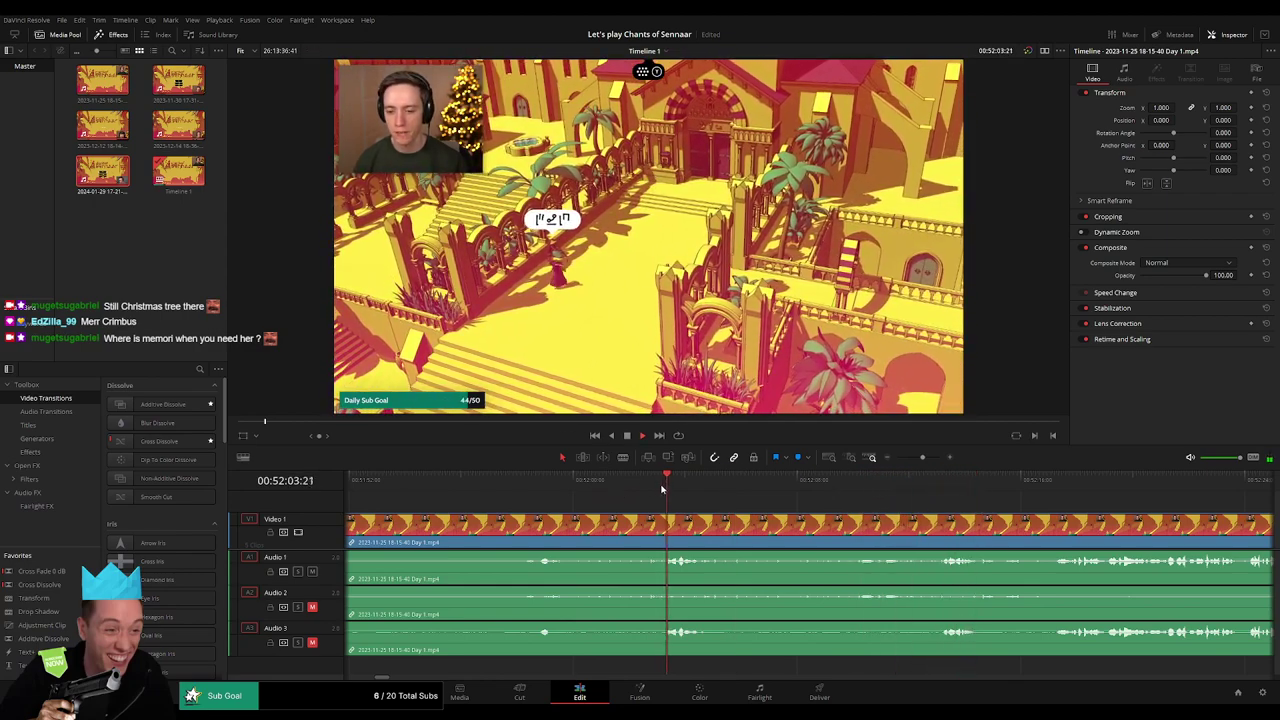
mouse_move(646, 491)
mouse_down()
mouse_move(665, 490)
mouse_move(634, 490)
mouse_up()
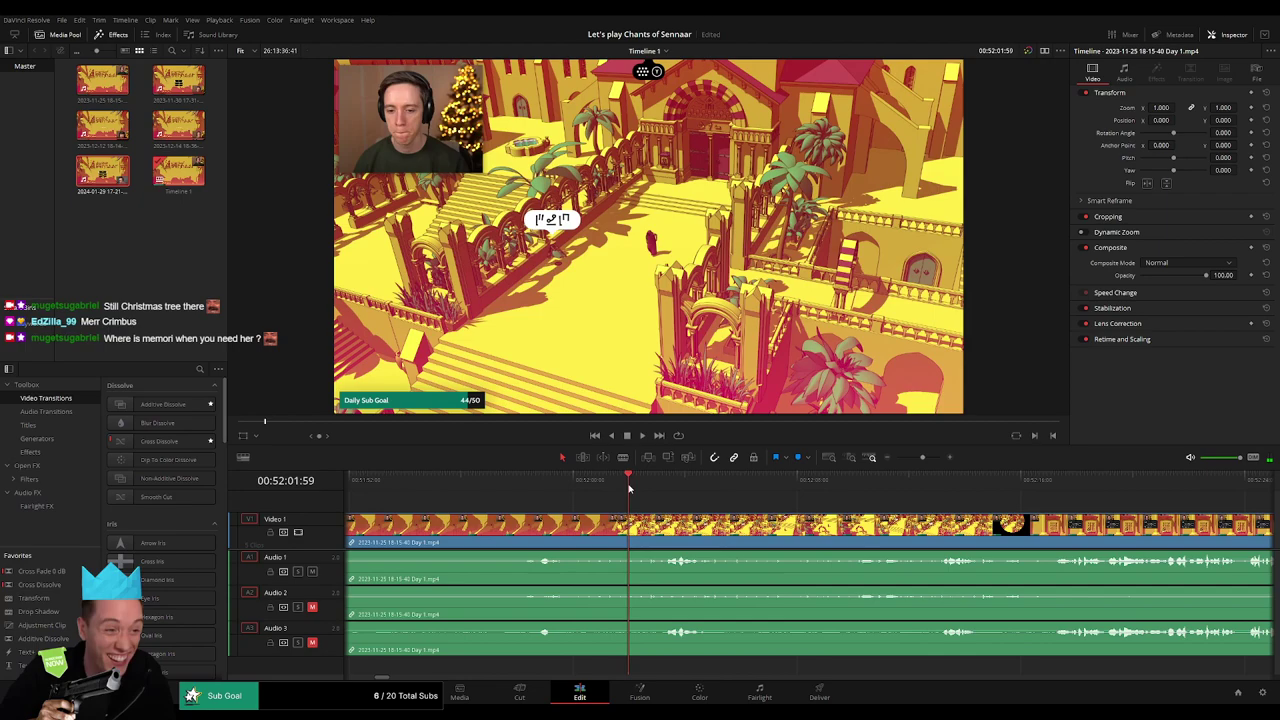
Split the Day 1 clip near 00:52:02, adjust the Audio 2 edit, and preview the cut
key(ctrl+b)
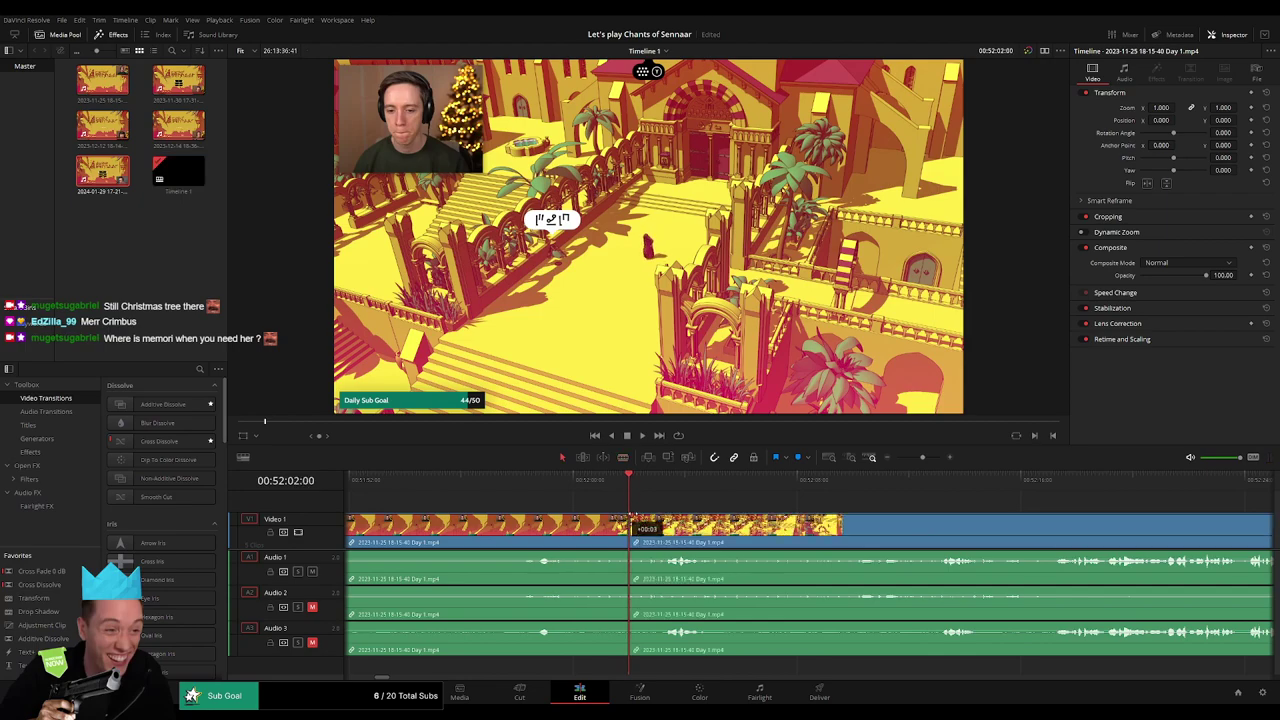
drag(660, 522, 657, 517)
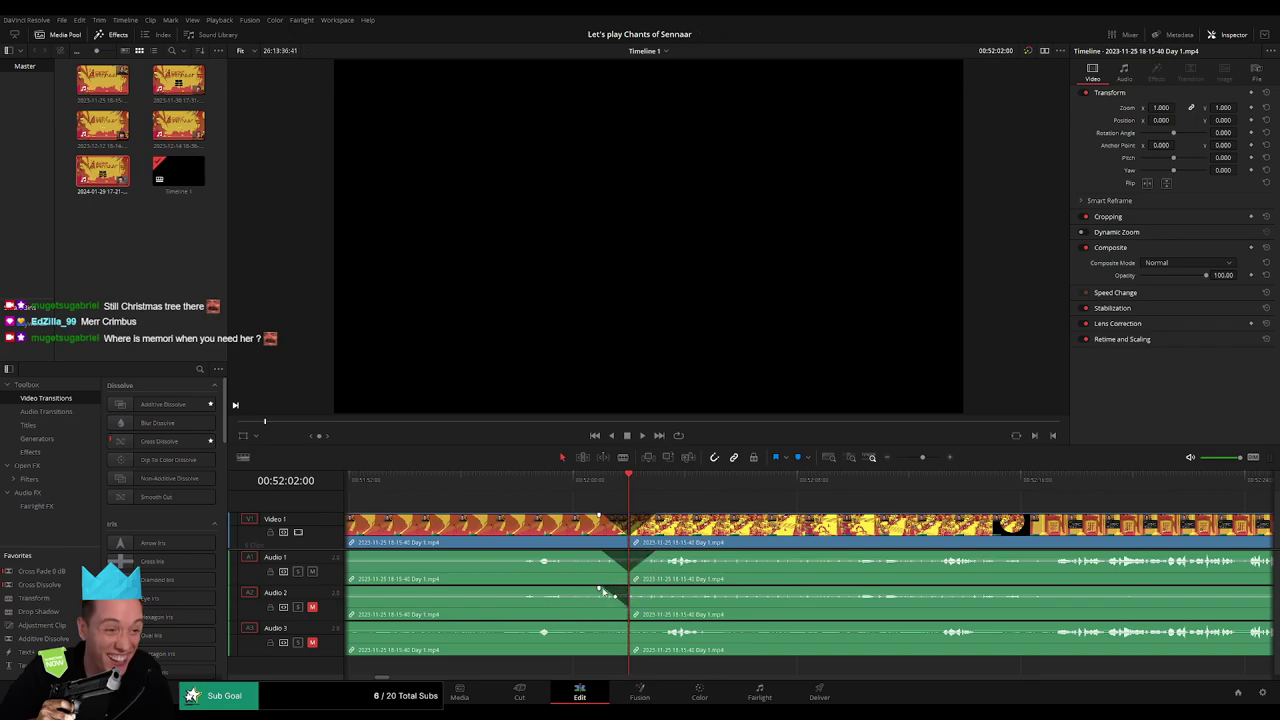
drag(601, 590, 632, 600)
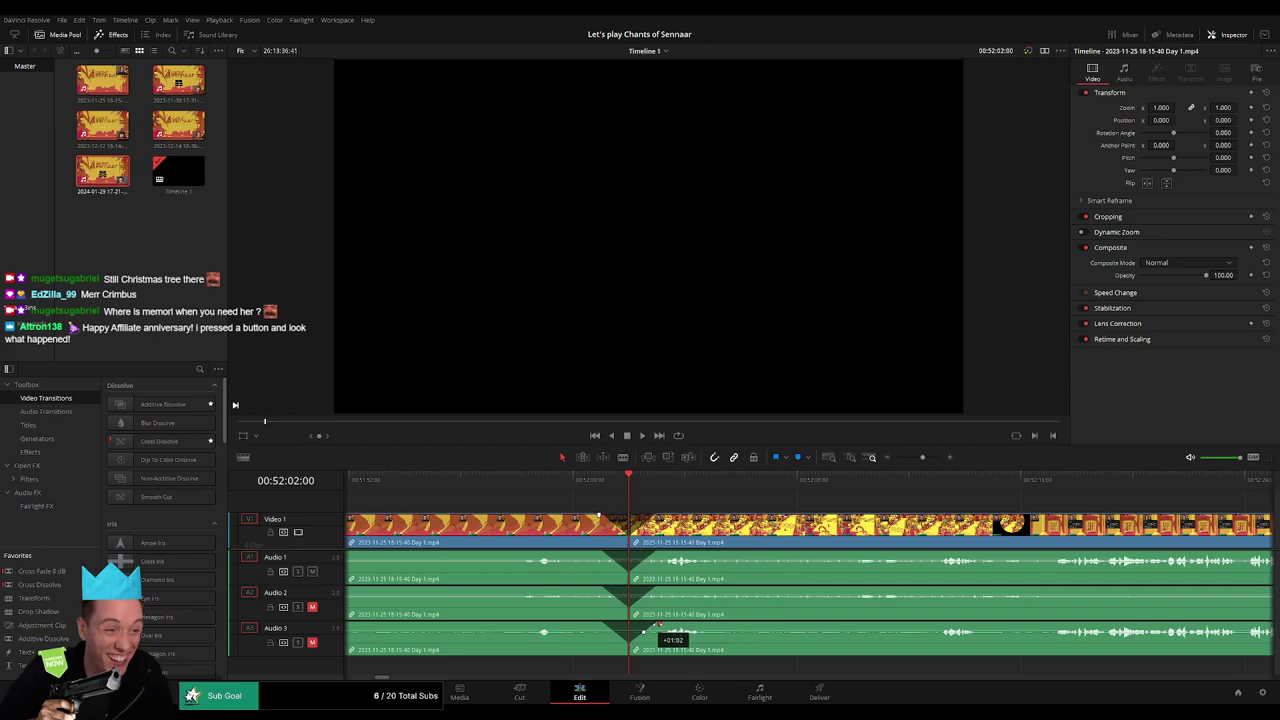
key(space)
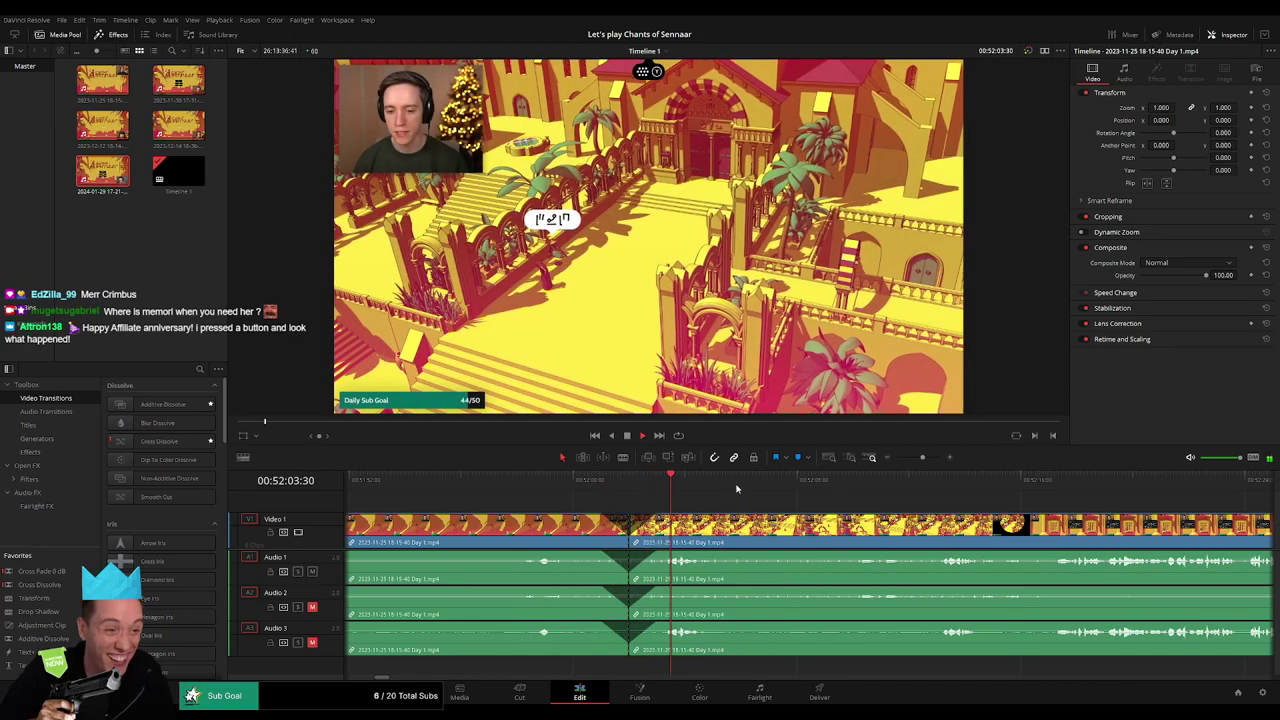
key(space)
scroll(828, 489, down, 5)
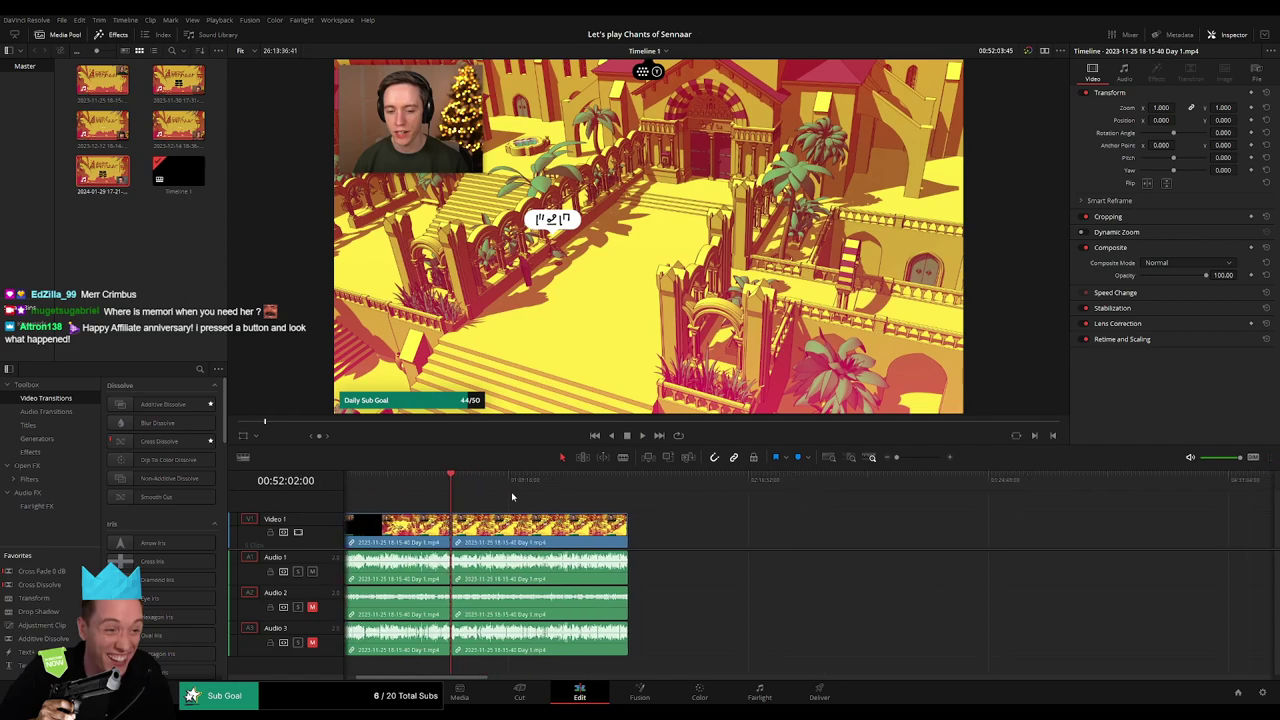
Trim the Day 1 clip, then snap the Day 2 clip directly after it and play the join
key(ctrl+z)
key(ctrl+z)
click(540, 492)
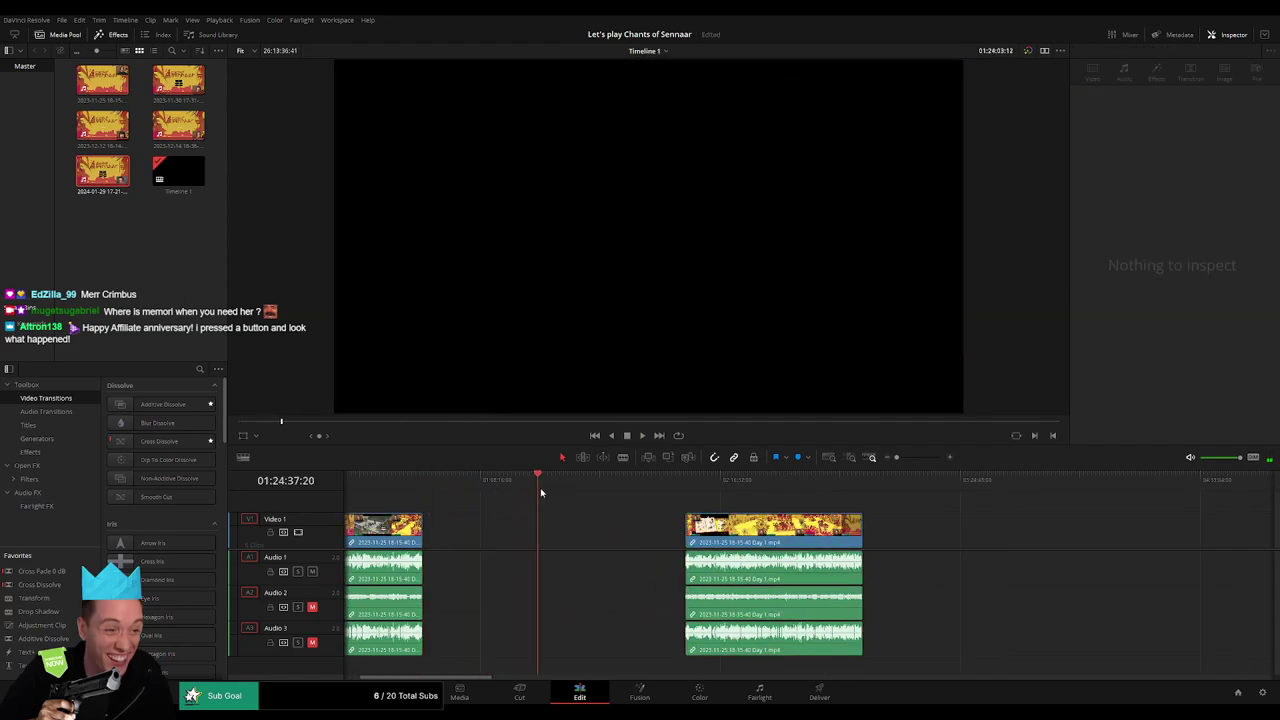
click(662, 496)
drag(777, 544, 754, 543)
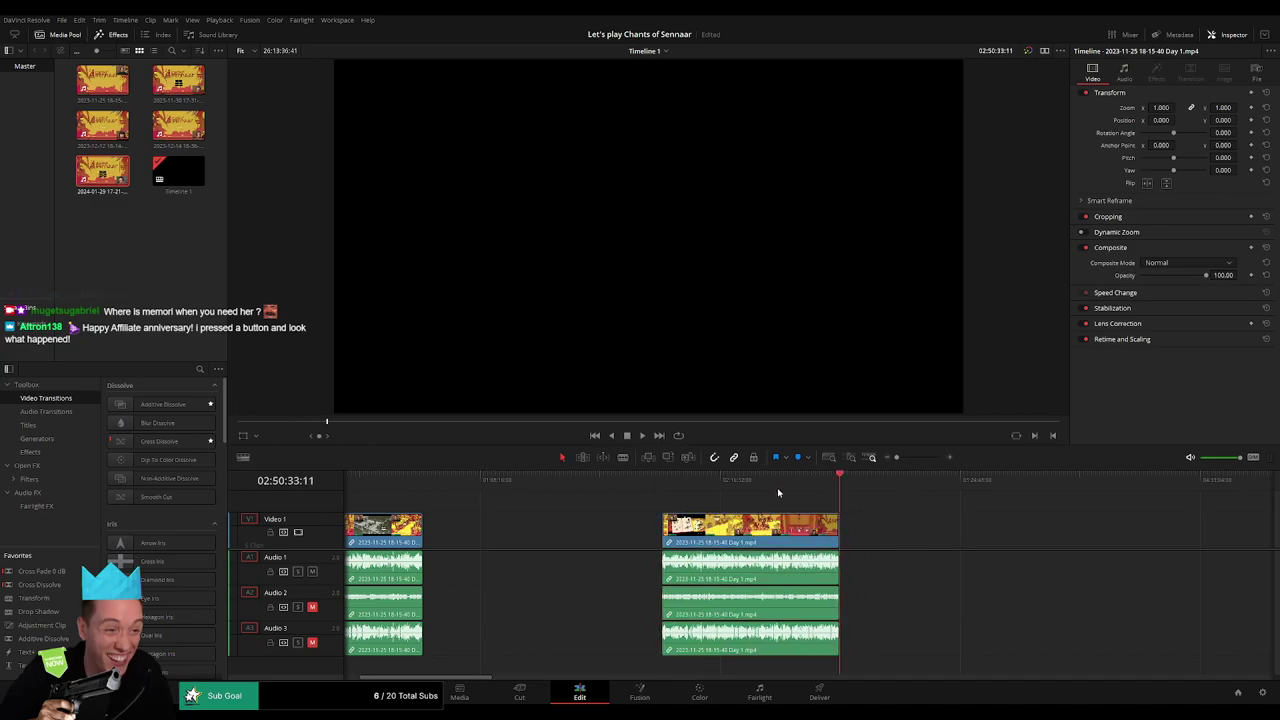
scroll(857, 520, right, 5)
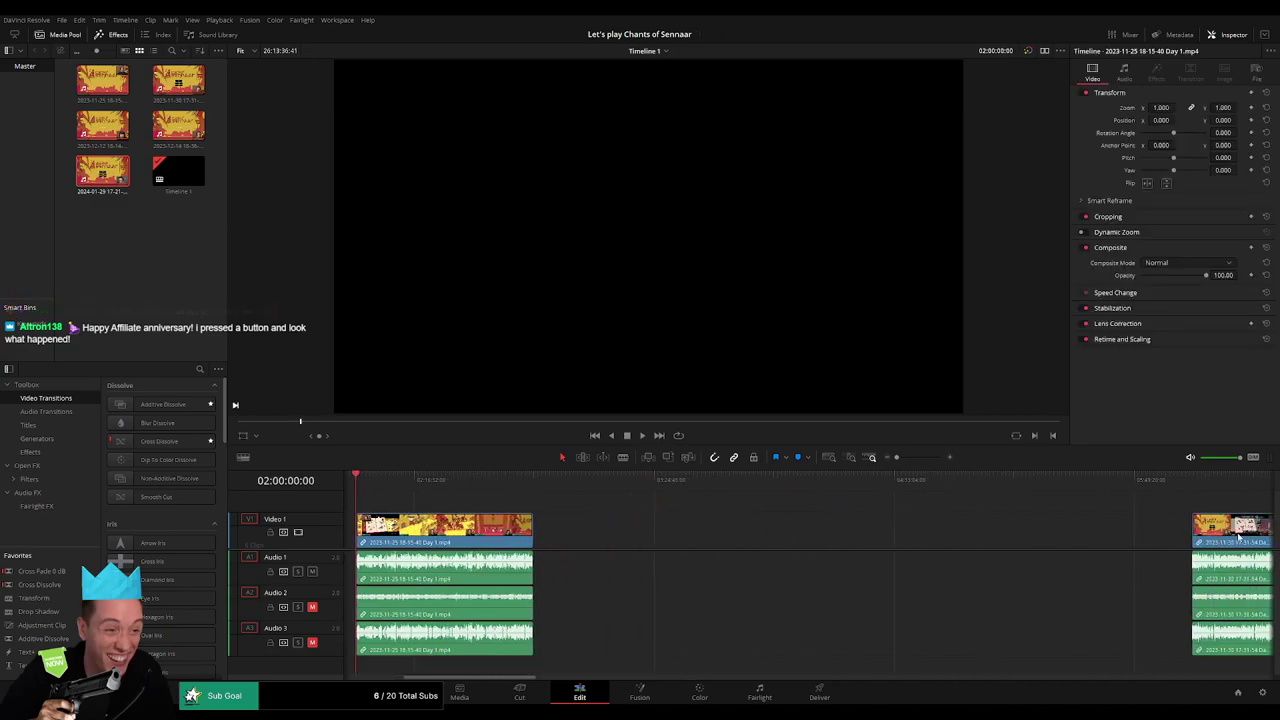
drag(1250, 526, 600, 530)
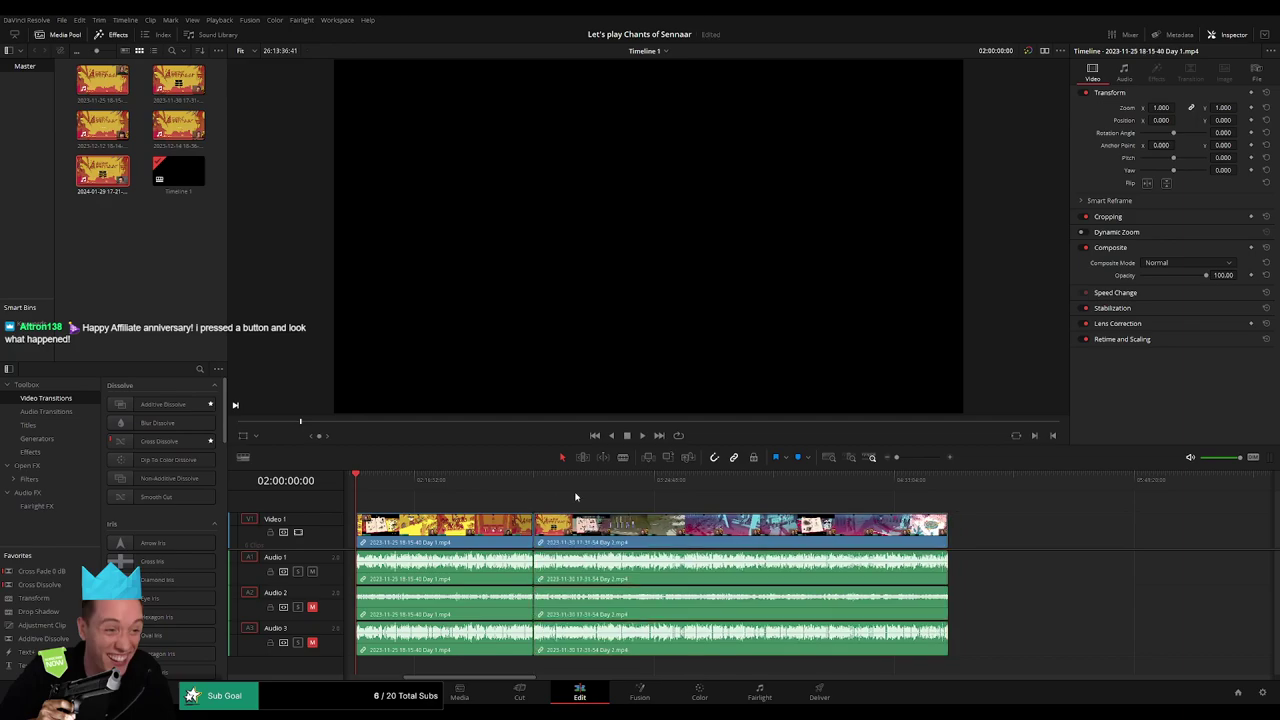
key(space)
scroll(660, 500, left, 3)
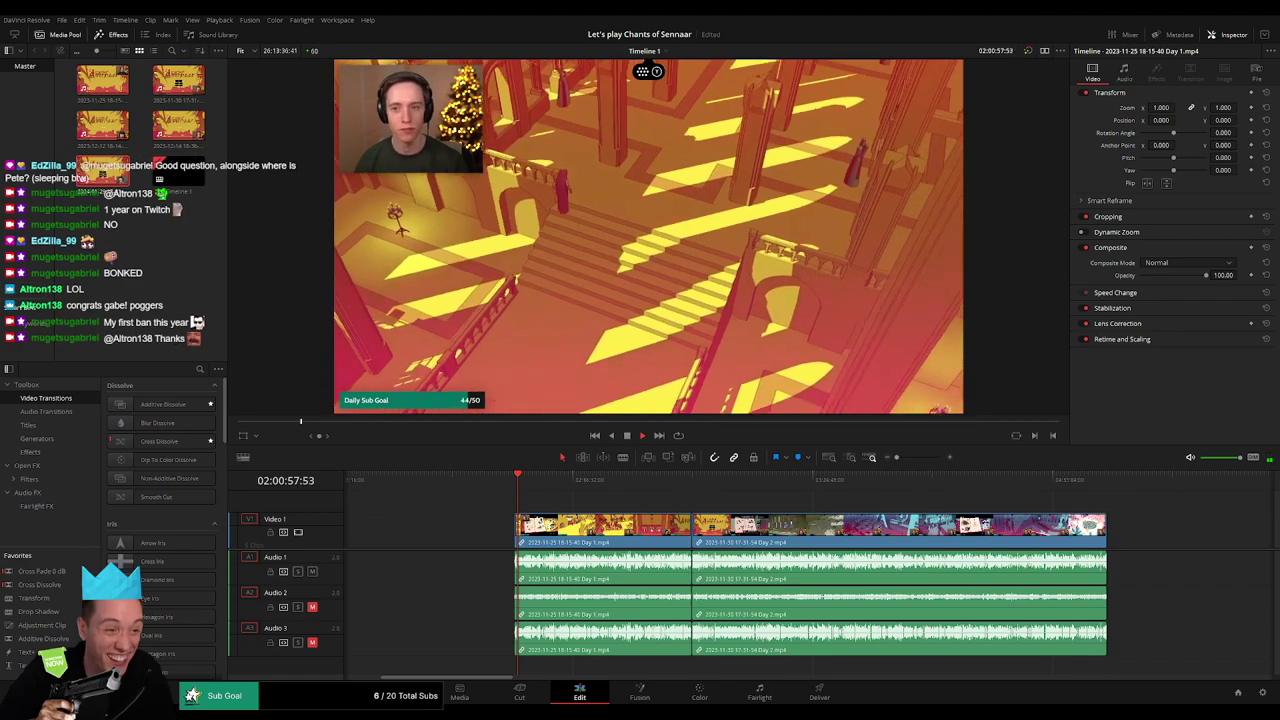
Go to where the Day 1 session quits and pull the Day 1/Day 2 cut slightly earlier
mouse_move(550, 480)
mouse_down()
mouse_move(611, 497)
mouse_move(684, 493)
mouse_up()
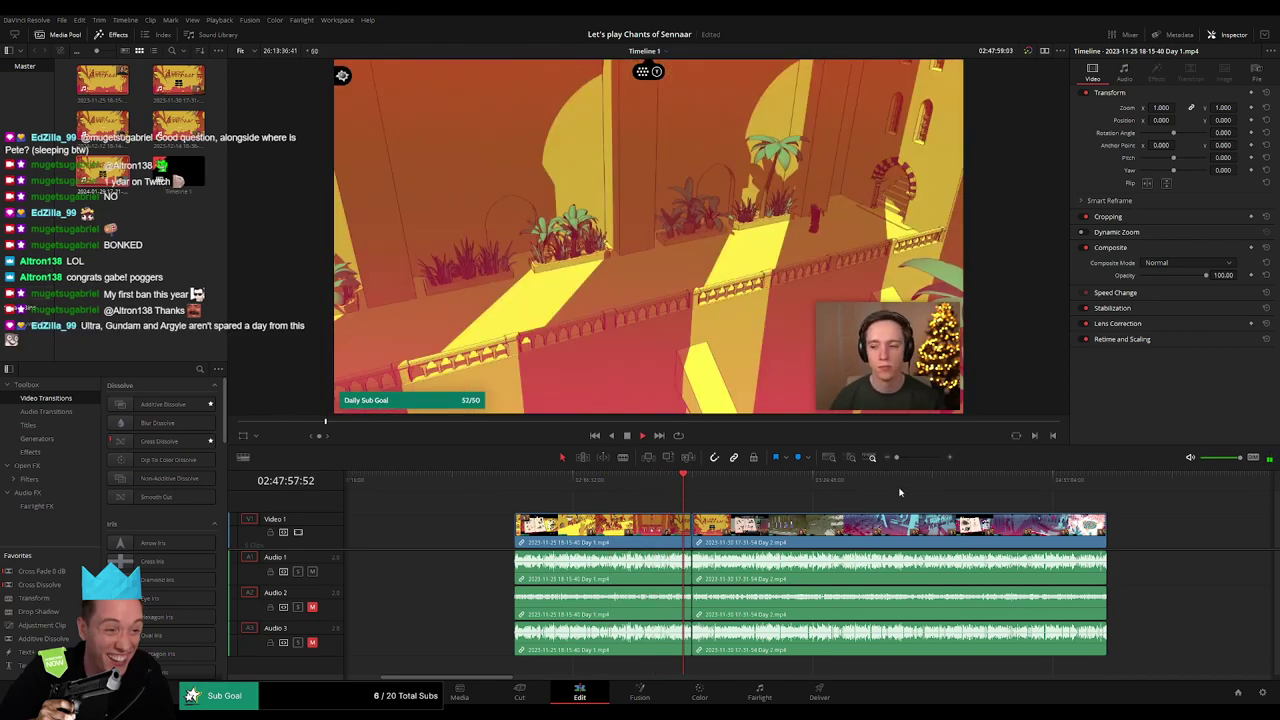
scroll(899, 492, up, 3)
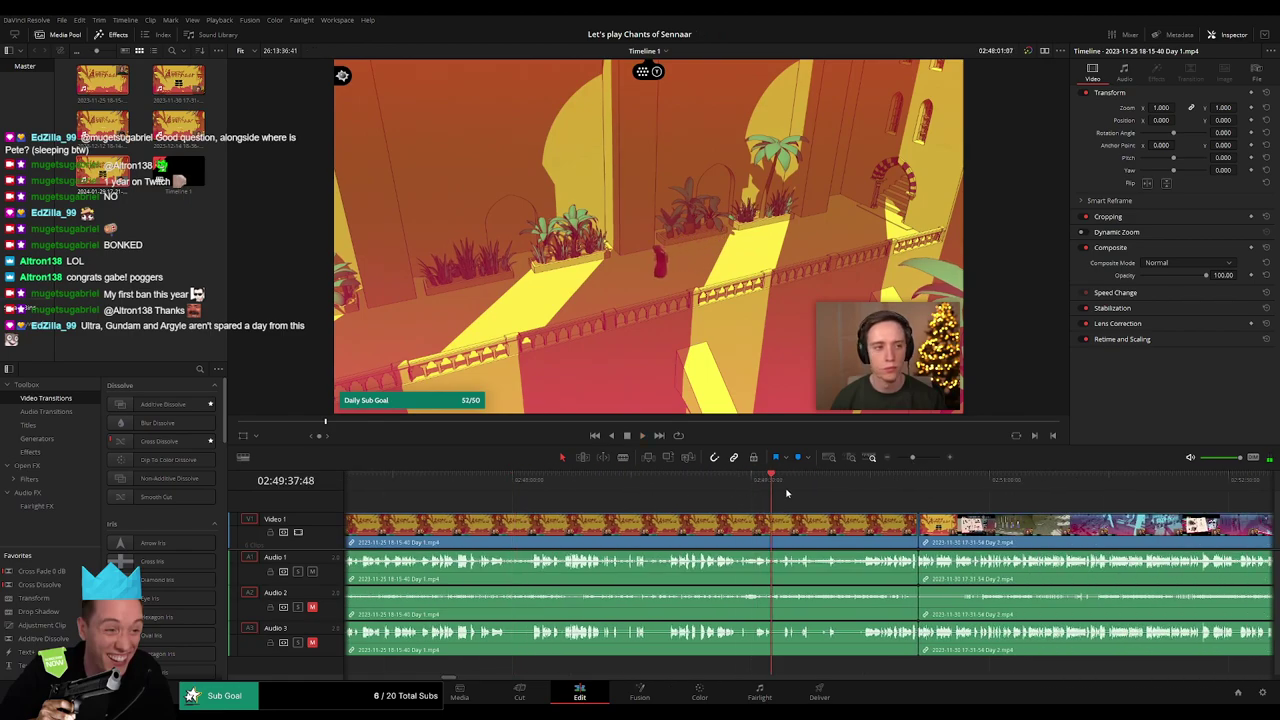
mouse_move(786, 493)
mouse_down()
mouse_move(909, 493)
mouse_move(930, 460)
mouse_move(917, 460)
mouse_up()
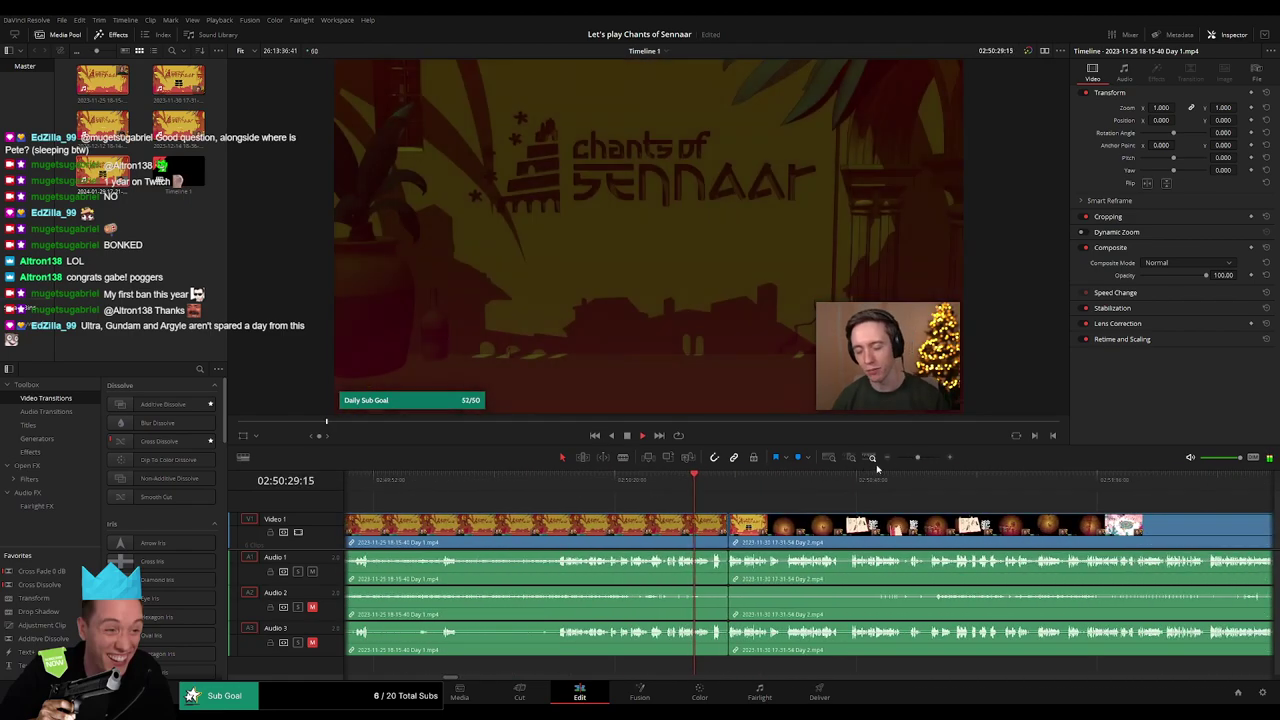
scroll(896, 502, up, 2)
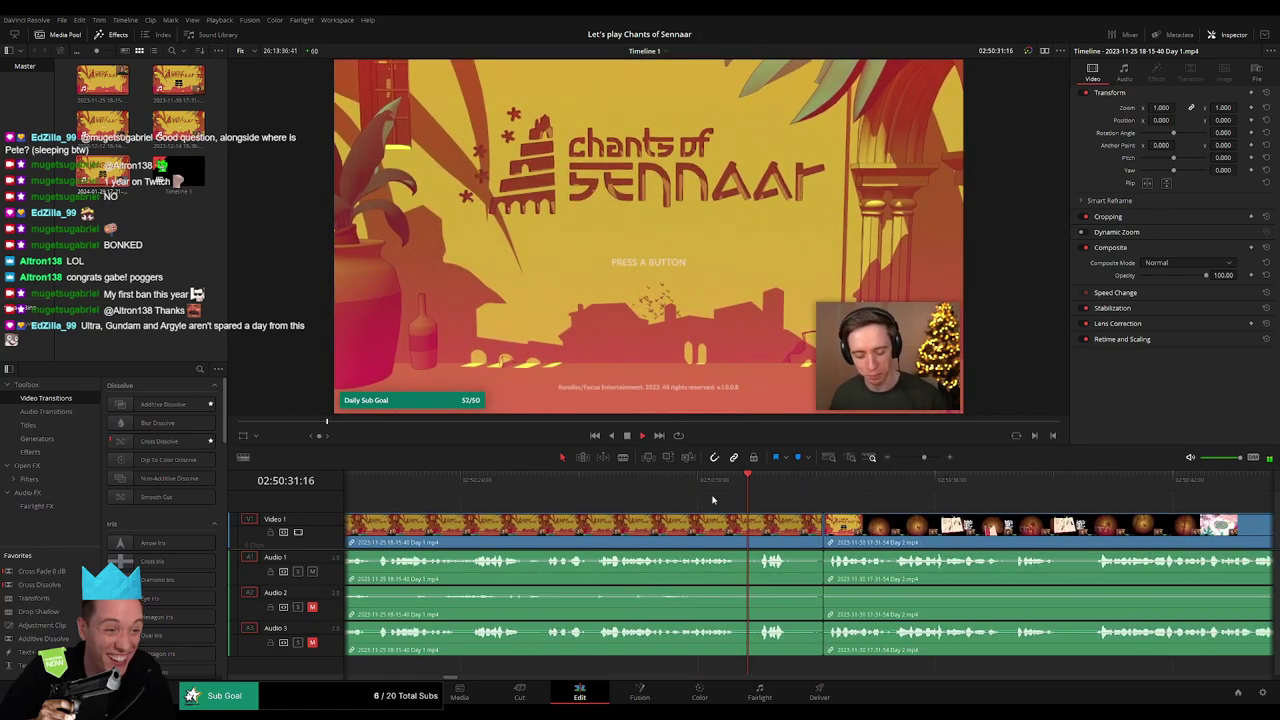
scroll(713, 500, right, 2)
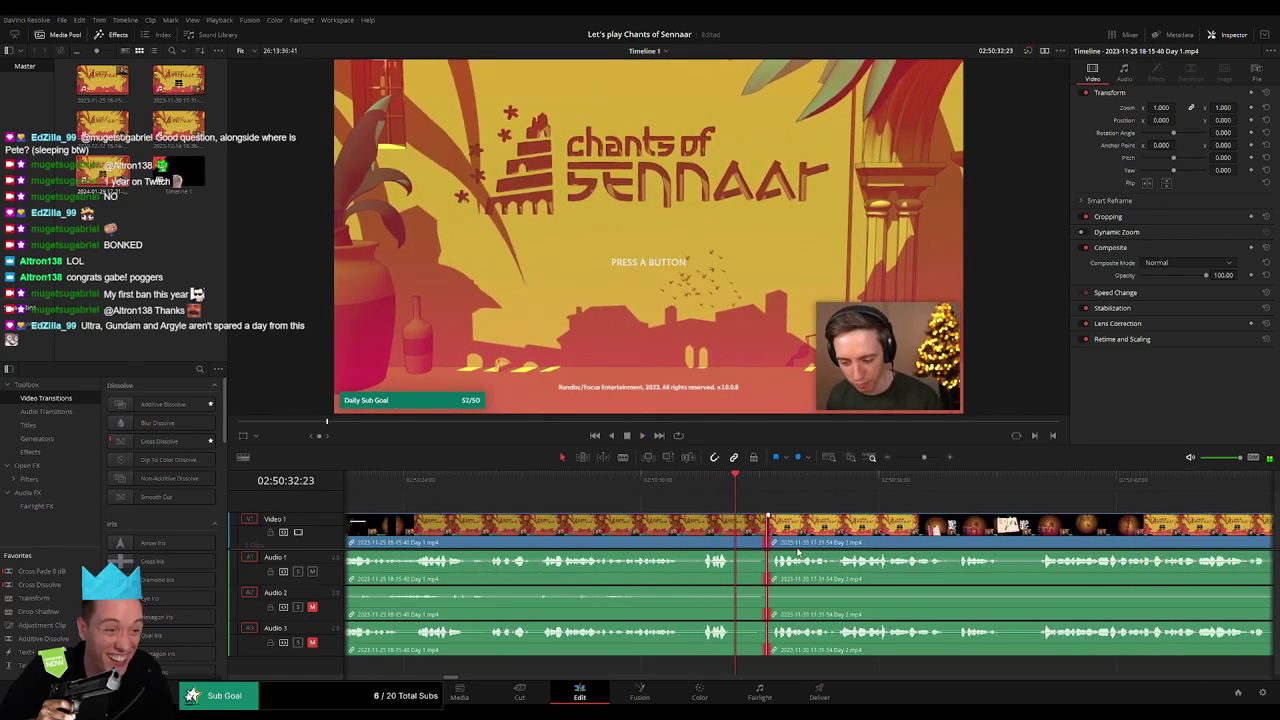
drag(768, 530, 757, 530)
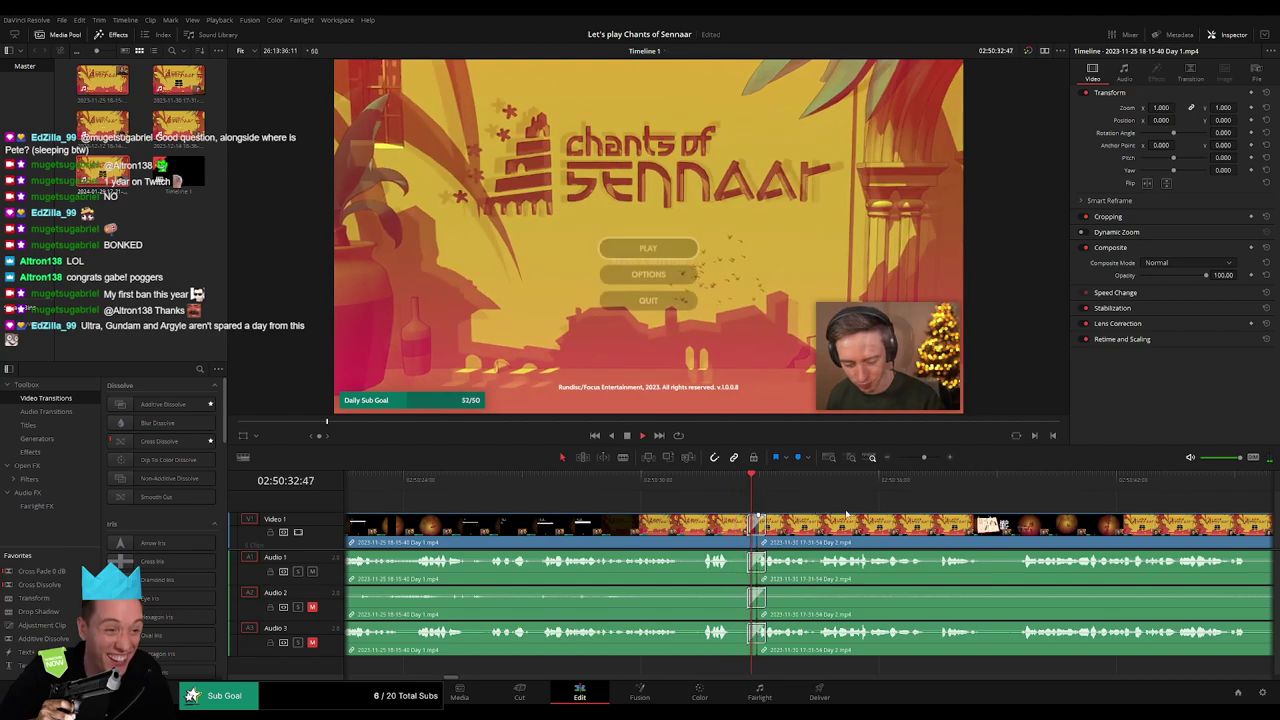
scroll(633, 500, right, 8)
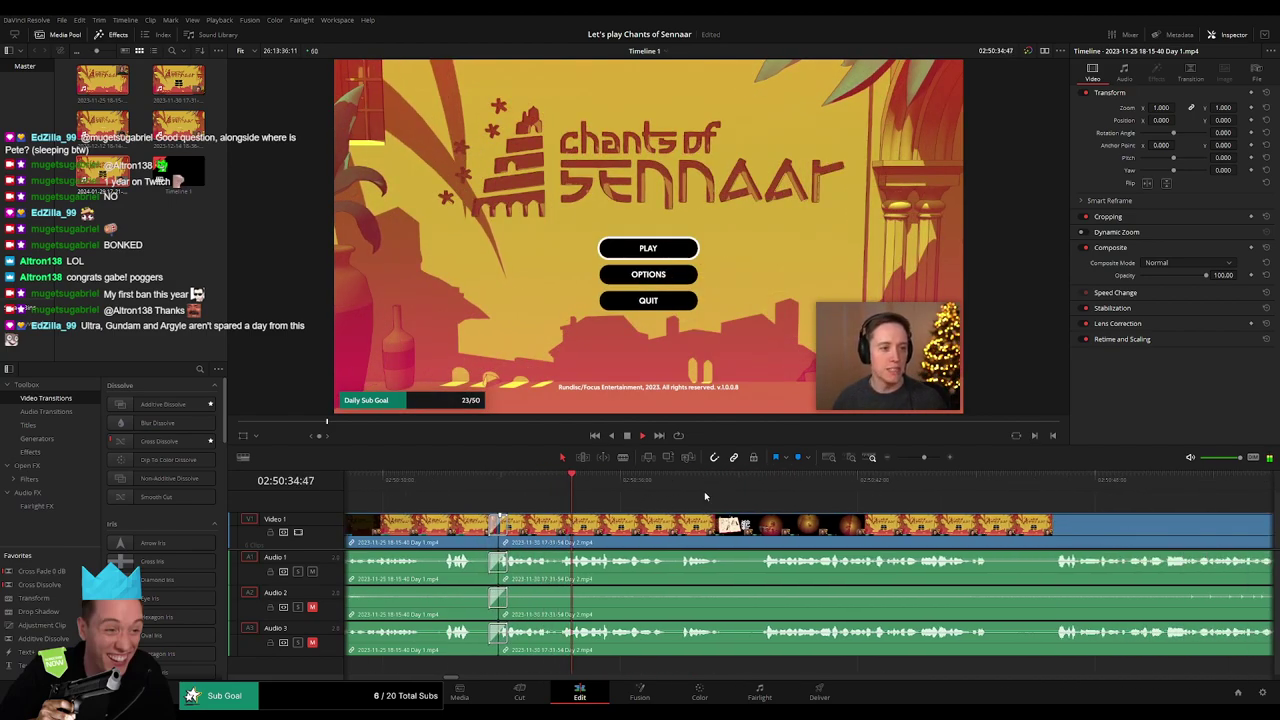
scroll(925, 458, left, 5)
drag(925, 458, 915, 457)
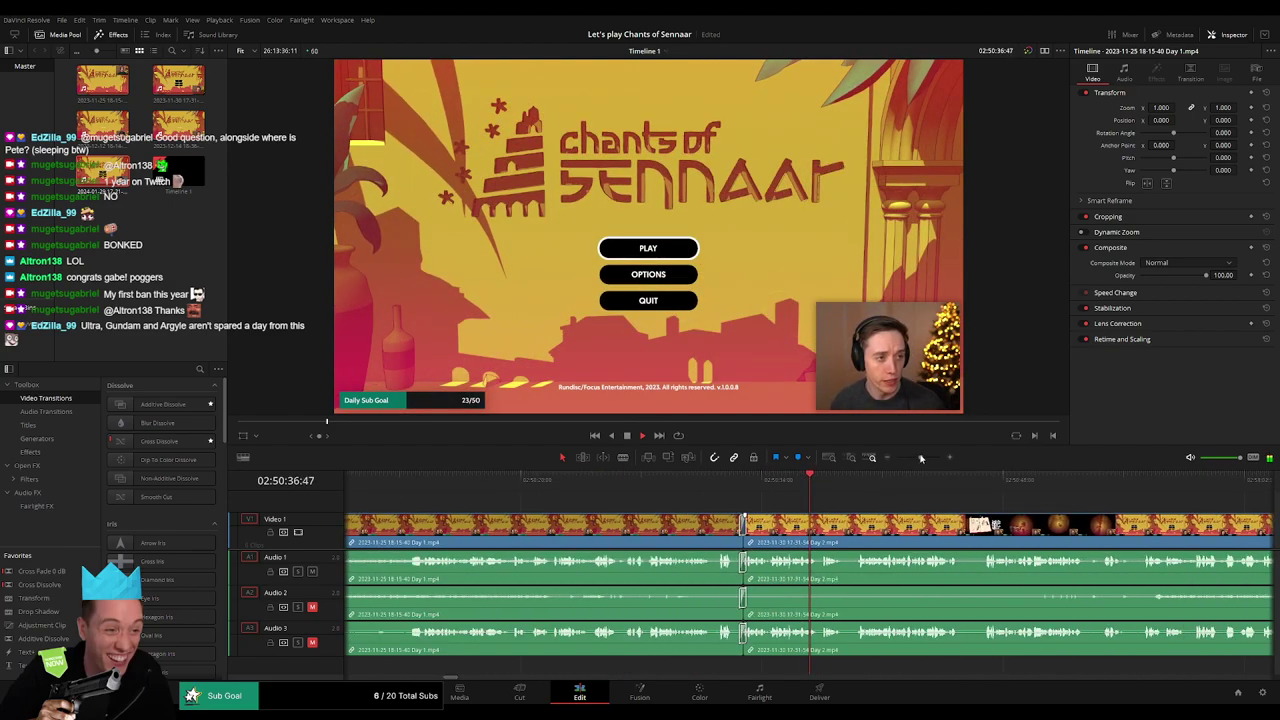
scroll(891, 507, right, 6)
scroll(661, 513, right, 3)
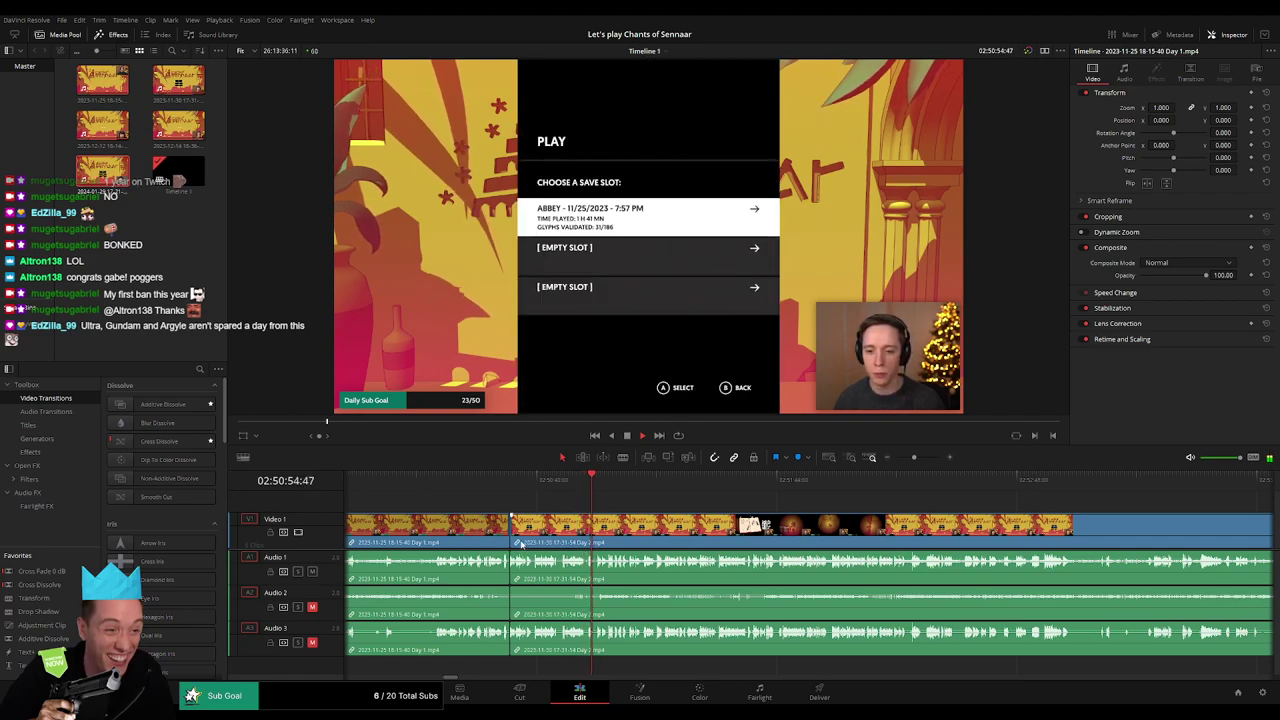
Skim through Day 2, past the notebook and lit archway scenes, to find the next cut
click(638, 483)
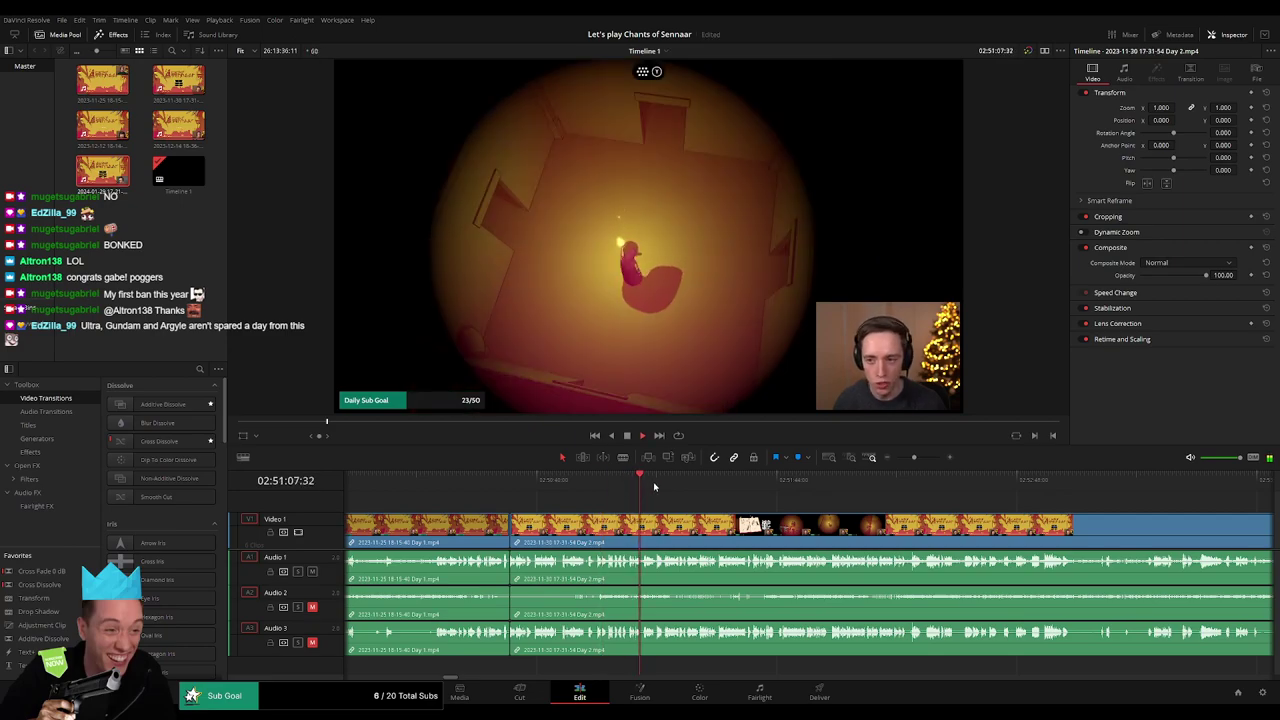
drag(654, 487, 763, 490)
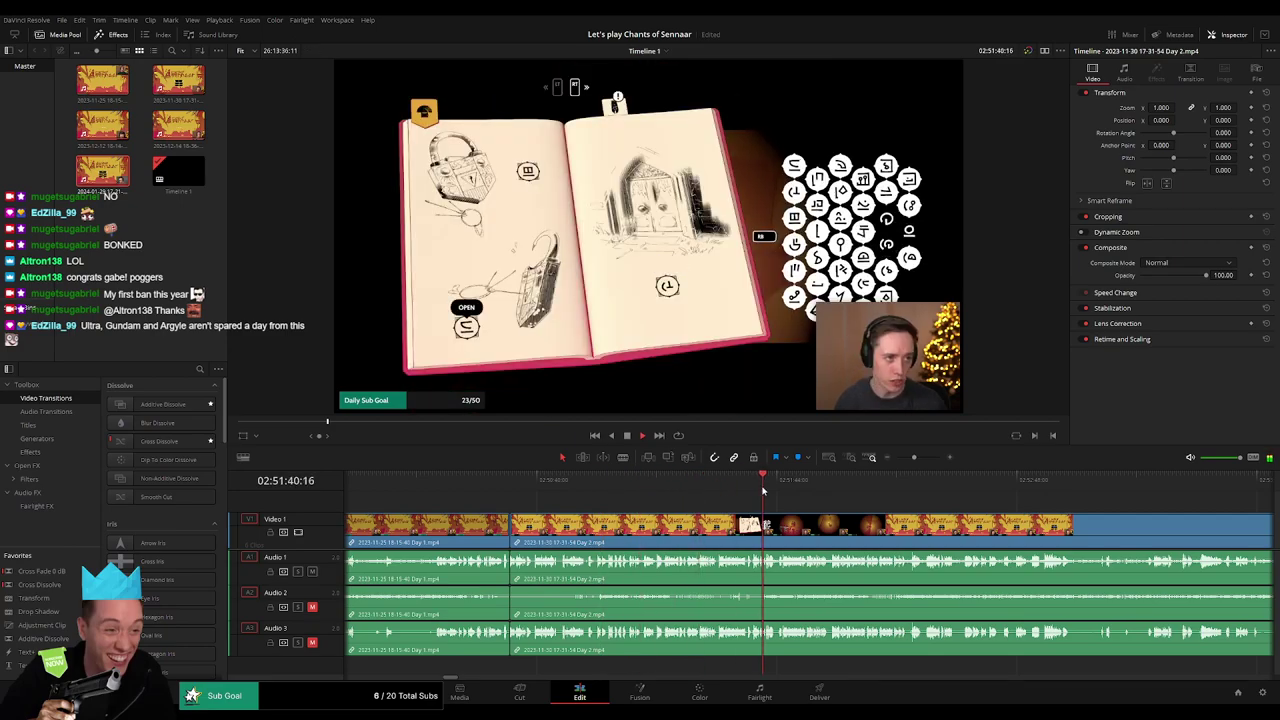
scroll(830, 500, up, 3)
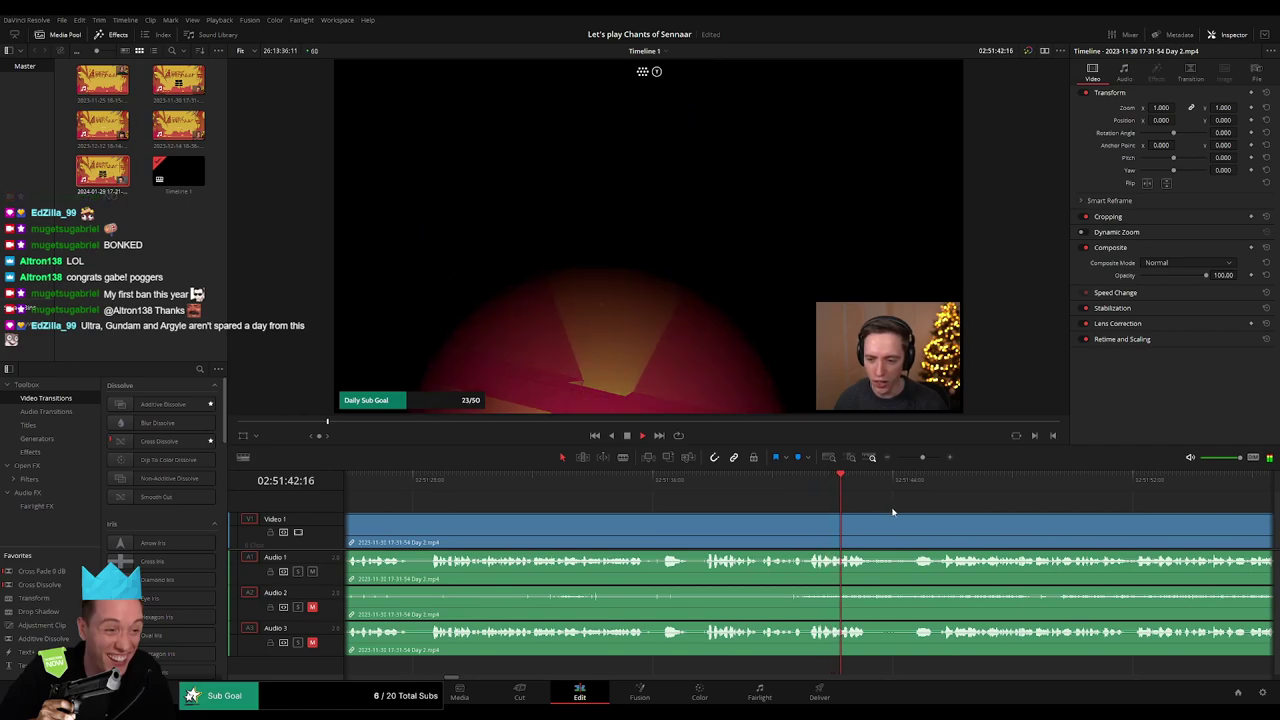
click(631, 488)
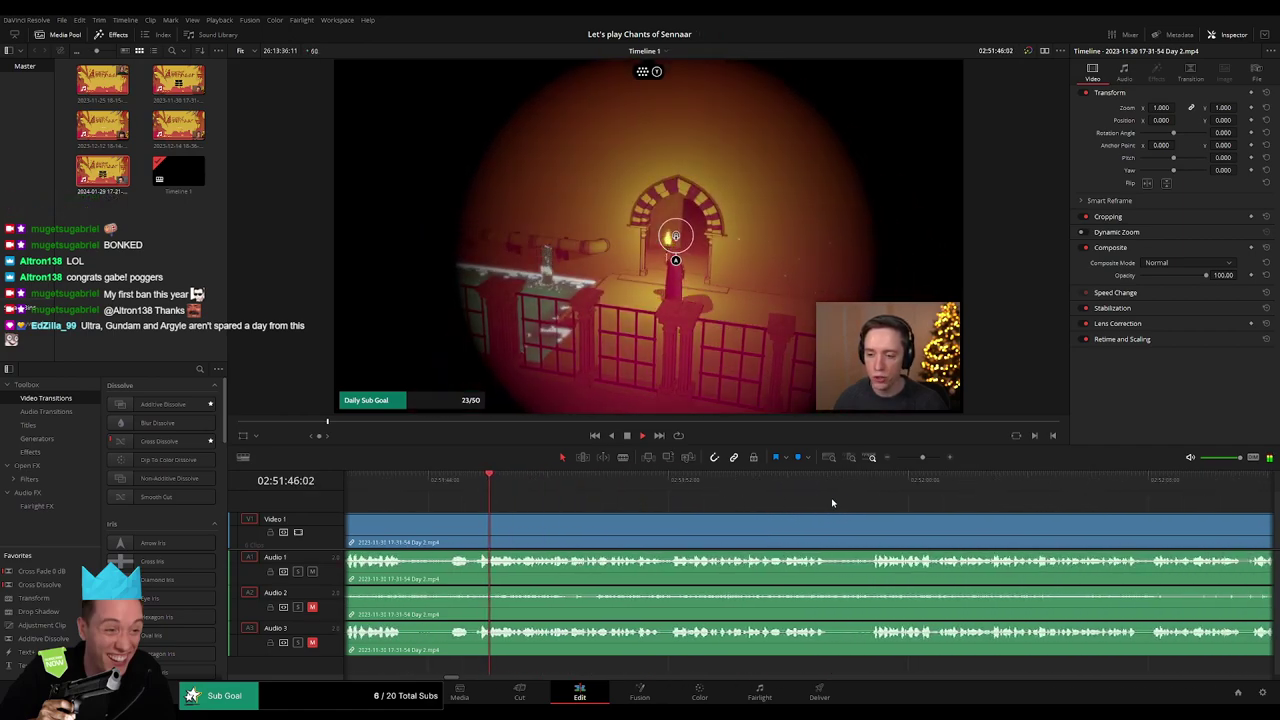
click(850, 490)
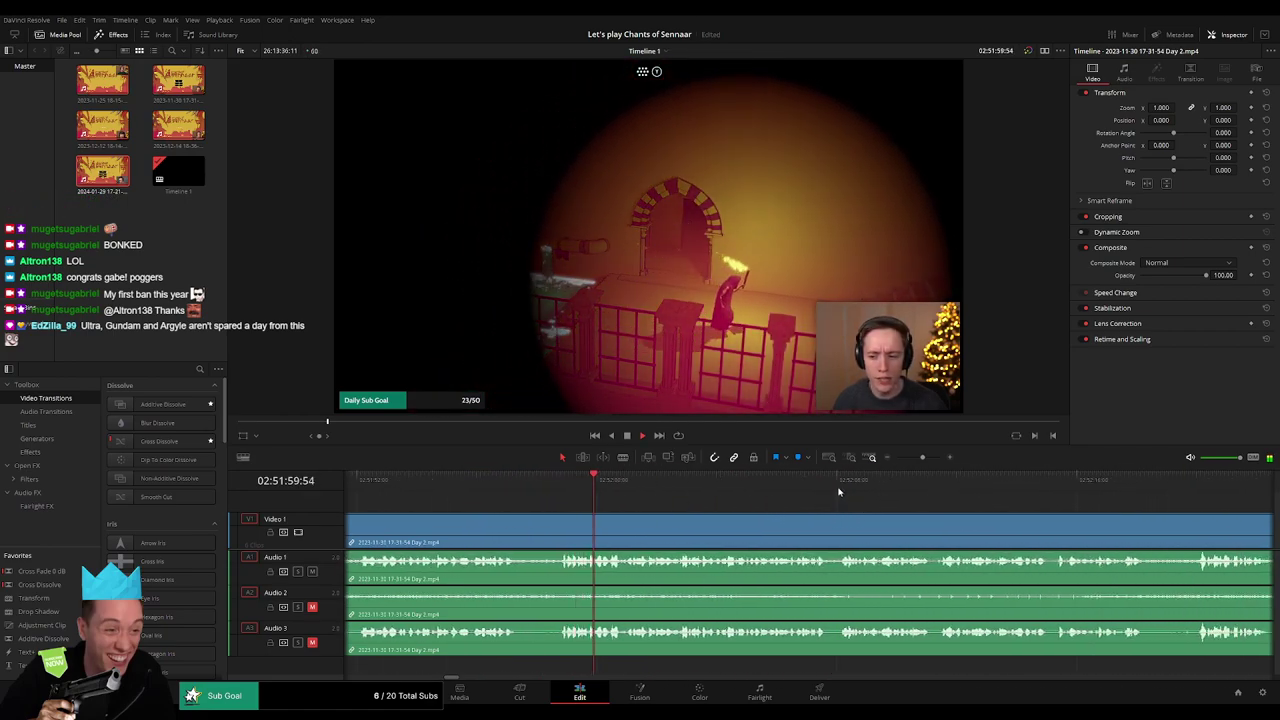
click(836, 490)
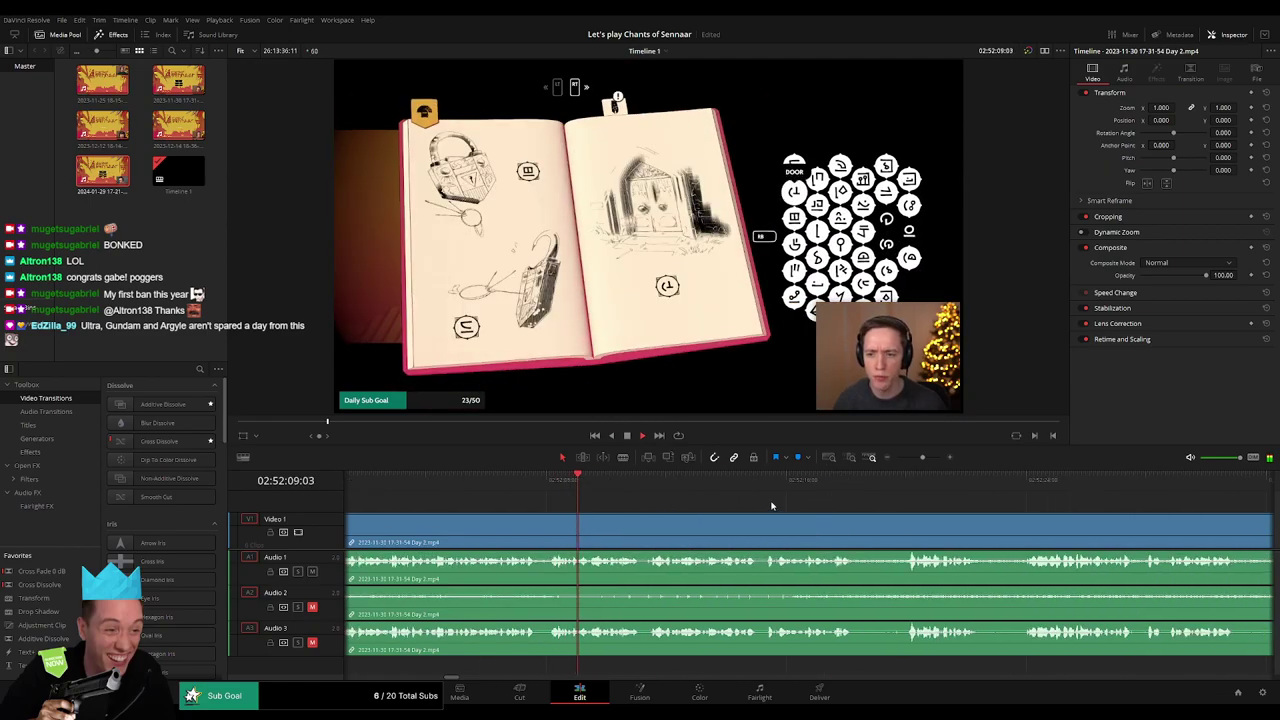
click(897, 488)
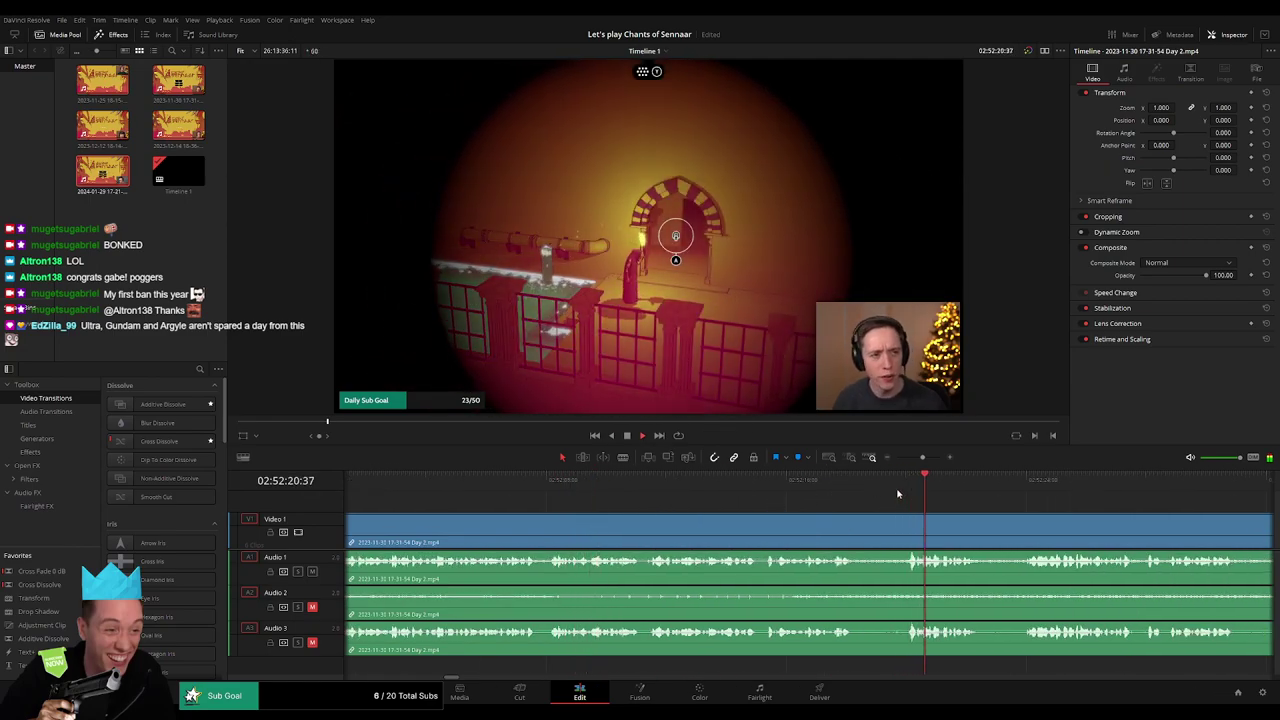
click(746, 485)
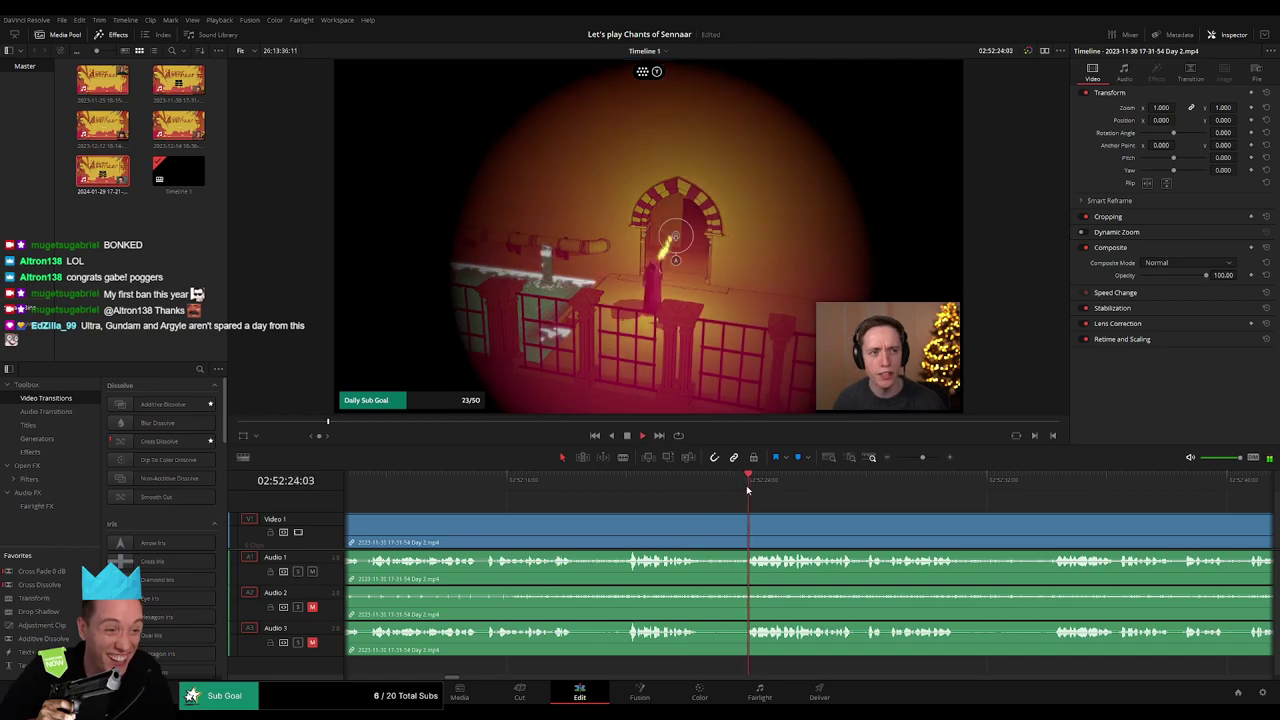
click(624, 484)
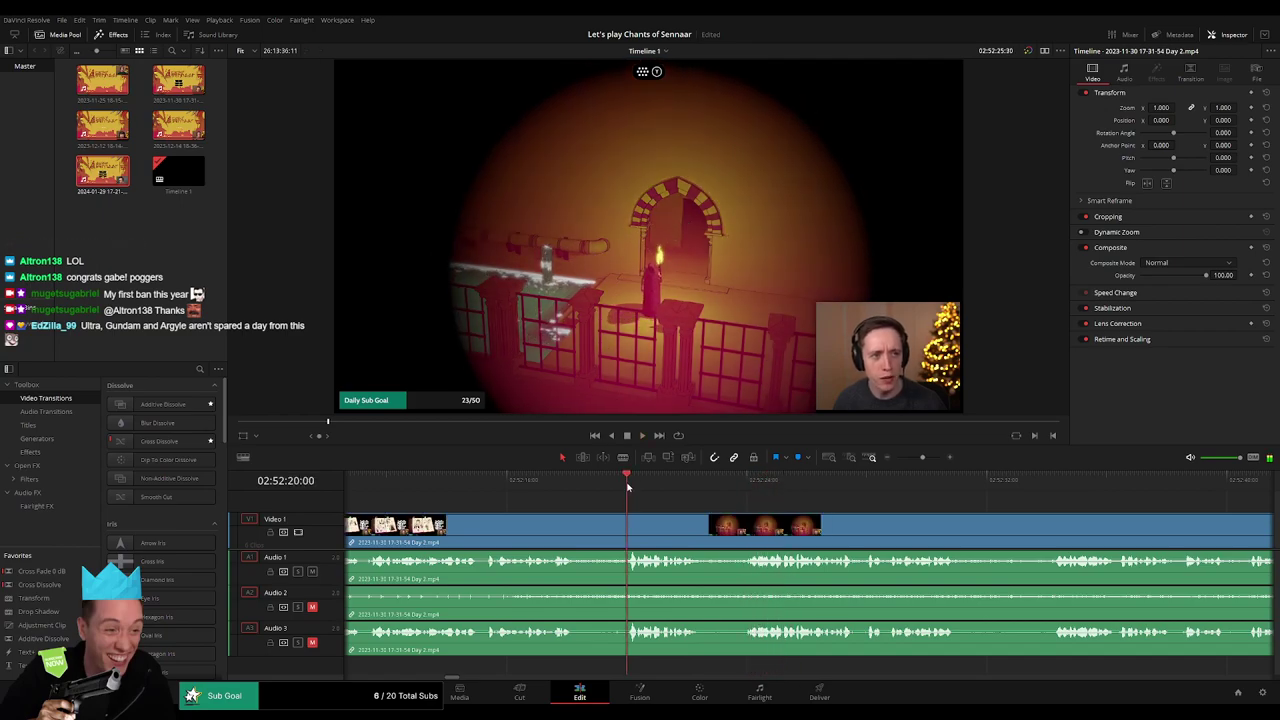
Blade Day 2 at 02:52:19:00, fade Audio 2 and 3 out and back in around the cut, and replay it
drag(623, 487, 597, 485)
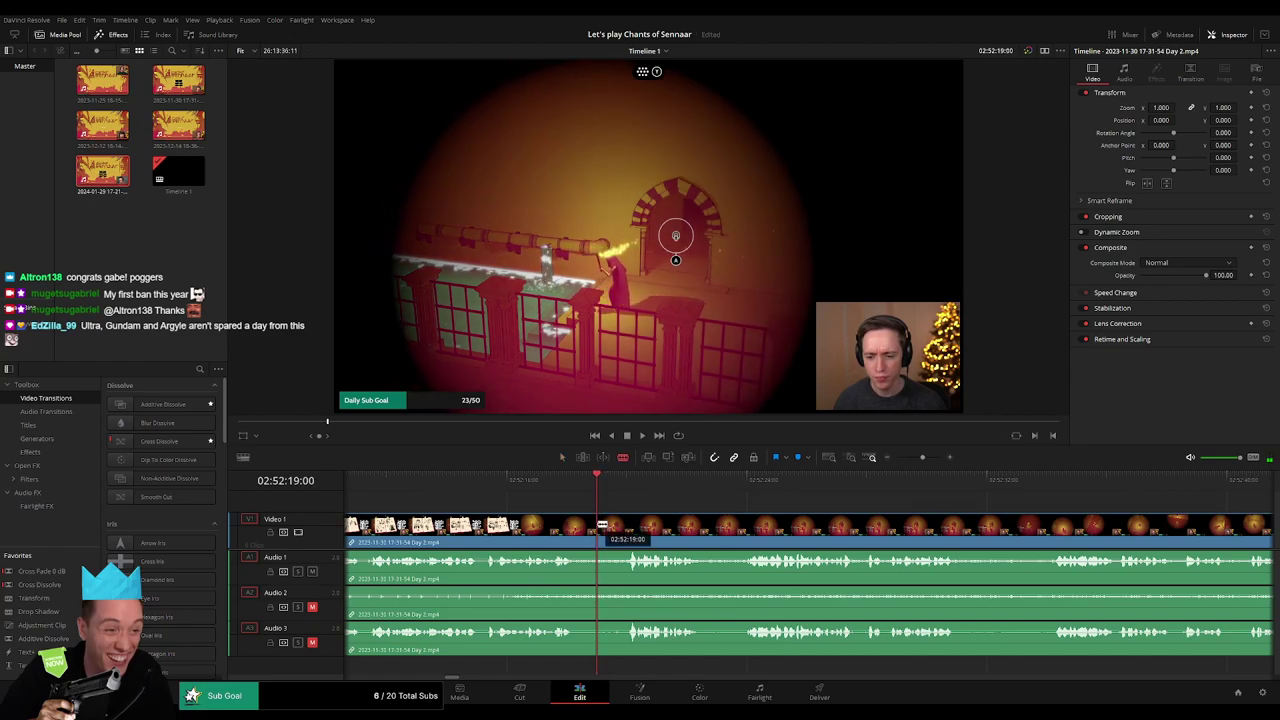
click(602, 524)
key(a)
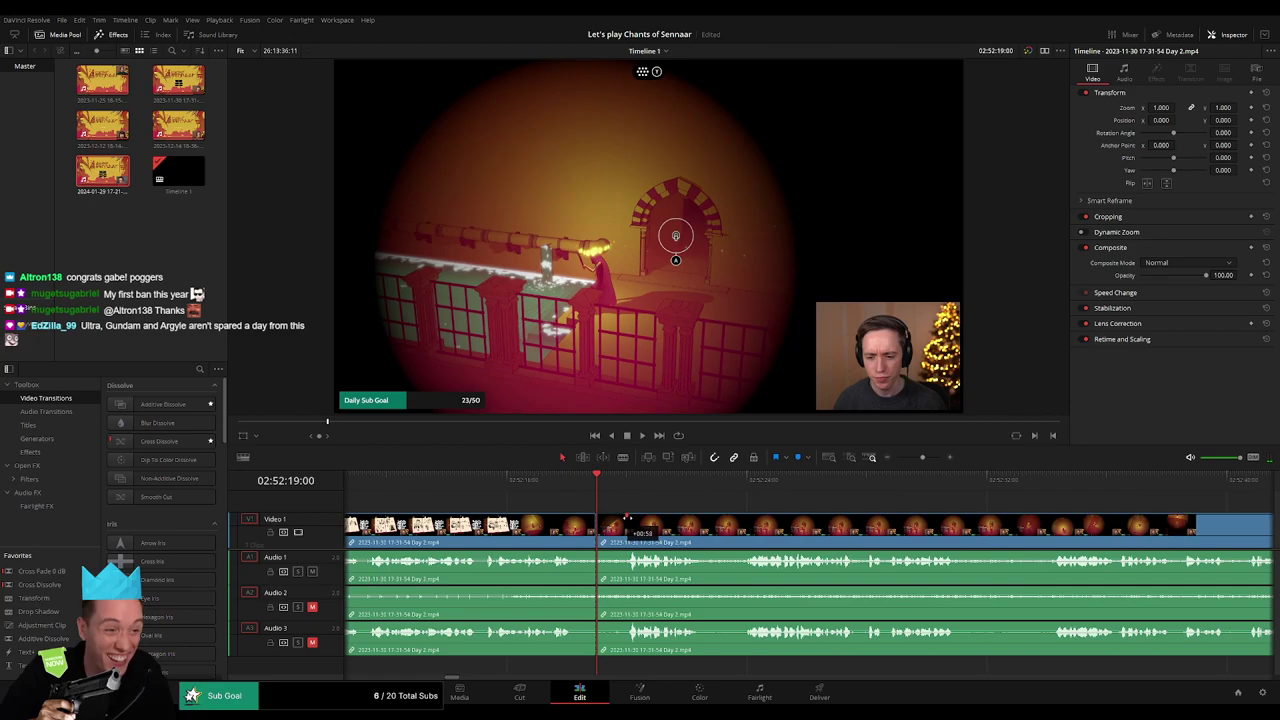
drag(628, 517, 629, 517)
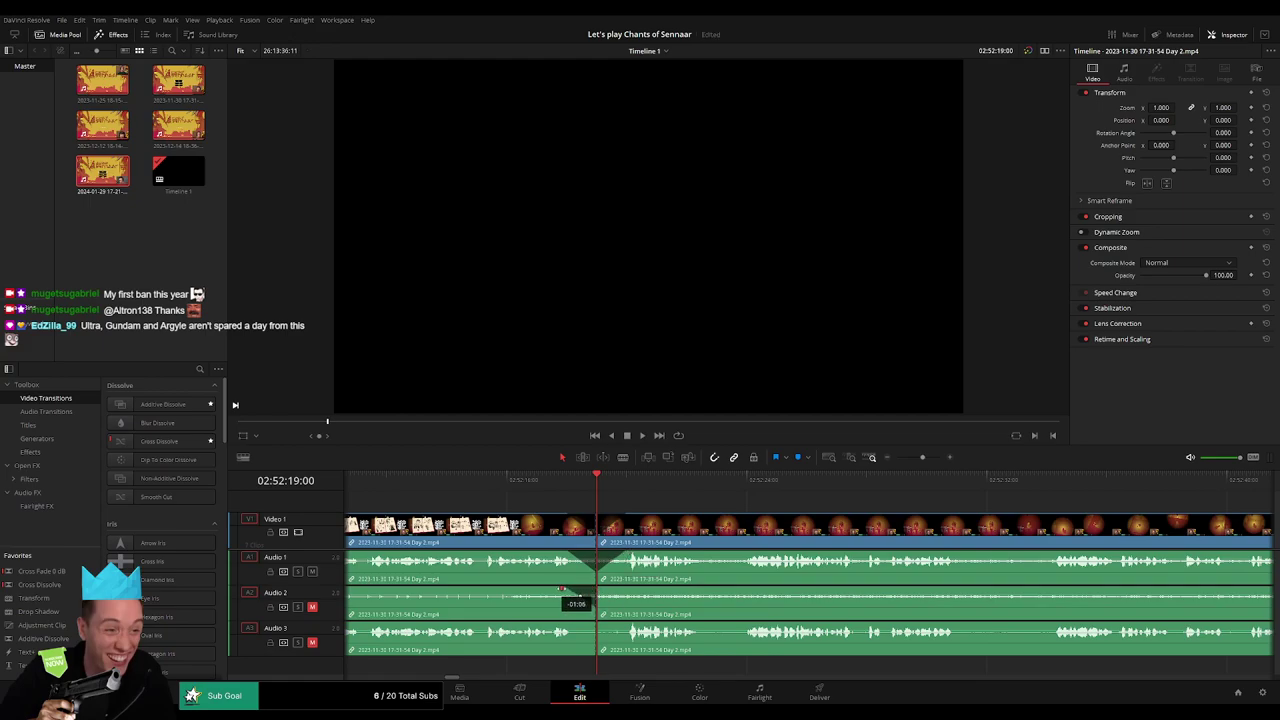
drag(565, 590, 566, 590)
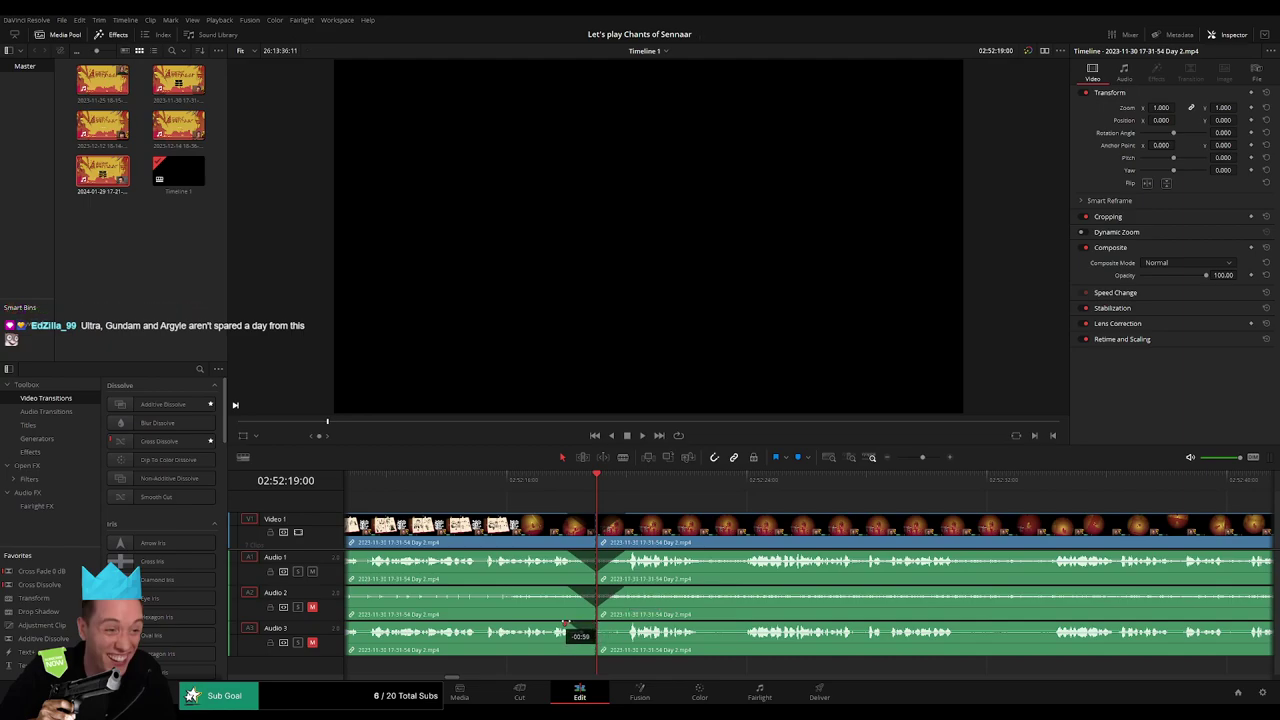
drag(567, 627, 600, 622)
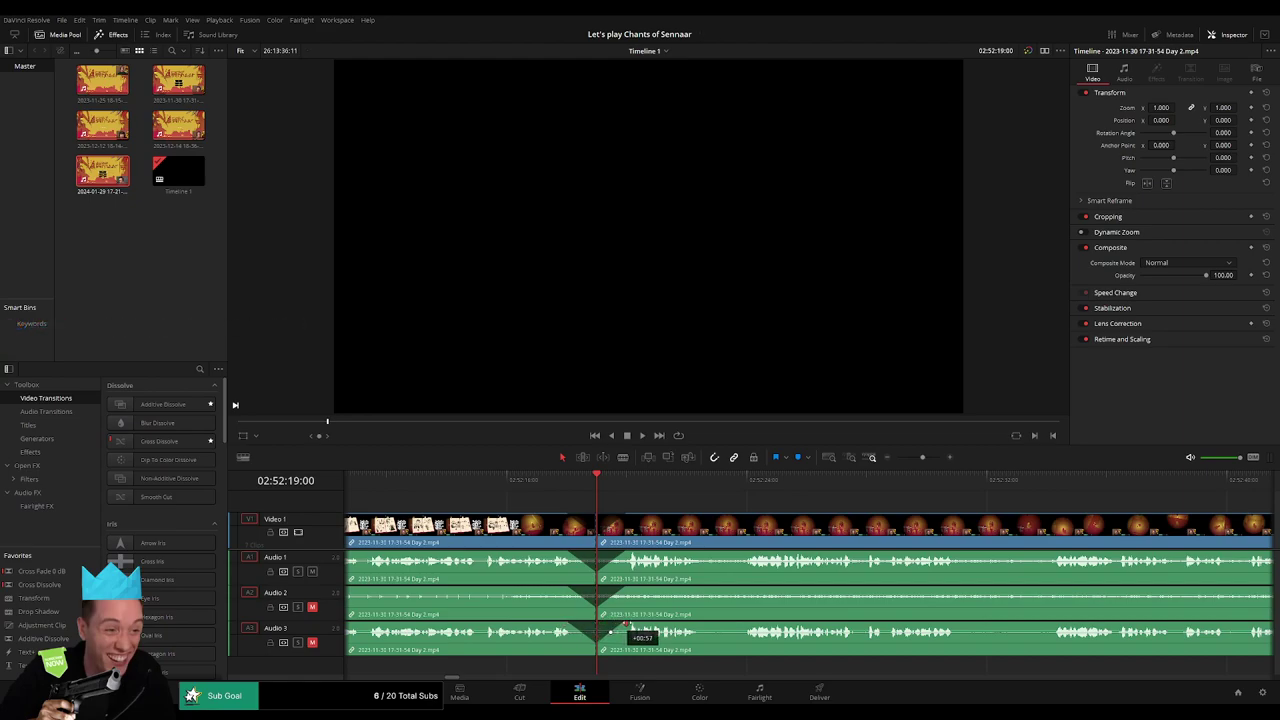
key(slash)
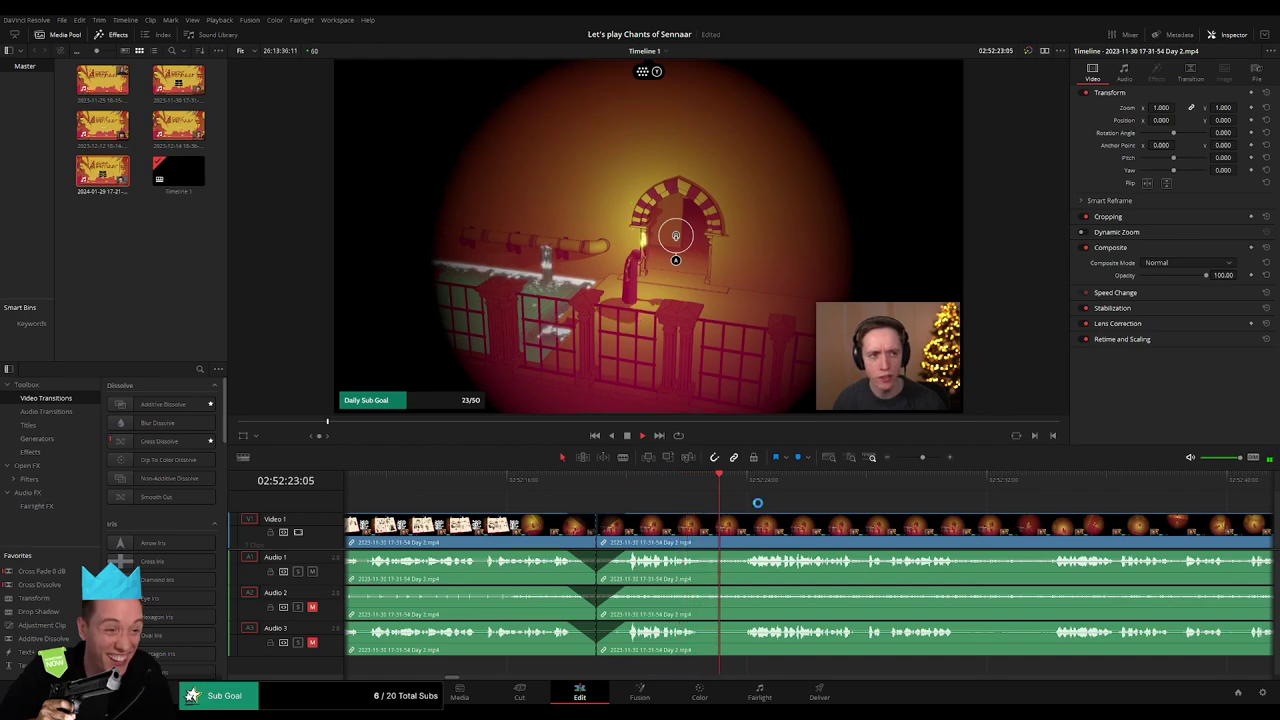
Zoom to fit the whole edit with Shift+Z and pan back to its start
scroll(745, 506, right, 3)
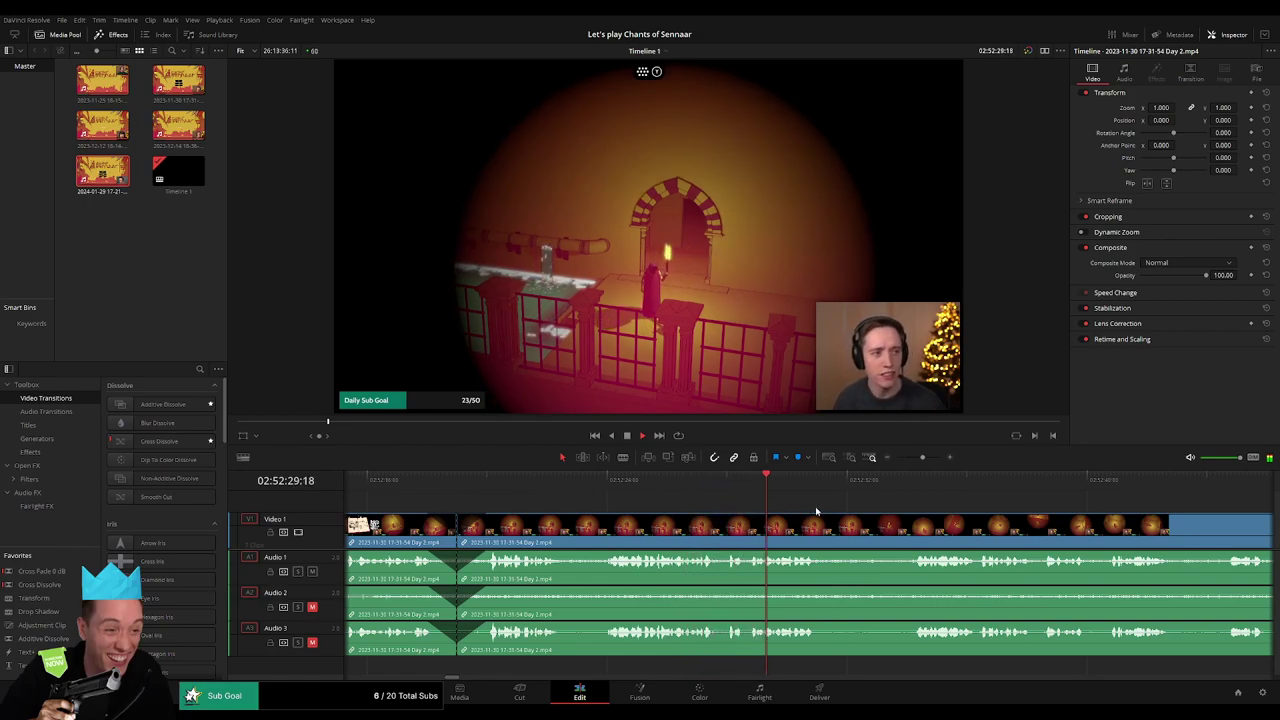
click(920, 488)
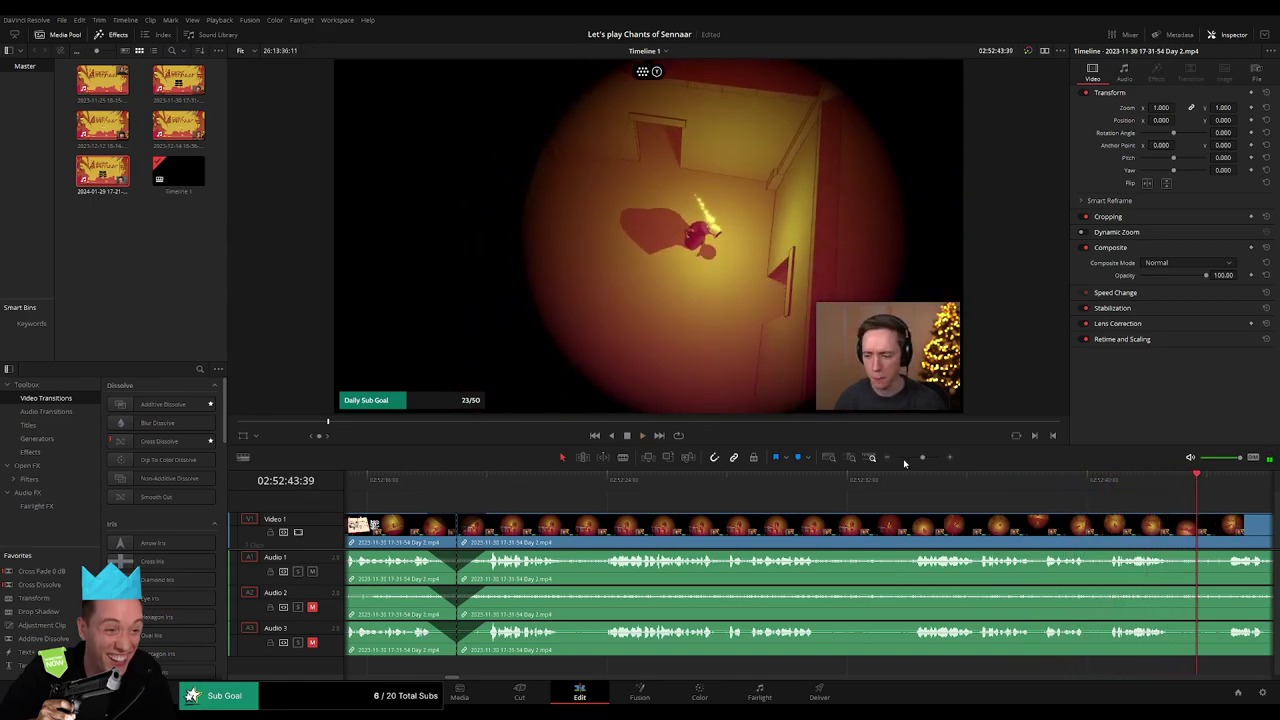
key(shift+z)
drag(895, 515, 651, 505)
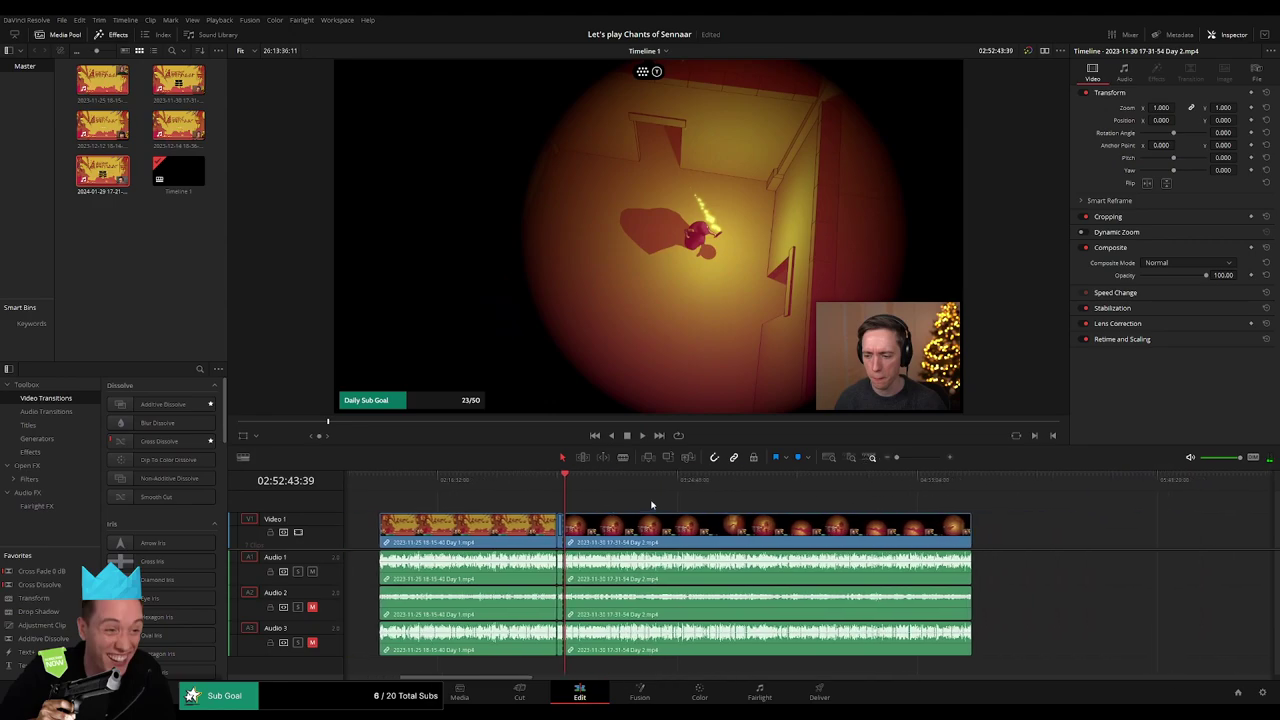
Move the Day 2 clip so it starts exactly at 04:00:00:00, then play from there
click(352, 483)
key(Down)
key(Down)
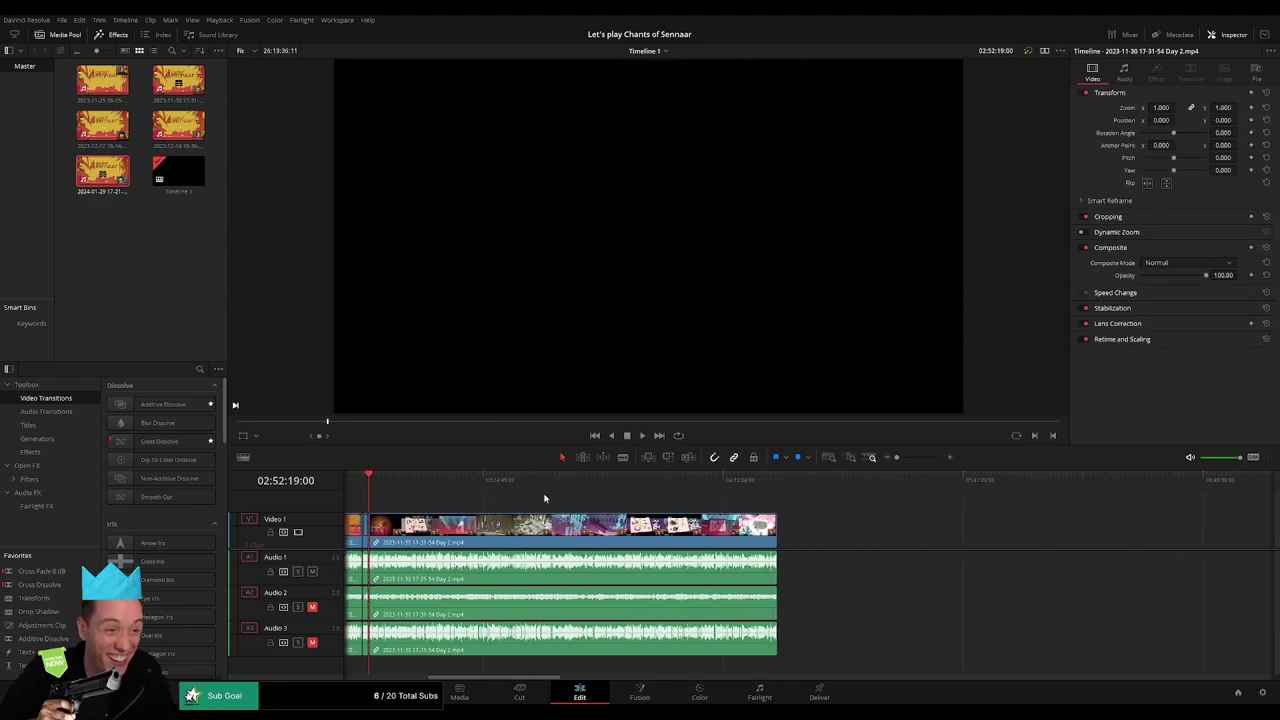
key(ctrl+z)
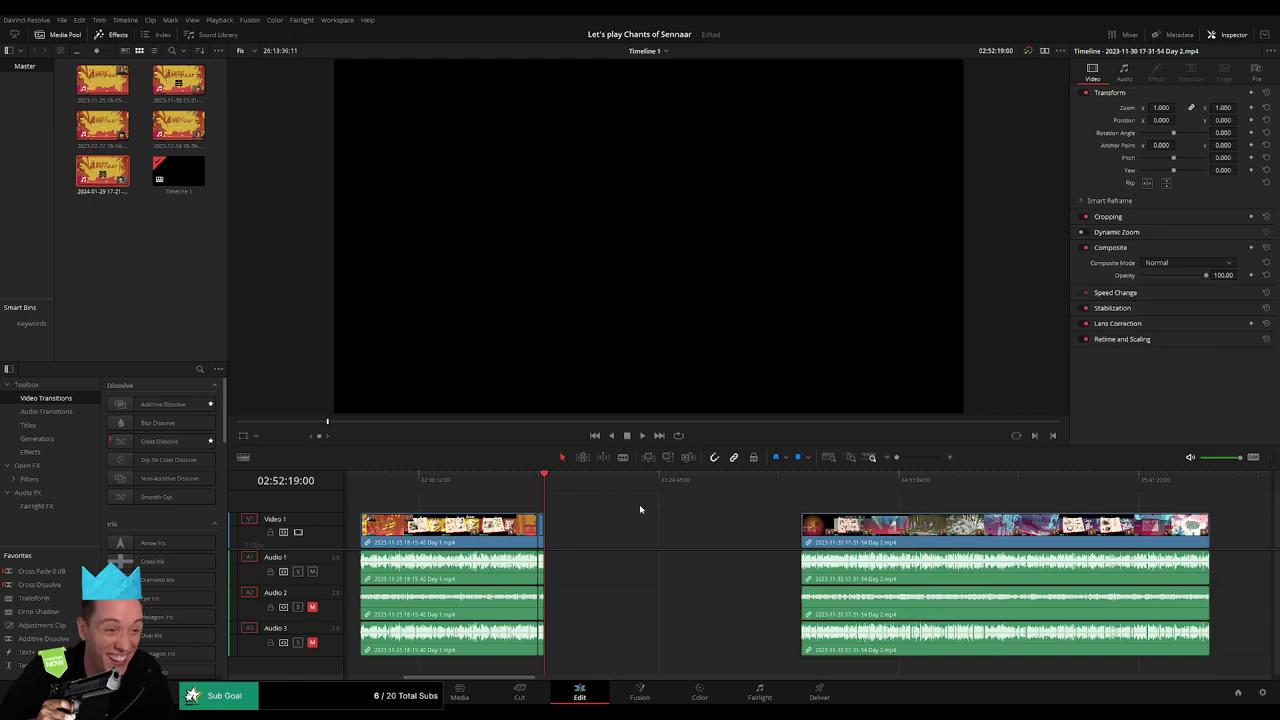
click(639, 504)
drag(549, 480, 783, 510)
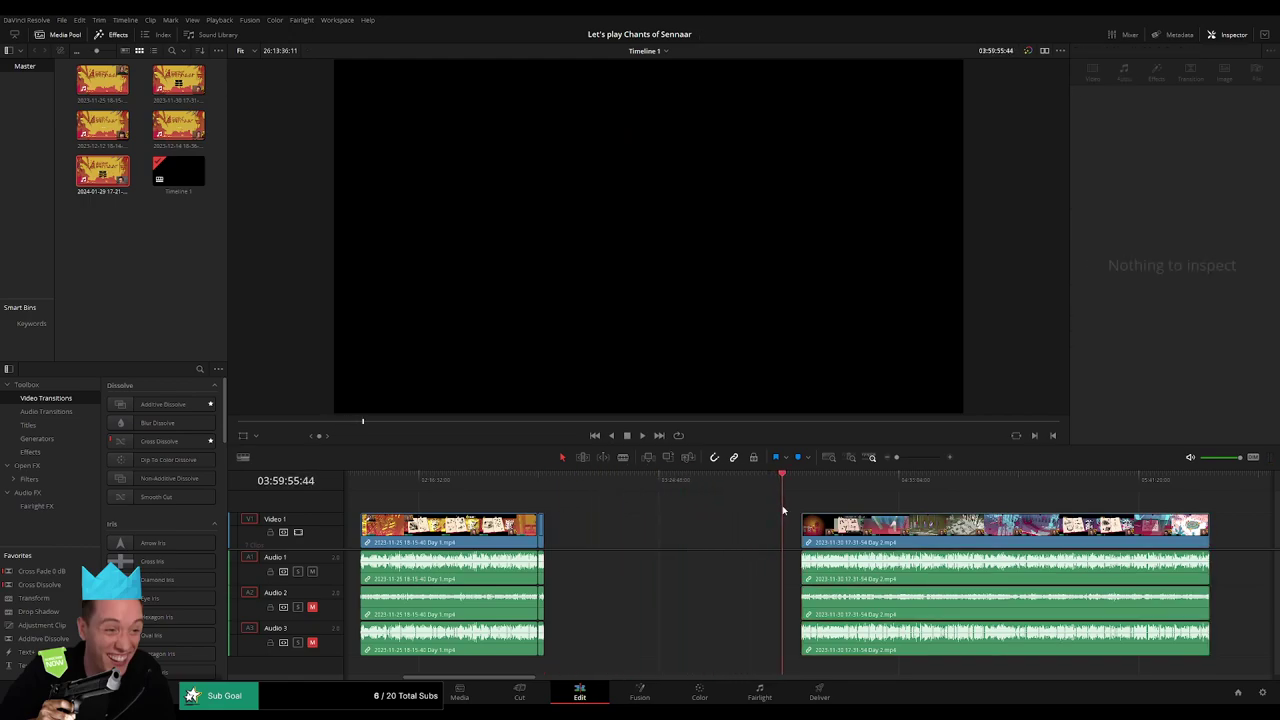
key(ctrl+equal)
click(800, 489)
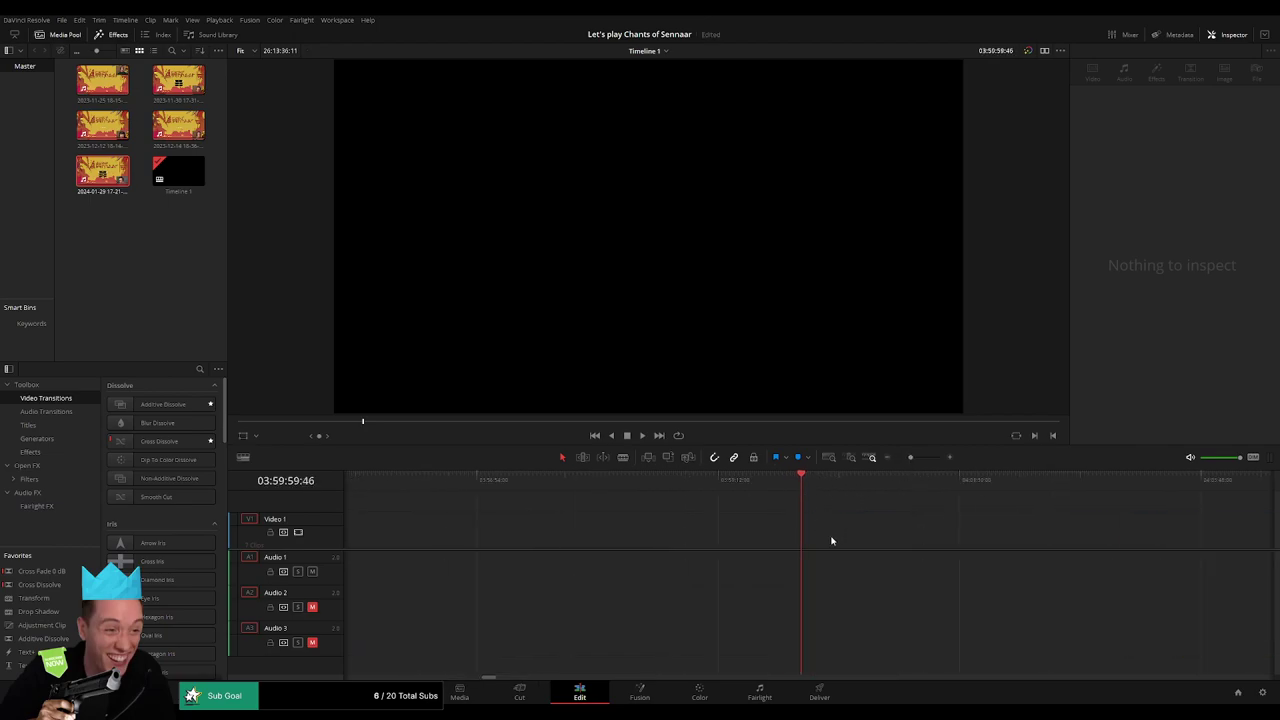
key(ctrl+minus)
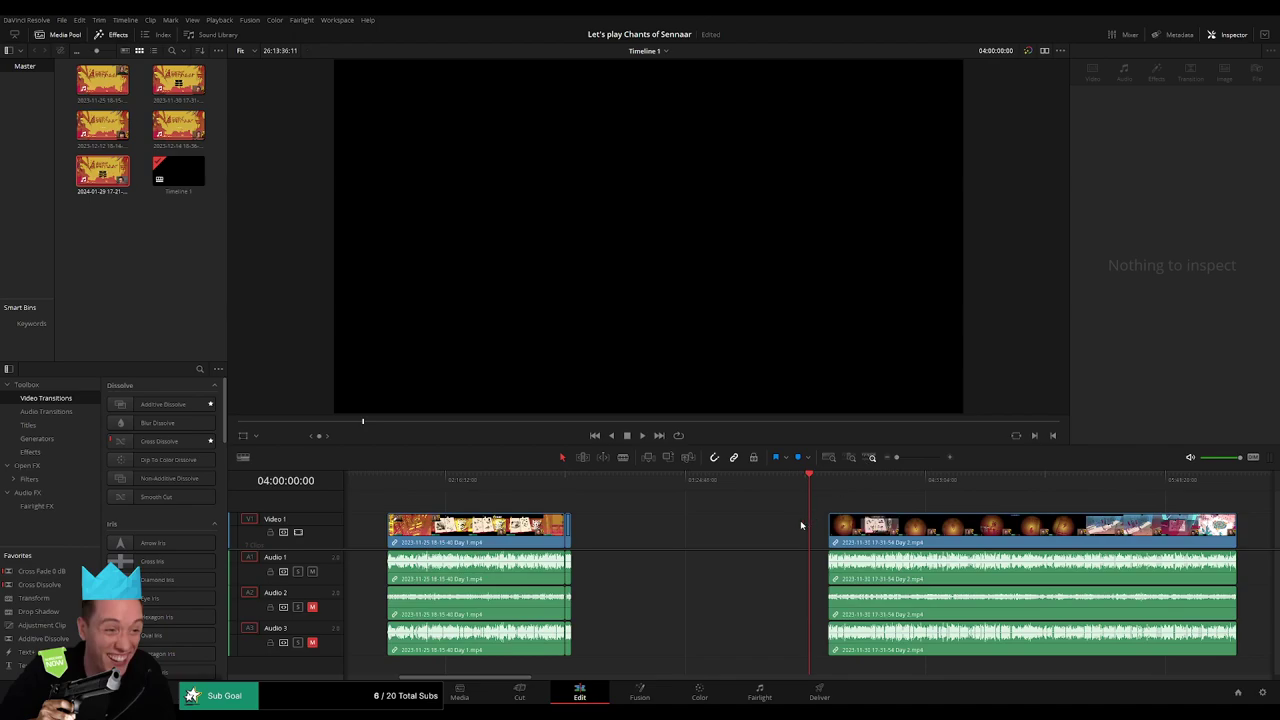
drag(649, 525, 627, 508)
key(space)
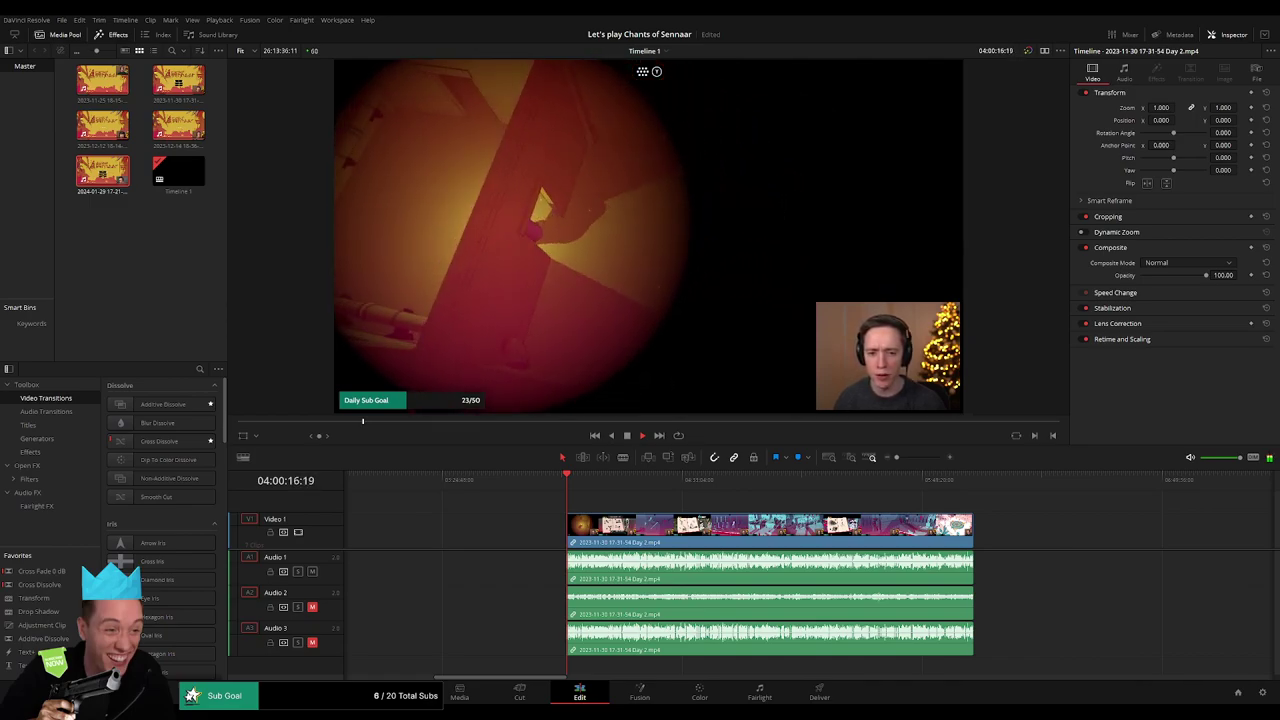
Find 04:52:15:00 before the black stretch, blade Day 2 there, and move the right part back into place
scroll(411, 483, right, 3)
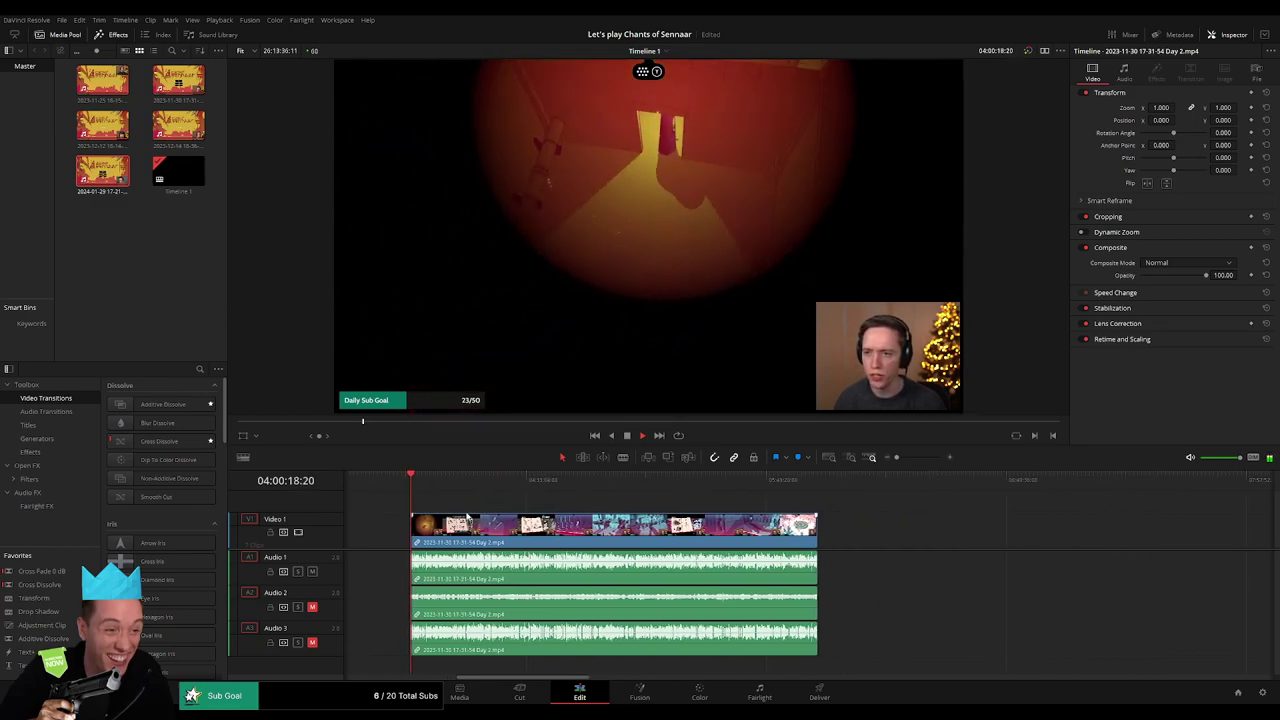
drag(411, 483, 595, 490)
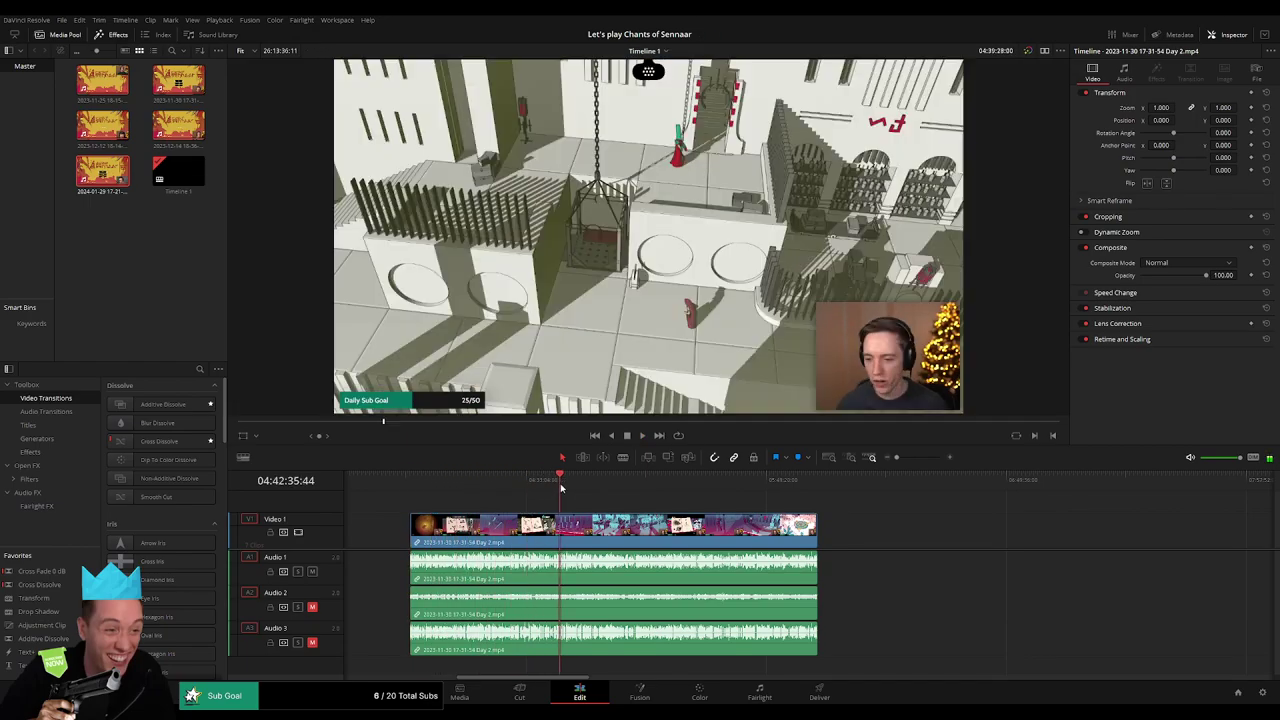
key(space)
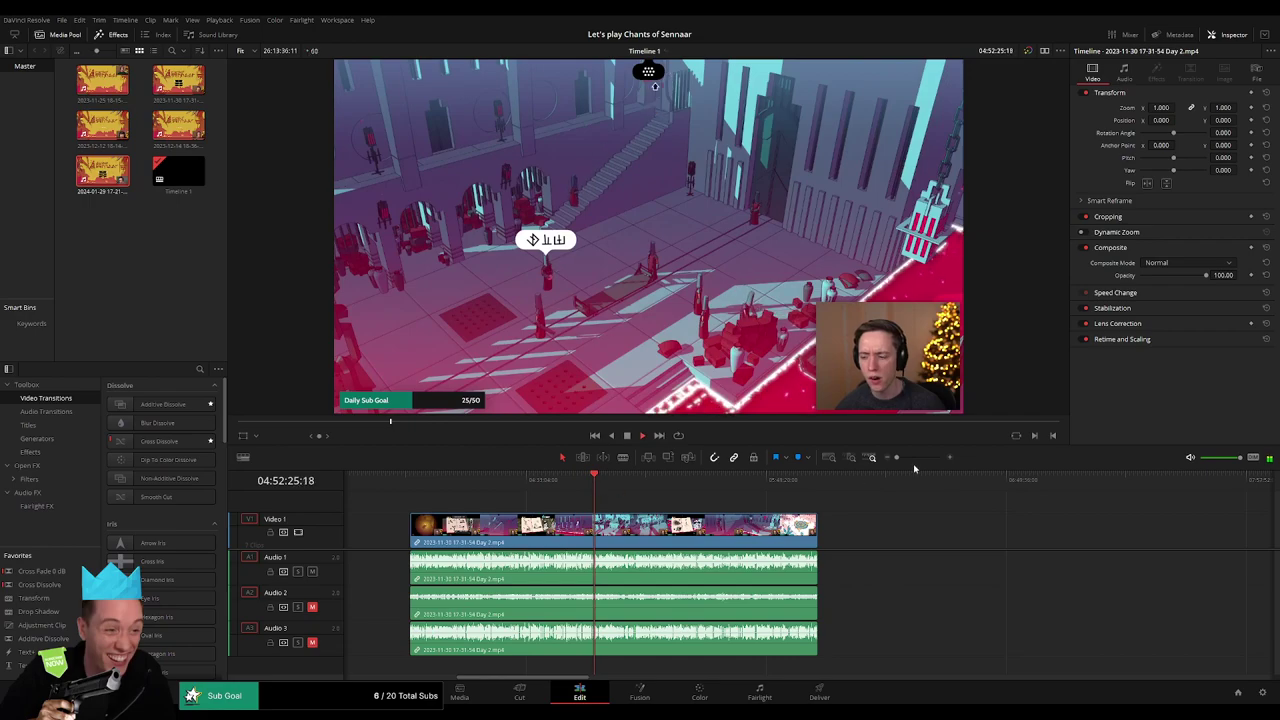
click(920, 457)
click(507, 483)
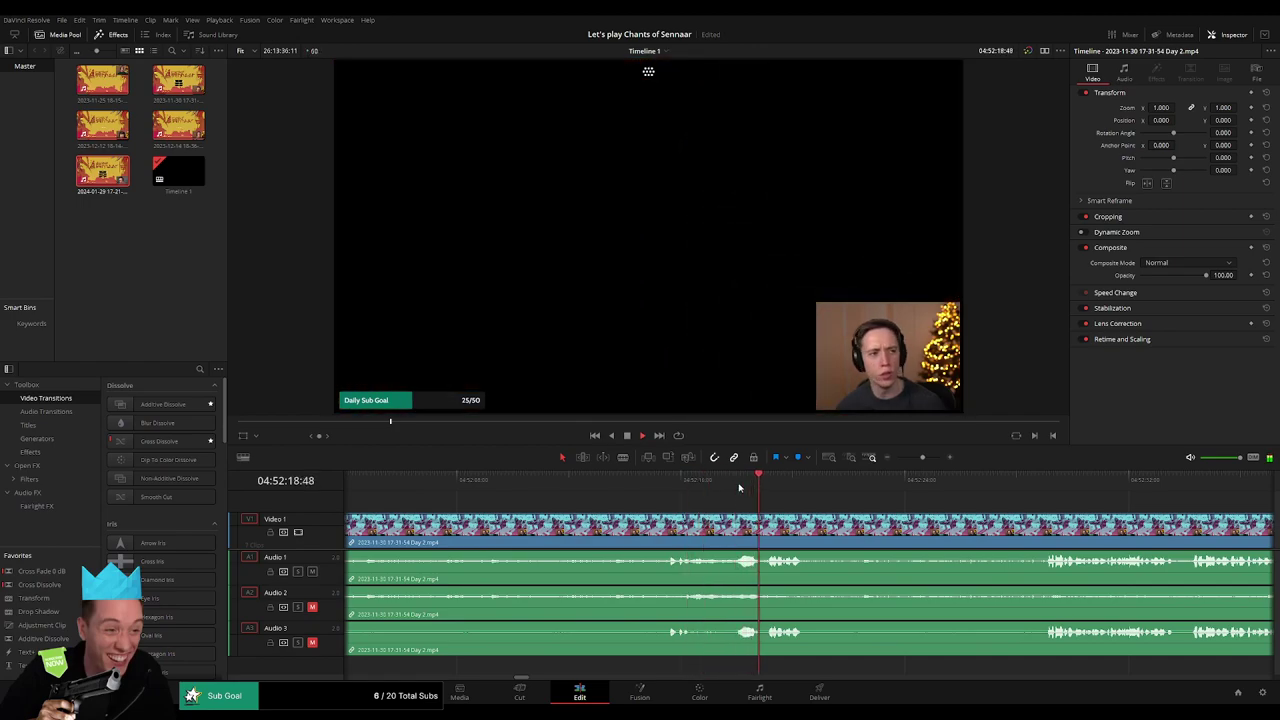
click(668, 483)
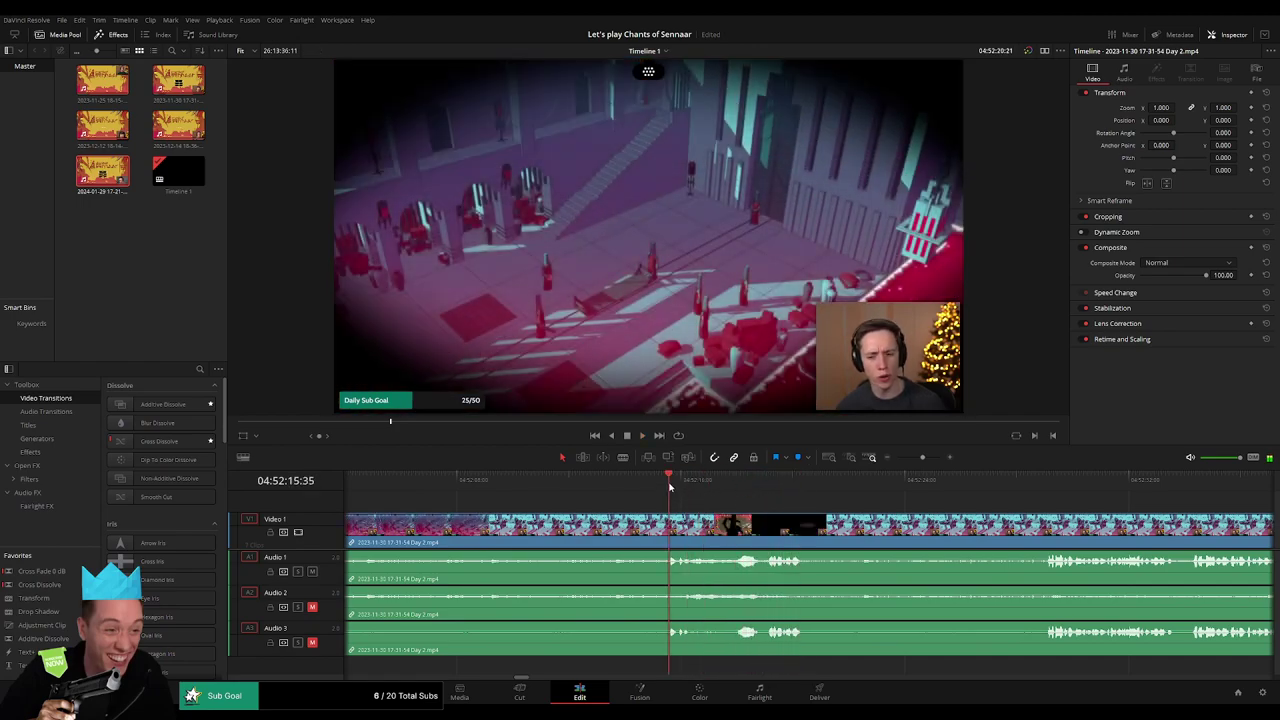
mouse_move(668, 487)
mouse_down()
mouse_move(653, 486)
mouse_move(686, 518)
mouse_up()
key(ctrl+b)
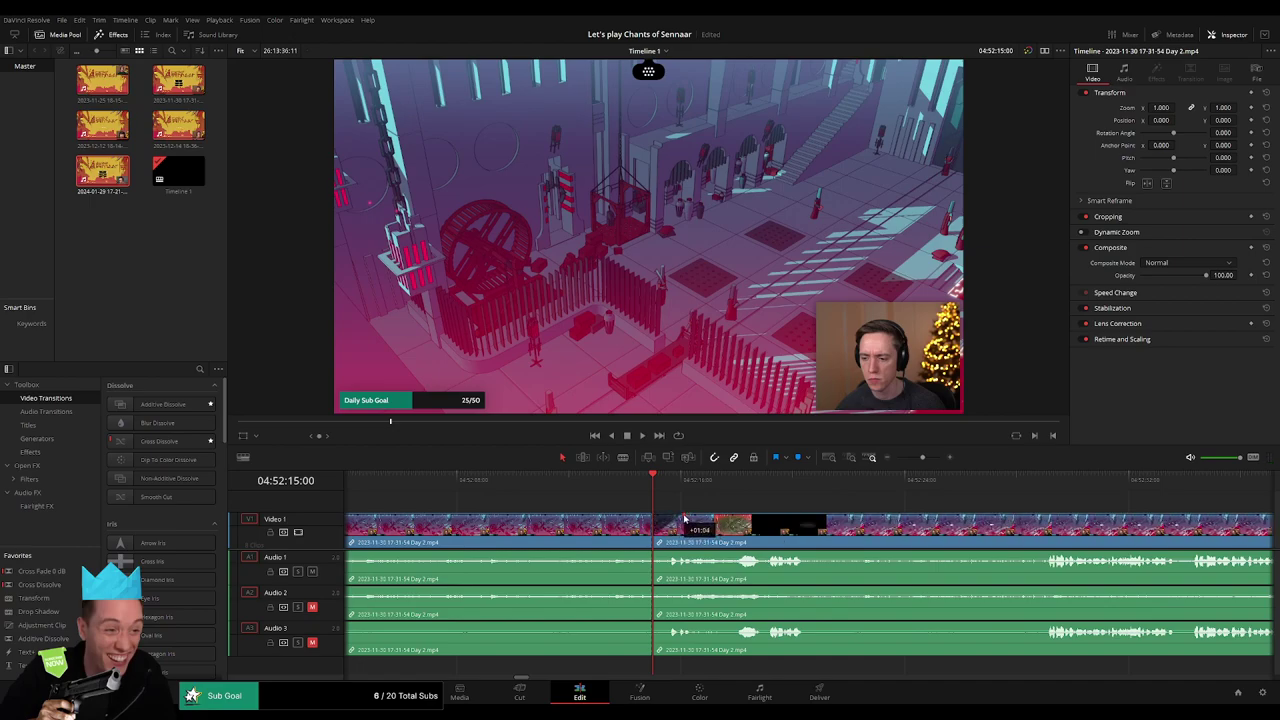
drag(682, 517, 625, 515)
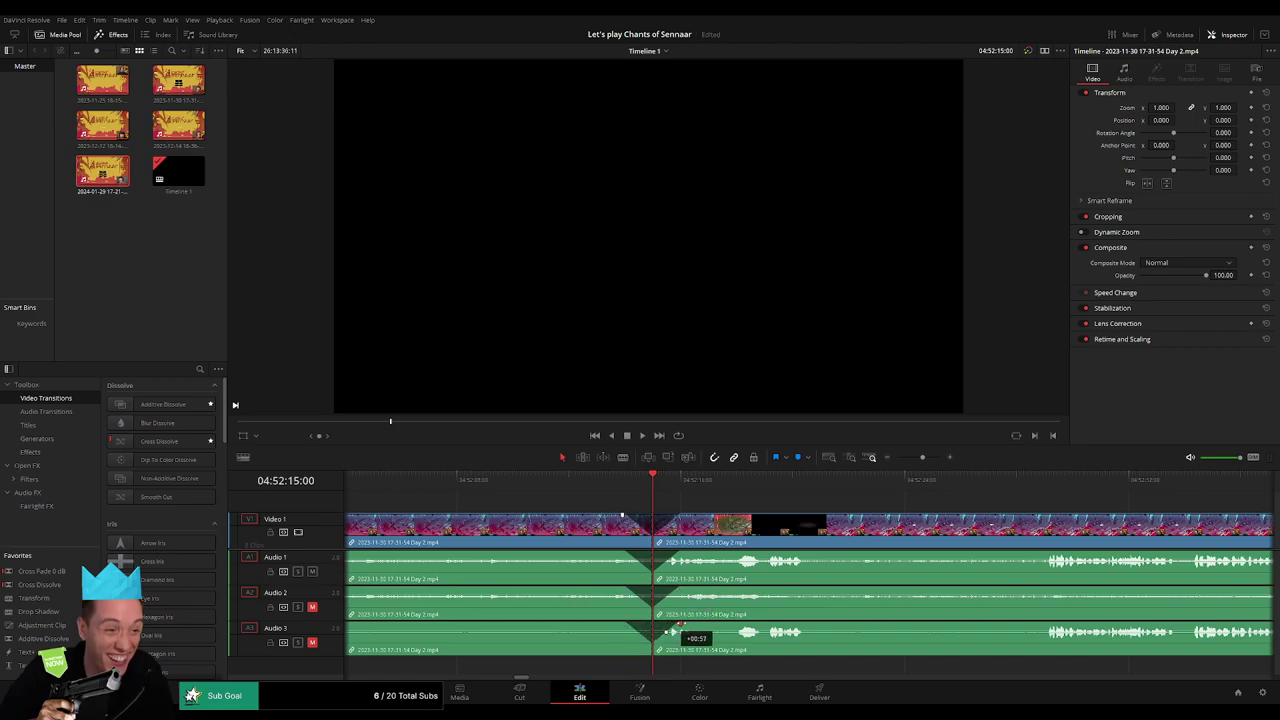
Play back across the faded Day 2 cut, then zoom out to see both pieces of Day 2
key(space)
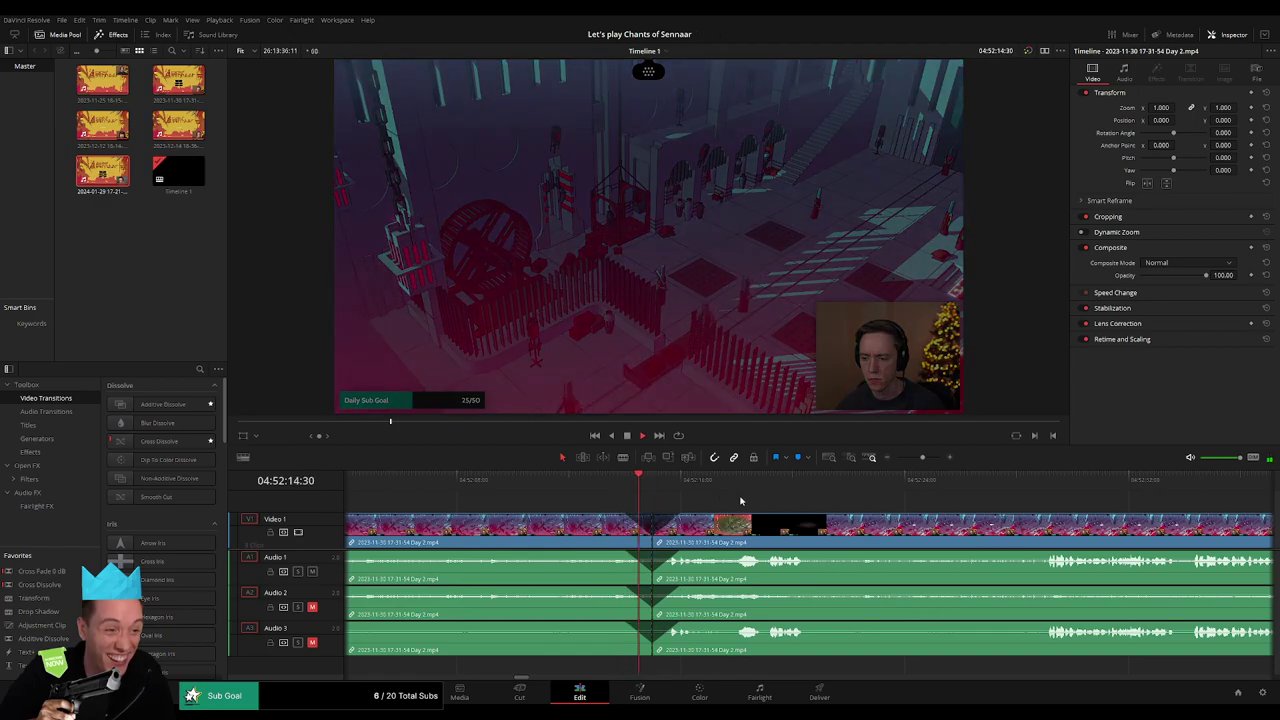
key(space)
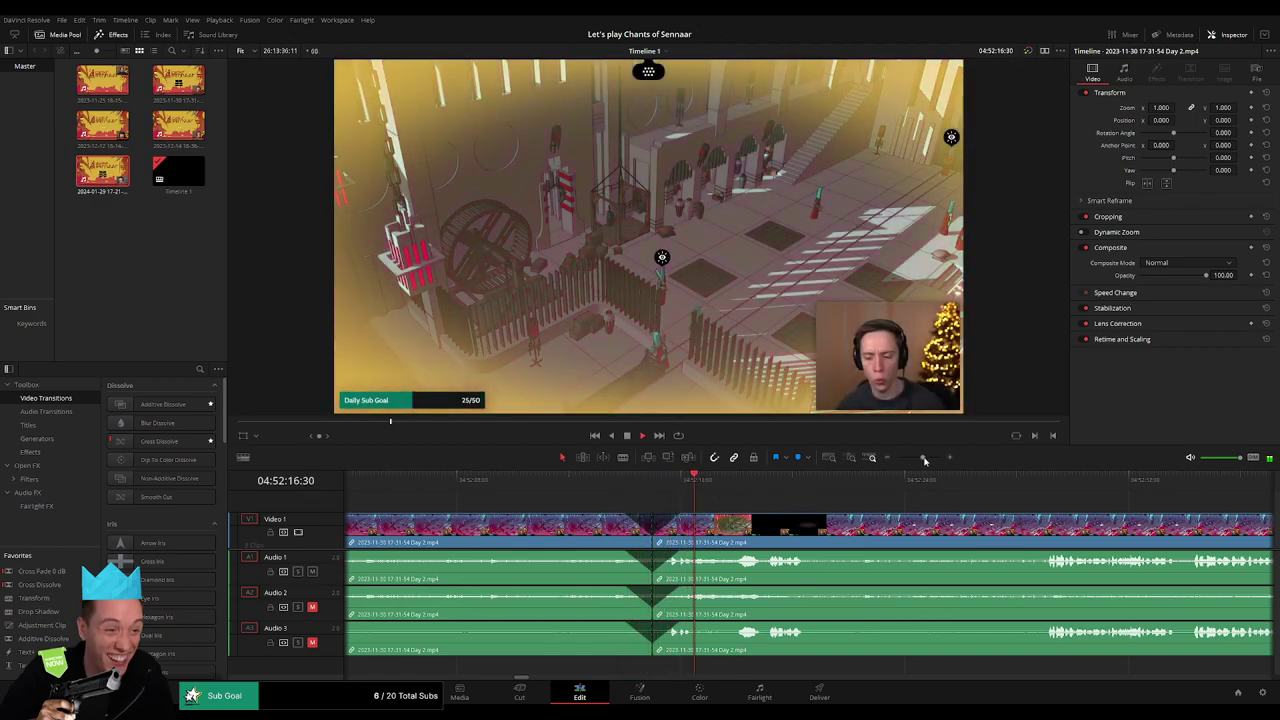
drag(922, 457, 857, 457)
Push the post-cut Day 2 piece right and snap its start to the playhead parked at 06:00:00:00
click(408, 479)
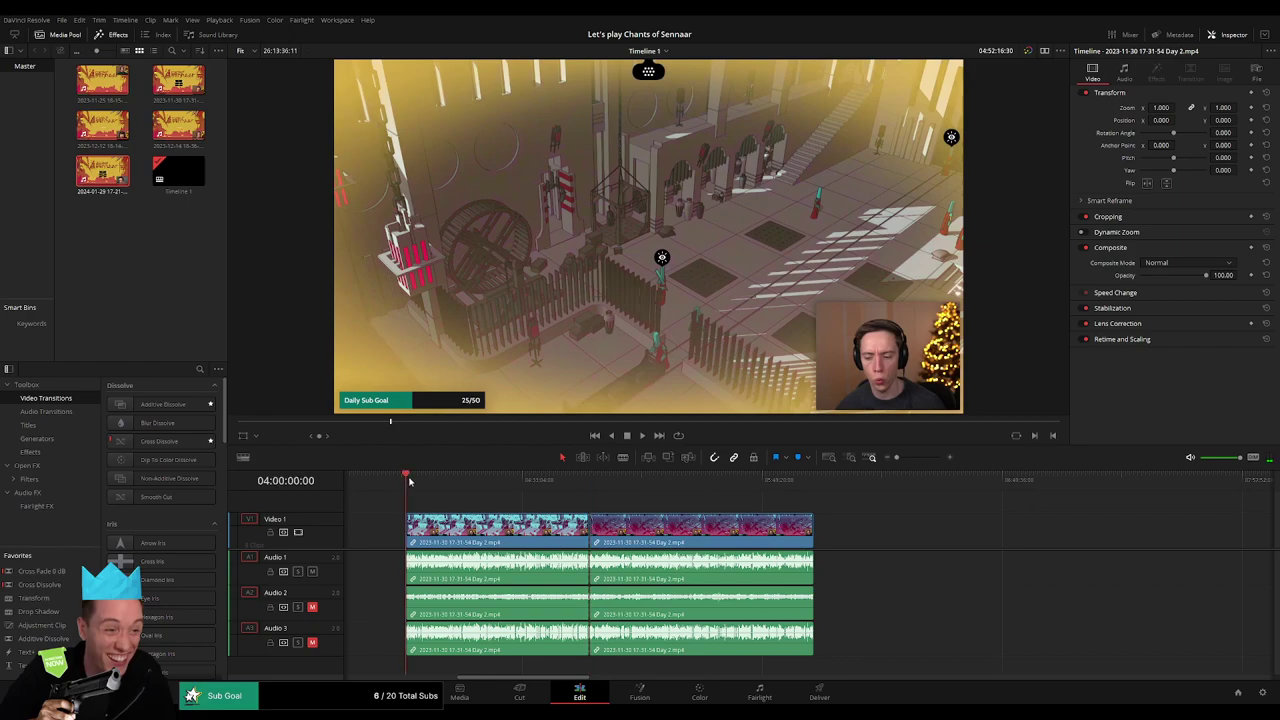
click(588, 479)
drag(650, 525, 880, 525)
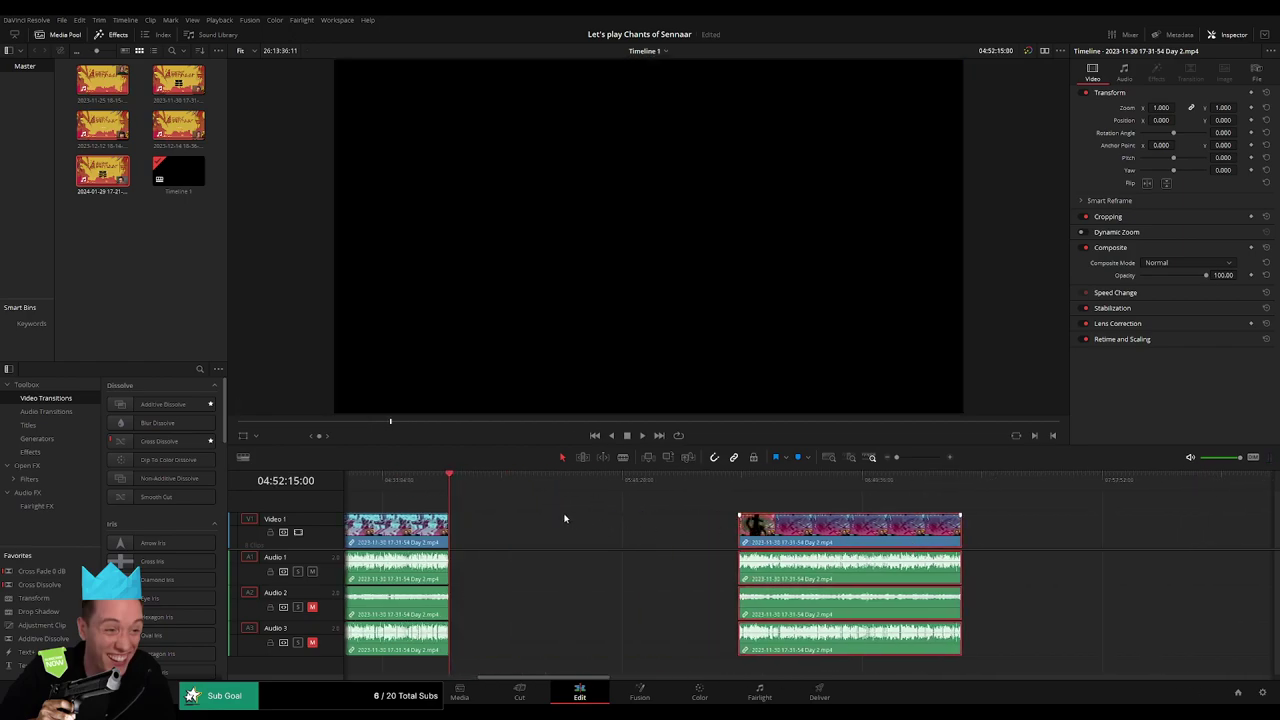
drag(451, 481, 688, 510)
key(ctrl+equal)
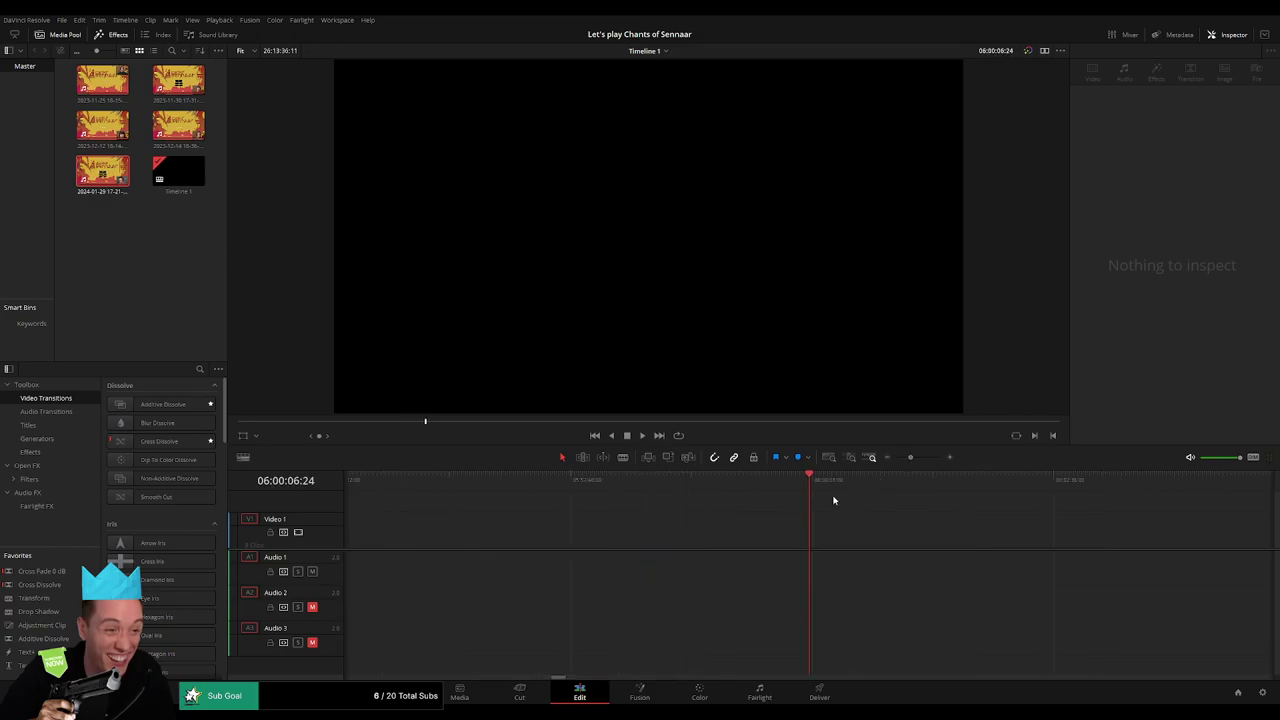
drag(810, 489, 802, 489)
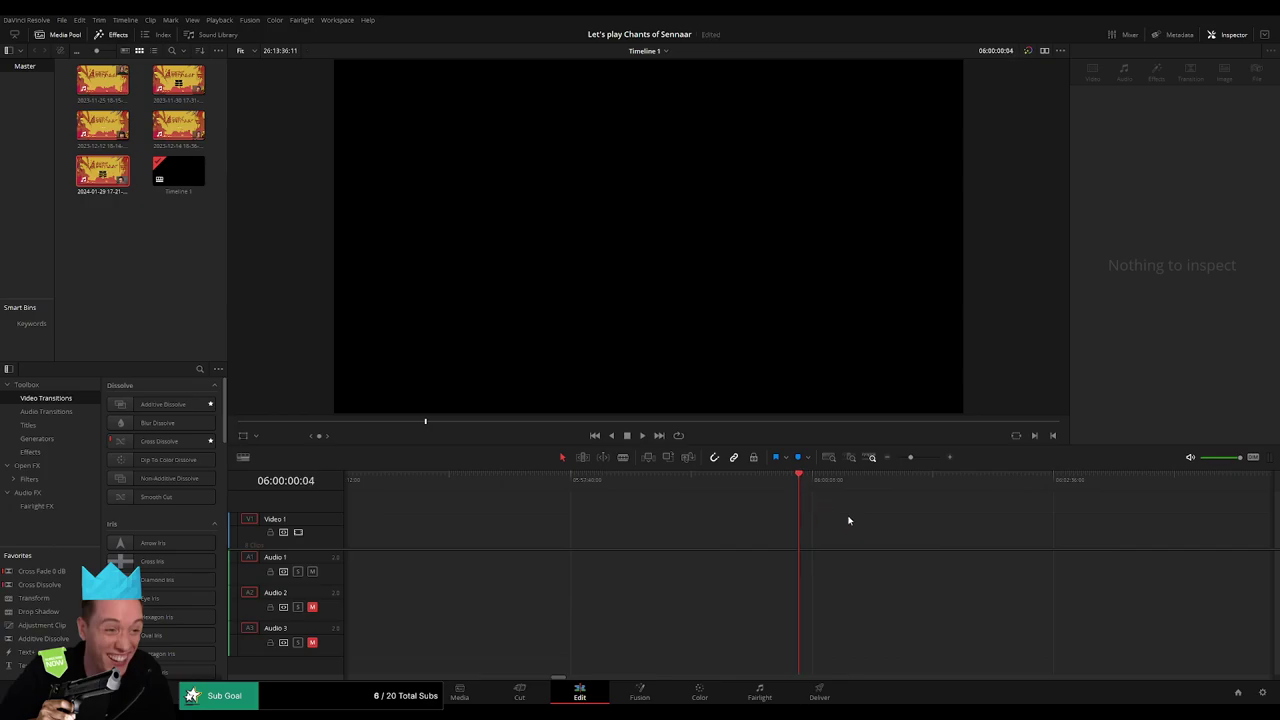
key(ctrl+minus)
drag(928, 516, 878, 516)
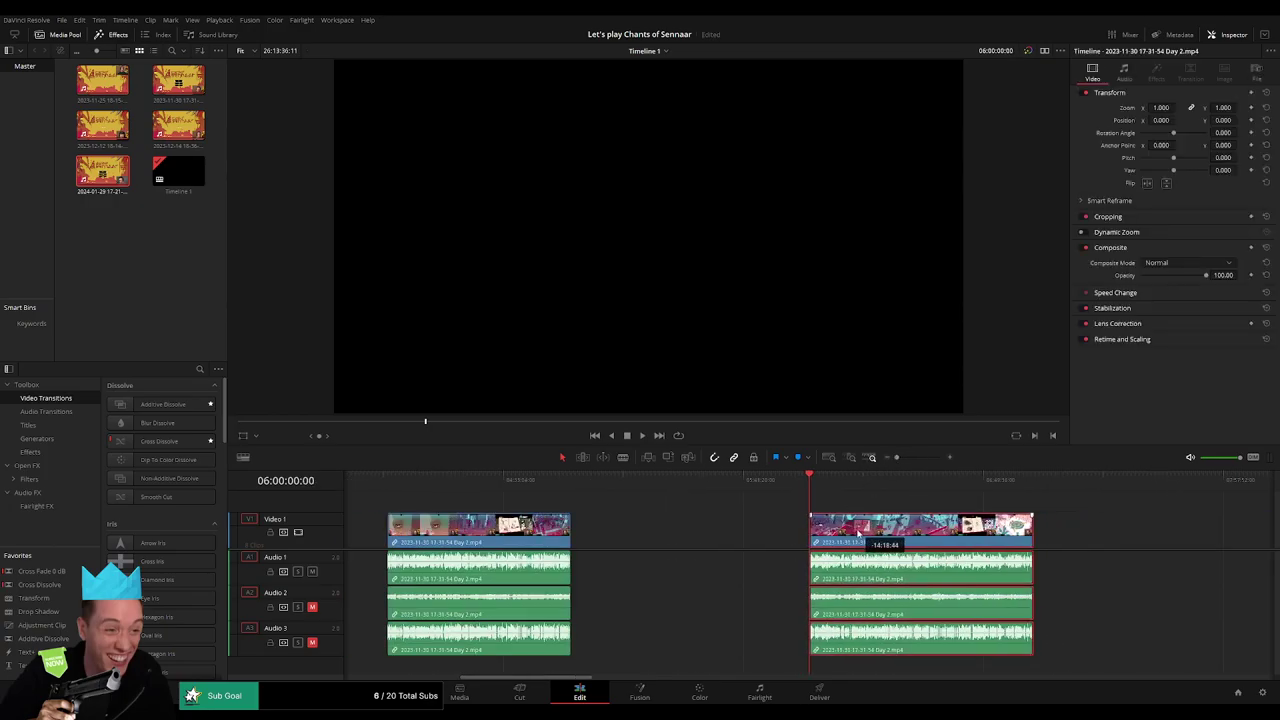
key(space)
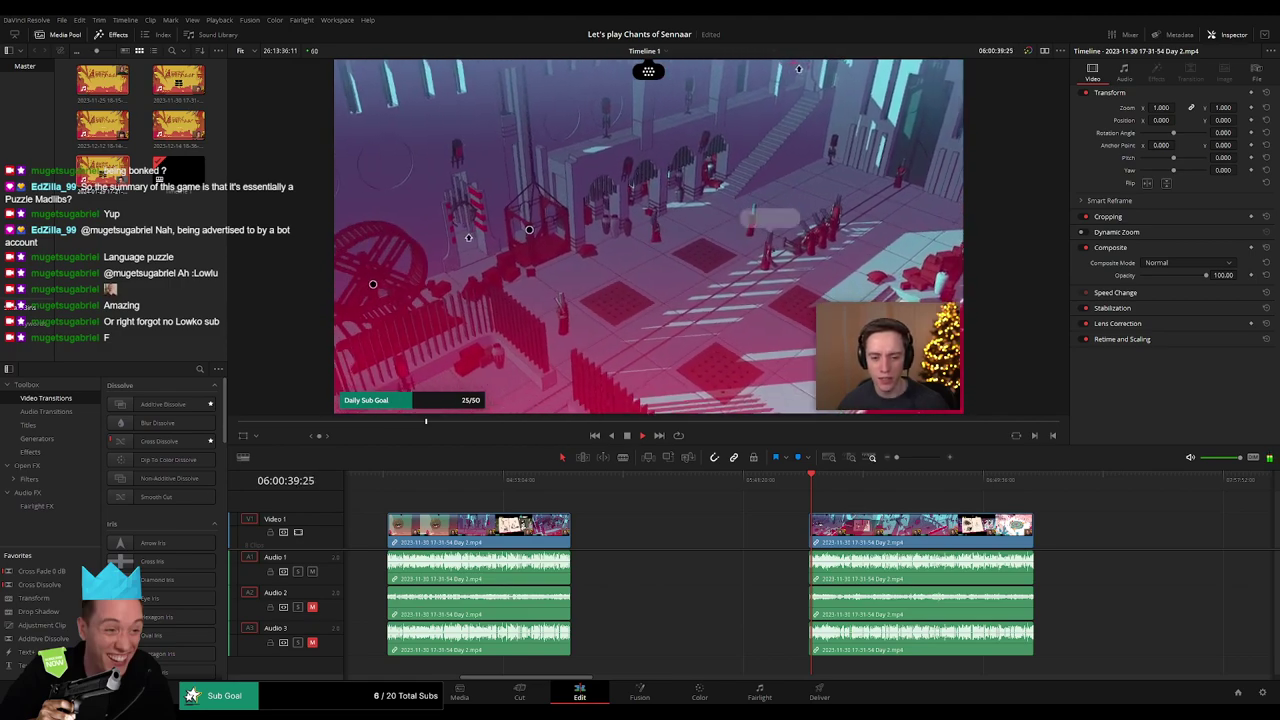
scroll(736, 499, right, 2)
scroll(736, 499, right, 5)
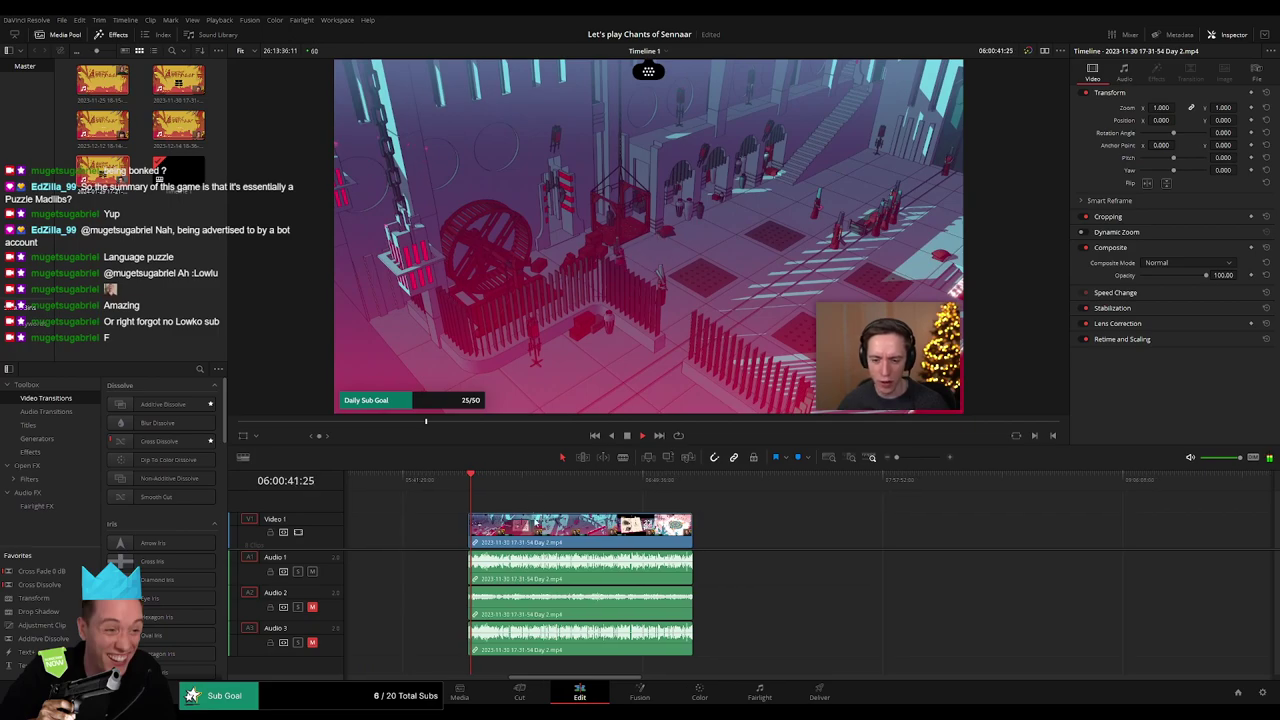
scroll(492, 506, right, 1)
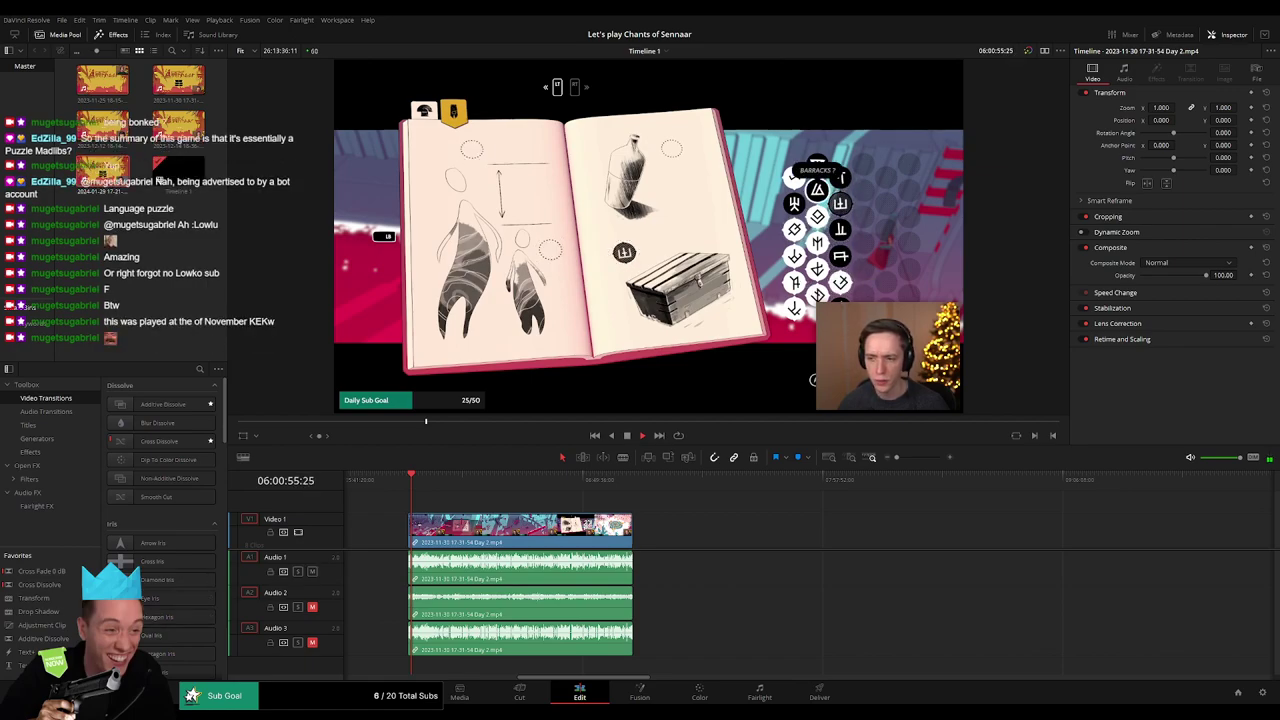
Skim through the later Day 2 footage to the moment around 06:52:04
scroll(471, 523, up, 3)
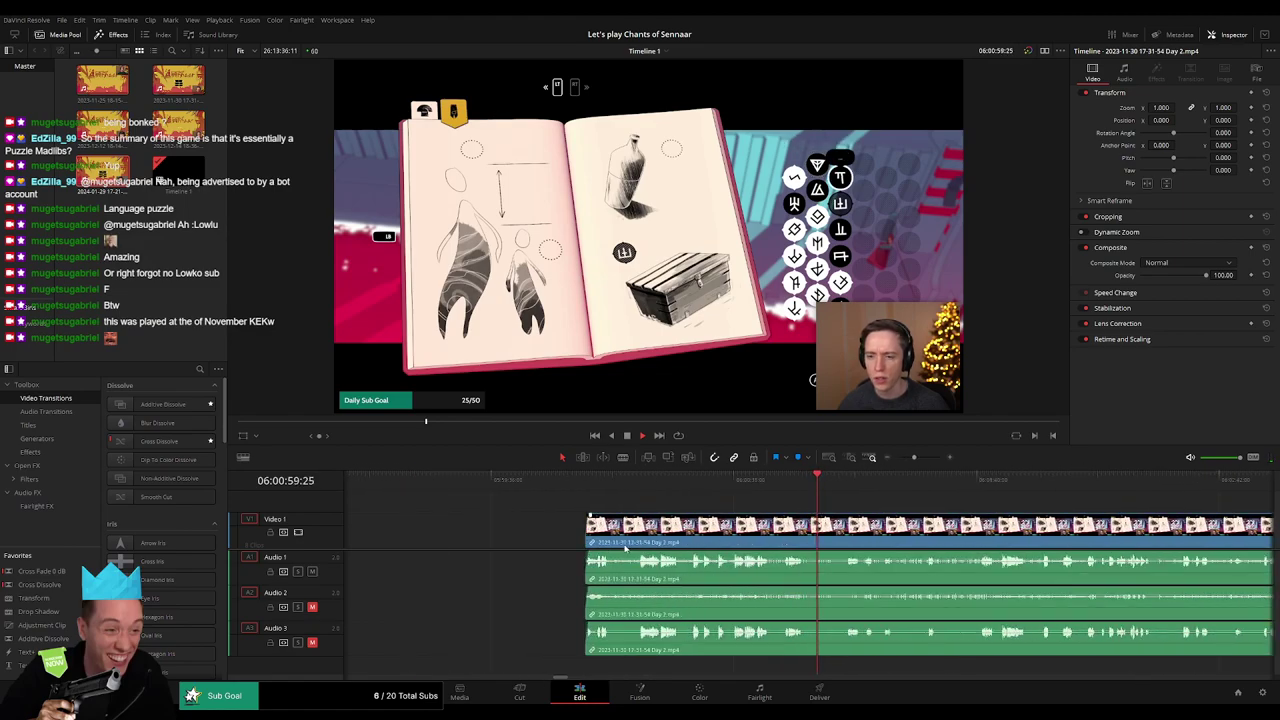
scroll(929, 590, down, 1)
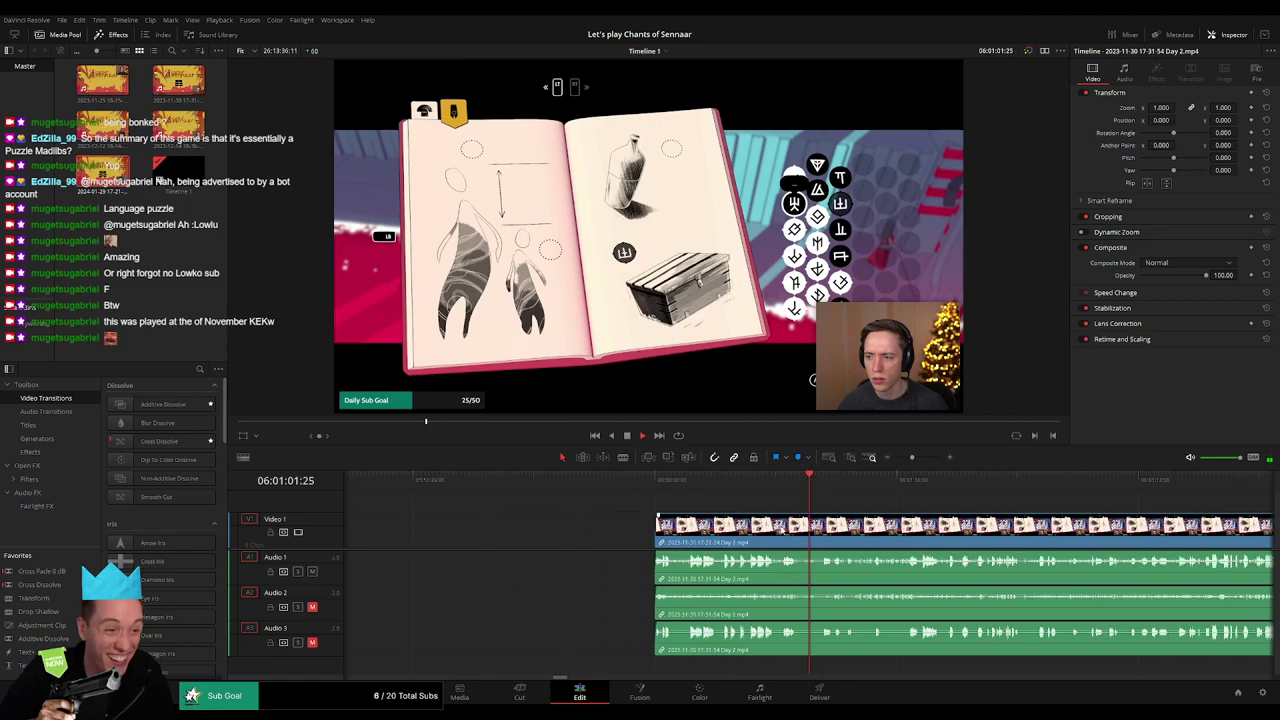
scroll(459, 517, down, 3)
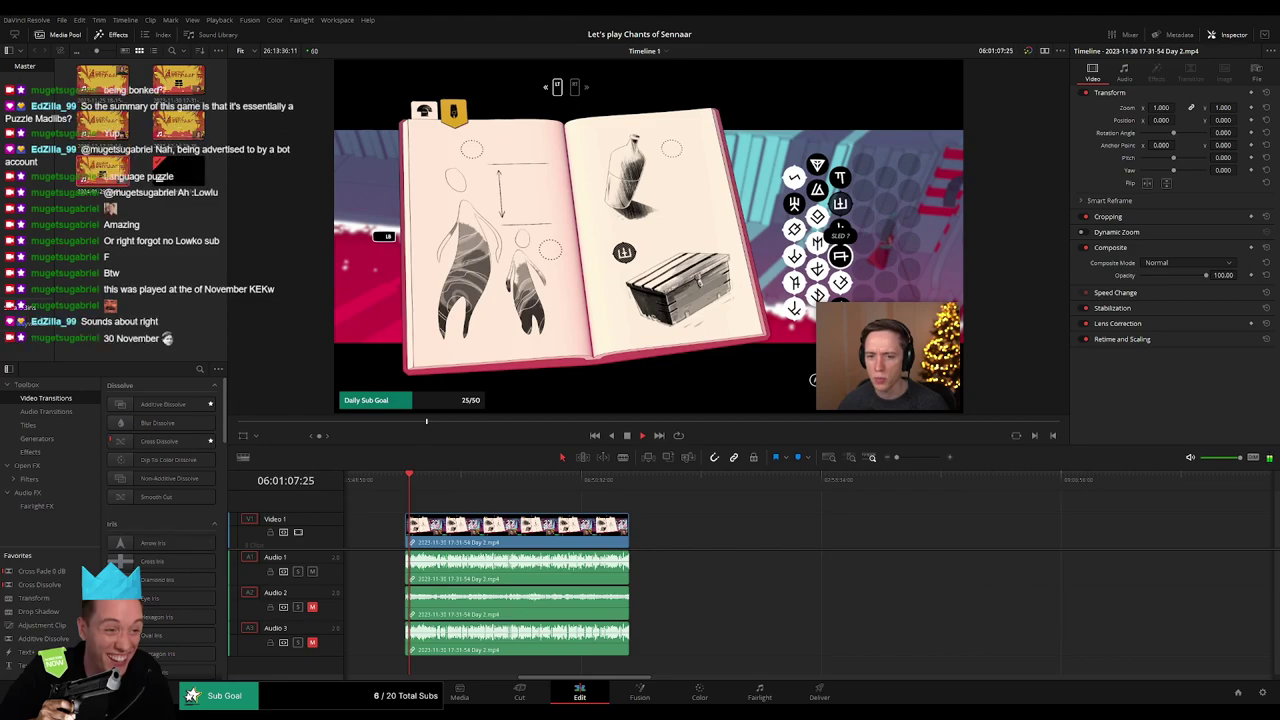
click(451, 484)
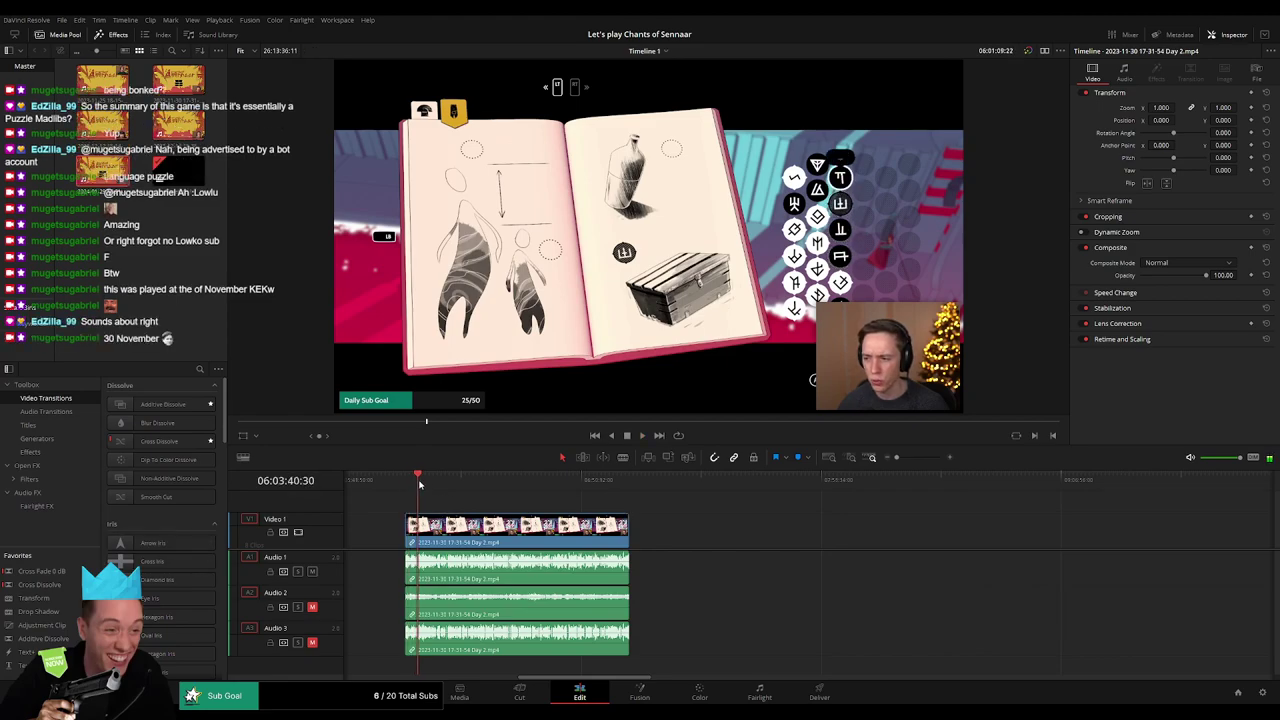
drag(453, 486, 588, 494)
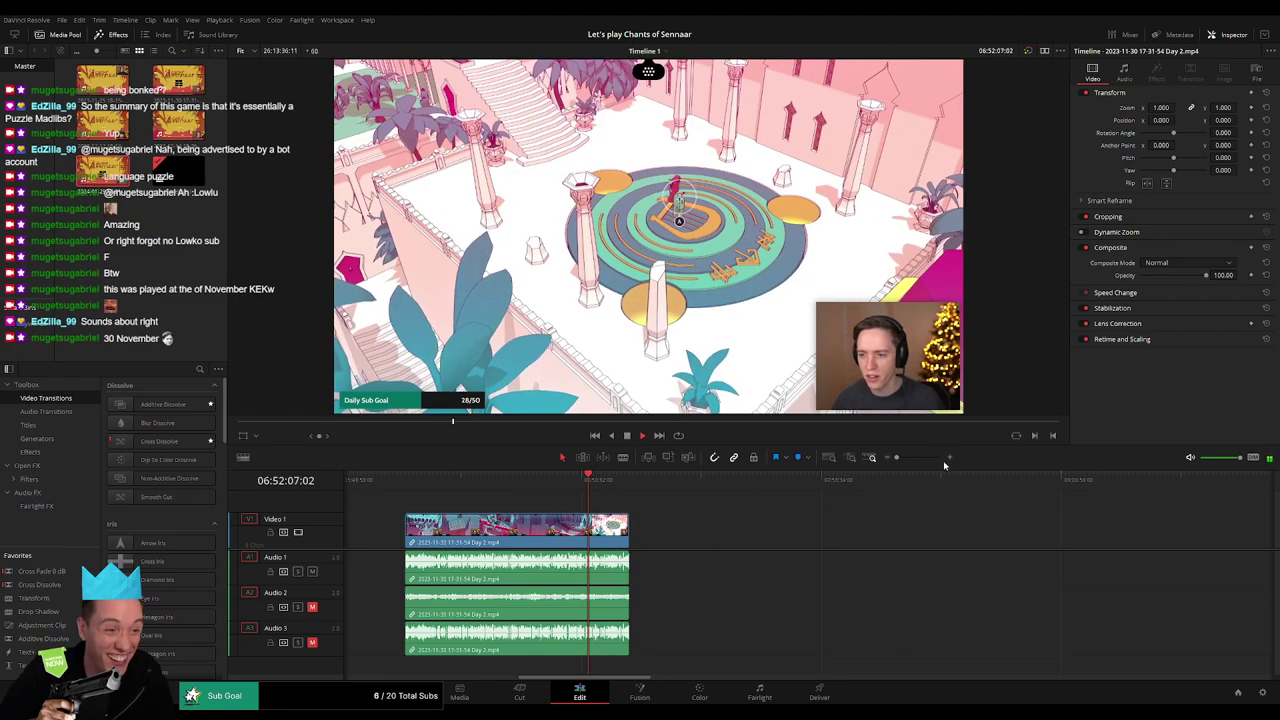
drag(896, 457, 918, 458)
click(716, 480)
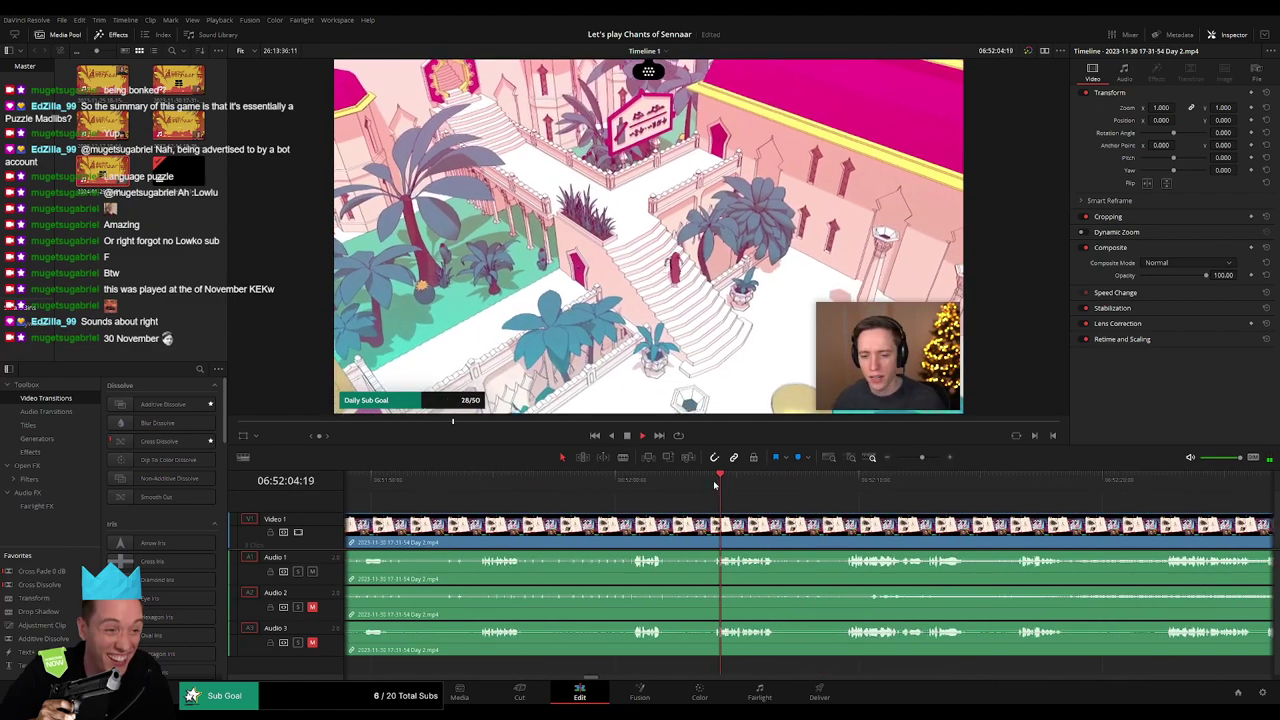
click(621, 487)
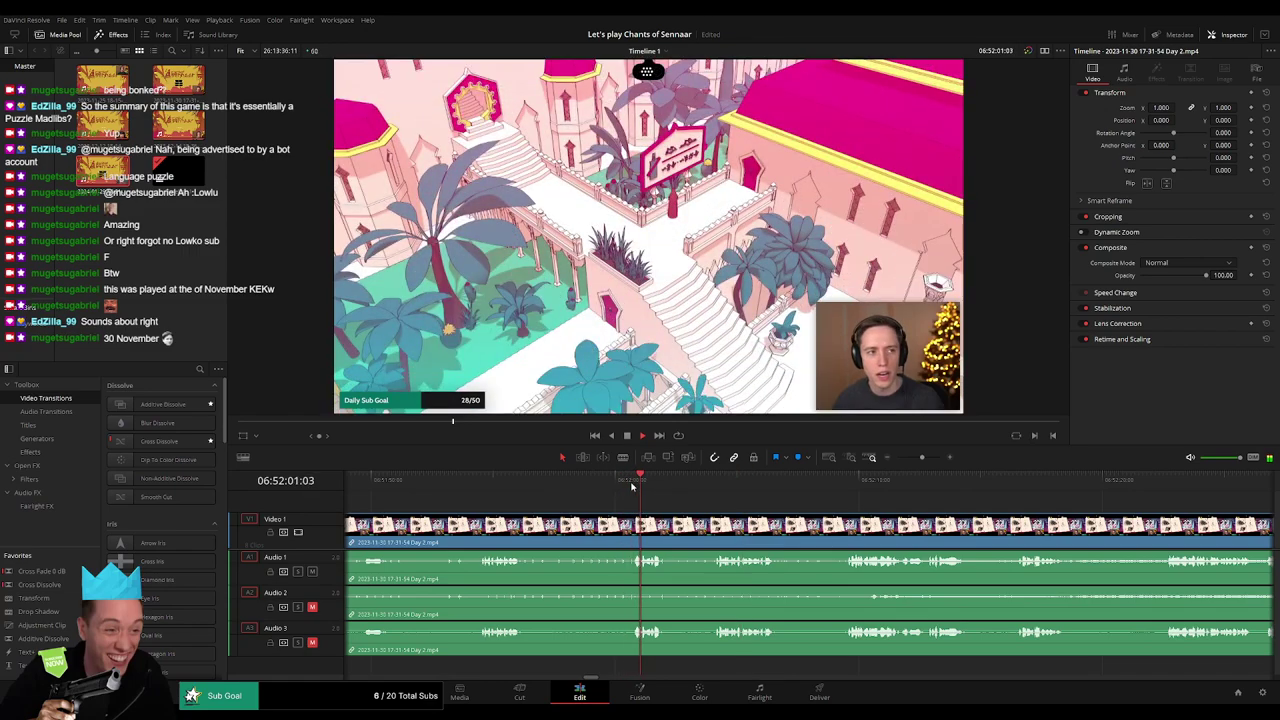
Review the book and courtyard scenes, then blade video and audio at 06:52:08:30
click(486, 488)
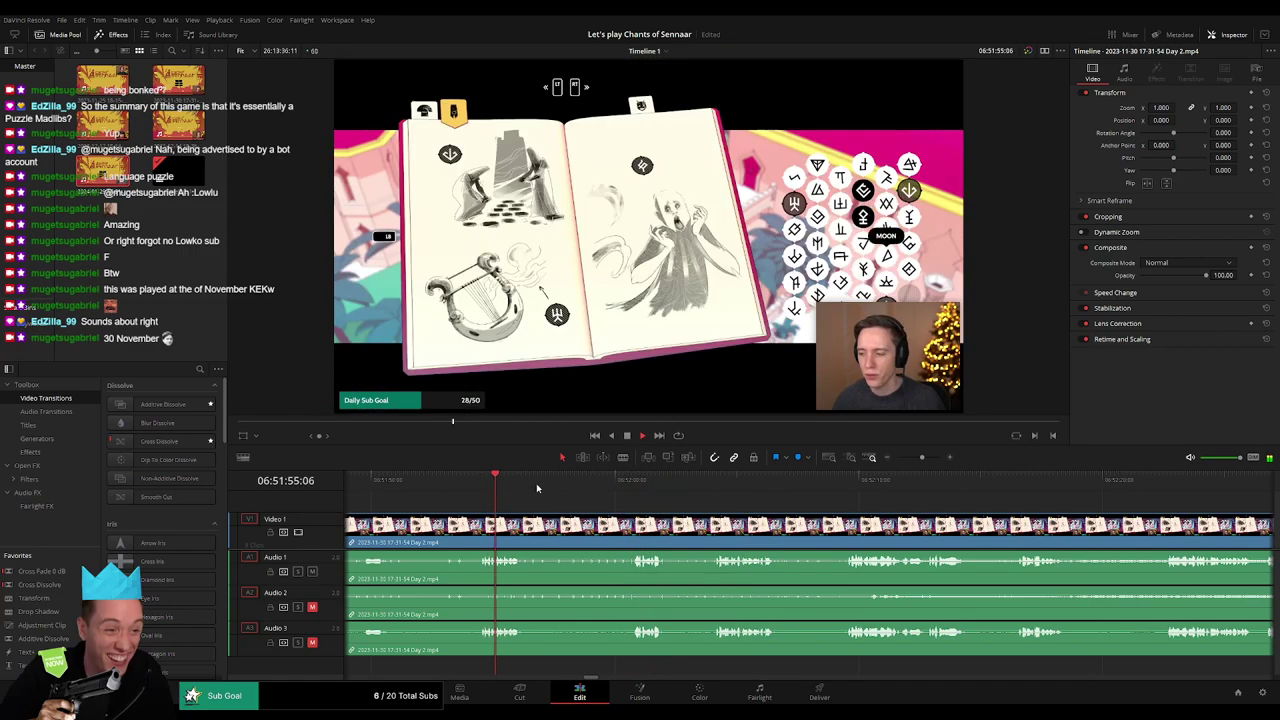
click(637, 488)
click(770, 488)
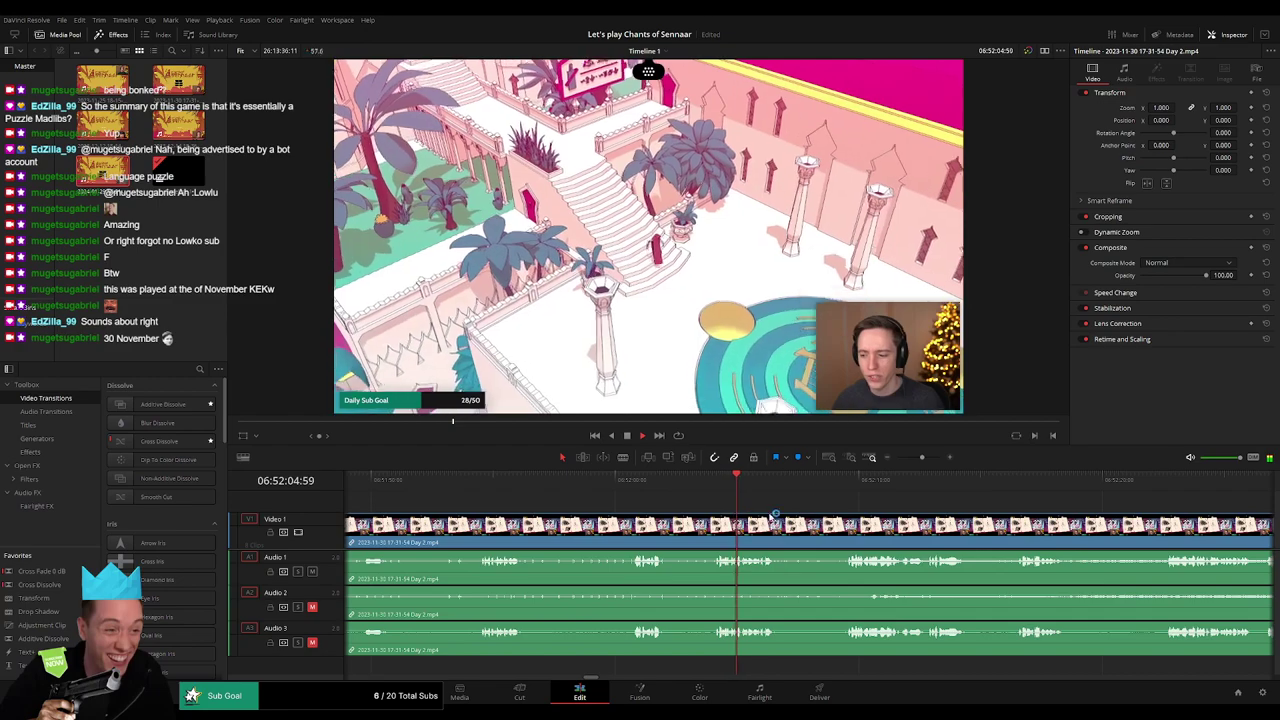
click(612, 487)
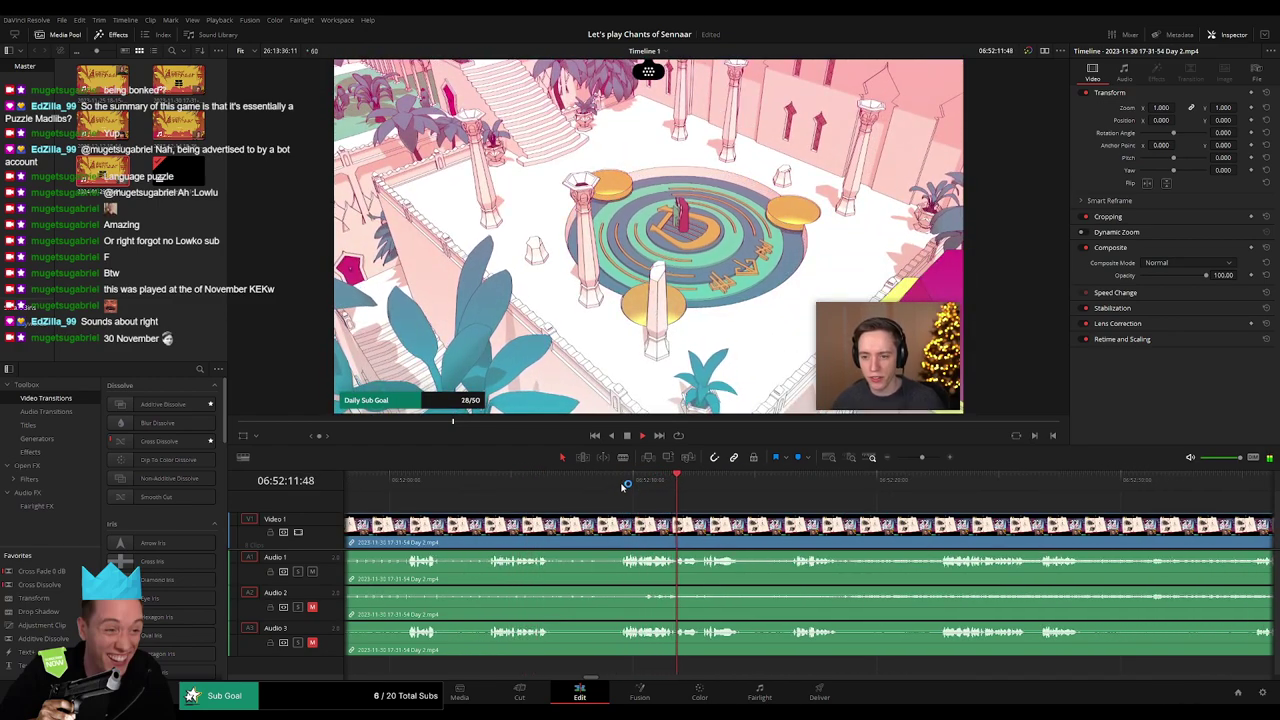
click(622, 486)
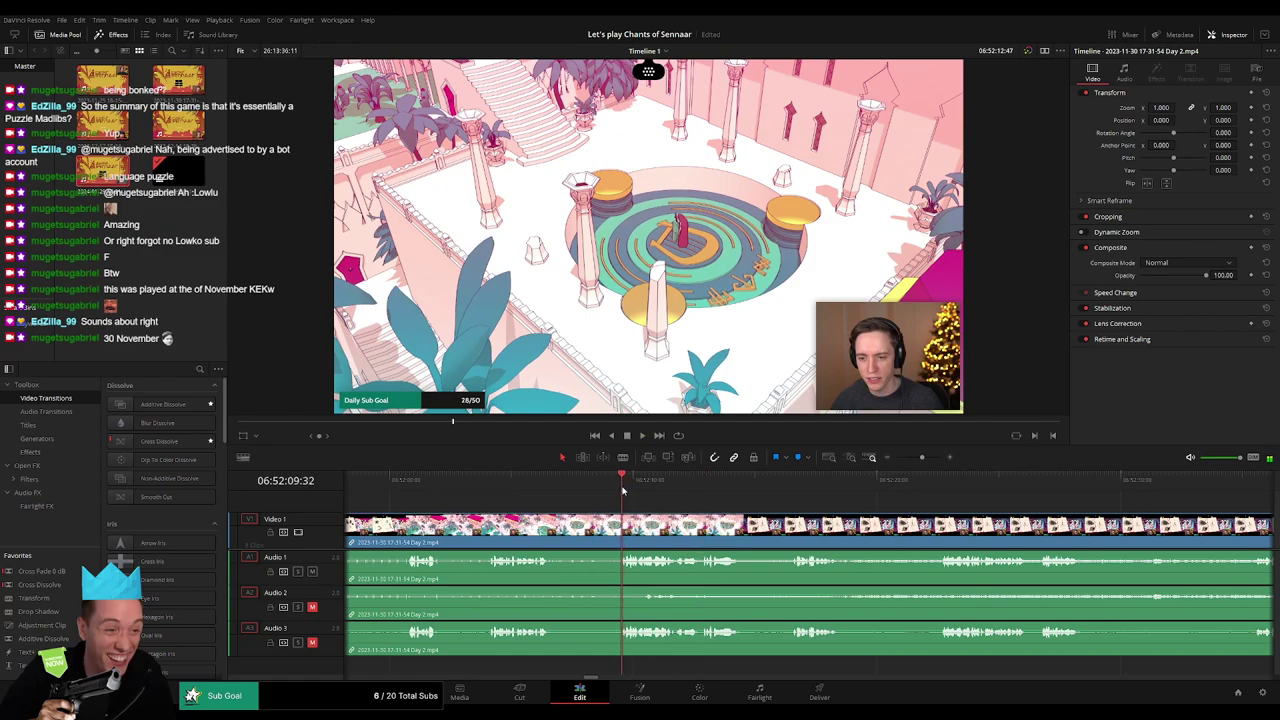
drag(622, 490, 598, 491)
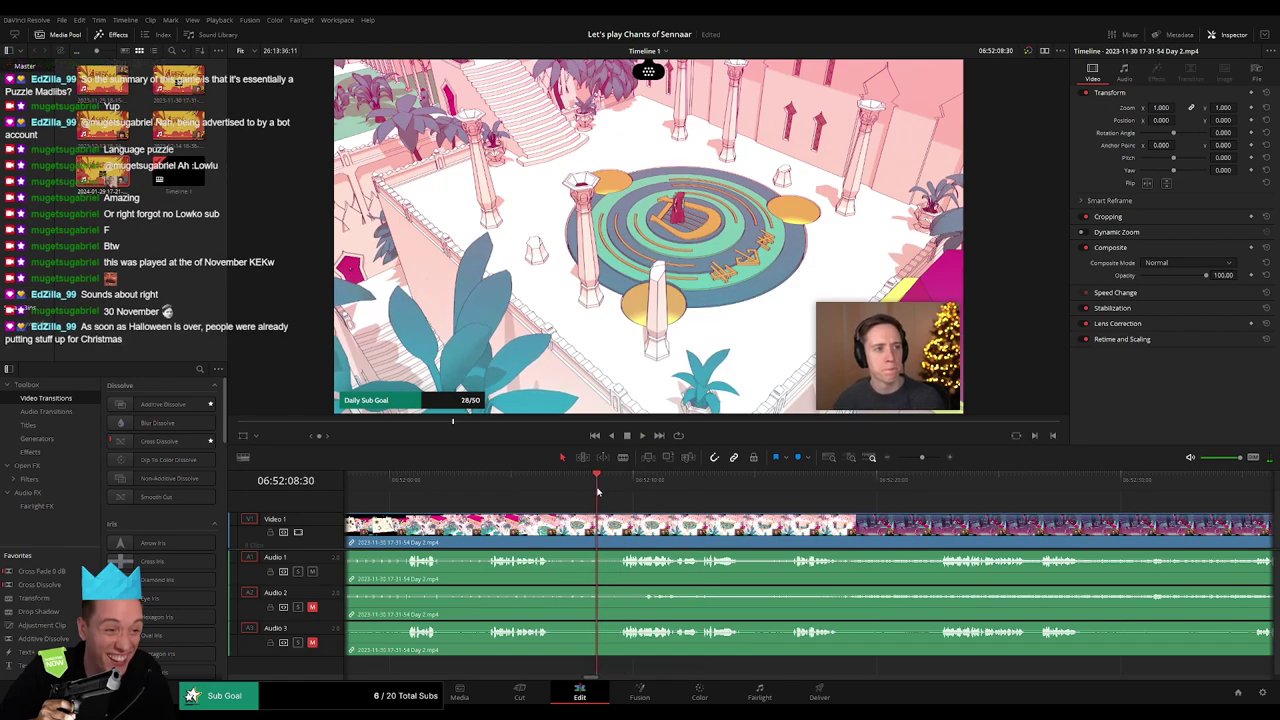
key(ctrl+b)
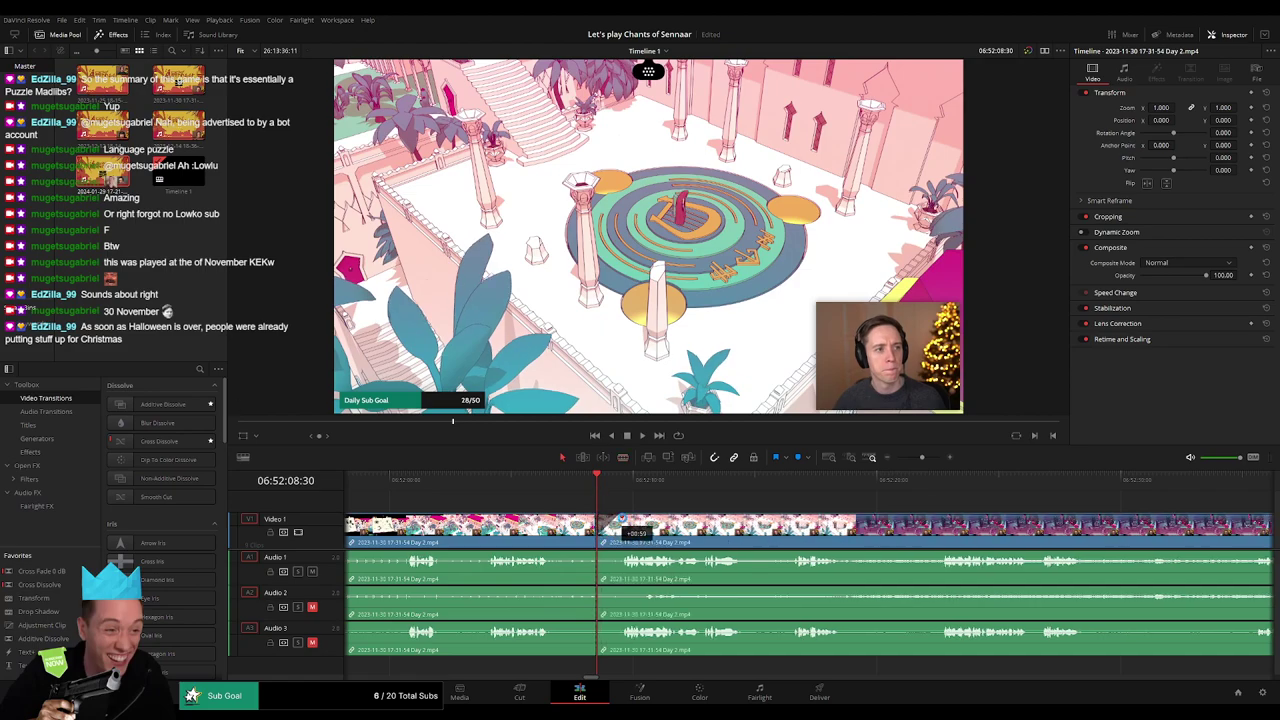
Give the Video 1 clip after the 06:52:08 cut a one-second fade-in from black
drag(622, 515, 624, 515)
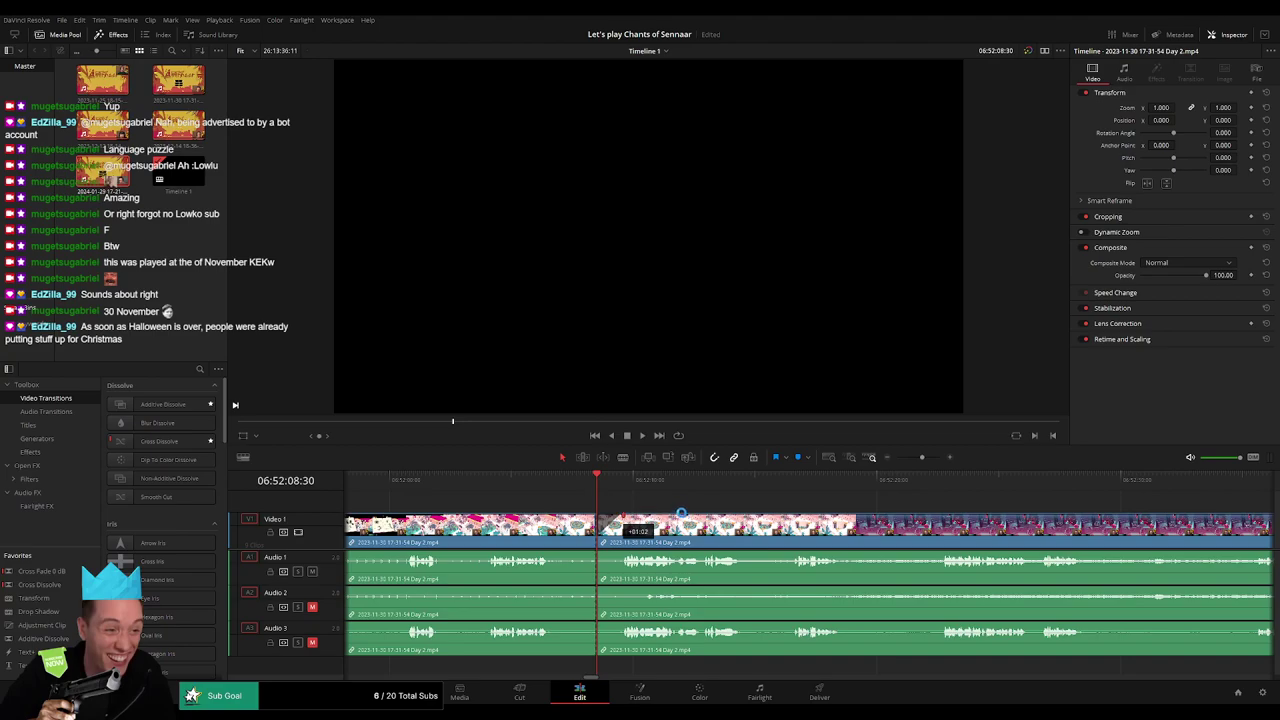
scroll(662, 507, up, 2)
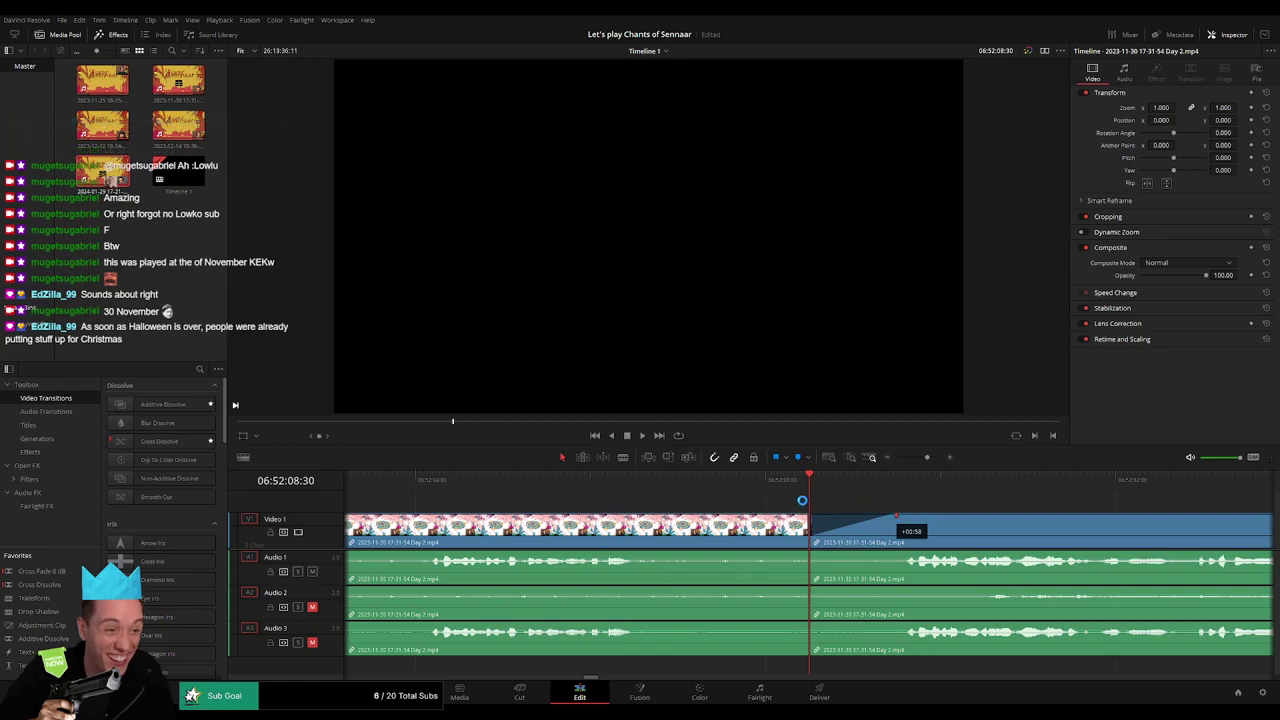
scroll(752, 505, right, 5)
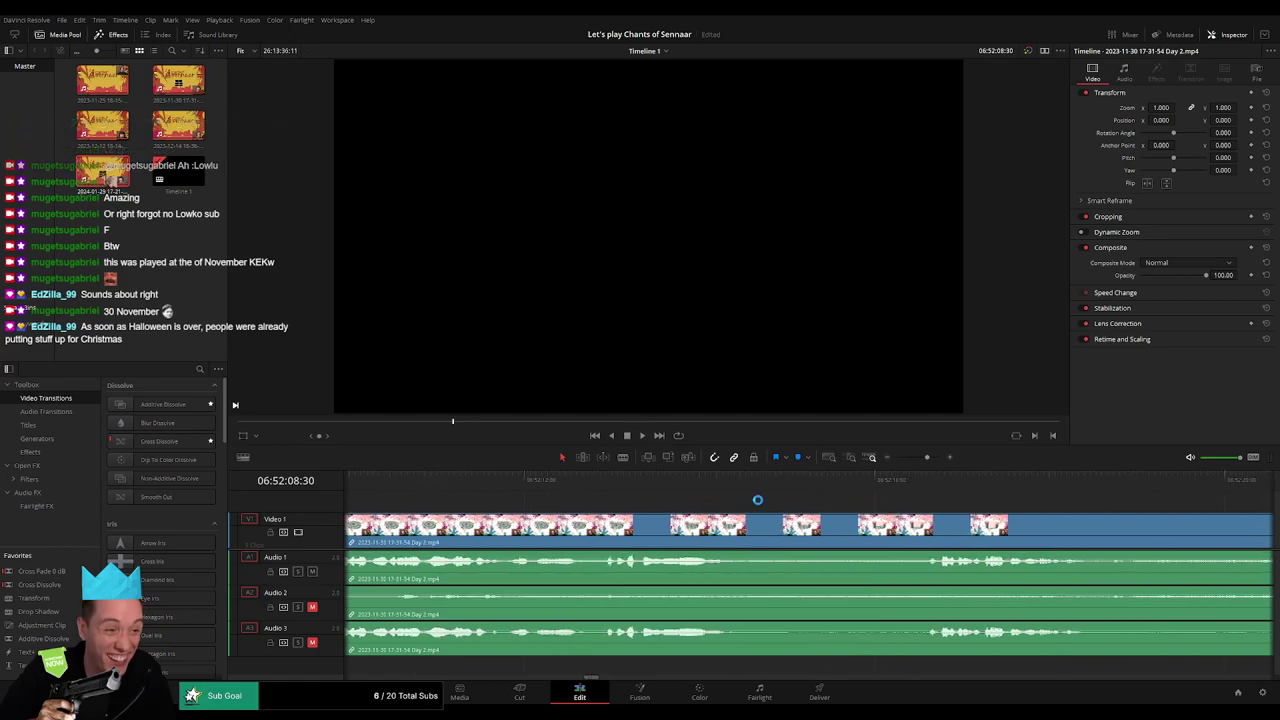
Fade Video 1 out before the 06:52:08 cut, and fade Audio 1 out and back in
drag(926, 457, 932, 460)
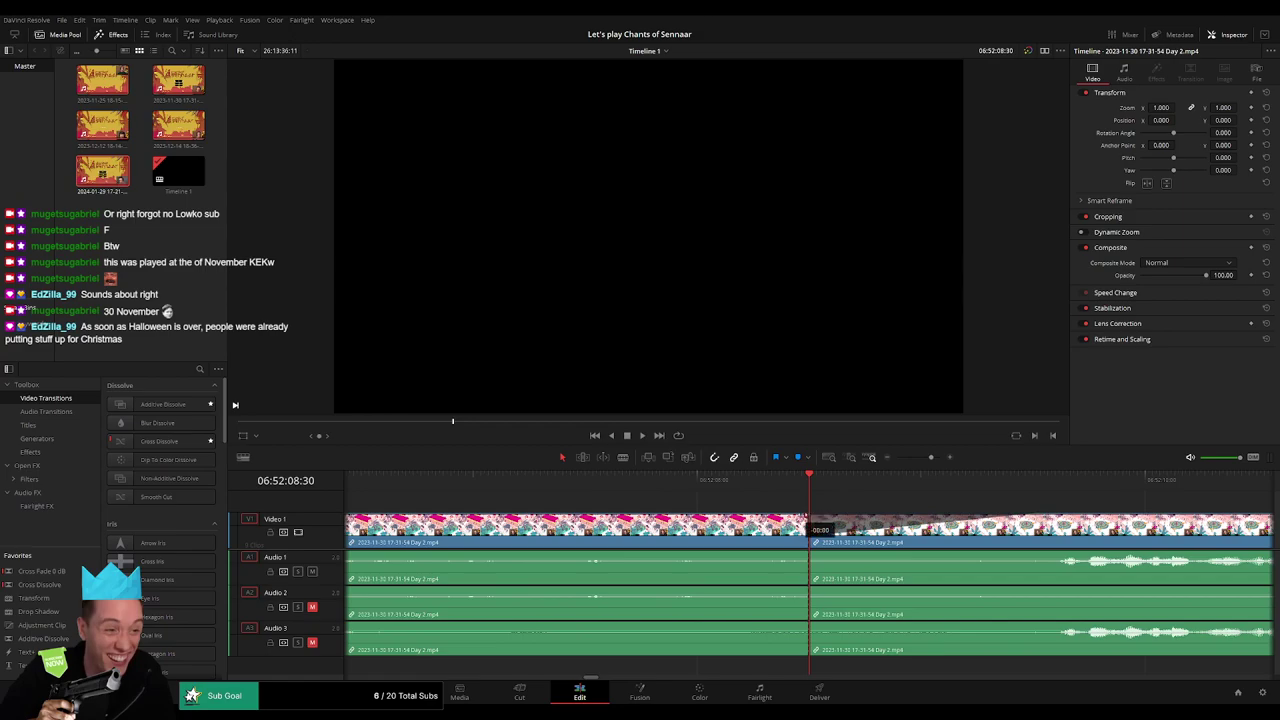
drag(812, 527, 588, 532)
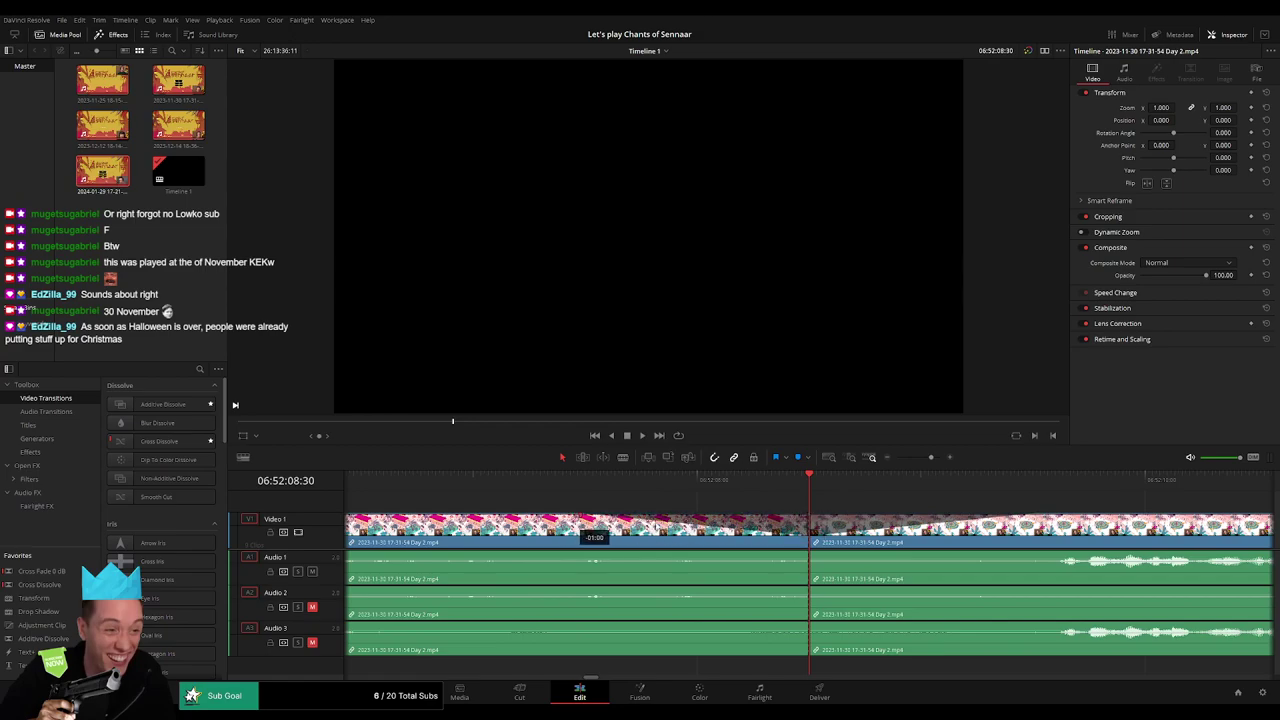
mouse_move(806, 547)
mouse_down()
mouse_move(620, 561)
mouse_move(589, 551)
mouse_up()
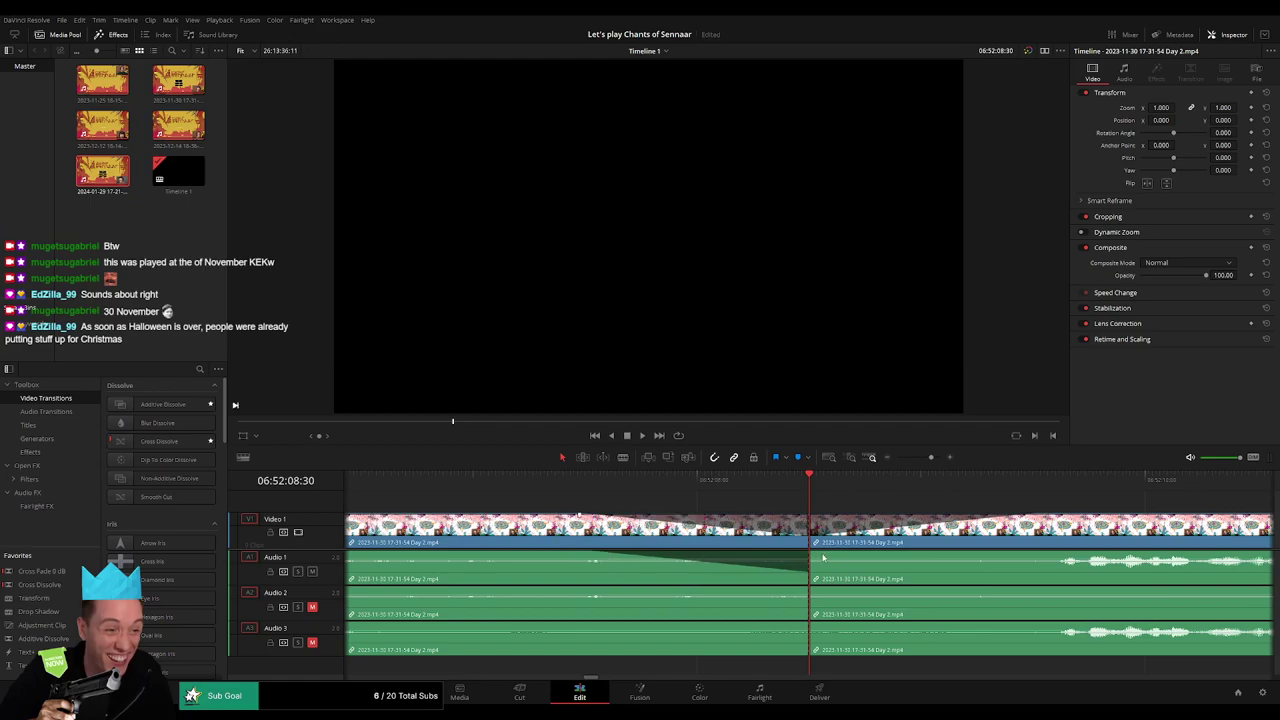
drag(812, 553, 1024, 554)
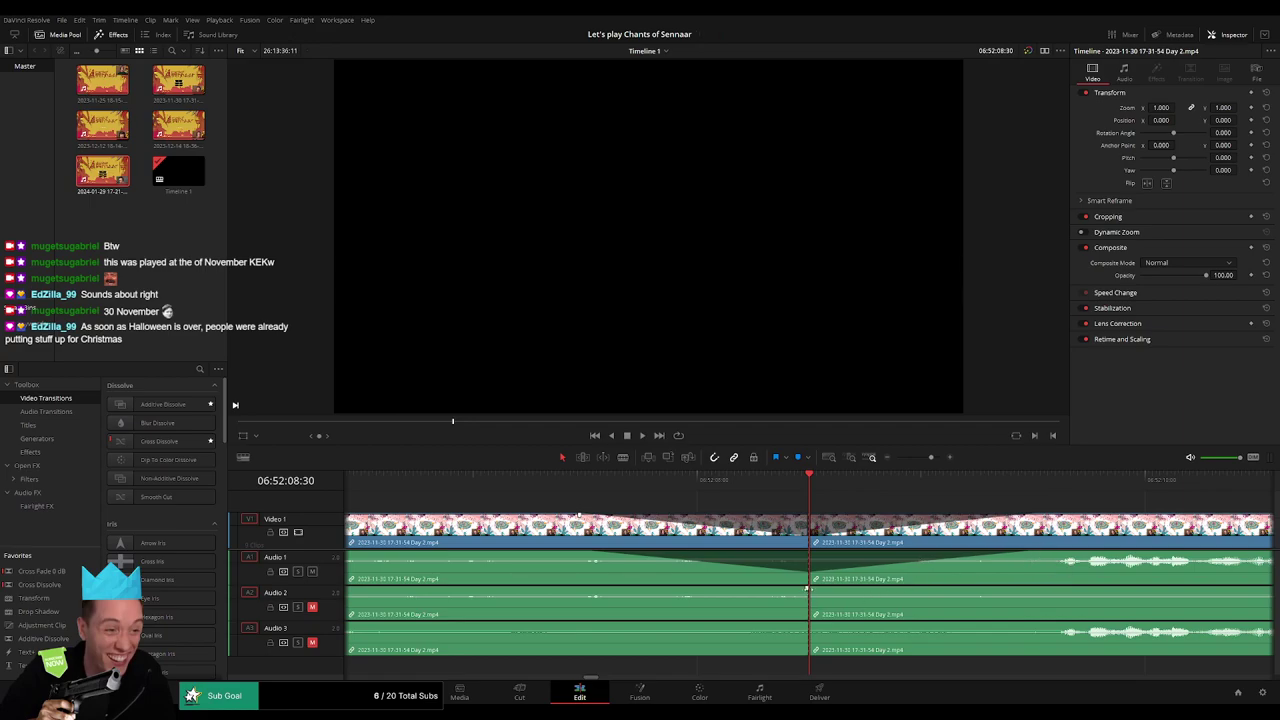
Fade Audio 2 and Audio 3 out before the cut and back in after it
drag(807, 589, 592, 586)
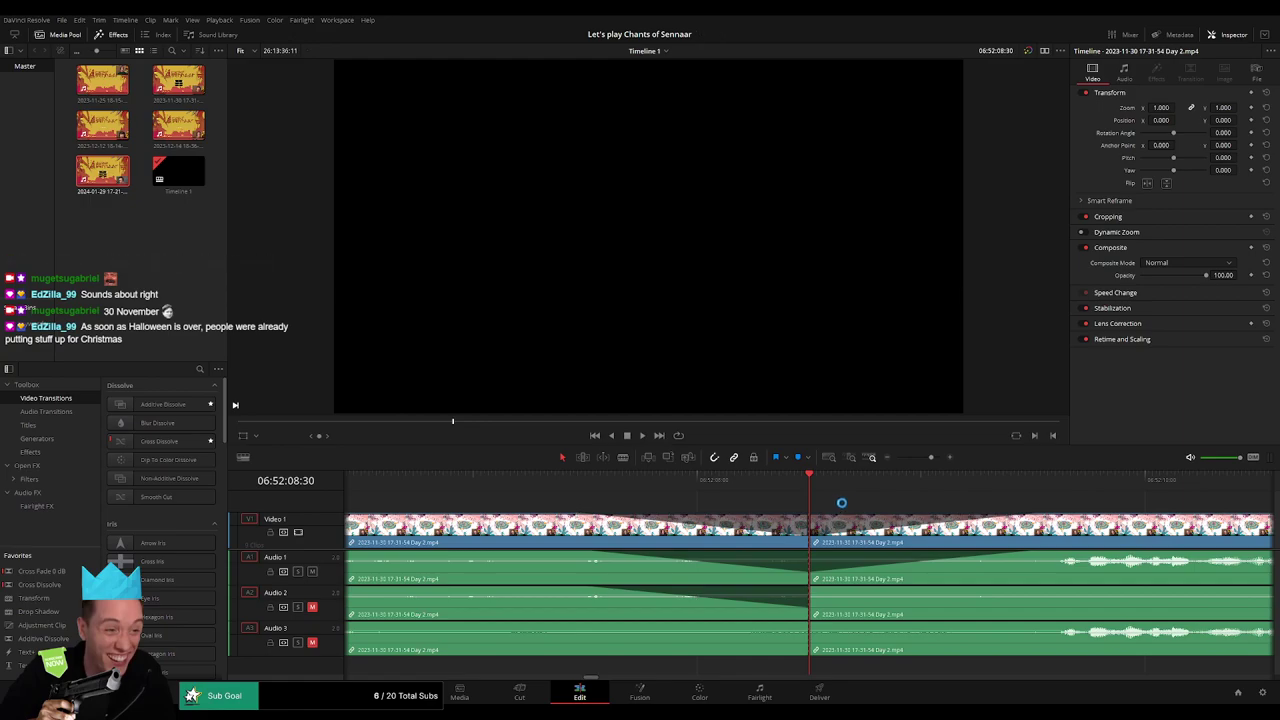
drag(849, 588, 1038, 590)
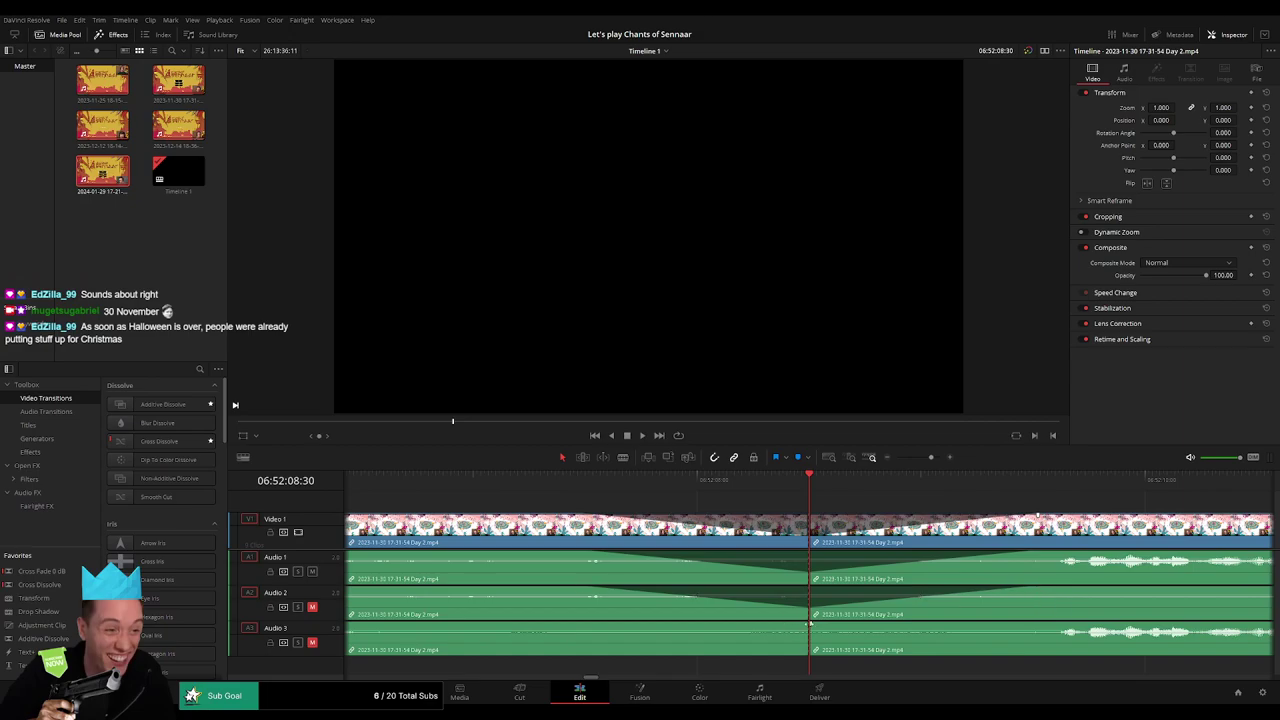
drag(773, 625, 605, 625)
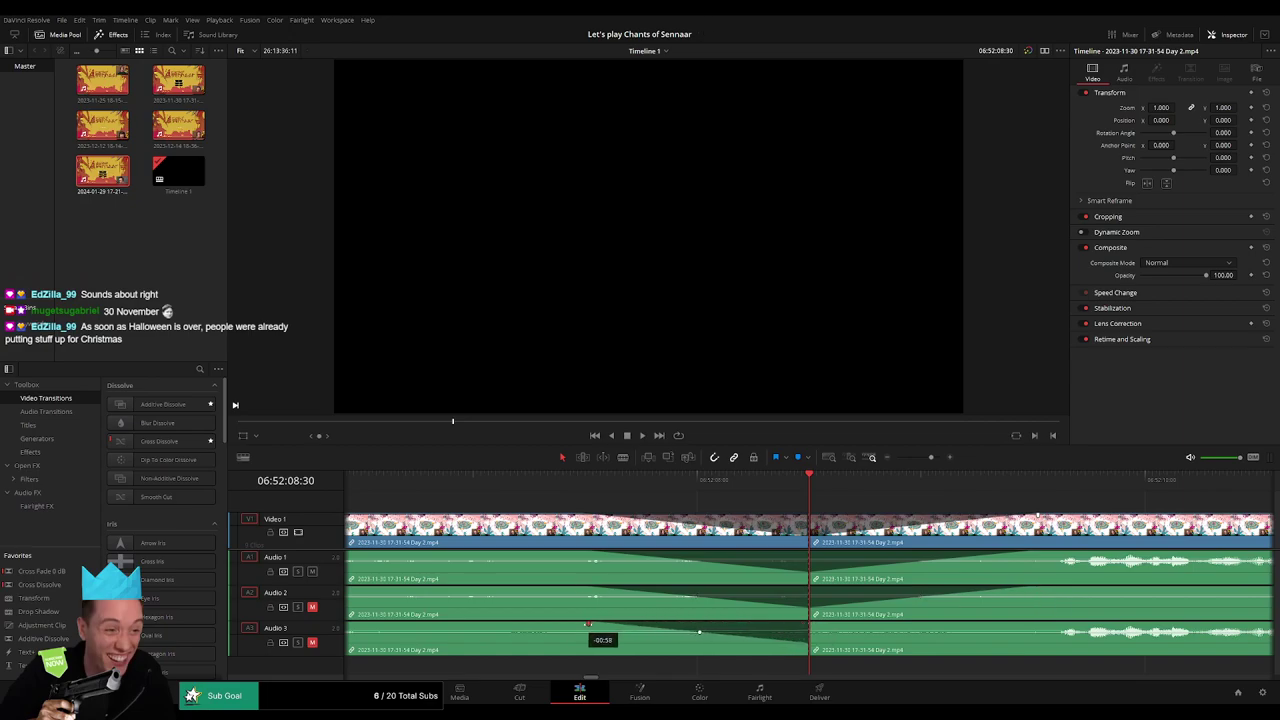
drag(812, 622, 1032, 624)
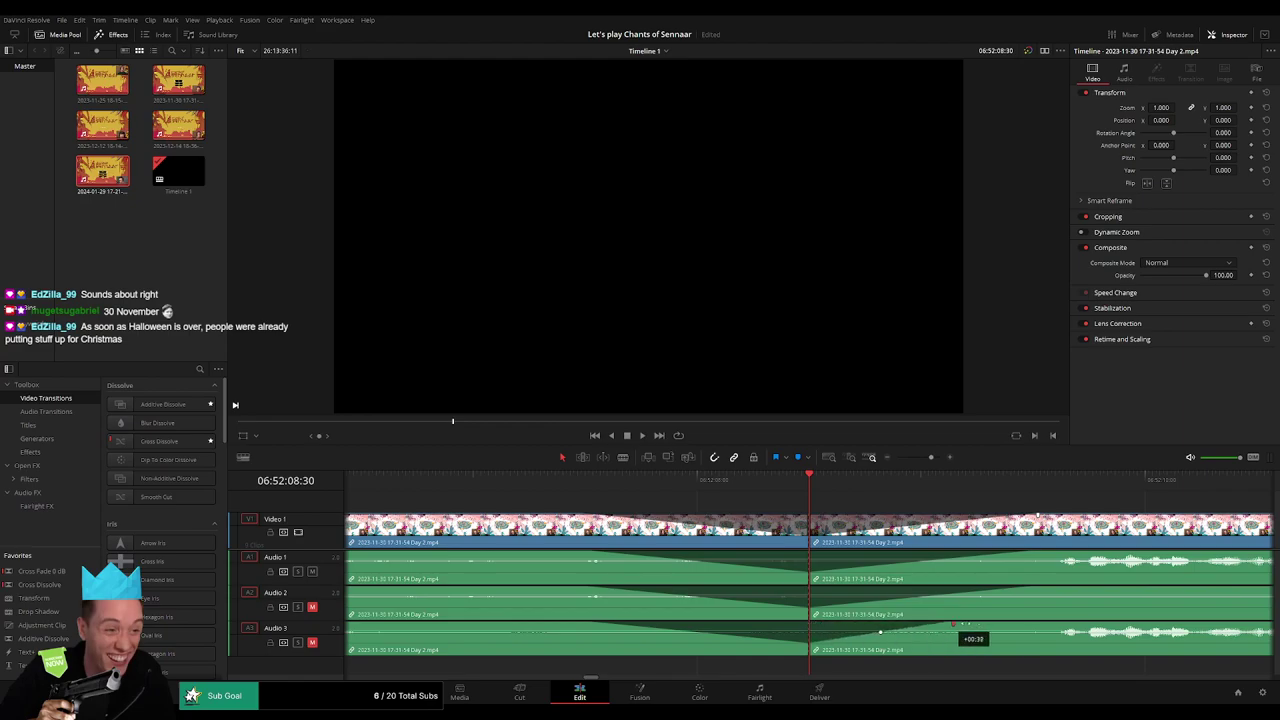
Scrub toward the end of Day 2 and slide the later clips left toward the playhead
drag(931, 457, 896, 457)
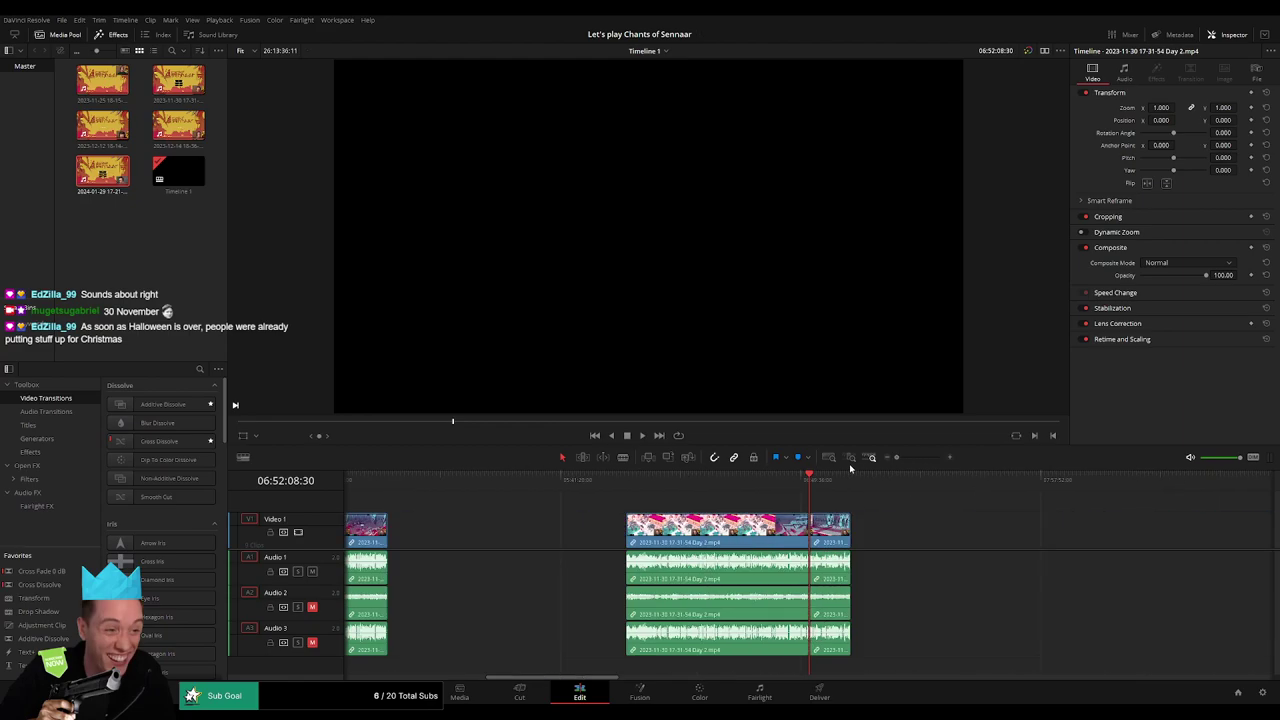
click(438, 481)
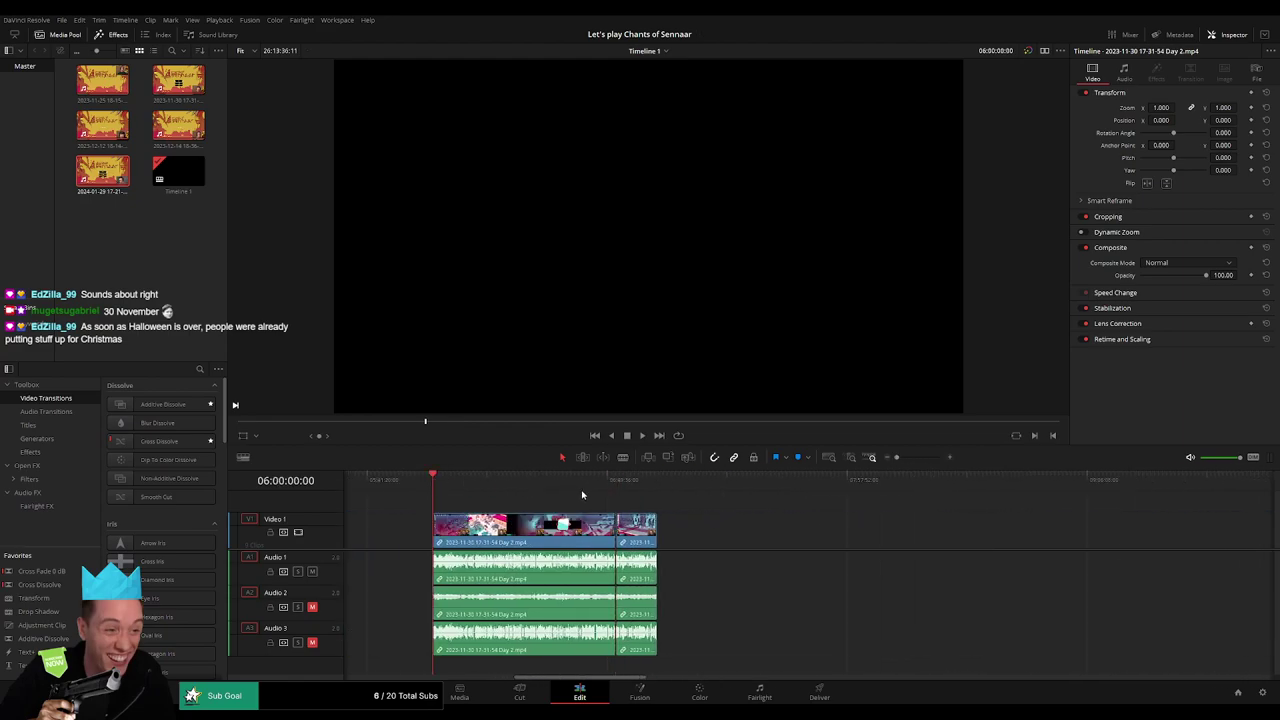
scroll(763, 523, right, 3)
drag(466, 525, 944, 525)
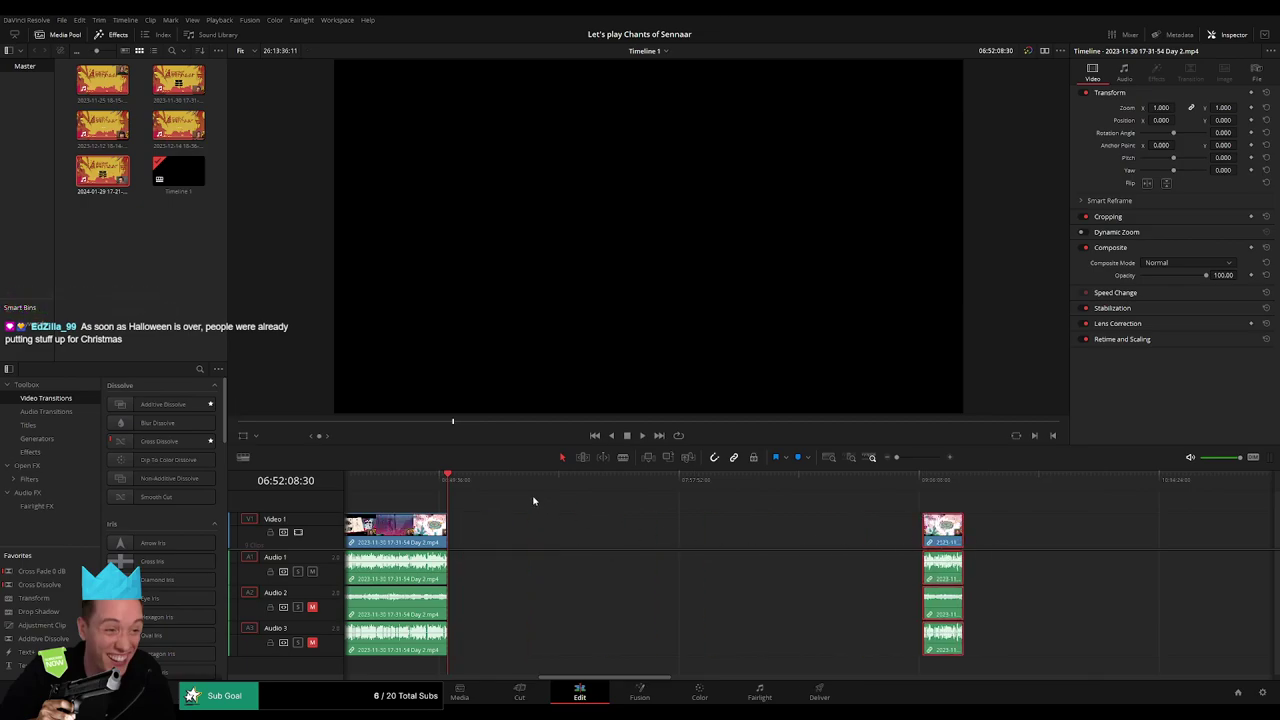
drag(458, 487, 686, 505)
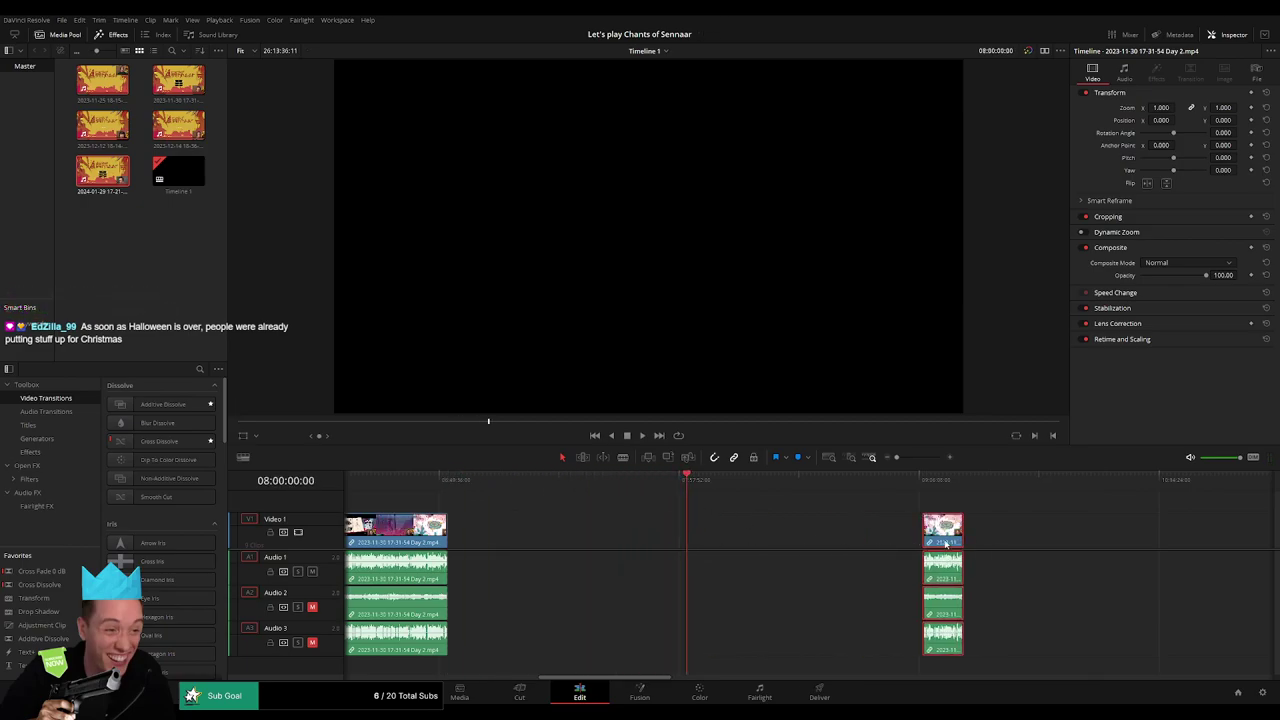
drag(941, 538, 704, 538)
Undo that move and butt the Day 3 footage directly against the end of Day 2
scroll(940, 525, right, 5)
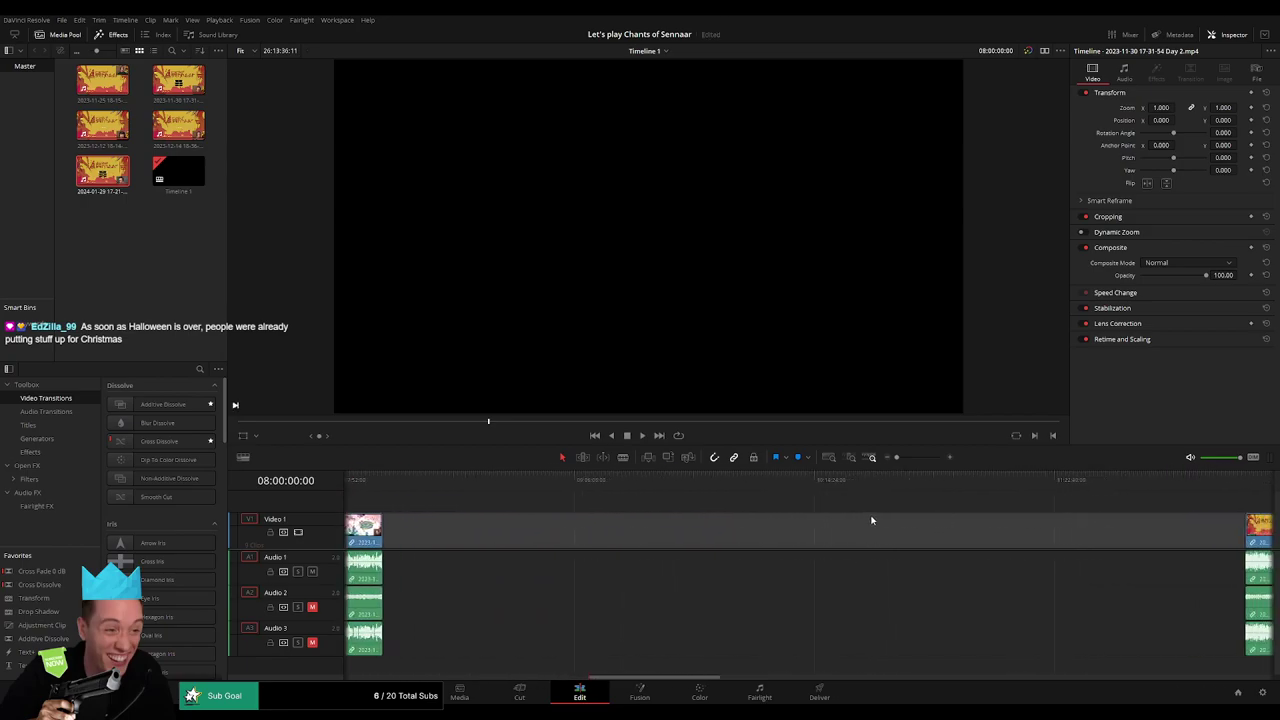
scroll(1028, 517, right, 2)
key(ctrl+z)
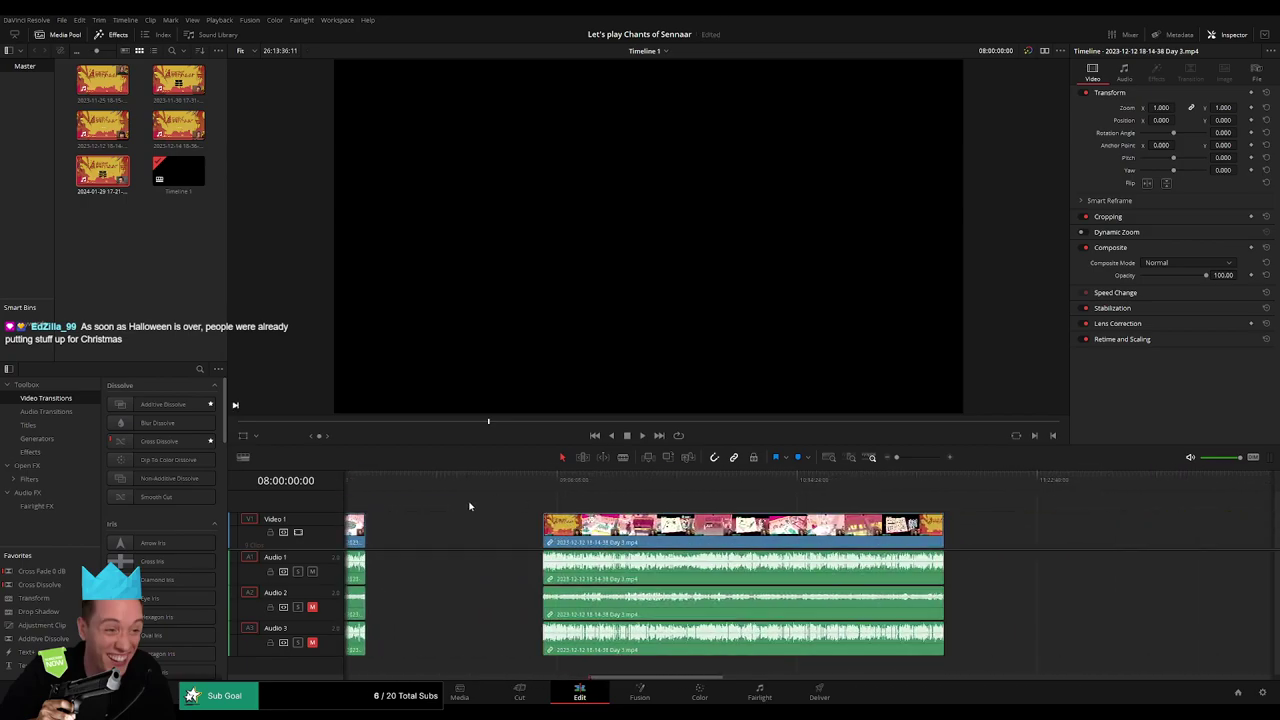
scroll(844, 521, up, 3)
drag(950, 530, 771, 530)
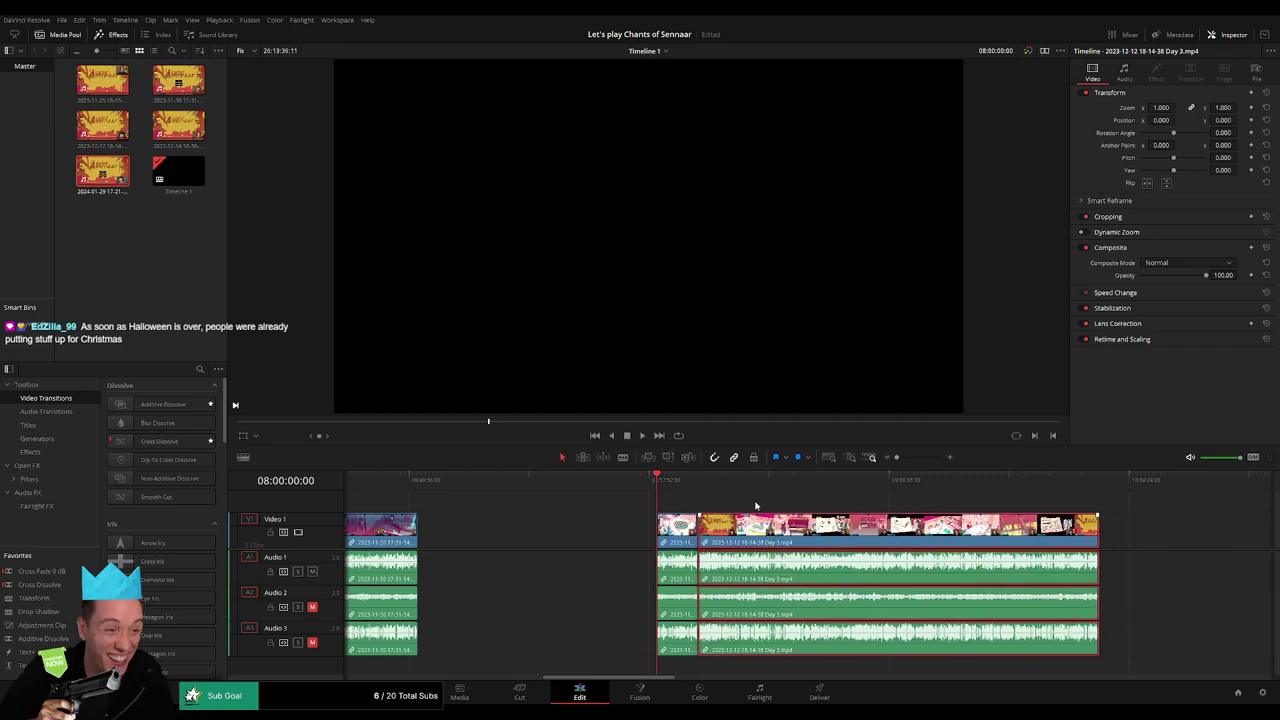
click(694, 480)
drag(896, 457, 923, 457)
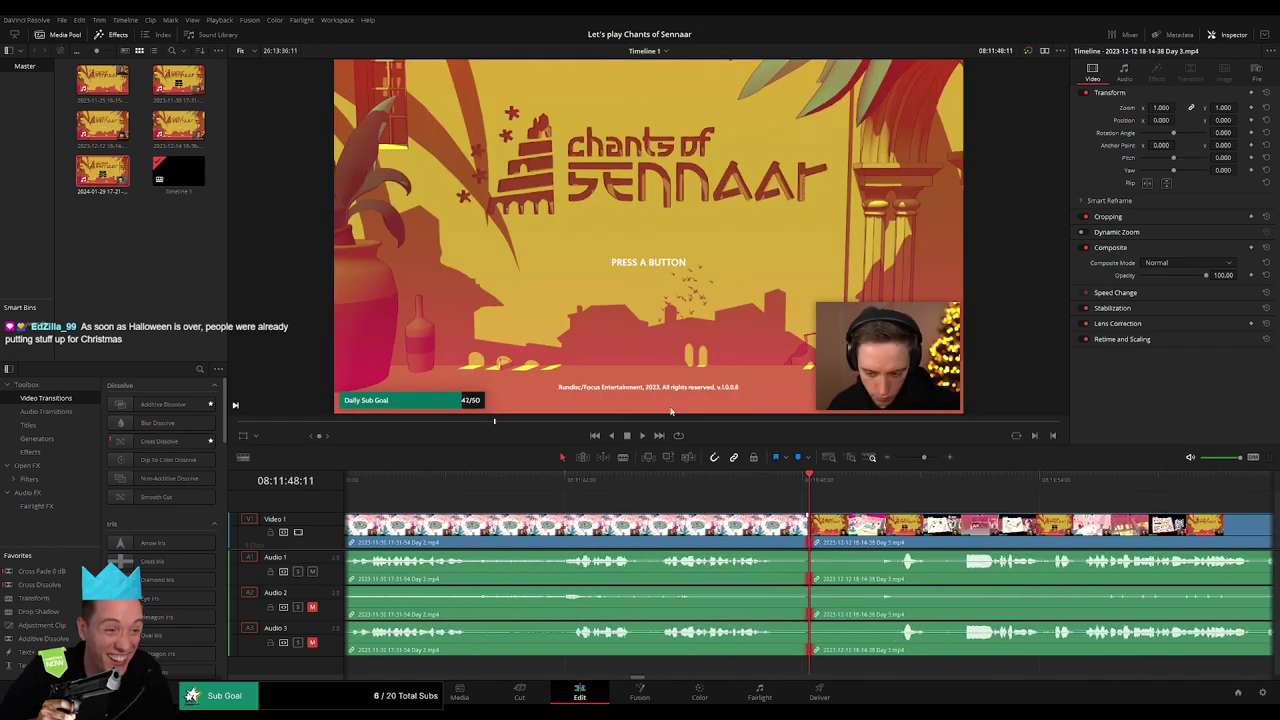
Add the default transition at the Day 2–Day 3 join with Ctrl+T
drag(810, 541, 795, 541)
key(ctrl+t)
click(720, 480)
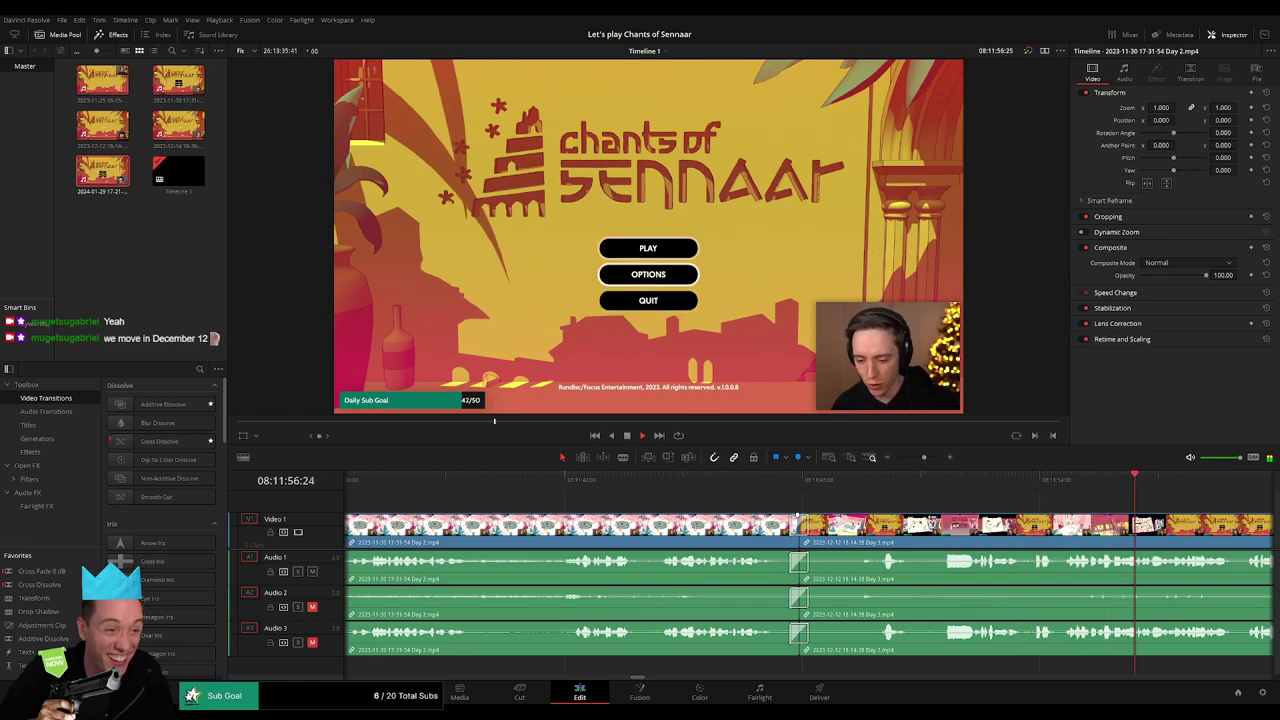
Zoom out around the join and scrub ahead into the Day 3 footage
drag(928, 458, 889, 462)
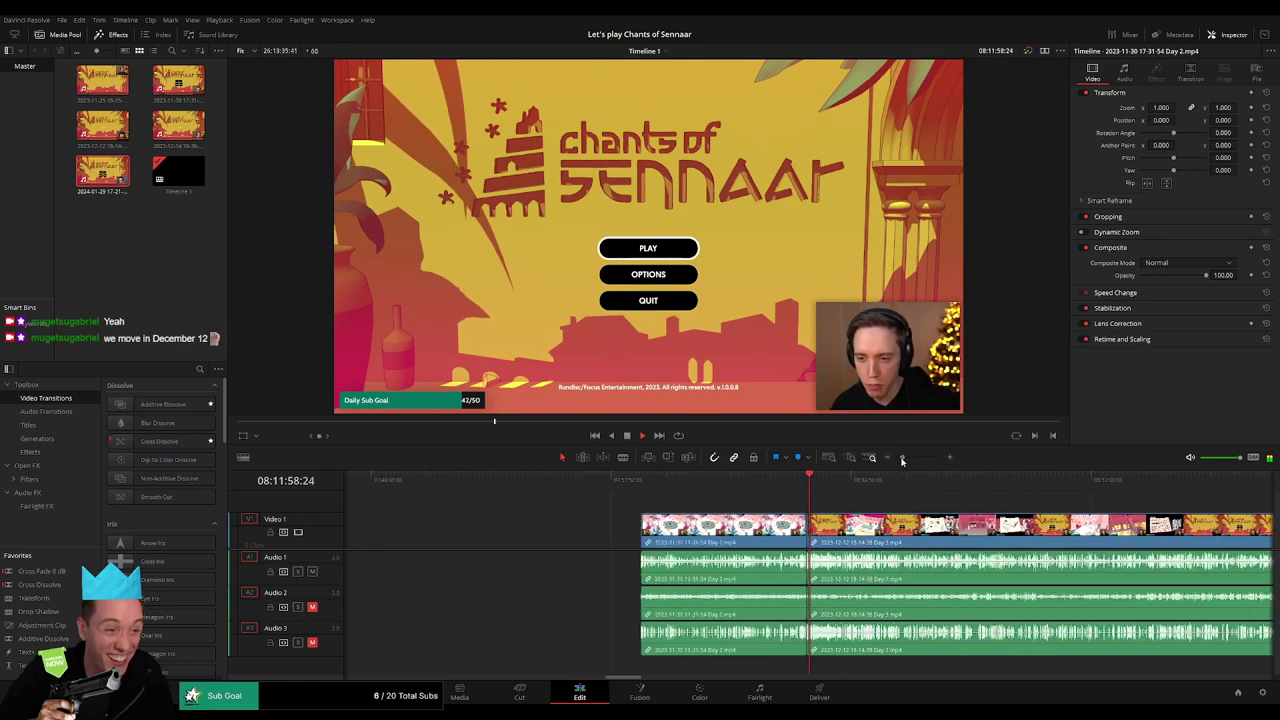
drag(914, 509, 572, 505)
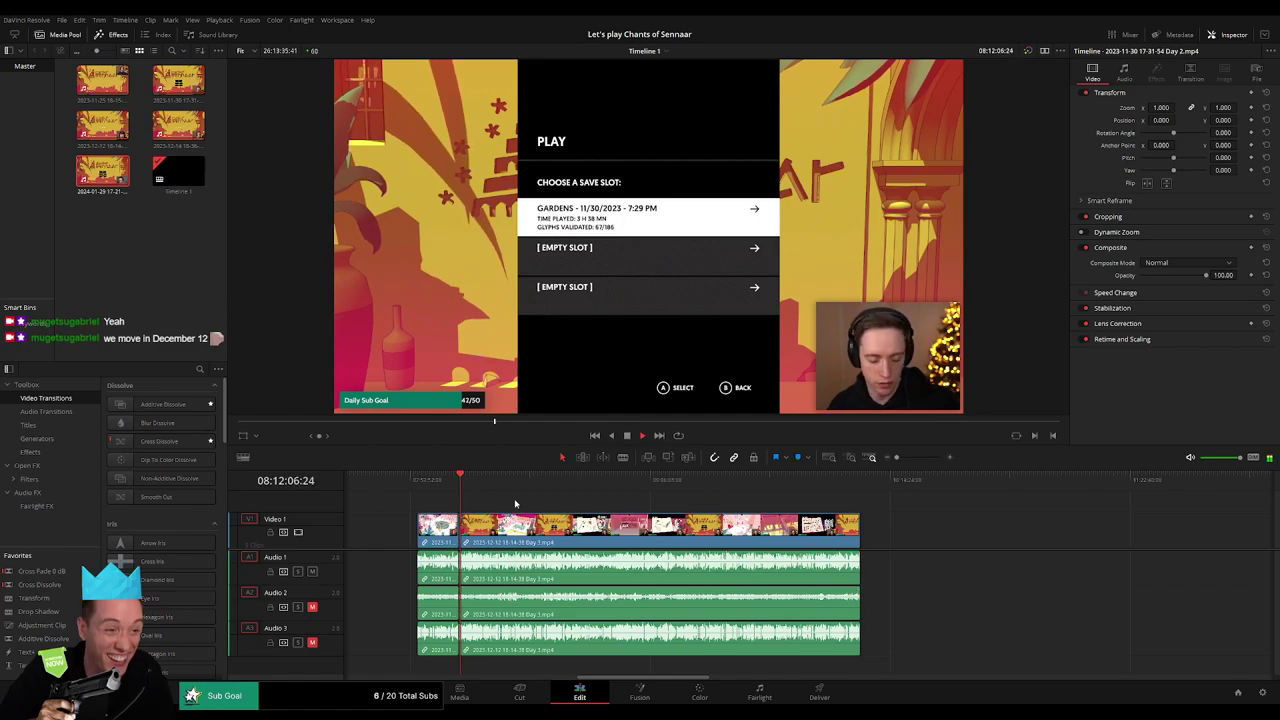
drag(515, 503, 490, 503)
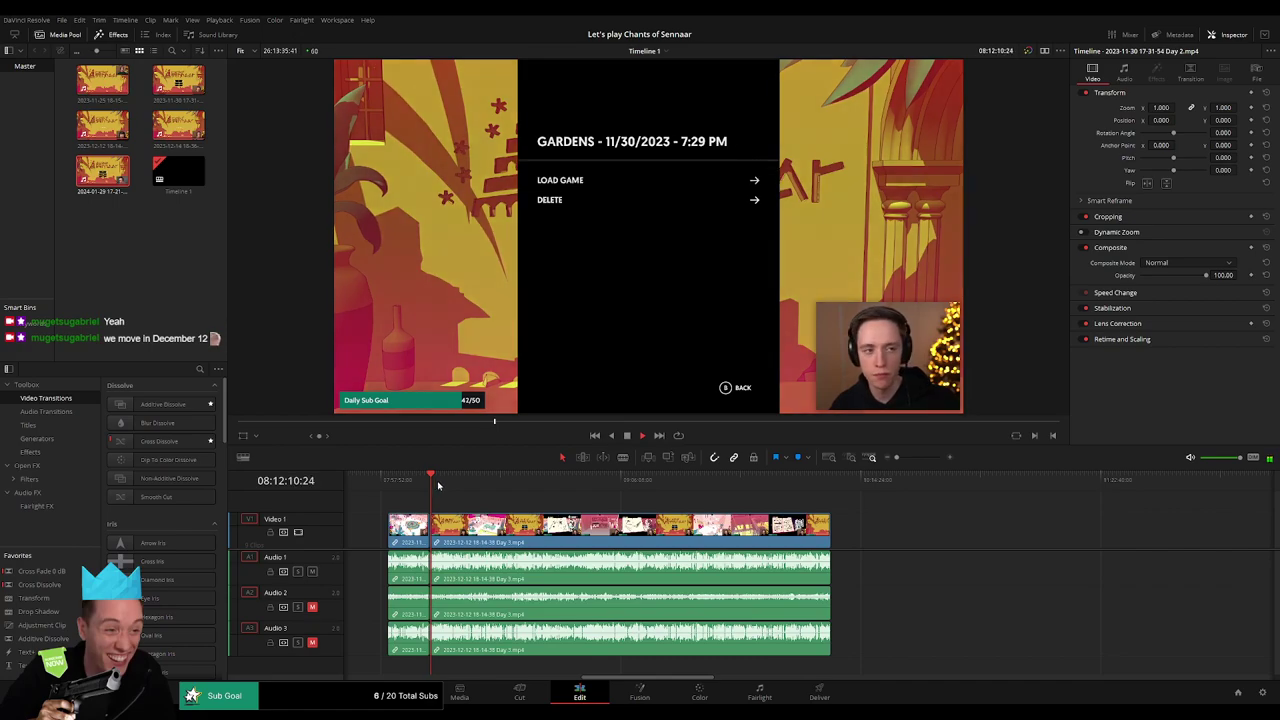
drag(438, 485, 589, 493)
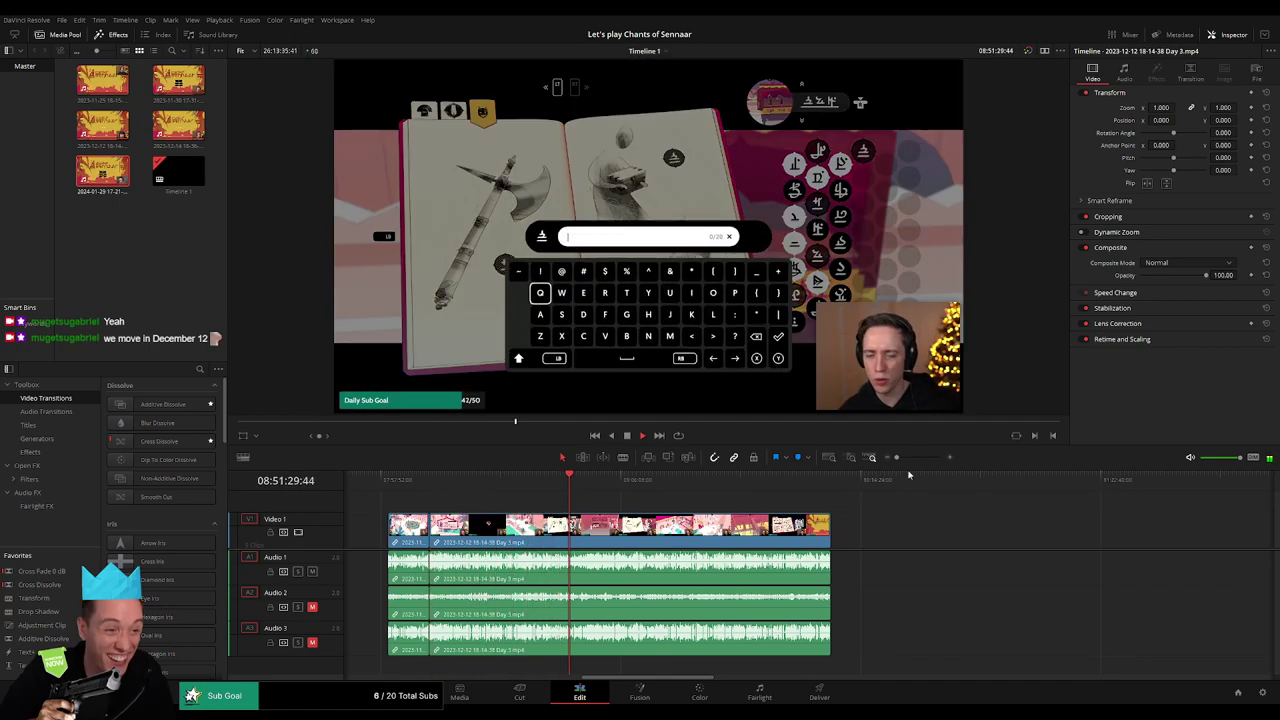
Skim past the Day 3 book puzzle footage and park the playhead near 08:52:20:00
drag(896, 457, 919, 459)
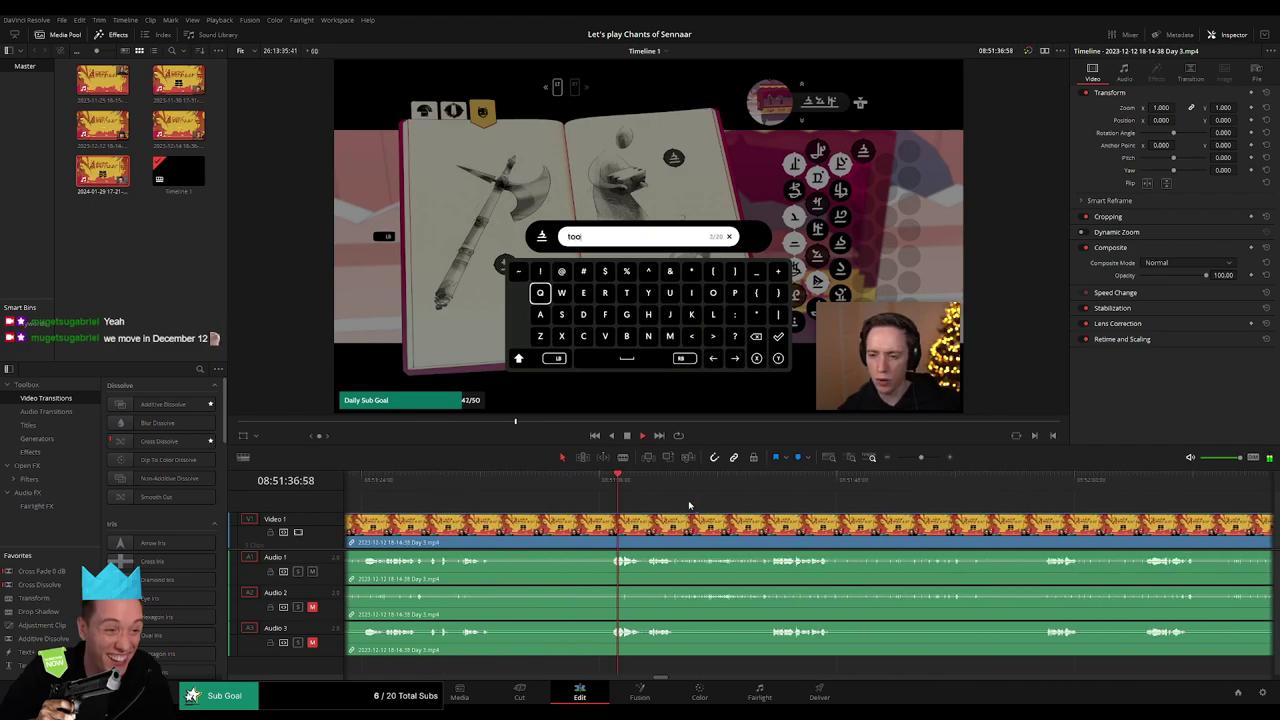
click(767, 488)
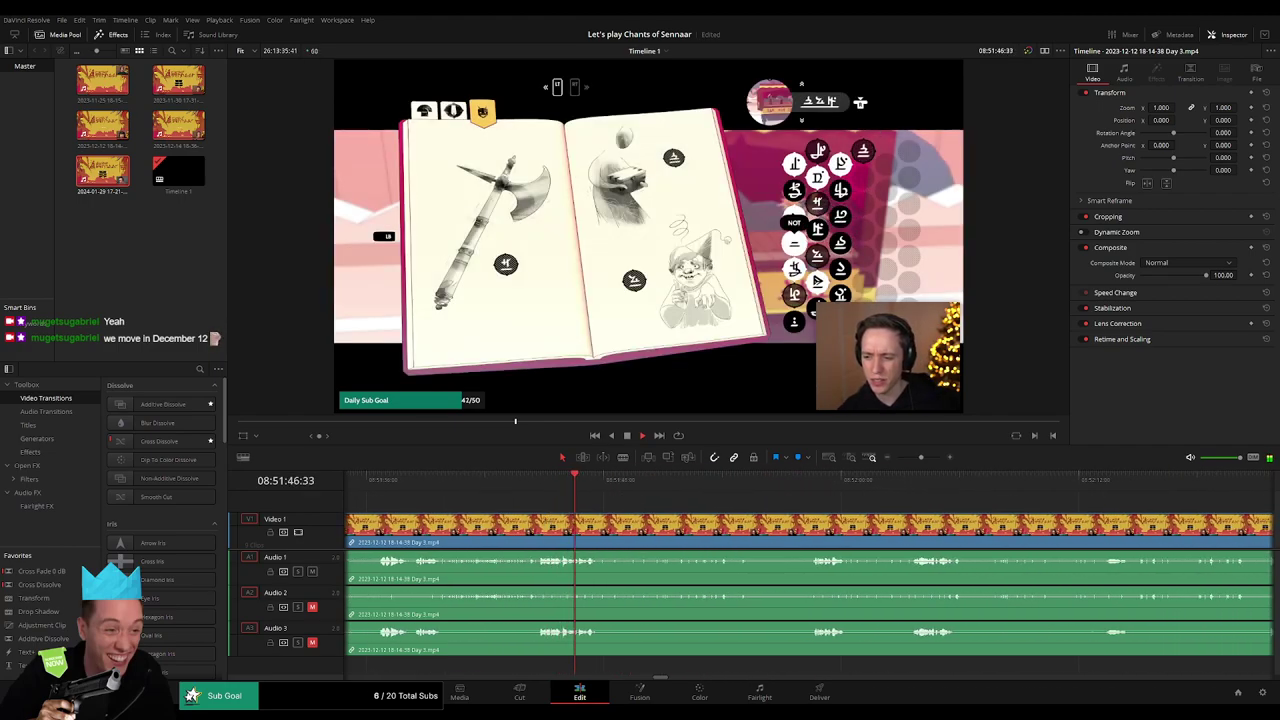
click(807, 483)
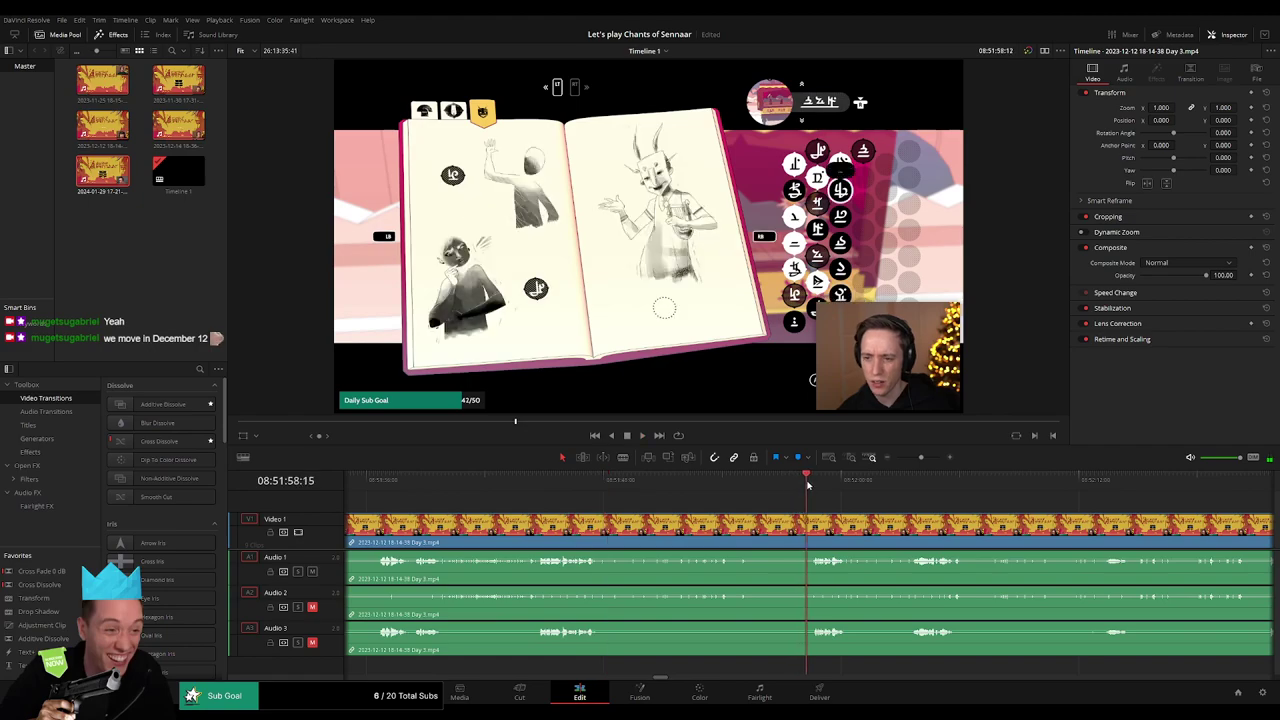
click(914, 483)
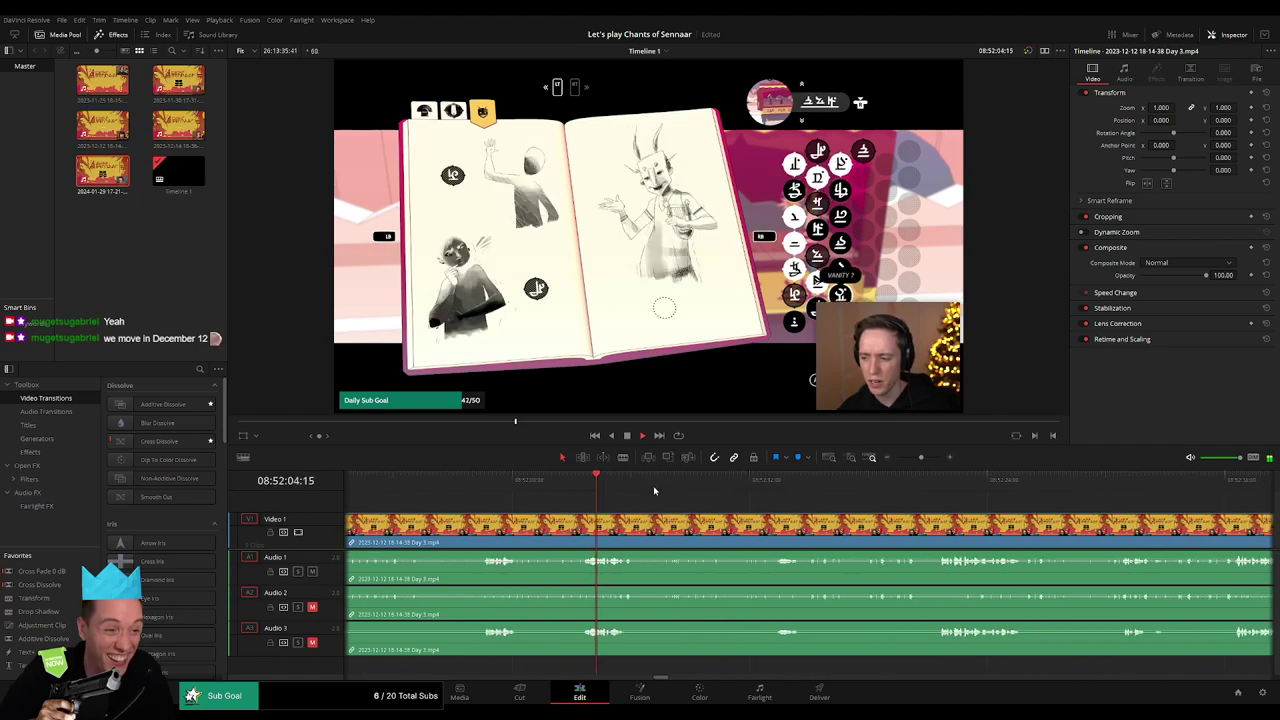
click(762, 483)
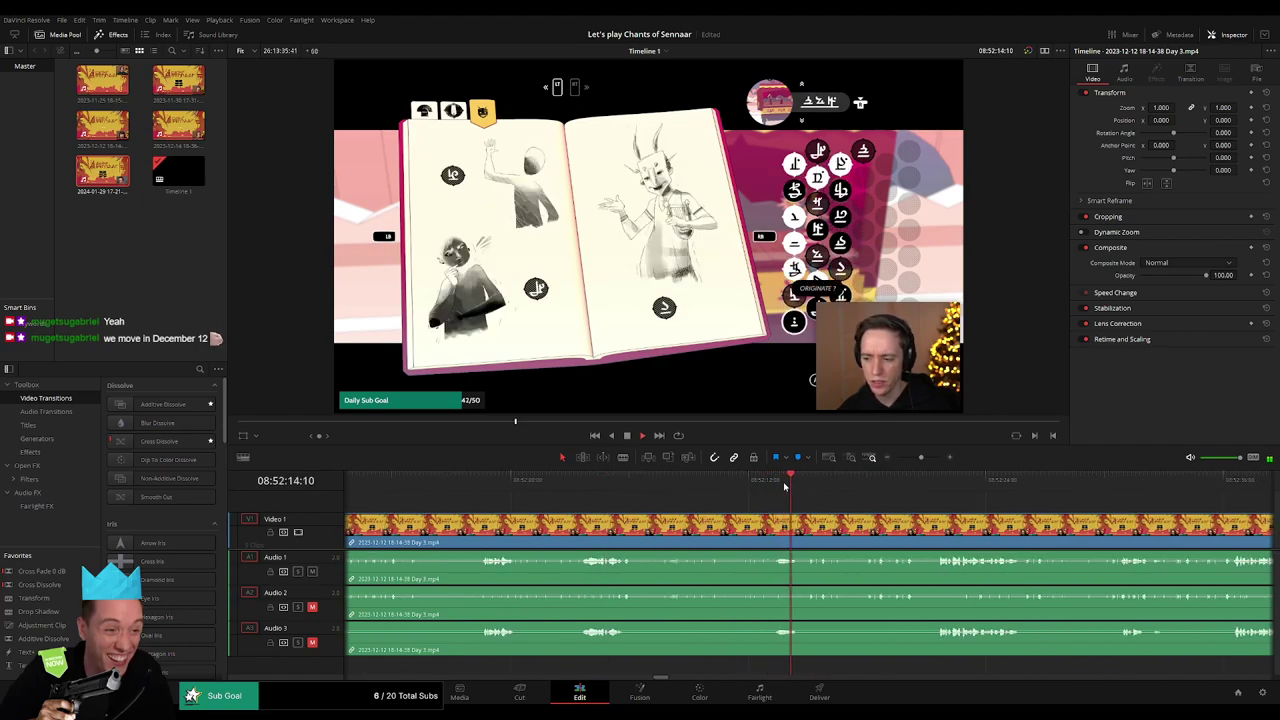
click(932, 483)
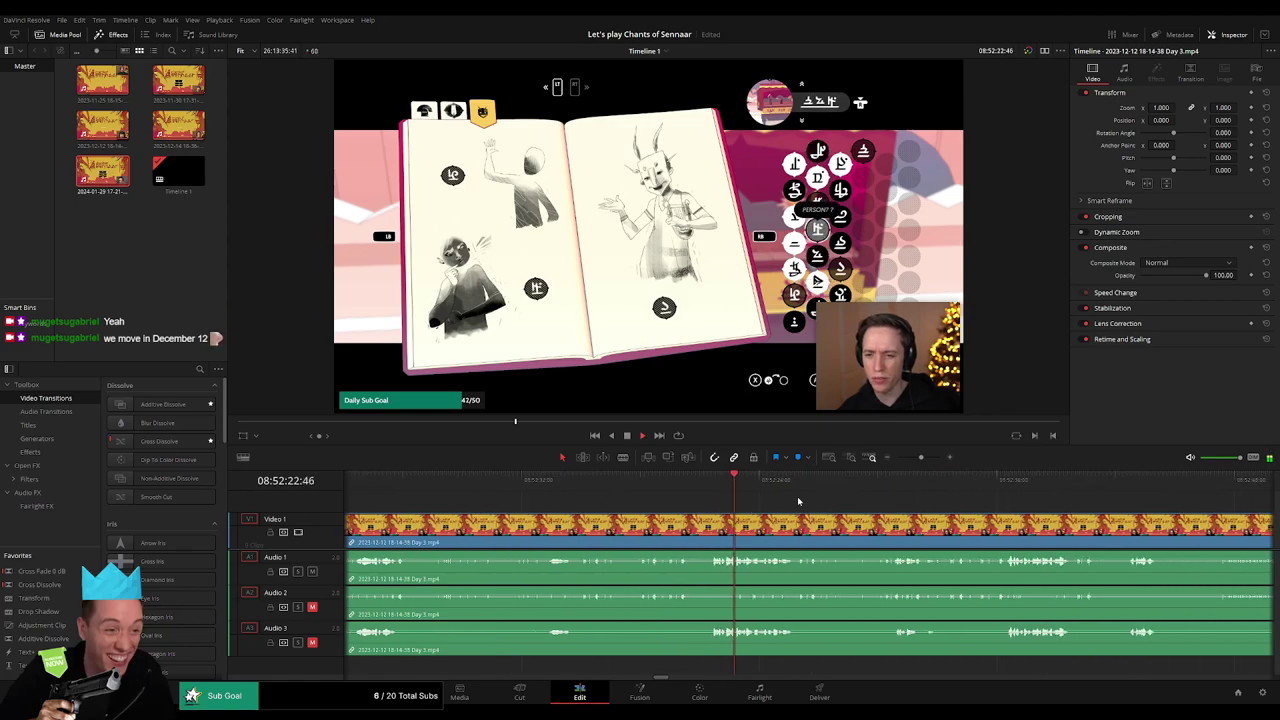
click(623, 481)
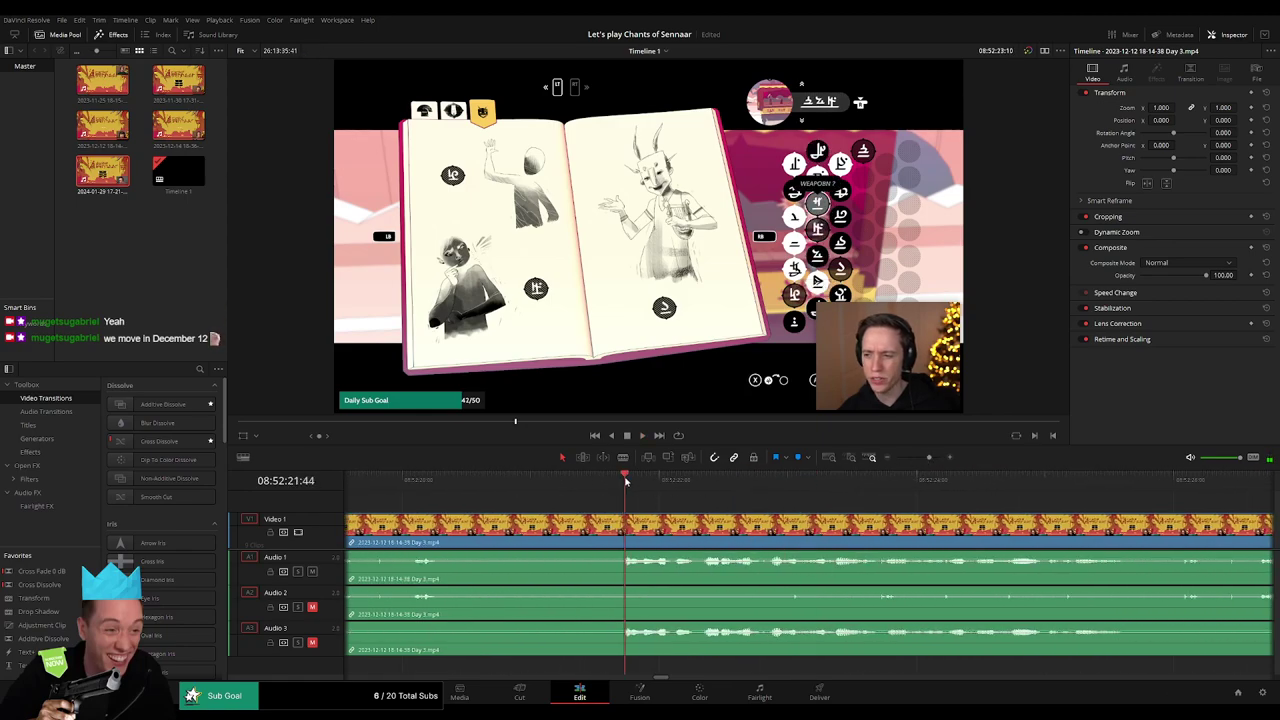
drag(626, 481, 415, 510)
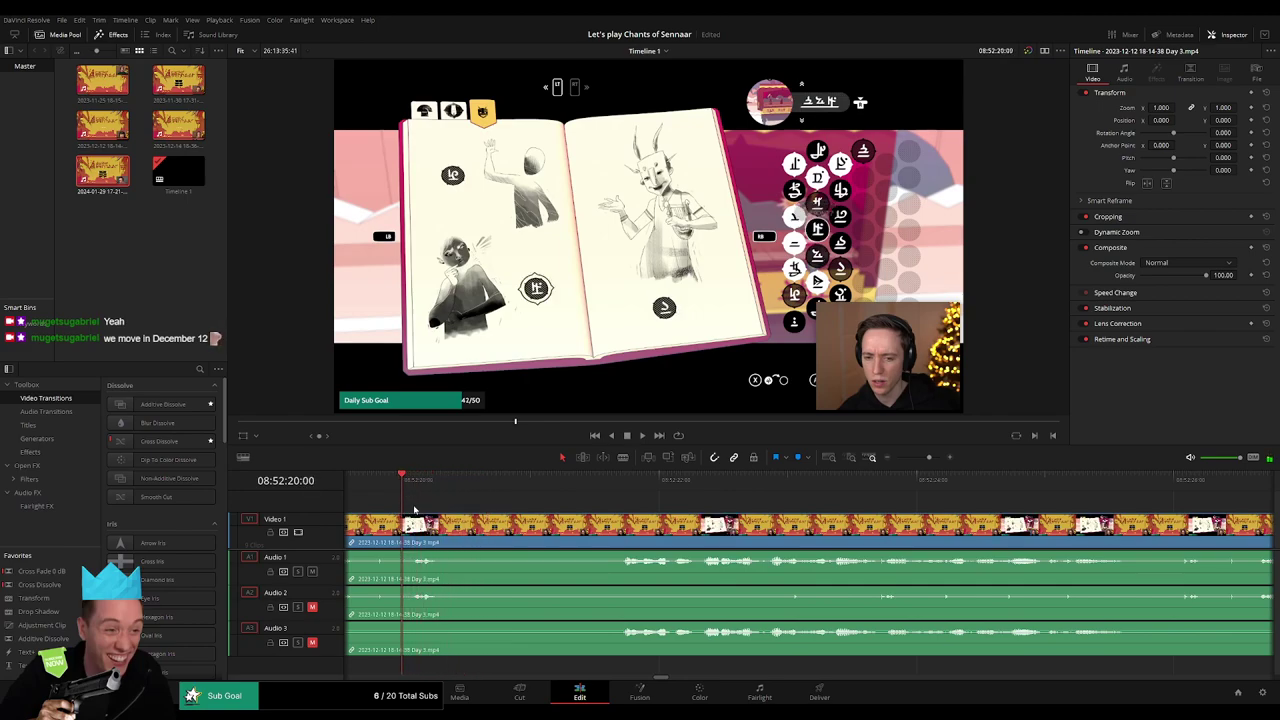
Cut Day 3 at 08:52:20, trim out the dead stretch, and shift the edit about 29 frames later
mouse_move(415, 510)
mouse_down()
mouse_move(404, 519)
mouse_move(552, 527)
mouse_up()
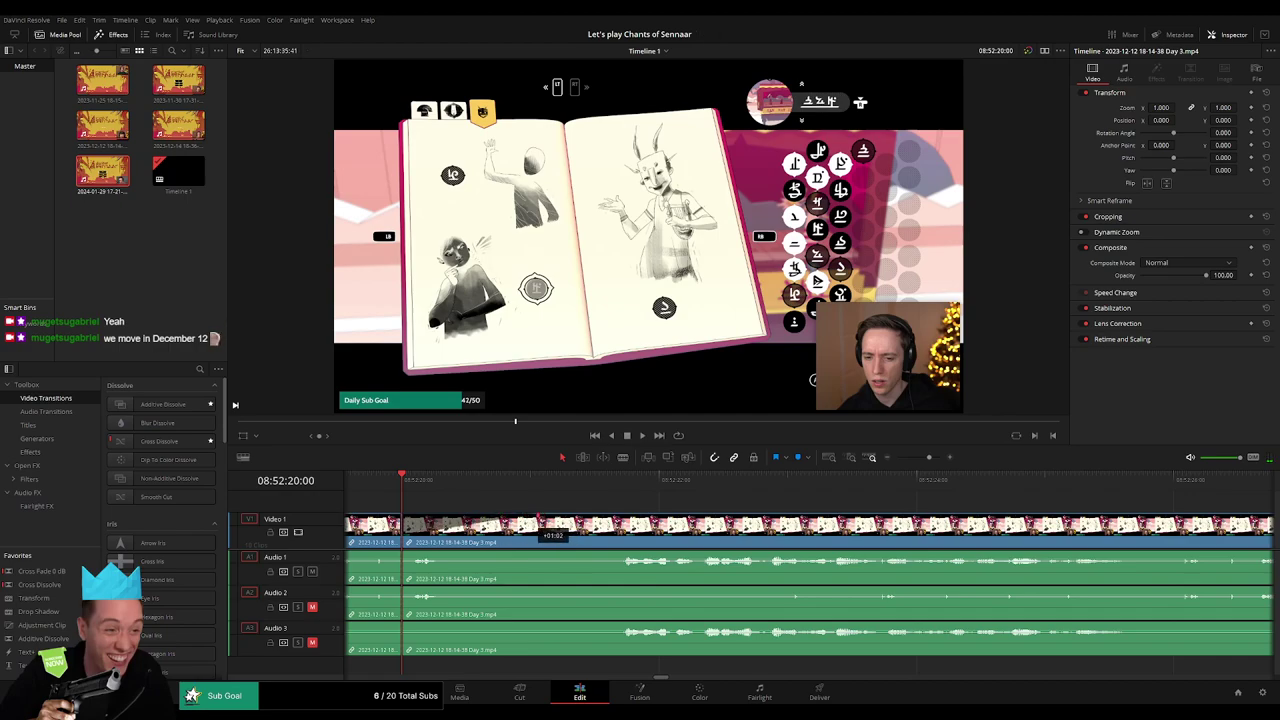
mouse_move(535, 522)
mouse_down()
mouse_move(578, 526)
mouse_move(428, 522)
mouse_up()
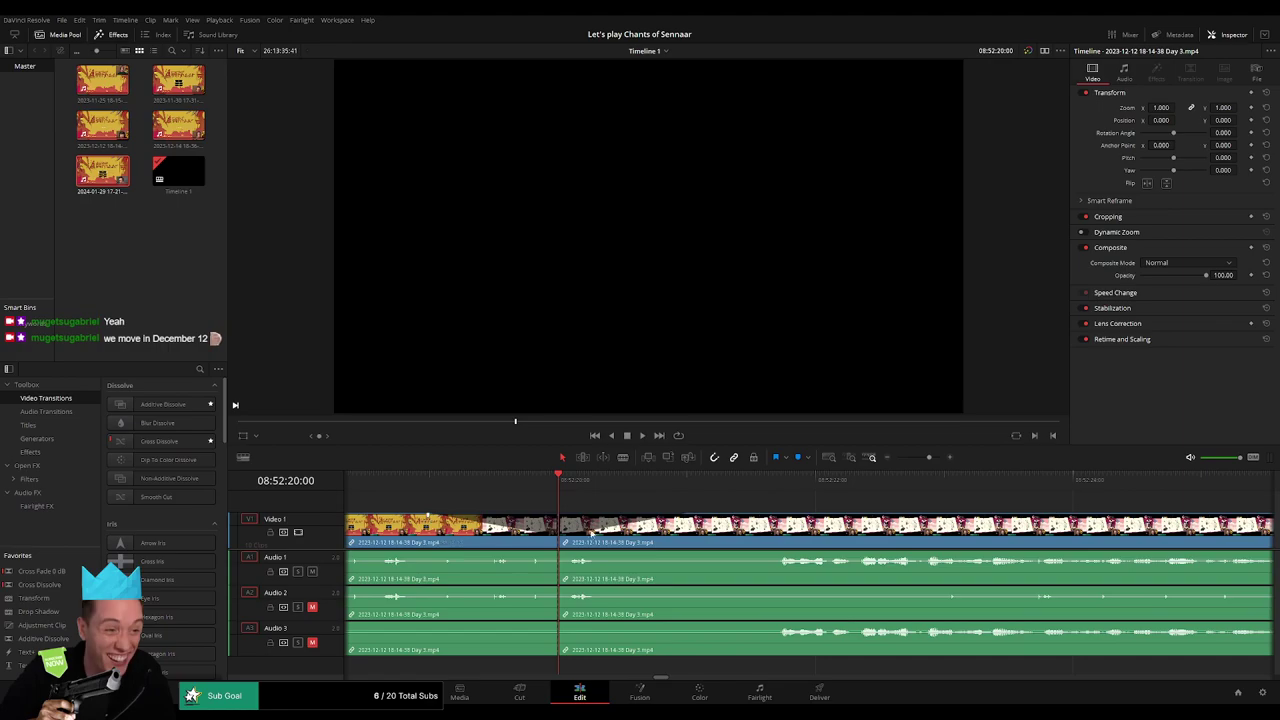
mouse_move(718, 488)
mouse_down()
mouse_move(773, 486)
mouse_move(753, 490)
mouse_up()
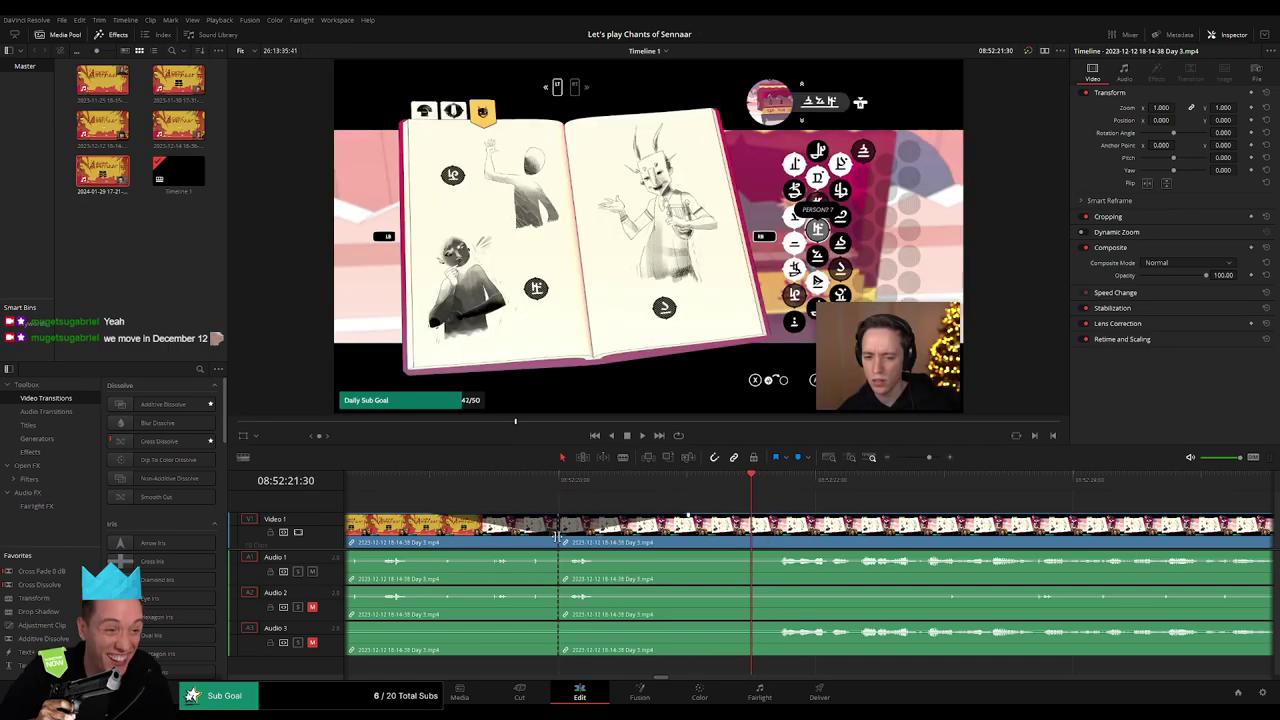
drag(558, 537, 620, 537)
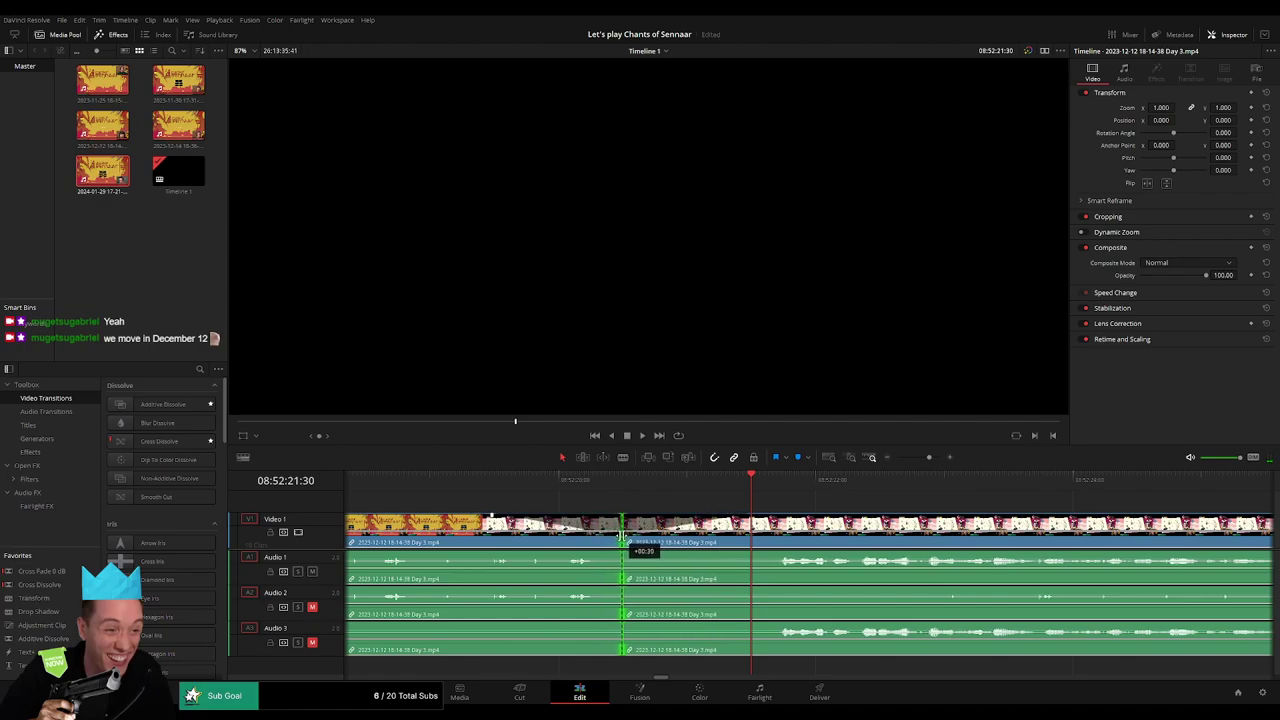
Finalize the cut point and add fades across it on Audio 1, 2 and 3
mouse_move(620, 537)
mouse_down()
mouse_move(620, 551)
mouse_move(494, 555)
mouse_up()
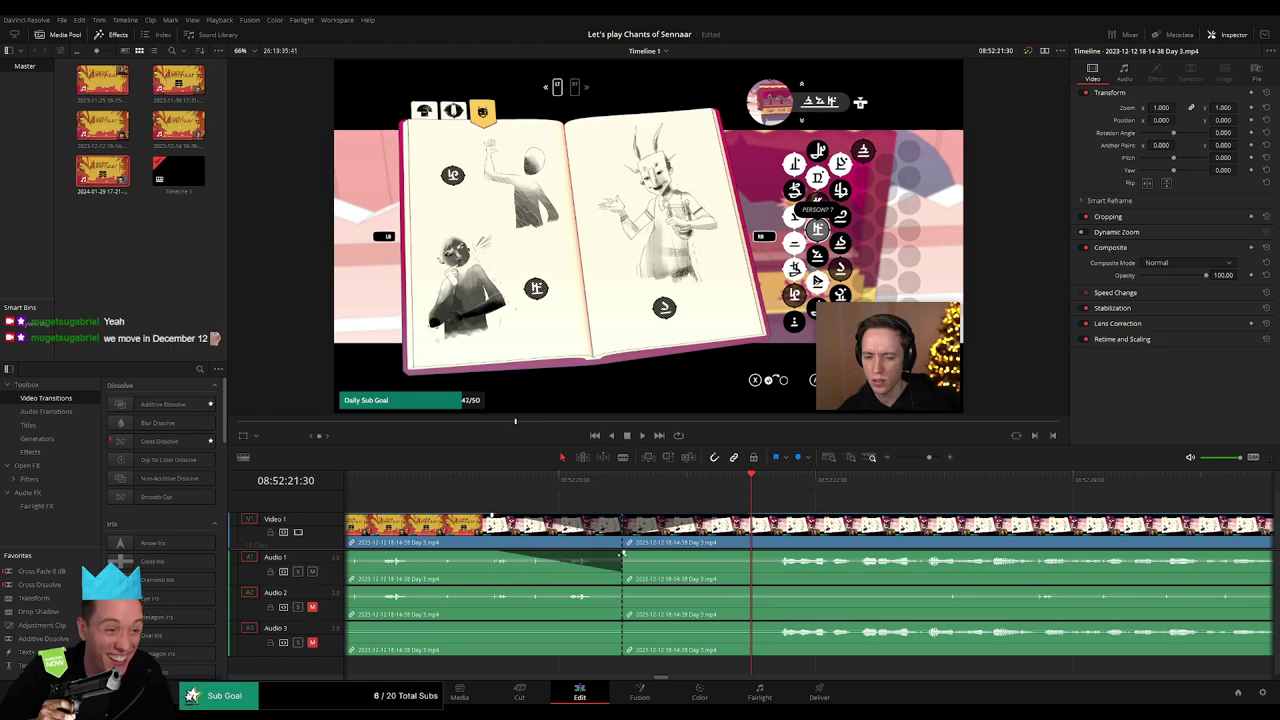
drag(623, 552, 752, 556)
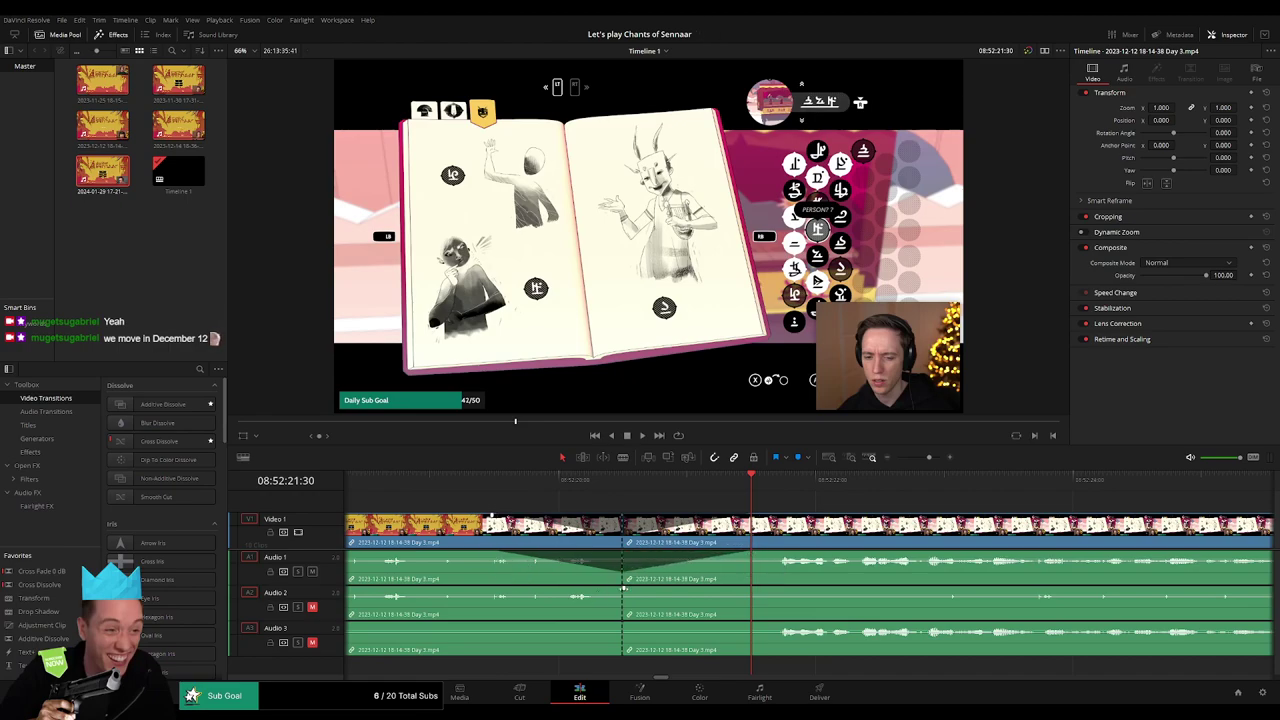
drag(617, 592, 503, 589)
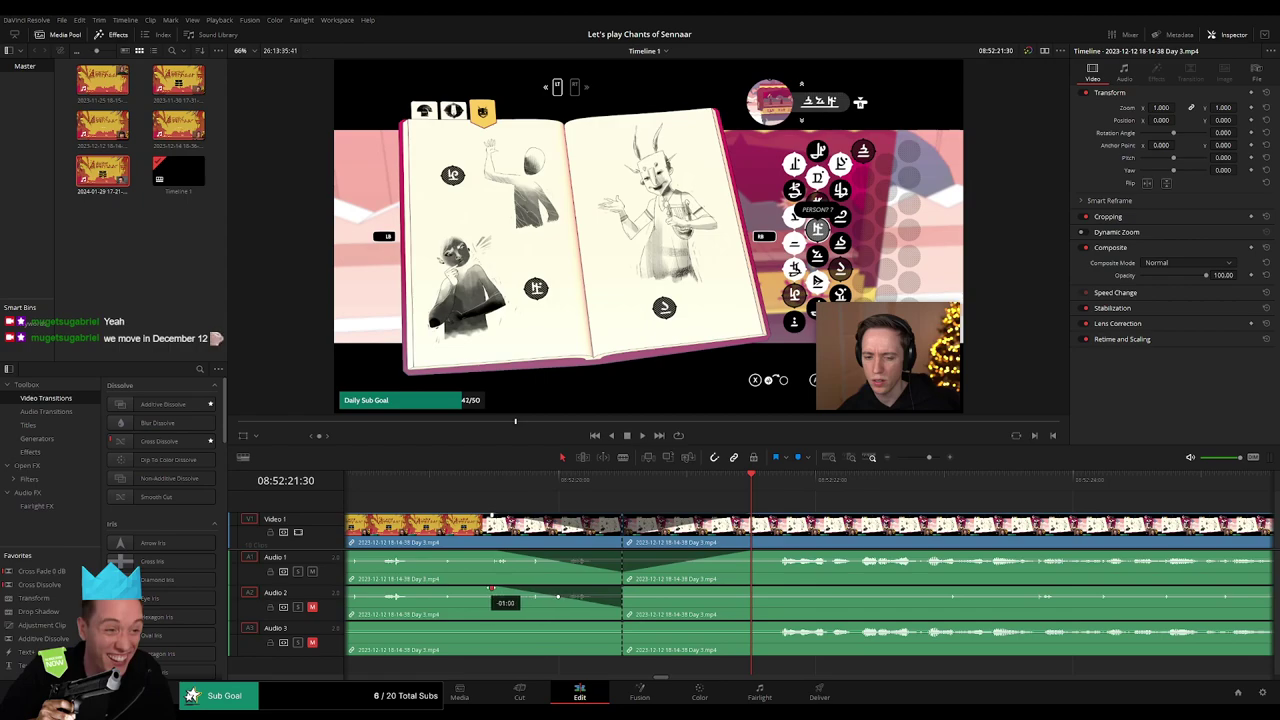
drag(628, 585, 746, 583)
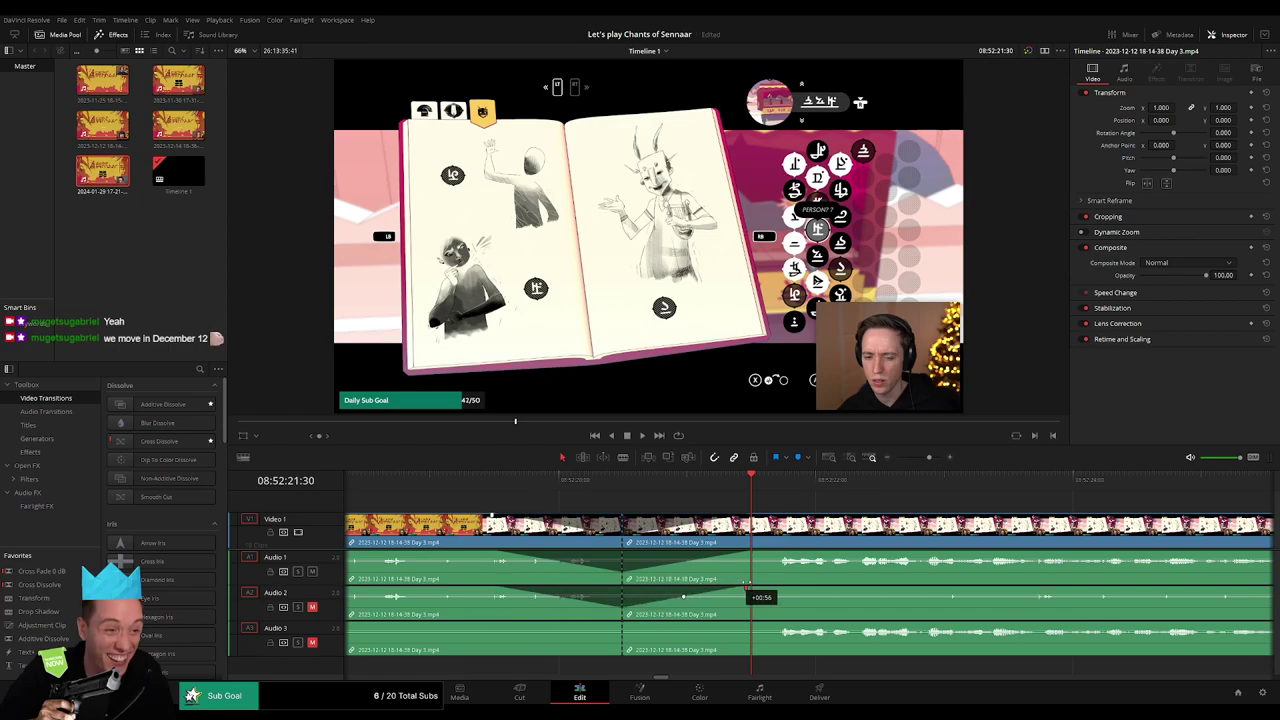
drag(619, 625, 520, 624)
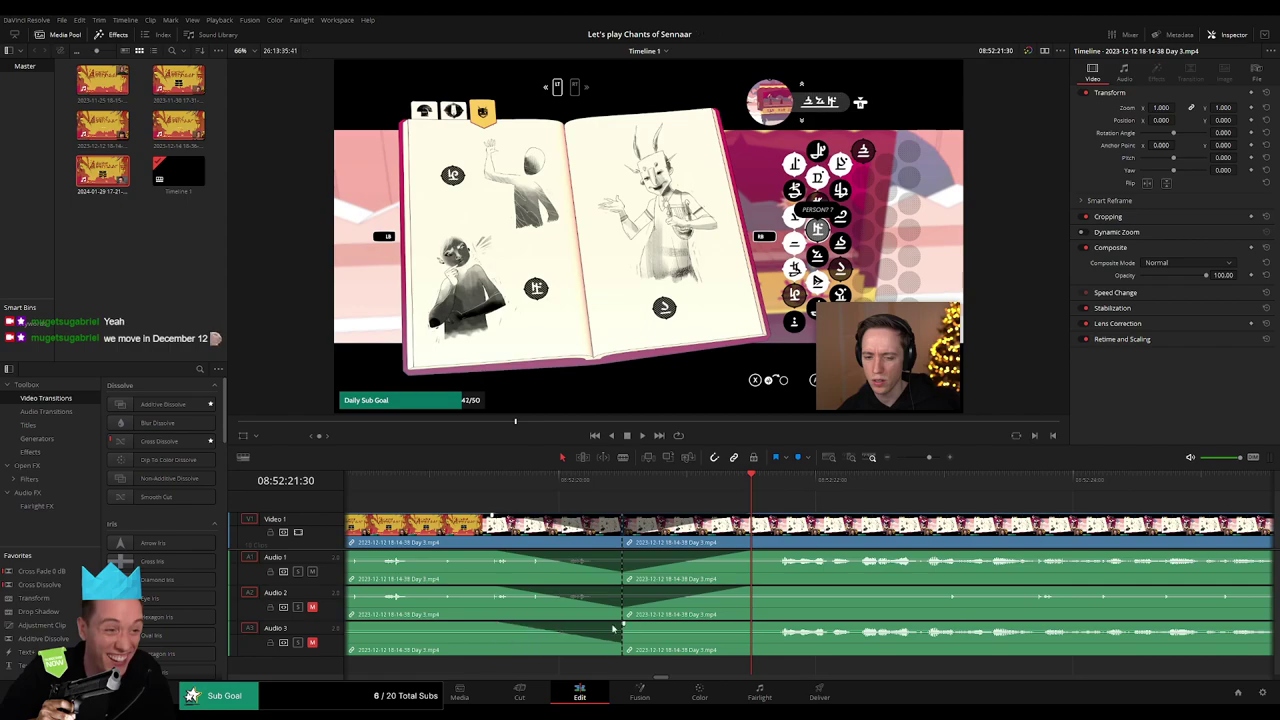
drag(656, 624, 747, 624)
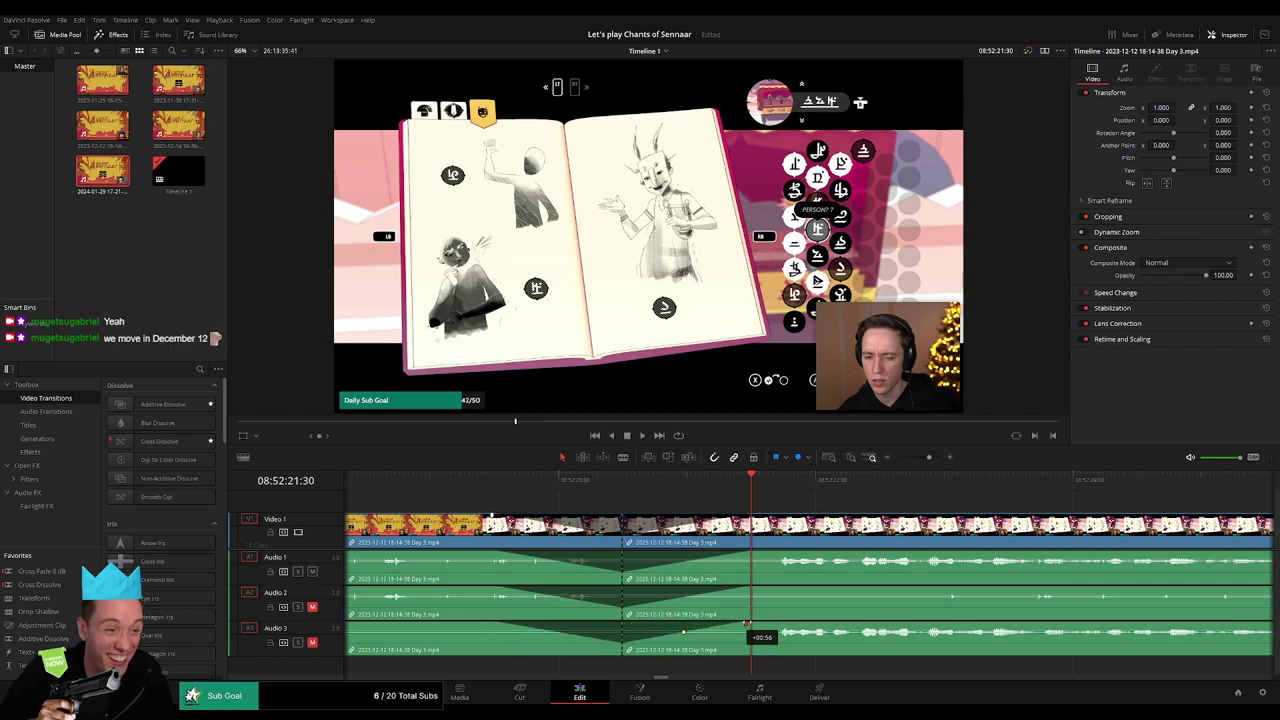
Move the later Day 3 piece to start at 10:00:00:00, then play it back
drag(922, 459, 896, 457)
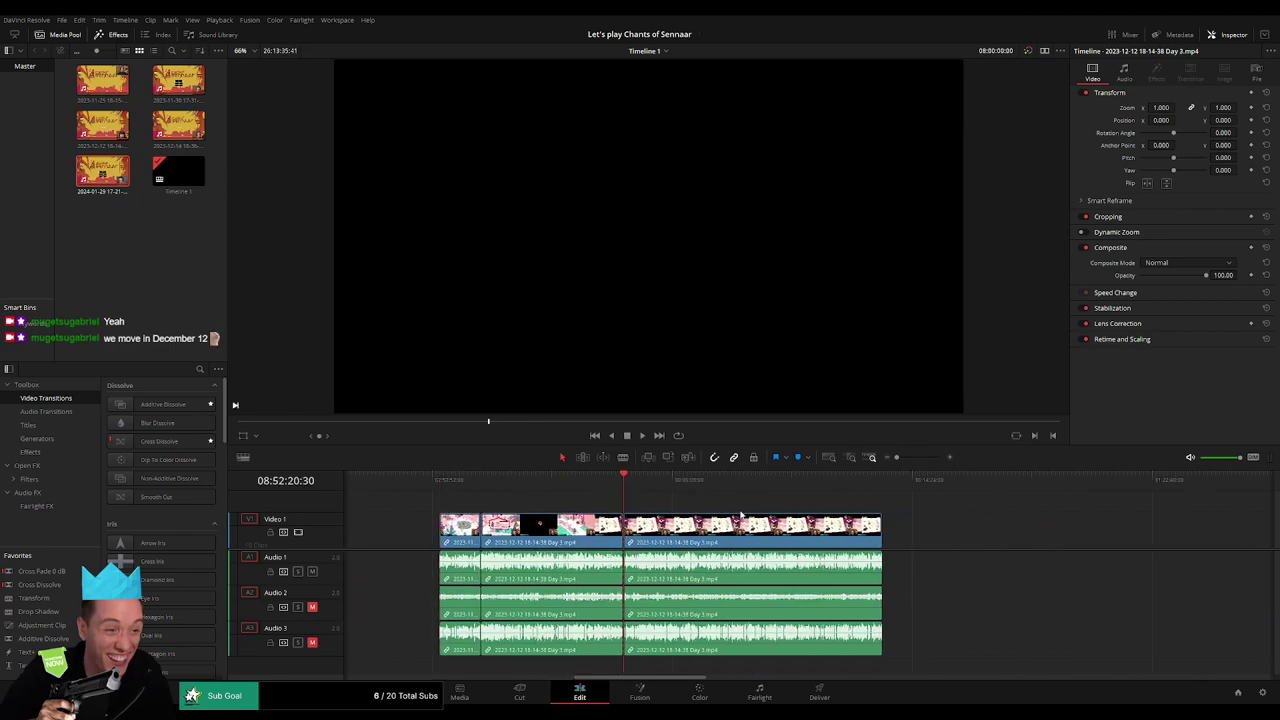
scroll(503, 494, right, 5)
drag(517, 533, 911, 533)
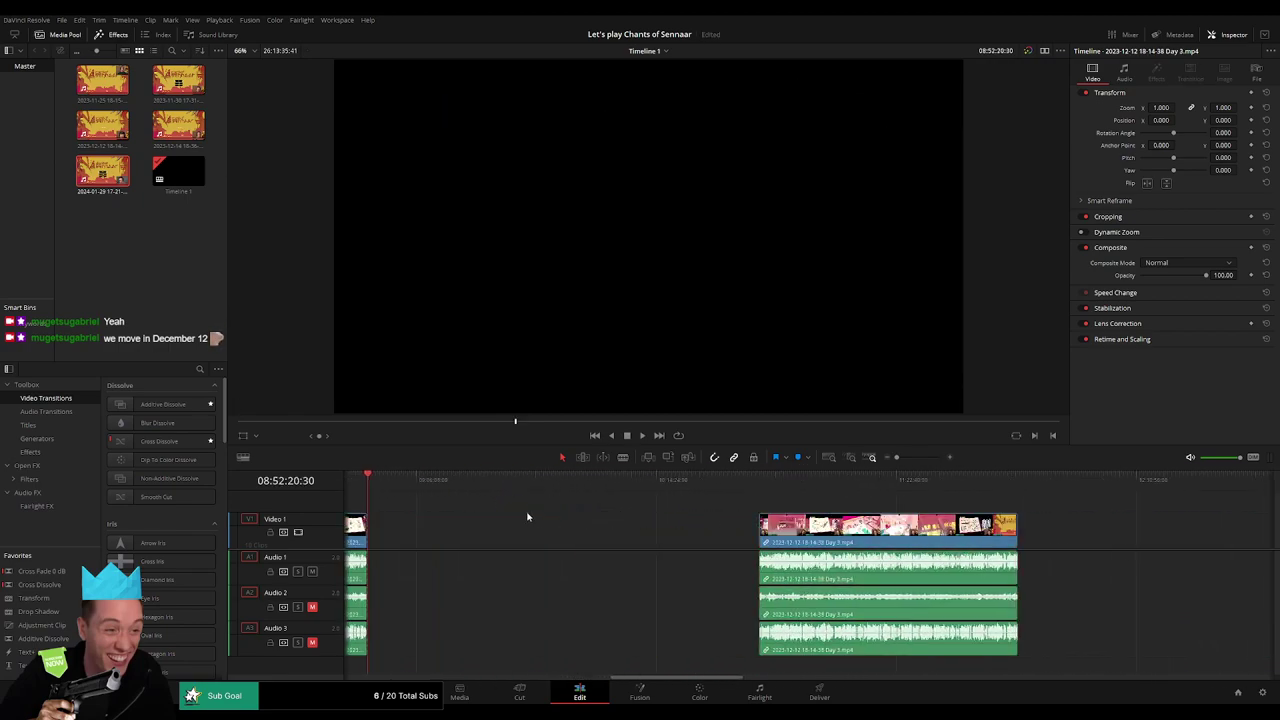
click(394, 496)
drag(378, 486, 594, 505)
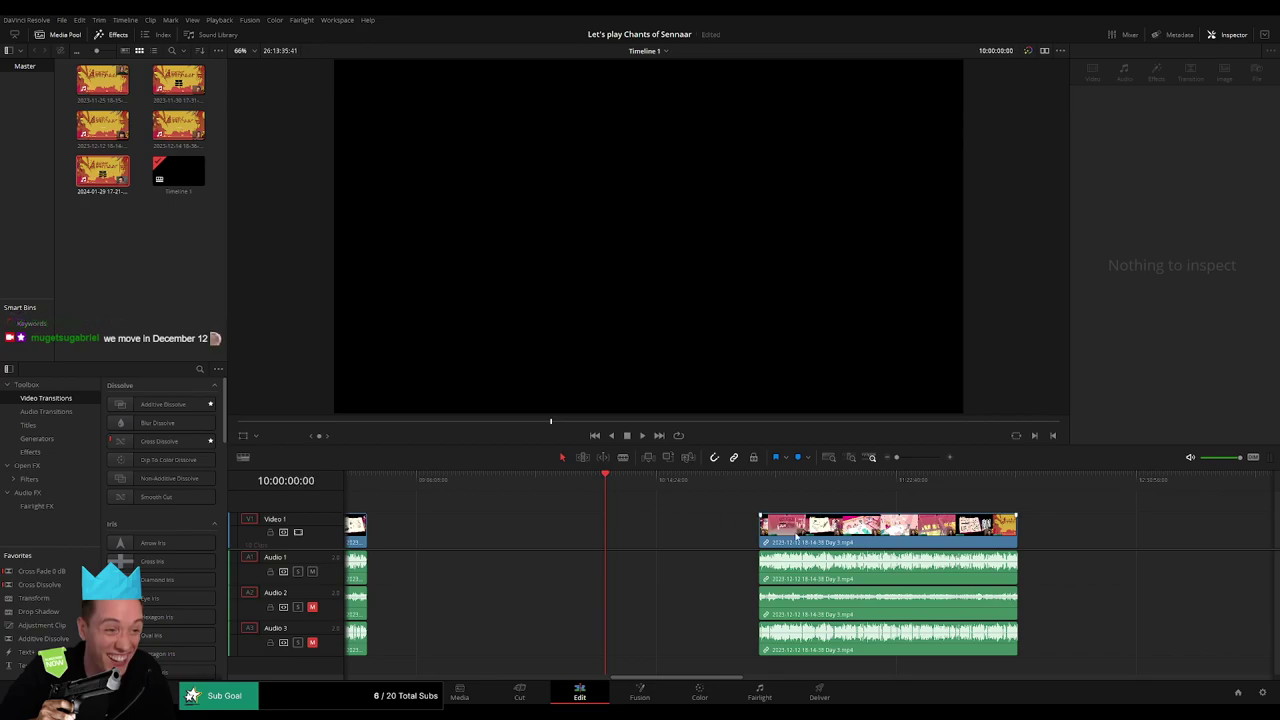
drag(795, 540, 641, 540)
key(space)
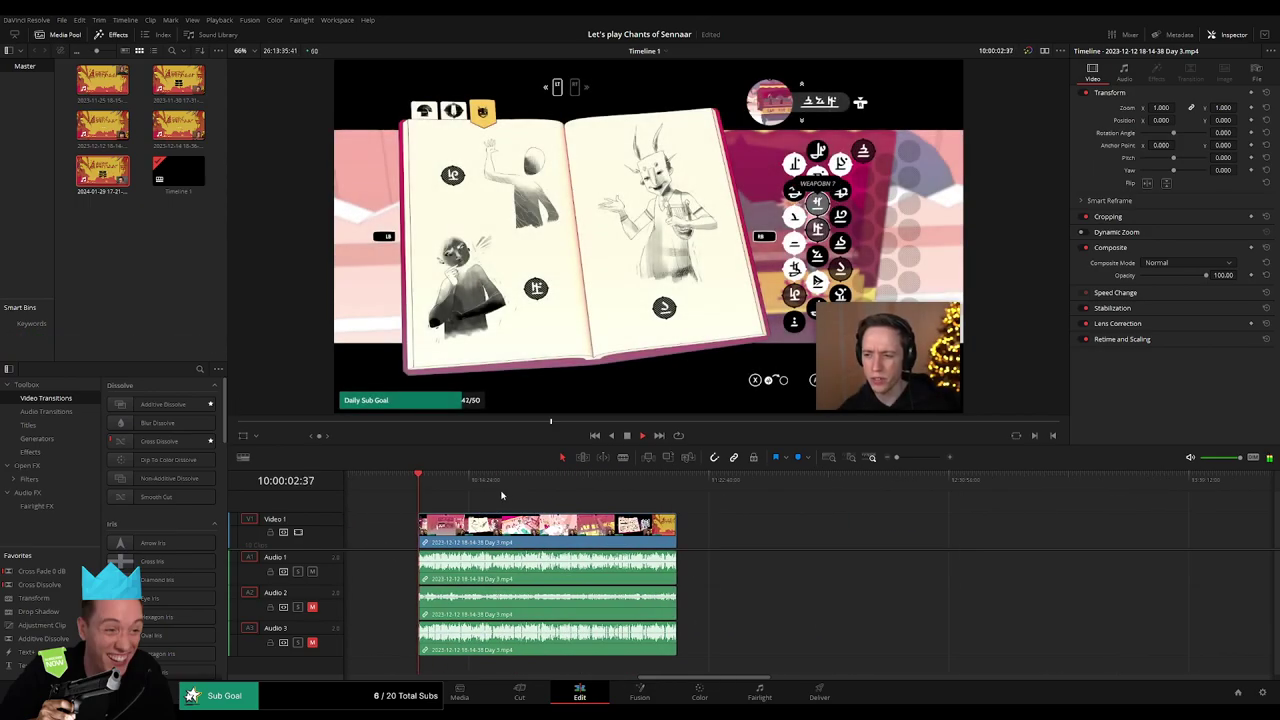
Move the Day 3 clip back to the playhead and zoom in to review the footage
drag(443, 480, 602, 491)
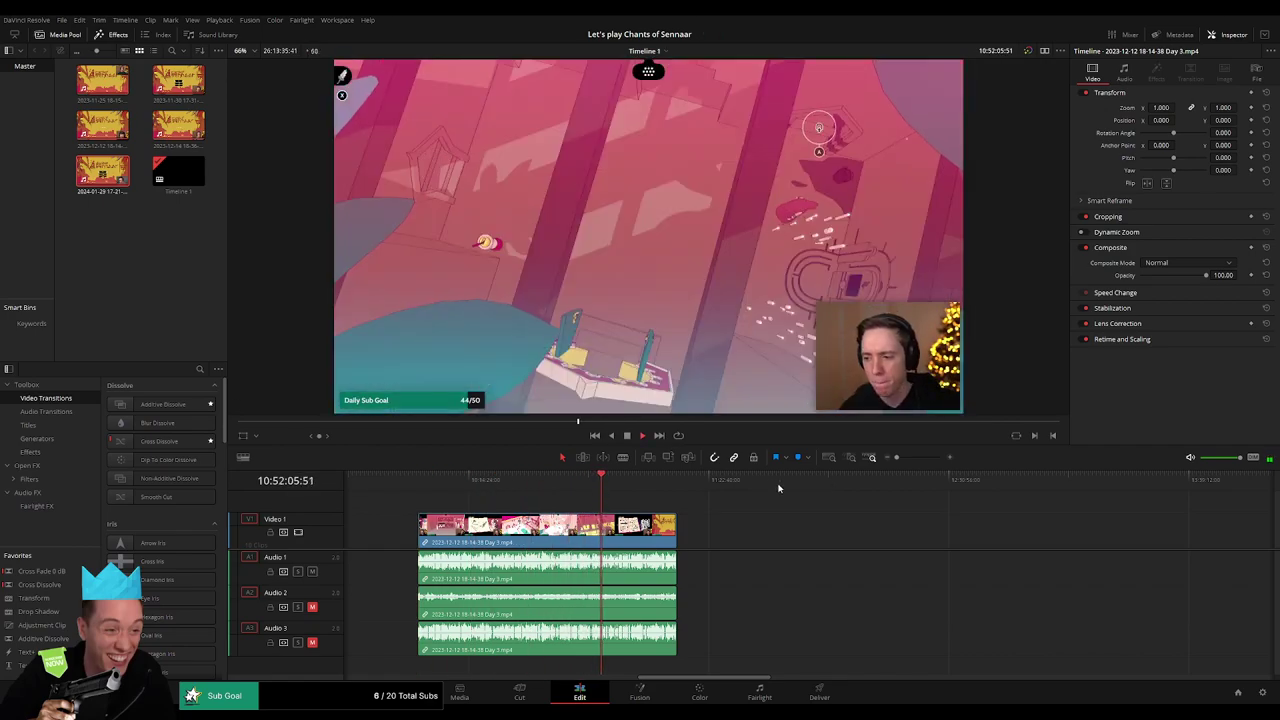
drag(897, 457, 921, 457)
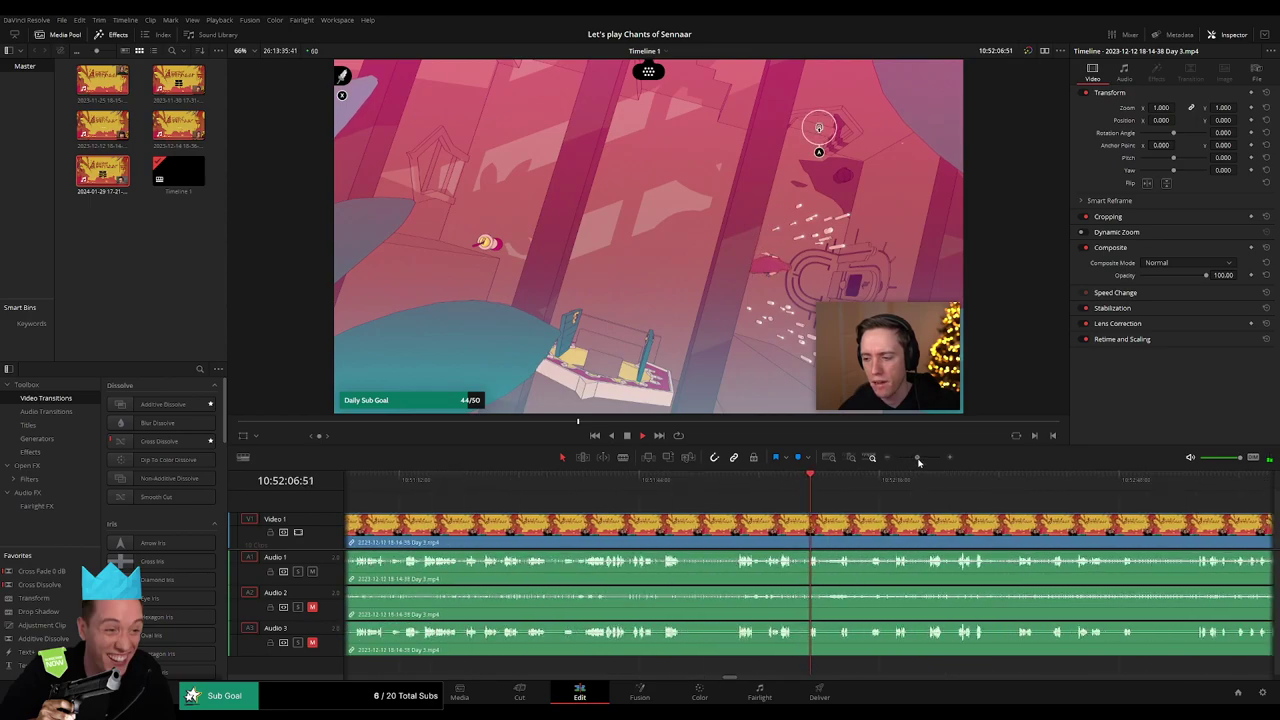
click(662, 484)
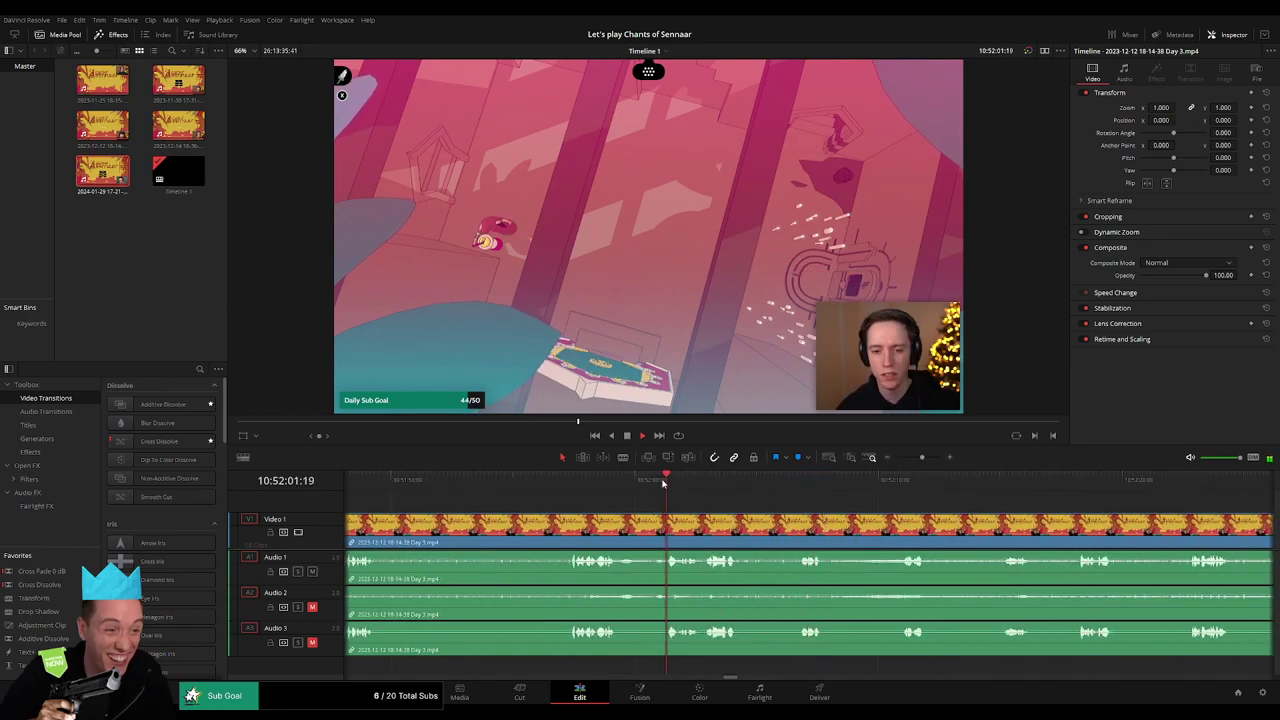
click(586, 485)
click(583, 484)
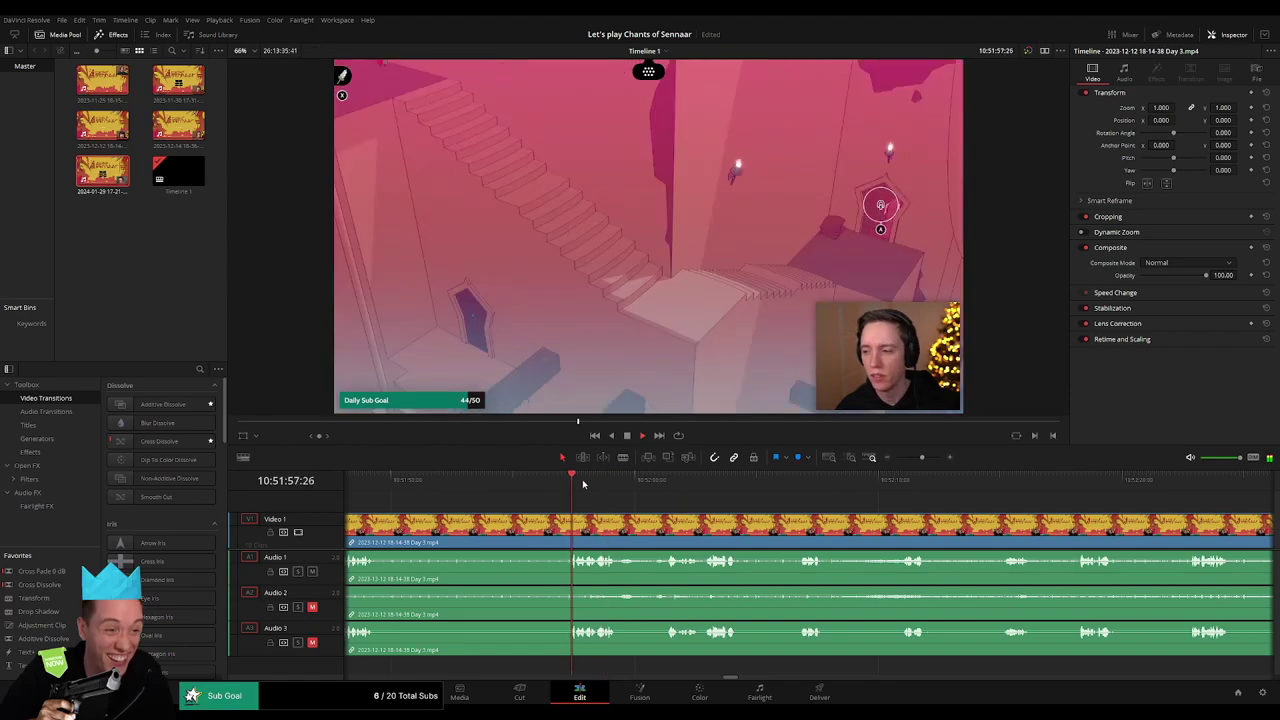
click(670, 484)
click(708, 484)
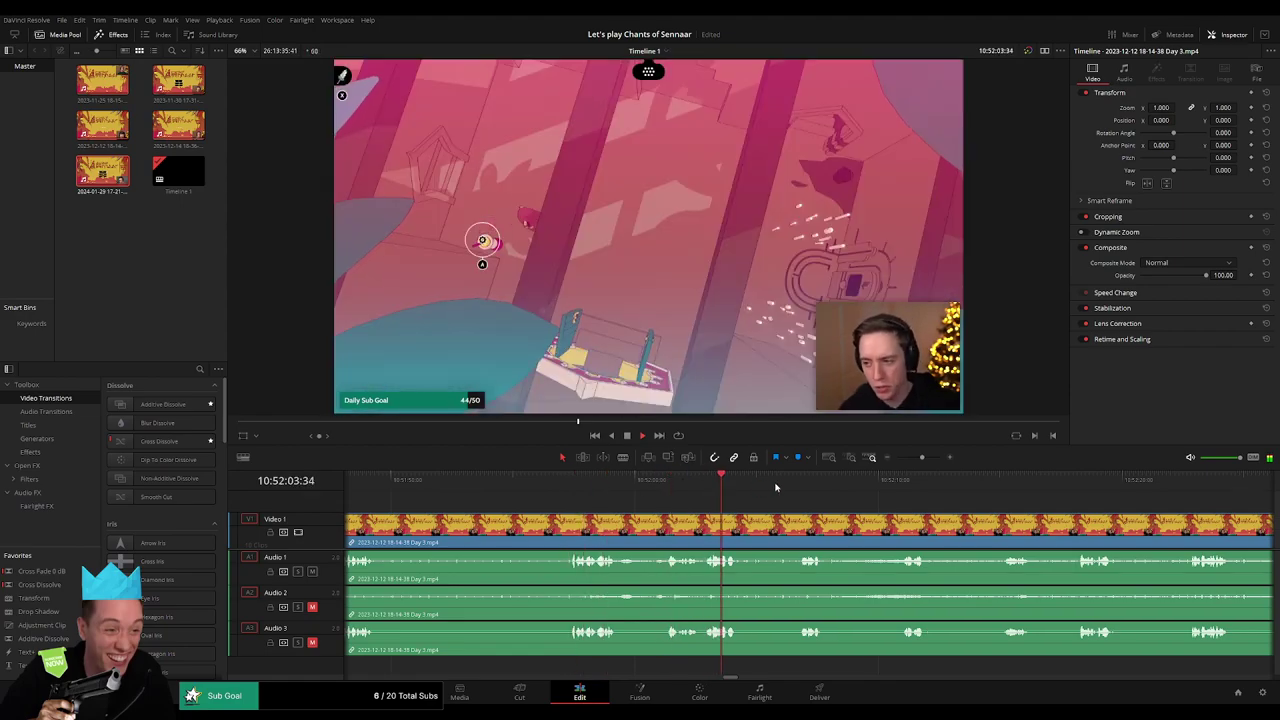
click(789, 484)
Scrub through the Day 3 footage to the fade-to-black frame near 10:52:14
scroll(740, 490, right, 2)
click(707, 484)
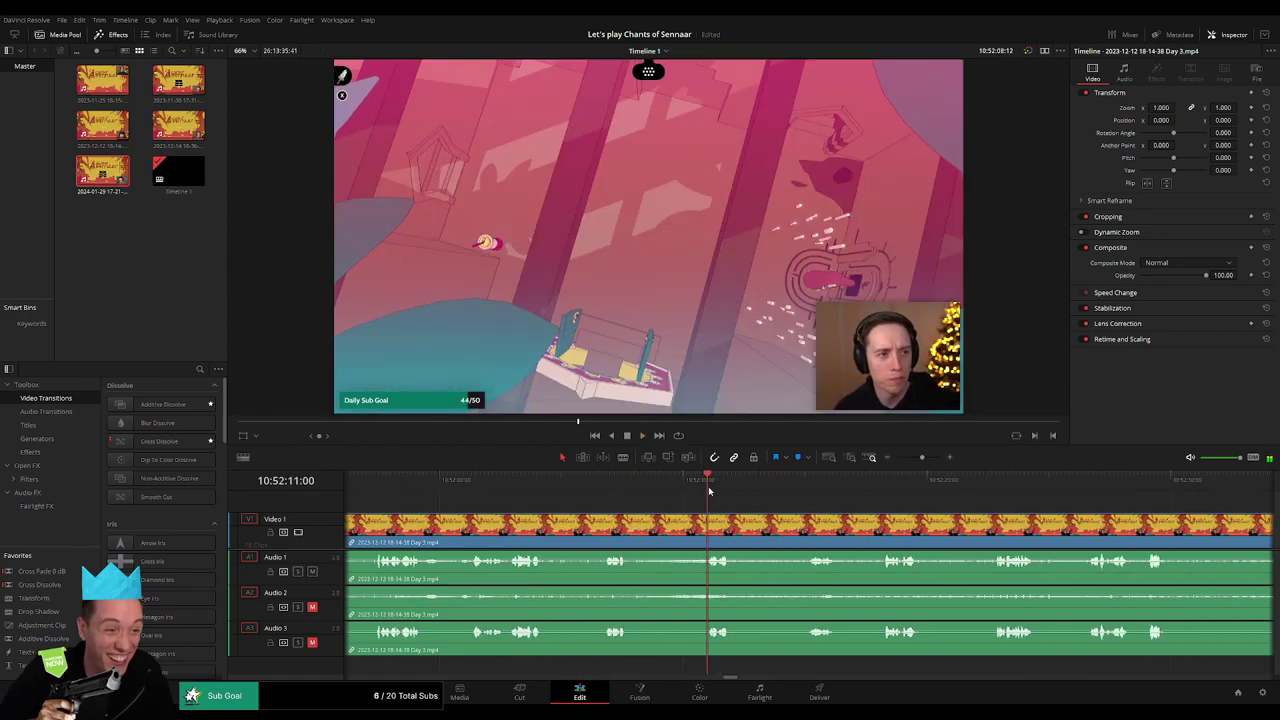
click(800, 490)
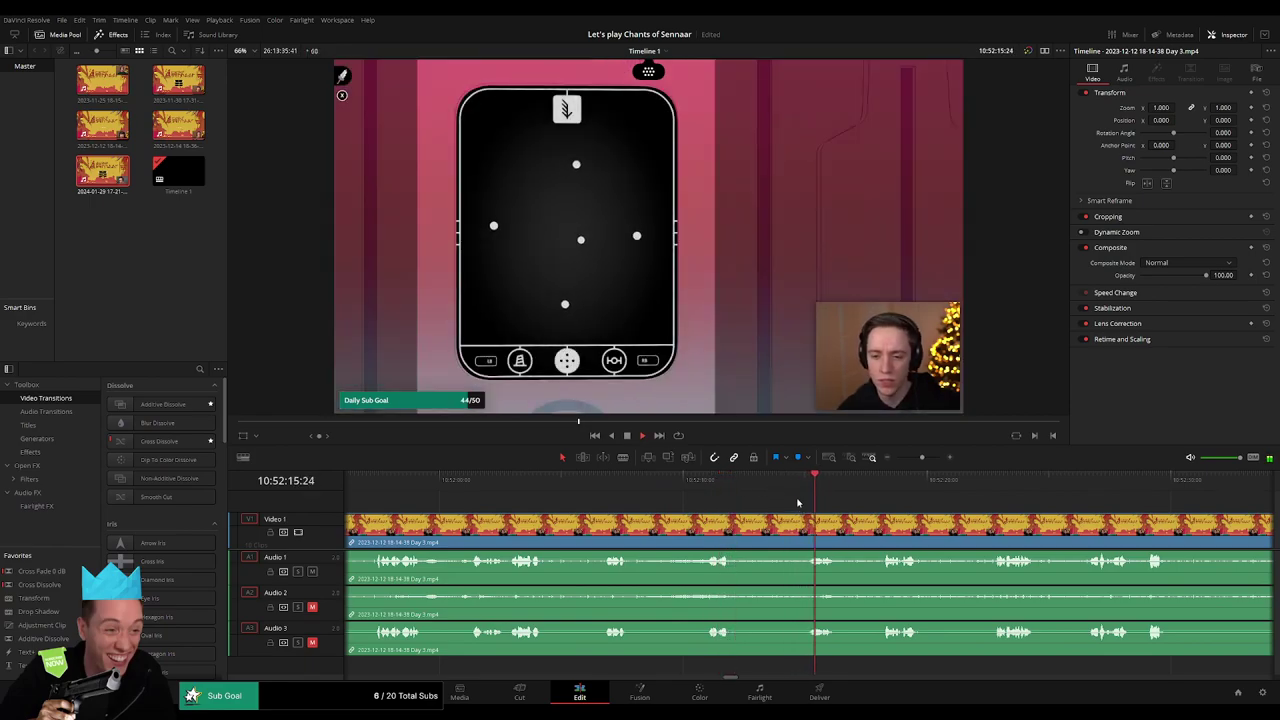
click(866, 481)
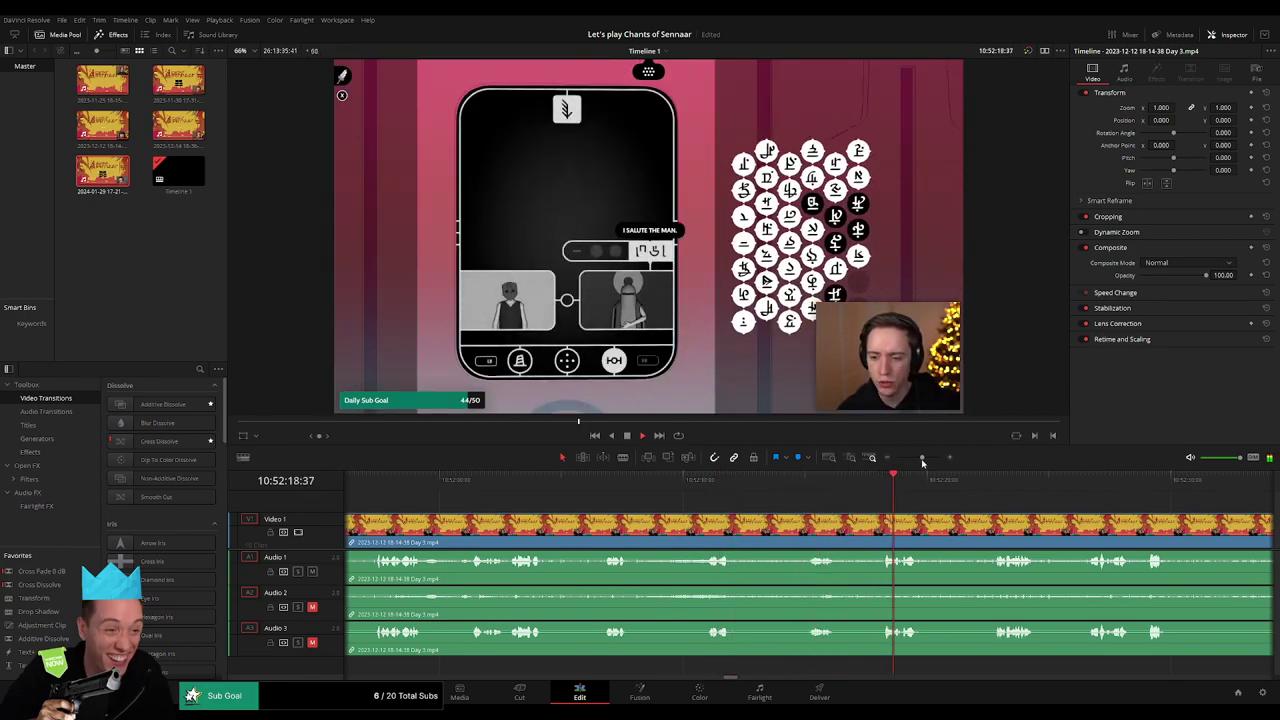
scroll(923, 462, down, 2)
click(655, 484)
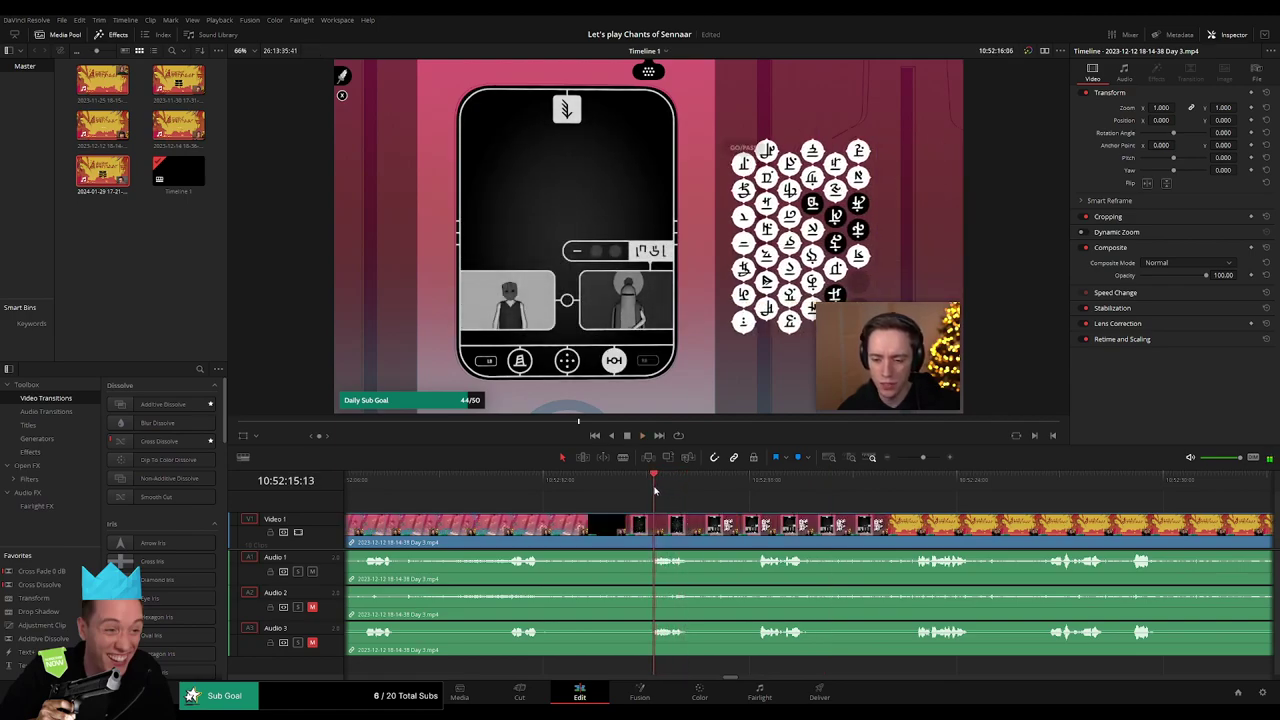
drag(655, 490, 613, 490)
Blade all tracks at the 10:52:14 fade to black, trim the clip edge, and lengthen the audio fades
click(613, 527)
key(a)
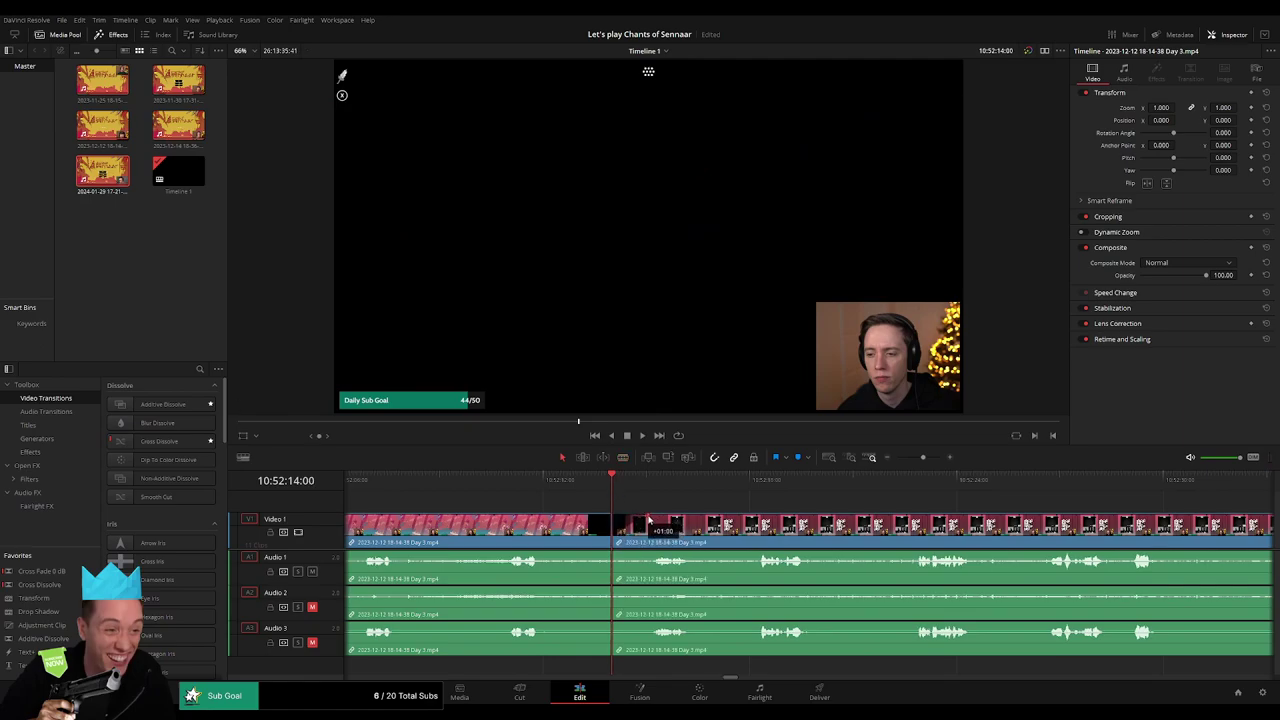
drag(648, 520, 648, 518)
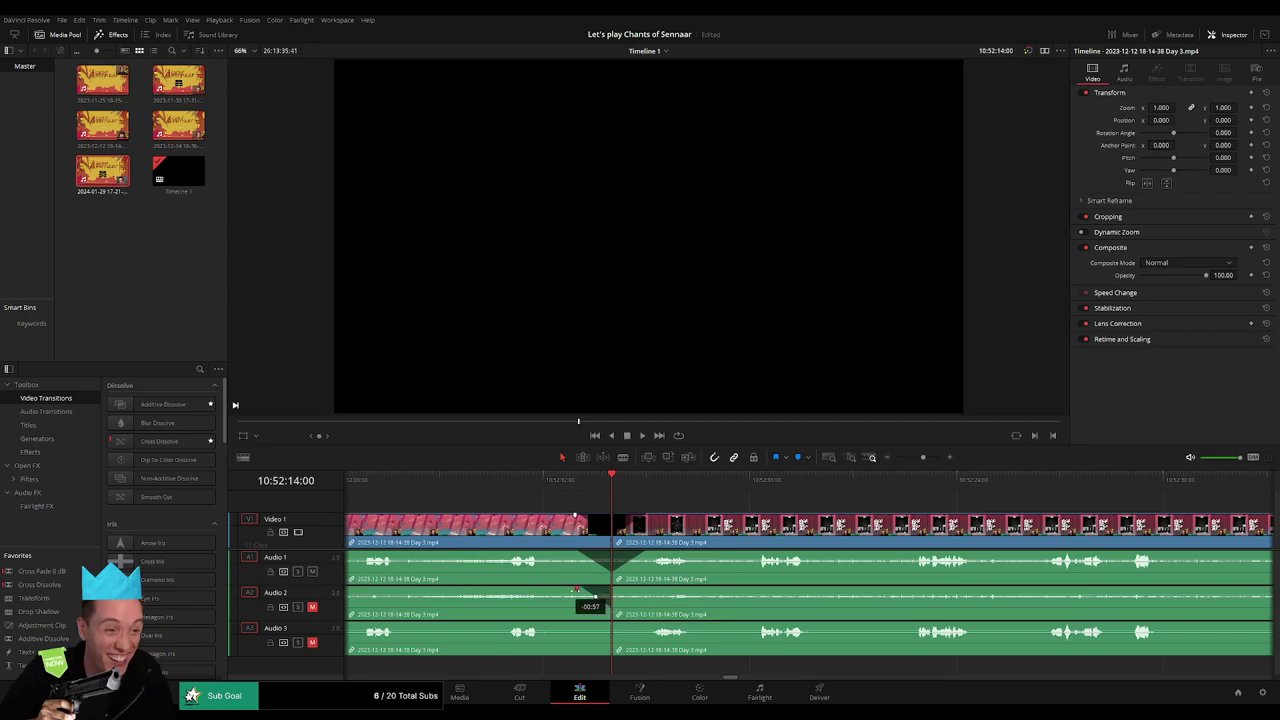
mouse_move(625, 590)
mouse_down()
mouse_move(655, 590)
mouse_move(582, 625)
mouse_up()
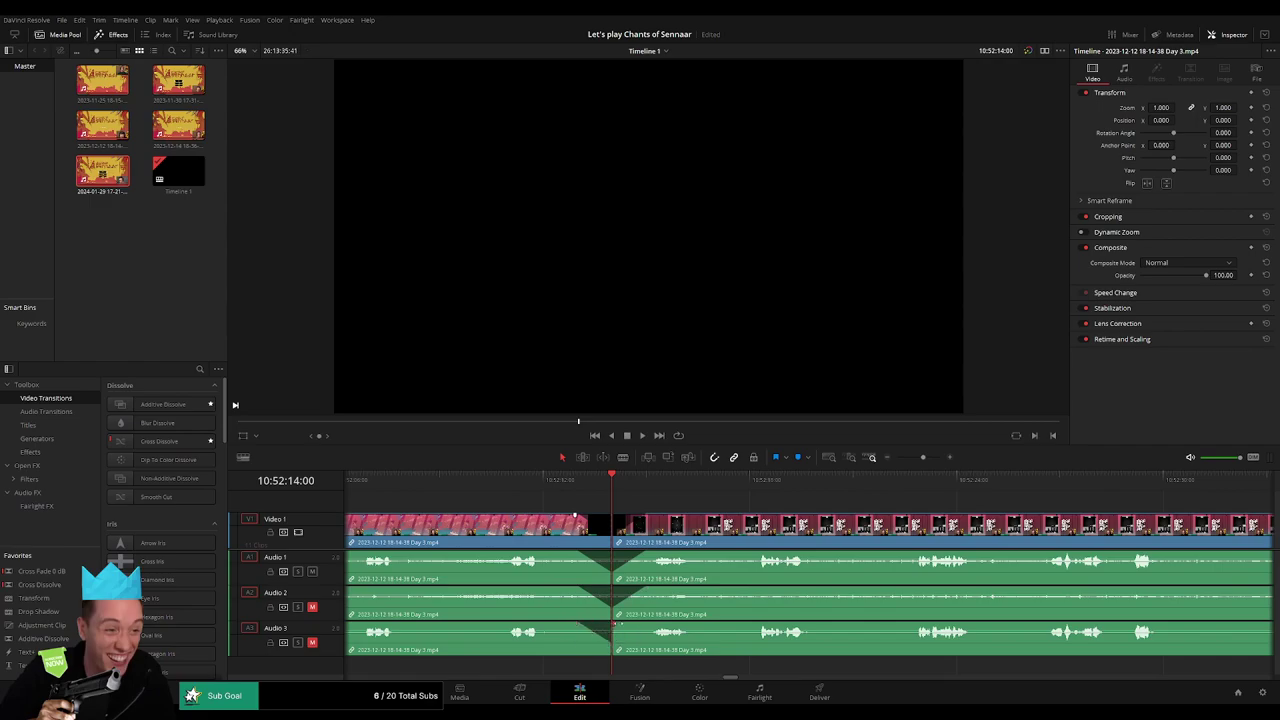
key(/)
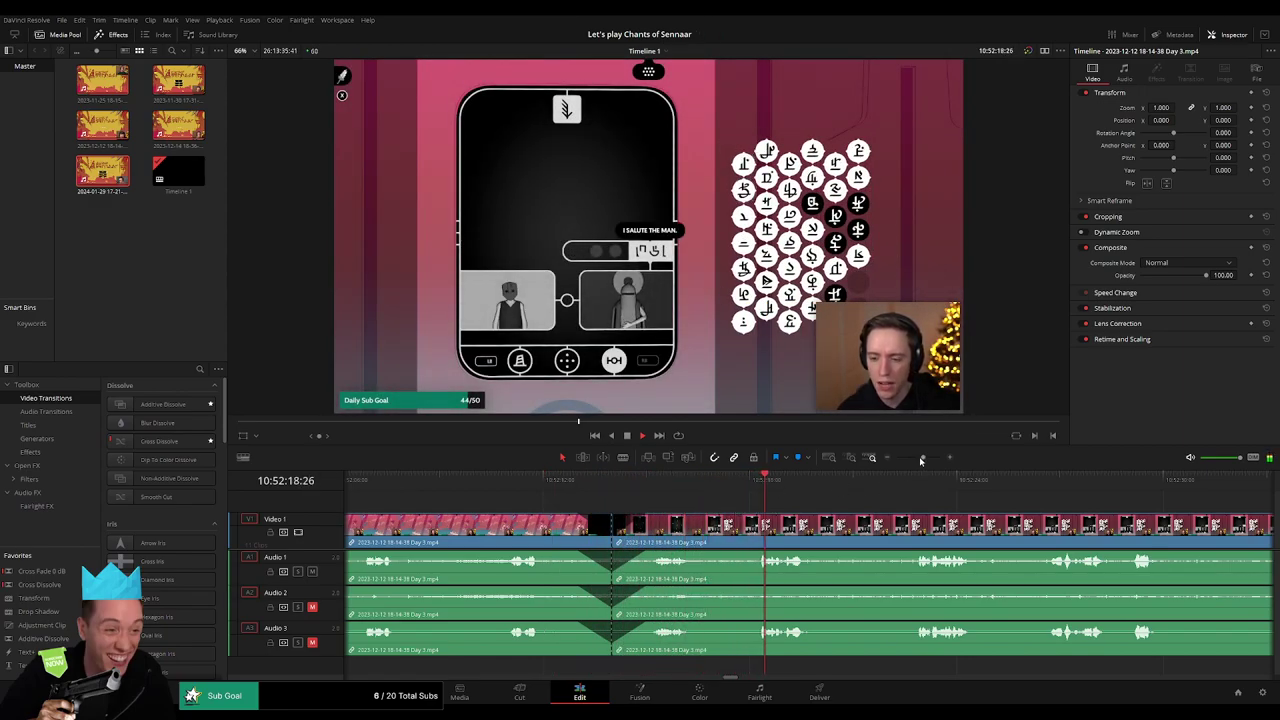
Park the playhead at 12:00:00:00 and snap the trailing Day 3 clip to it
drag(923, 460, 896, 460)
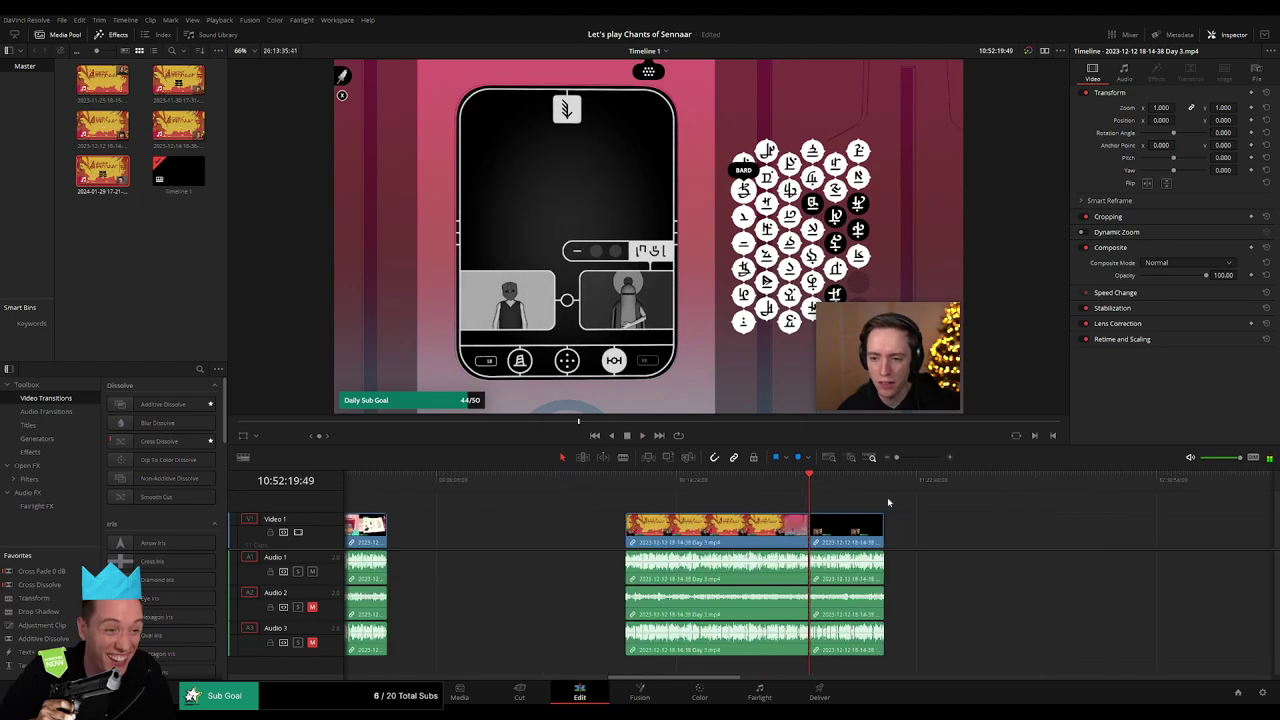
click(567, 483)
scroll(513, 496, up, 6)
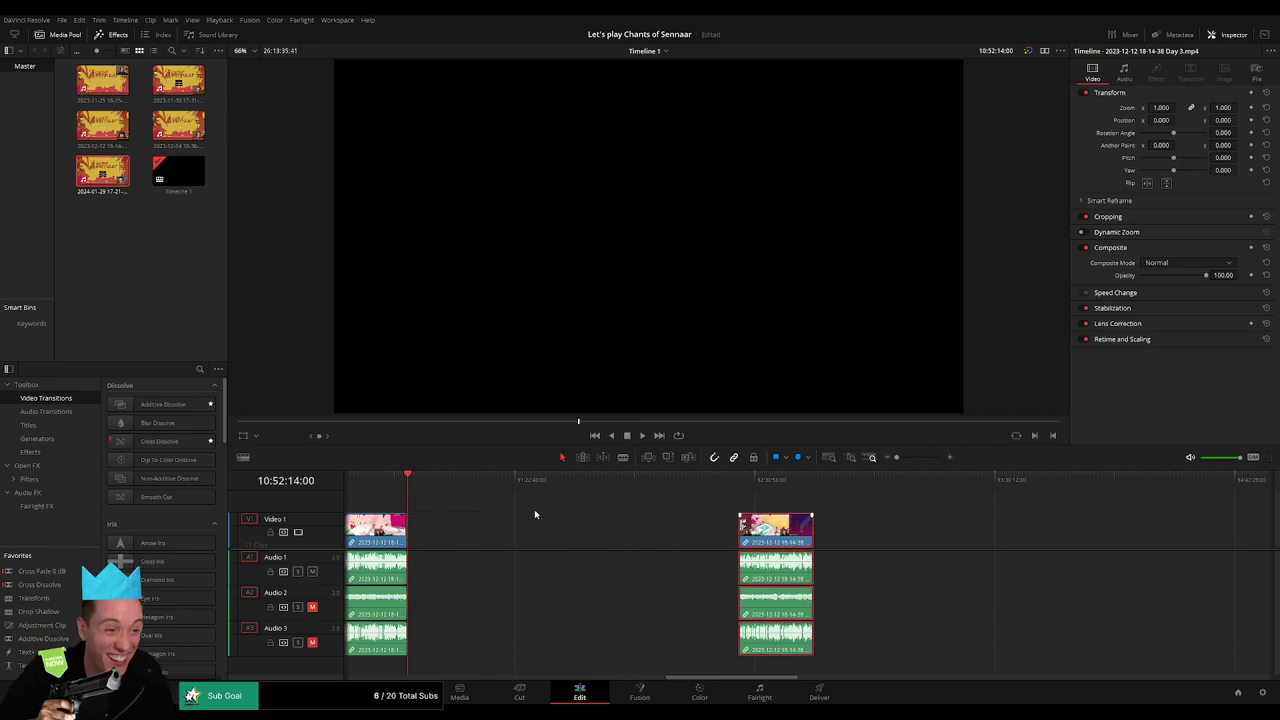
click(500, 511)
drag(417, 485, 646, 510)
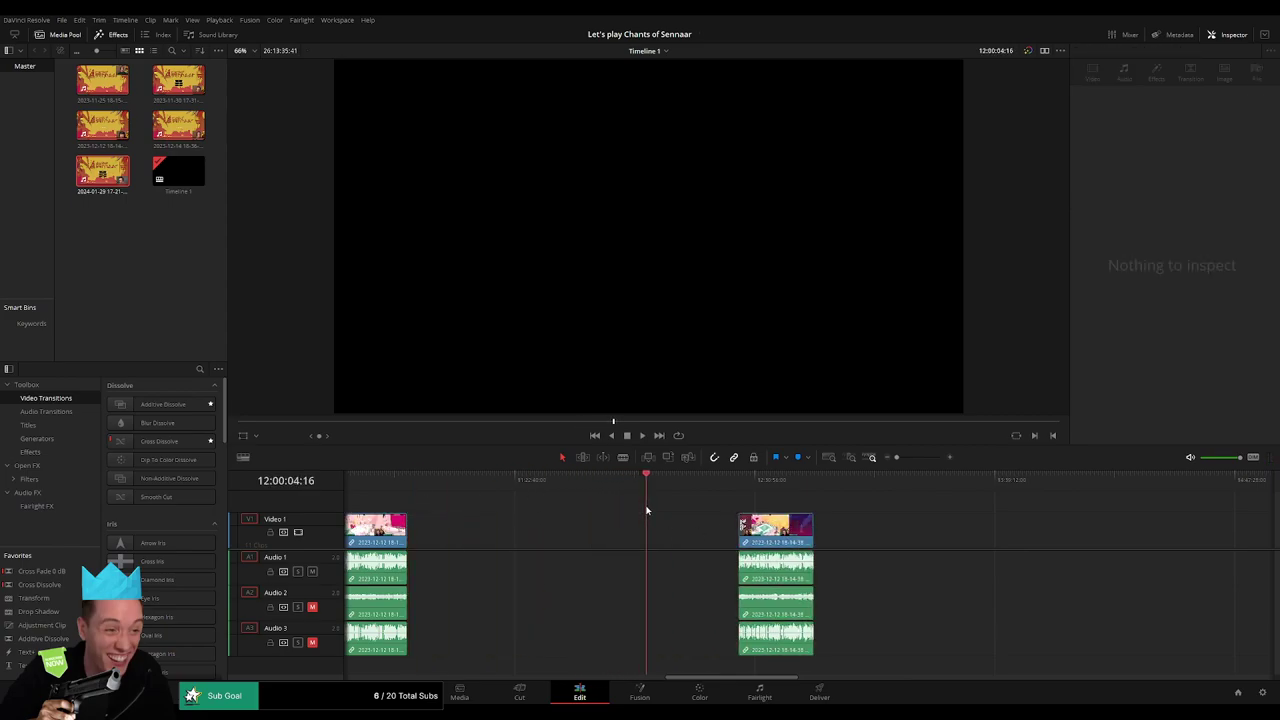
scroll(840, 485, up, 3)
click(792, 488)
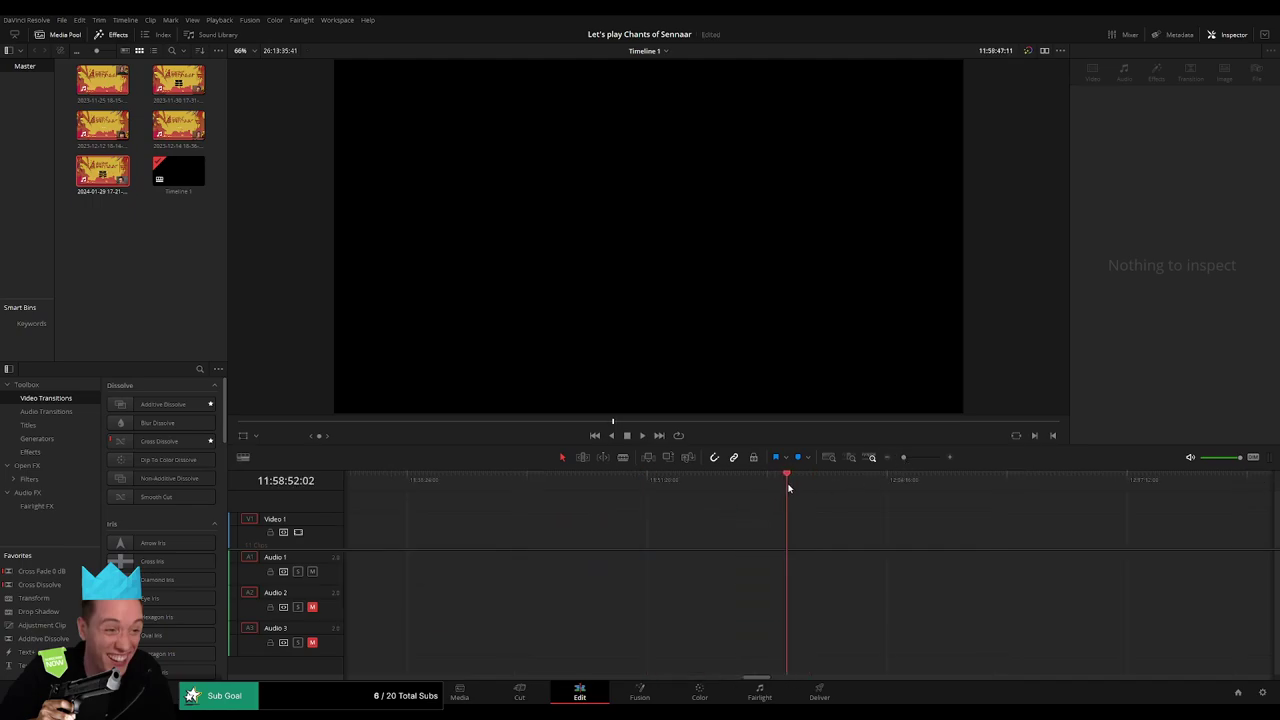
drag(807, 489, 810, 490)
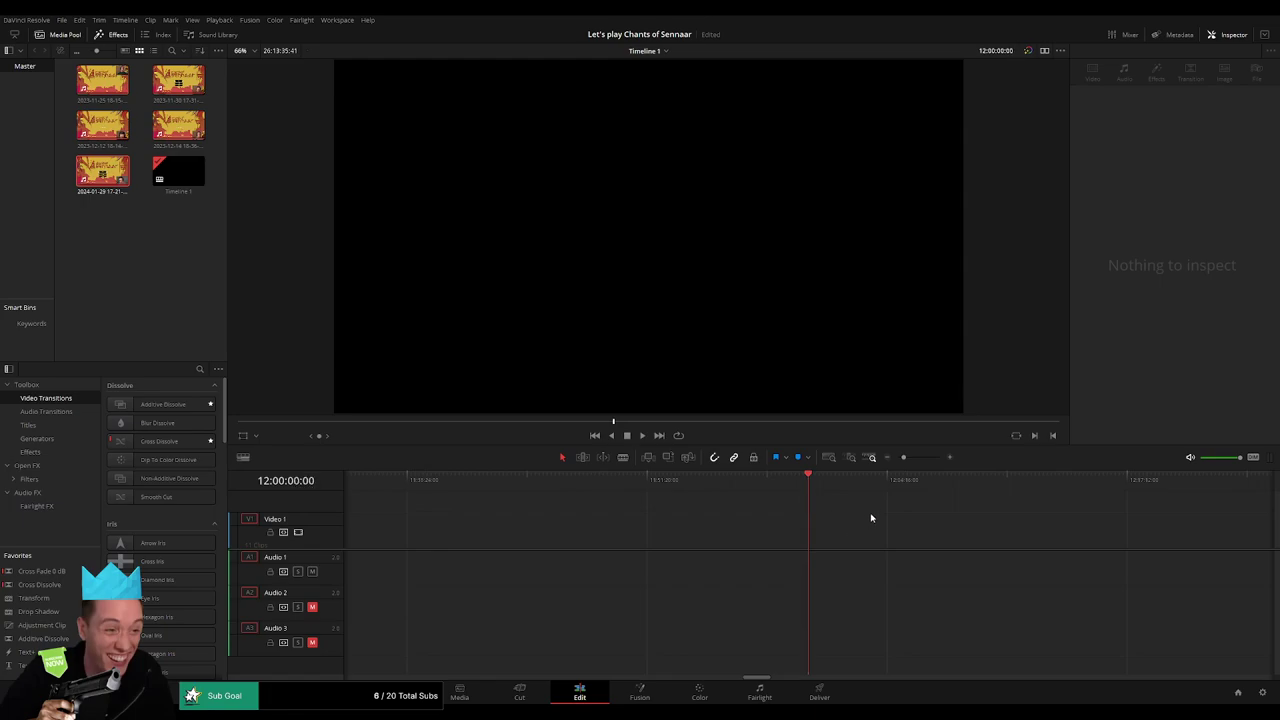
drag(905, 528, 741, 503)
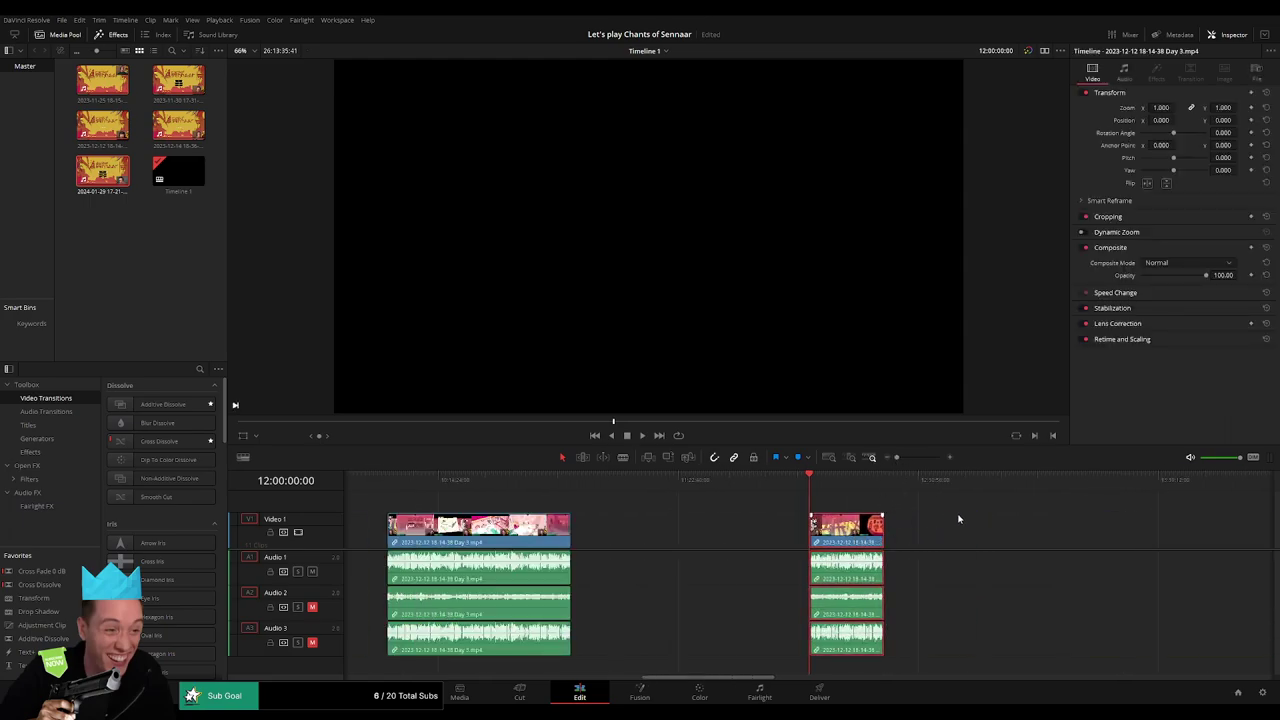
Add the default Cross Dissolve with Ctrl+T at the Day 3–Day 4 join
scroll(634, 498, right, 5)
scroll(707, 511, left, 5)
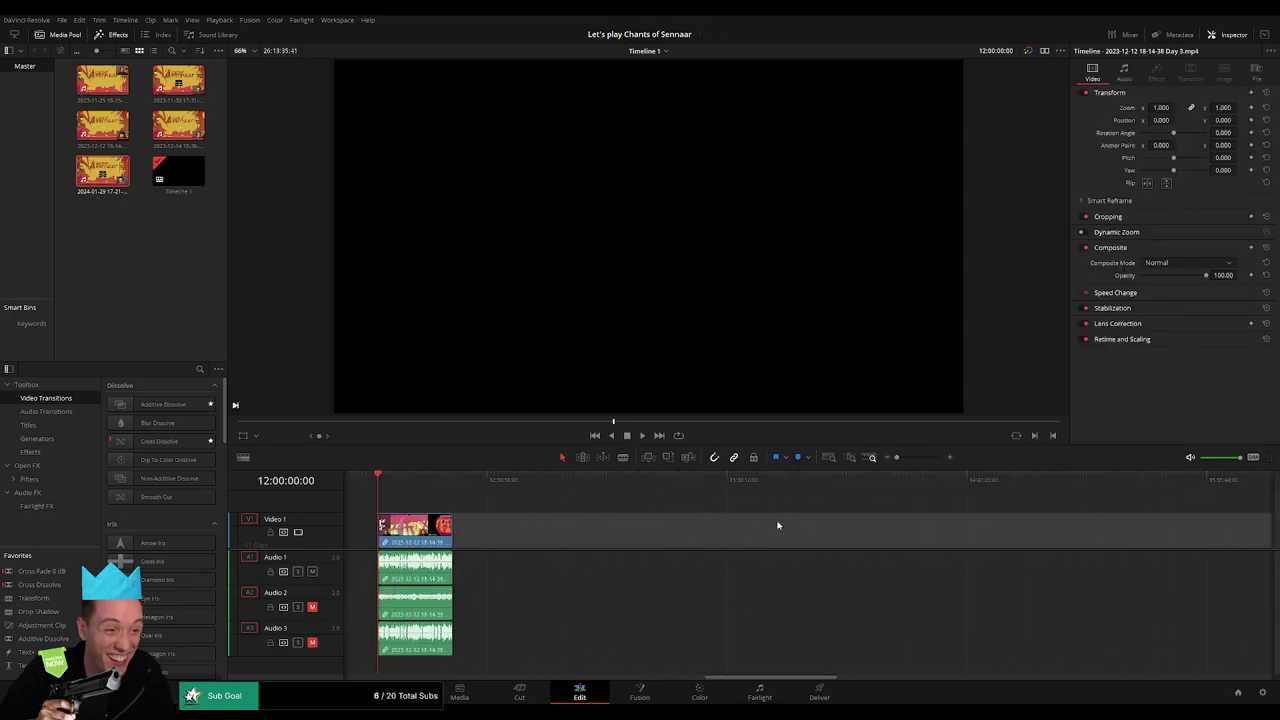
scroll(777, 523, left, 2)
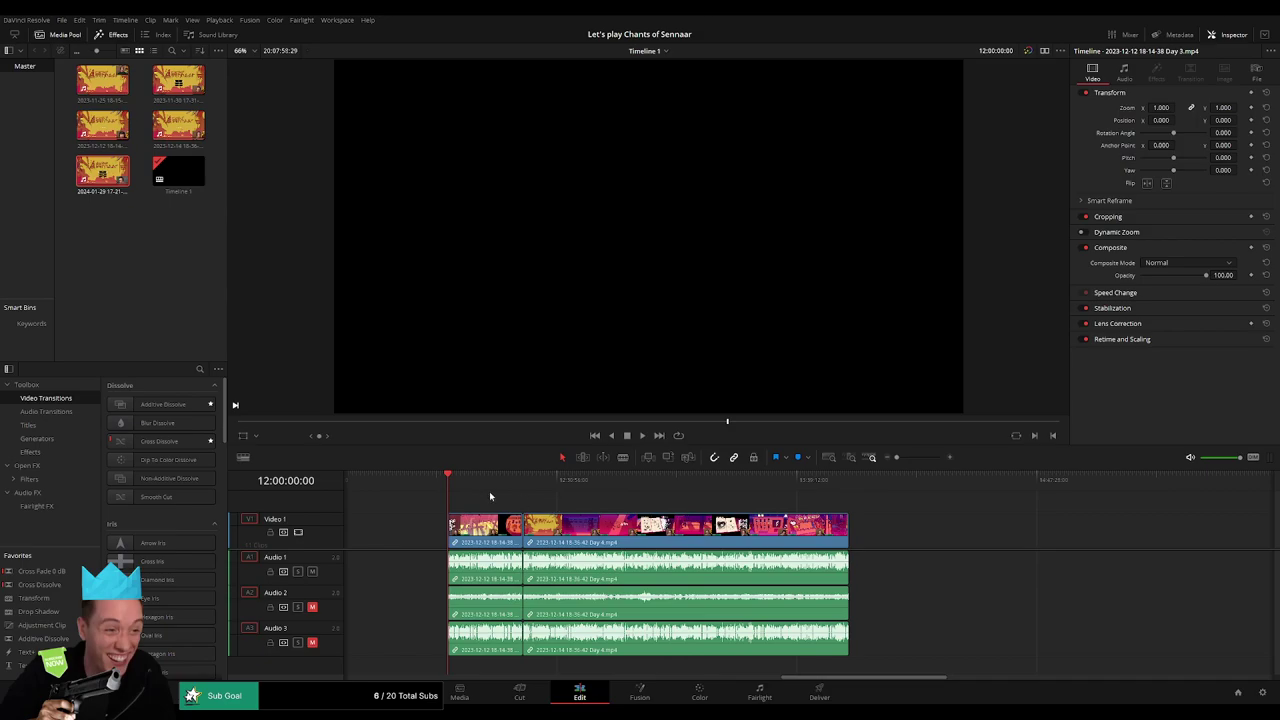
drag(458, 481, 522, 481)
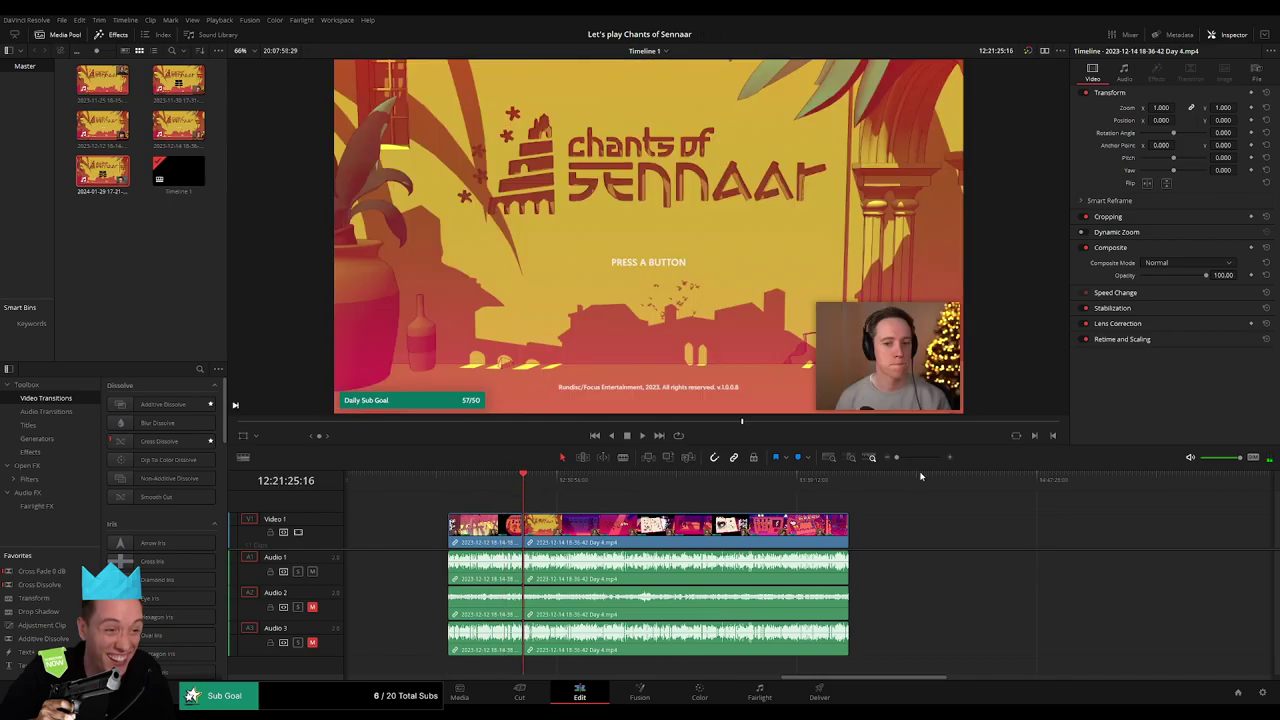
drag(897, 457, 924, 457)
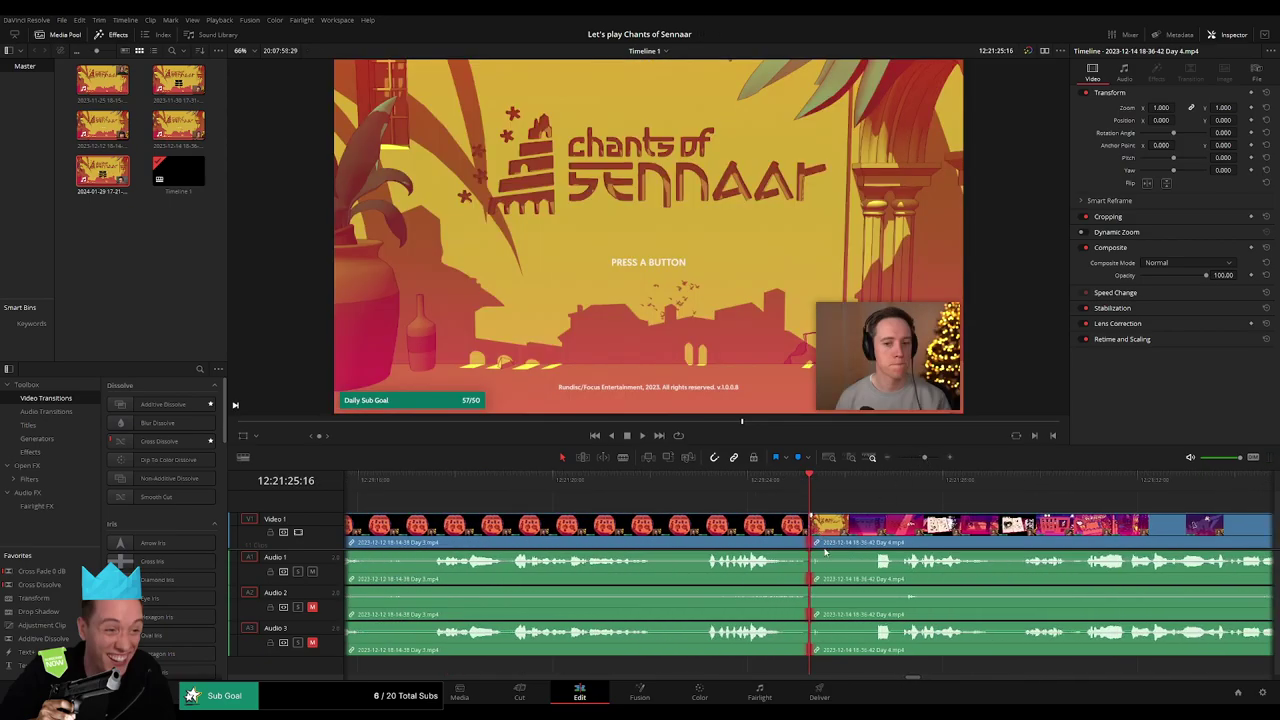
key(ctrl+t)
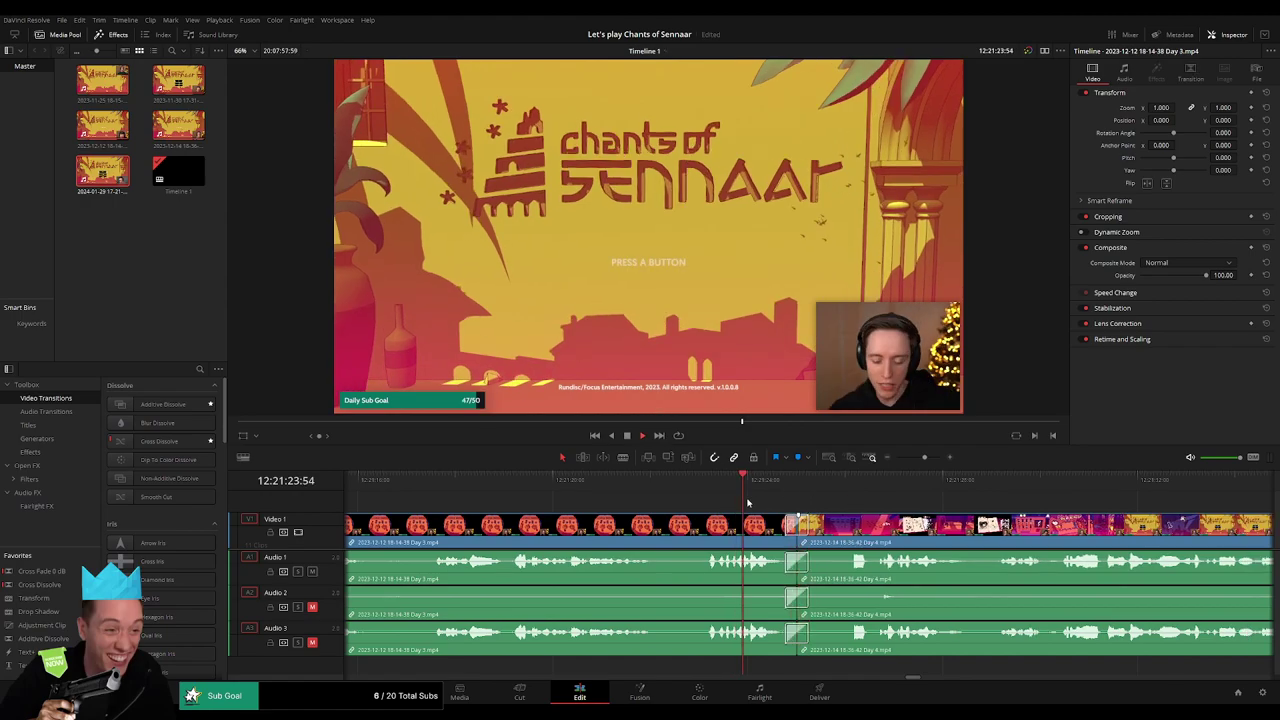
drag(924, 457, 891, 461)
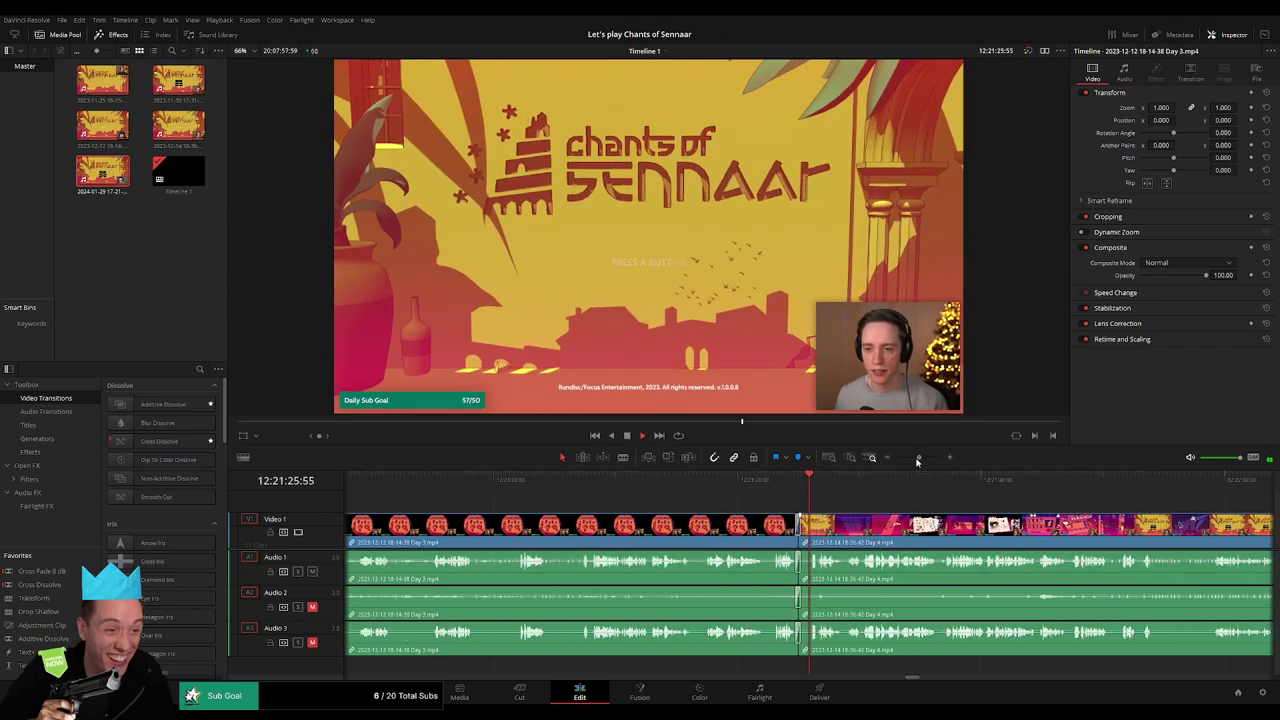
scroll(590, 486, right, 5)
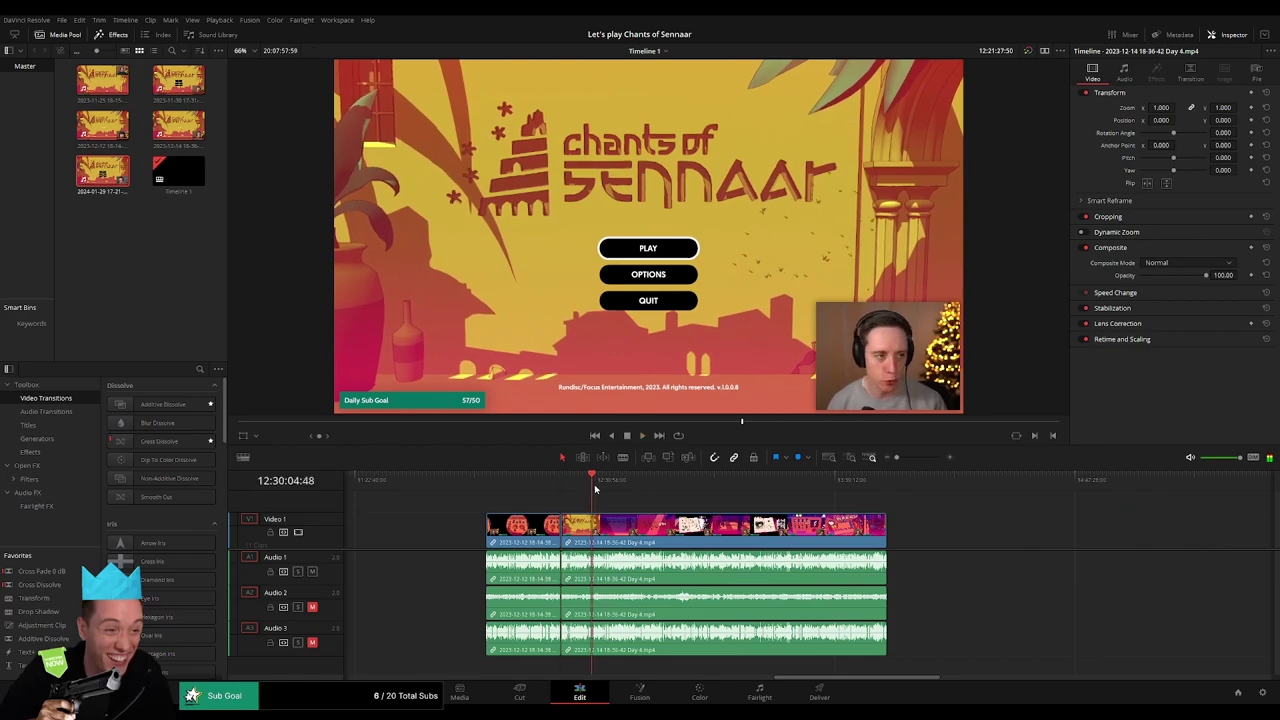
click(650, 490)
Scrub the Day 4 footage to 12:52:03, where the book scene switches to the ruler scene
drag(650, 495, 674, 496)
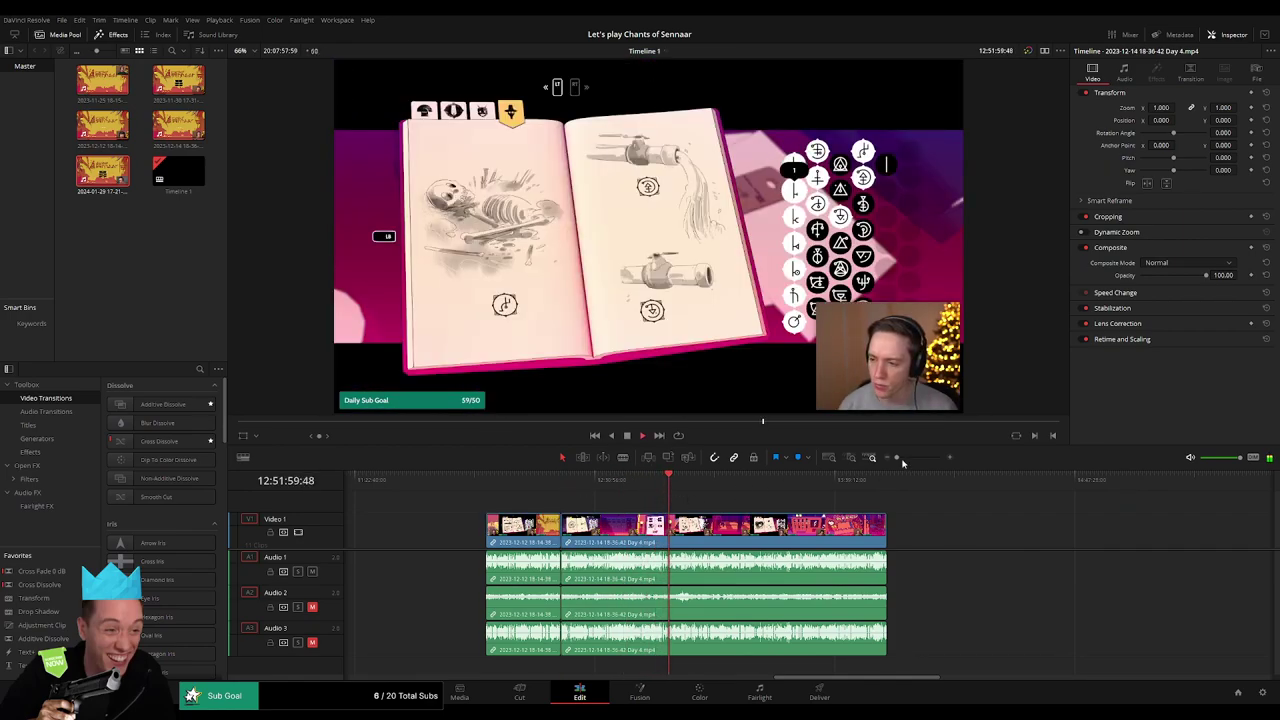
drag(897, 457, 924, 461)
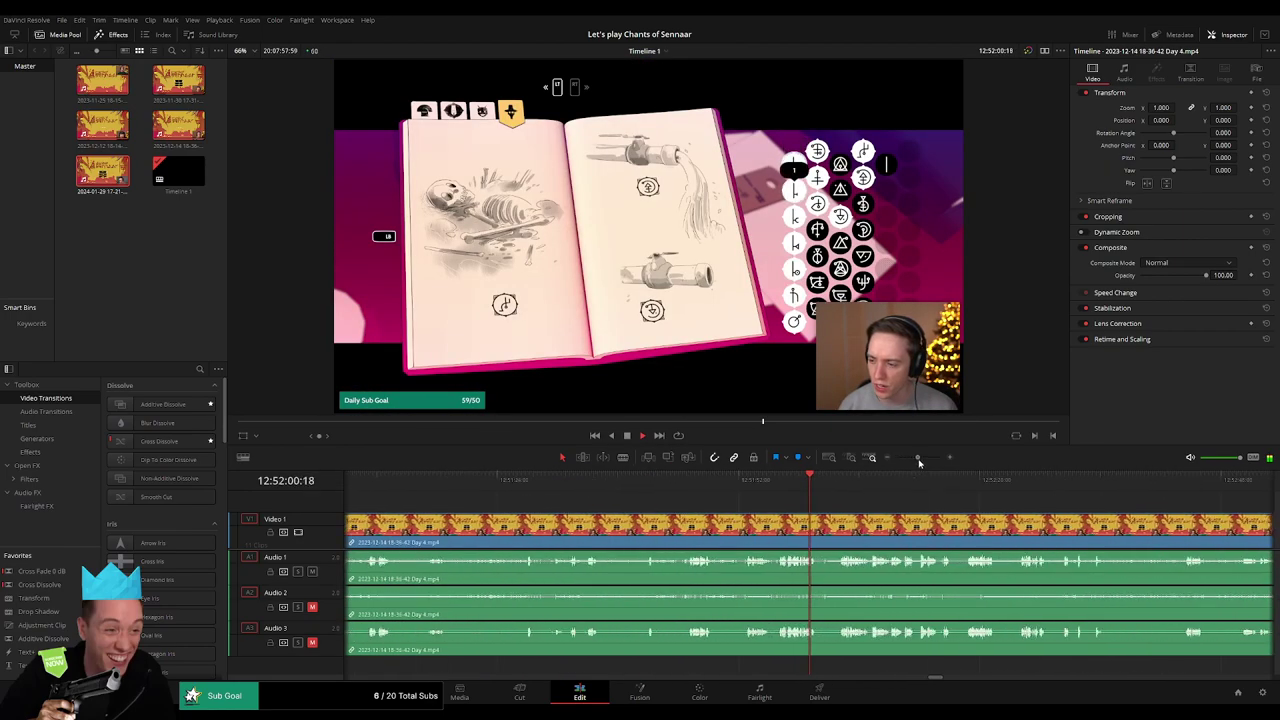
click(903, 485)
scroll(759, 494, right, 4)
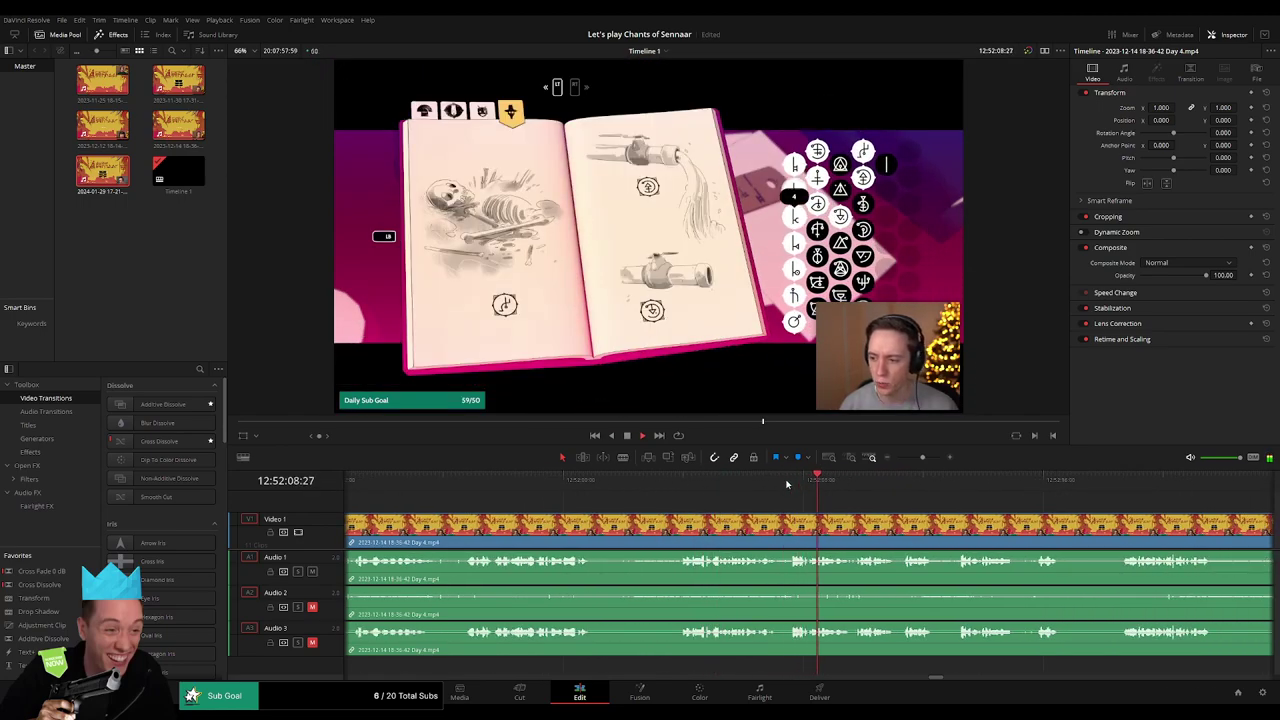
click(692, 482)
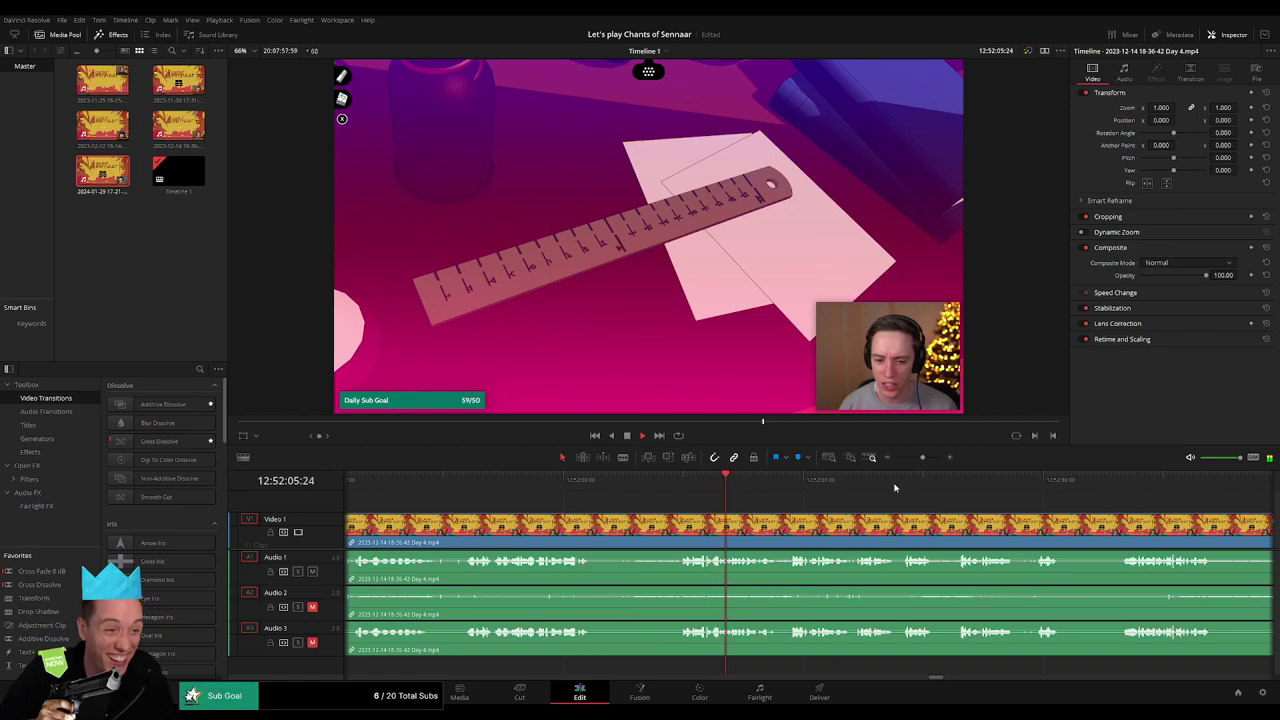
click(1020, 482)
scroll(900, 490, right, 8)
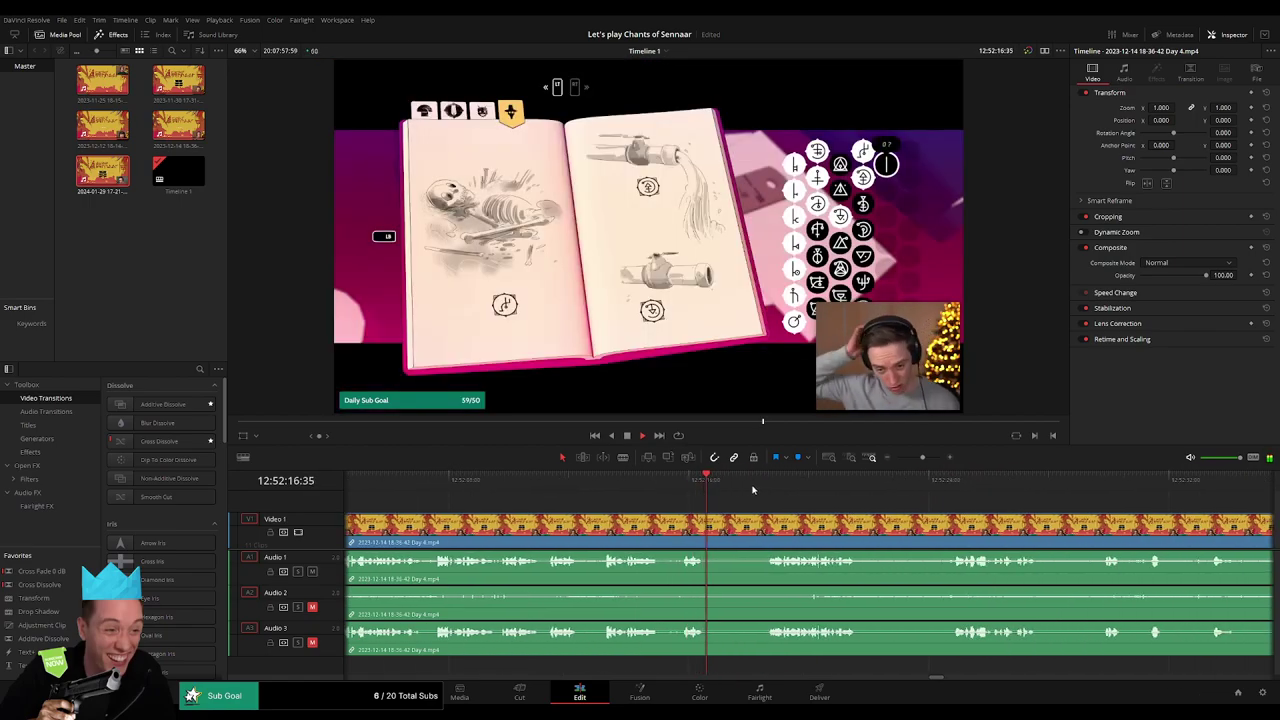
click(517, 482)
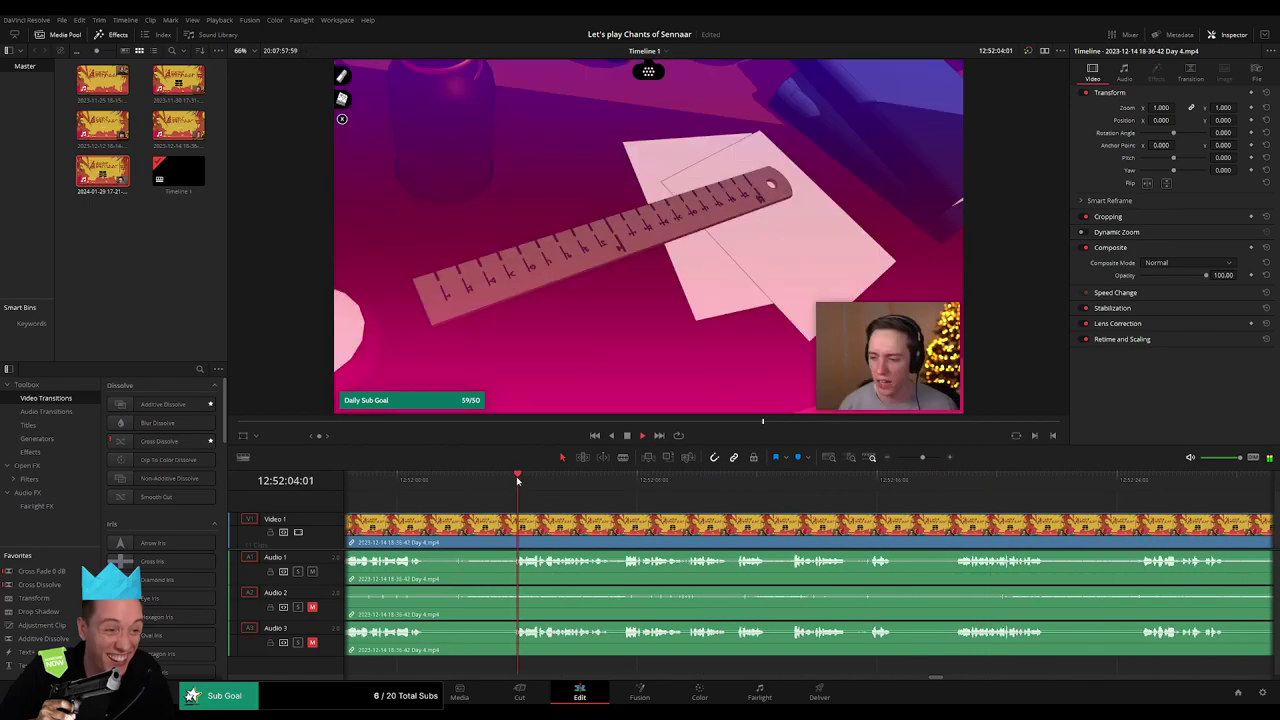
scroll(712, 511, left, 4)
click(588, 482)
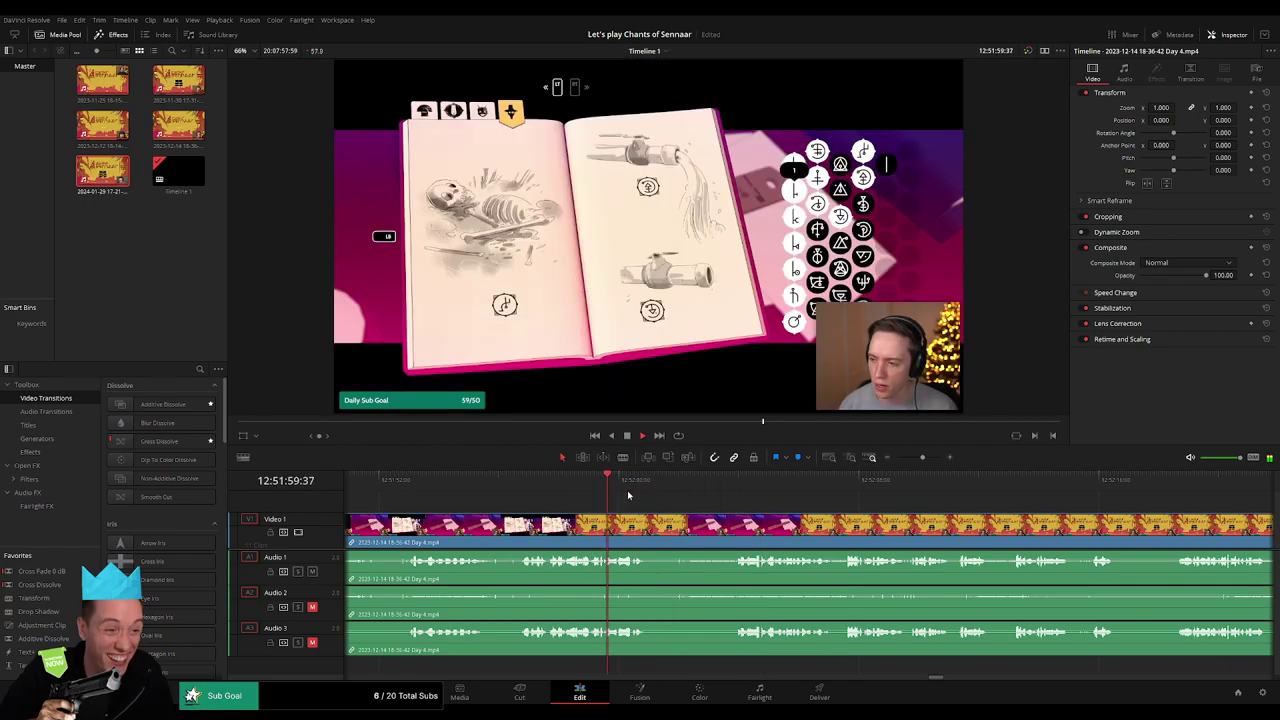
click(738, 488)
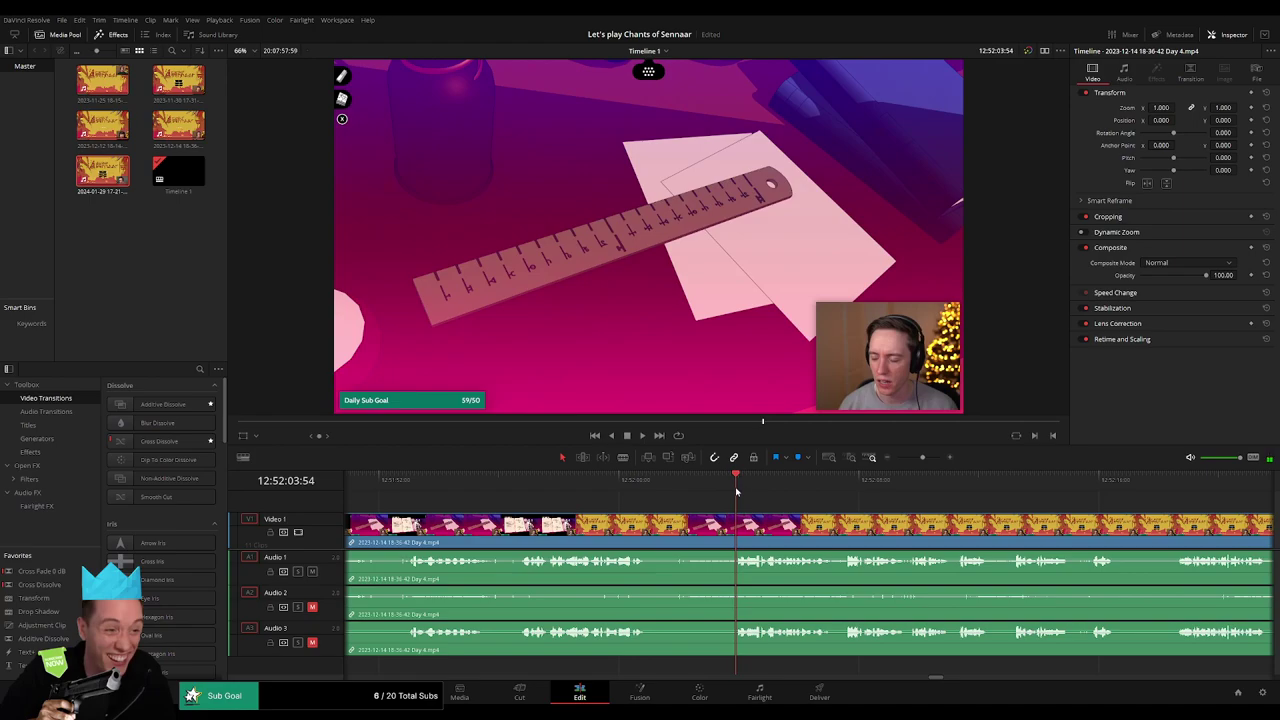
drag(737, 491, 711, 493)
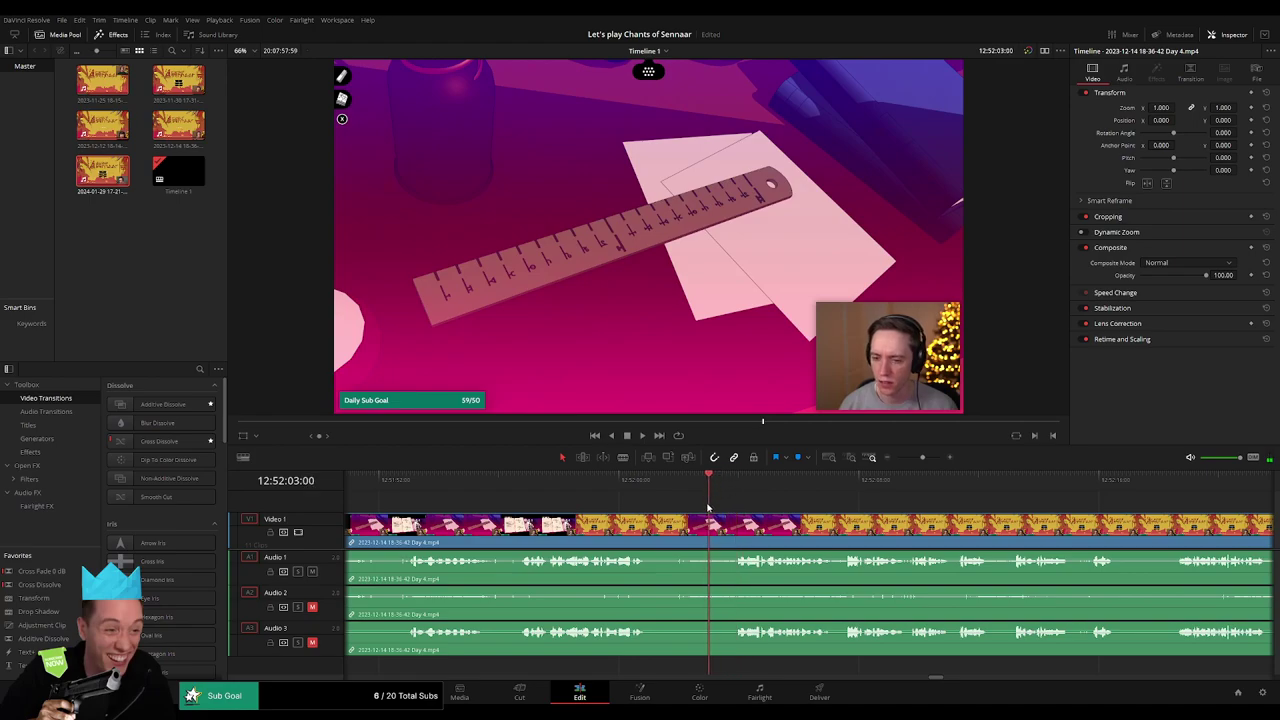
Split Day 4 at 12:52:03:00 with Ctrl+B and trim back the earlier part's video and audio
key(ctrl+b)
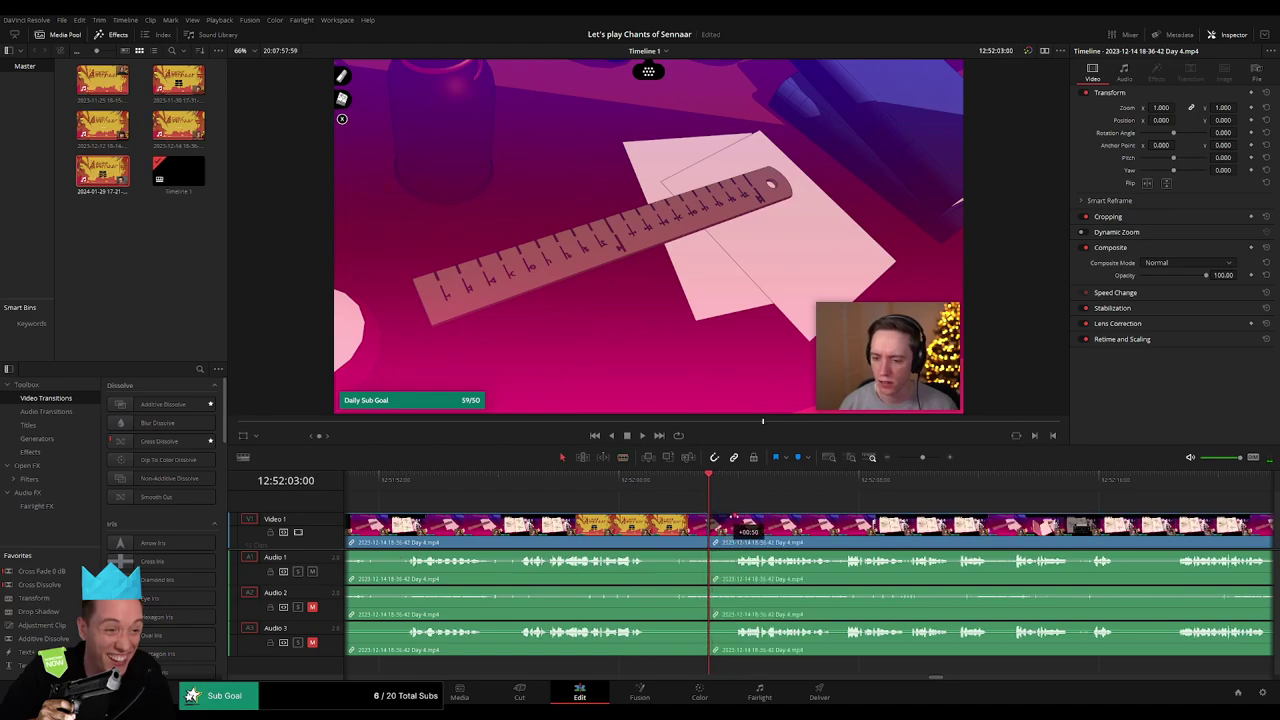
drag(740, 518, 703, 524)
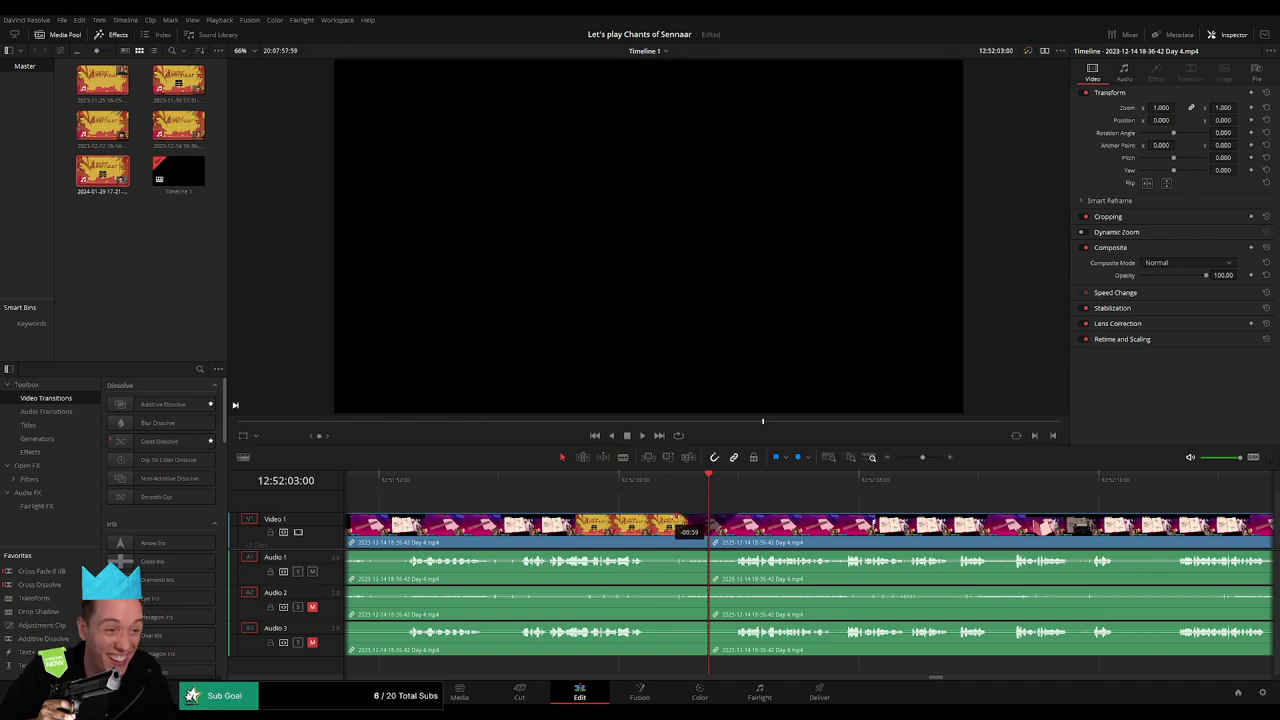
drag(701, 552, 672, 552)
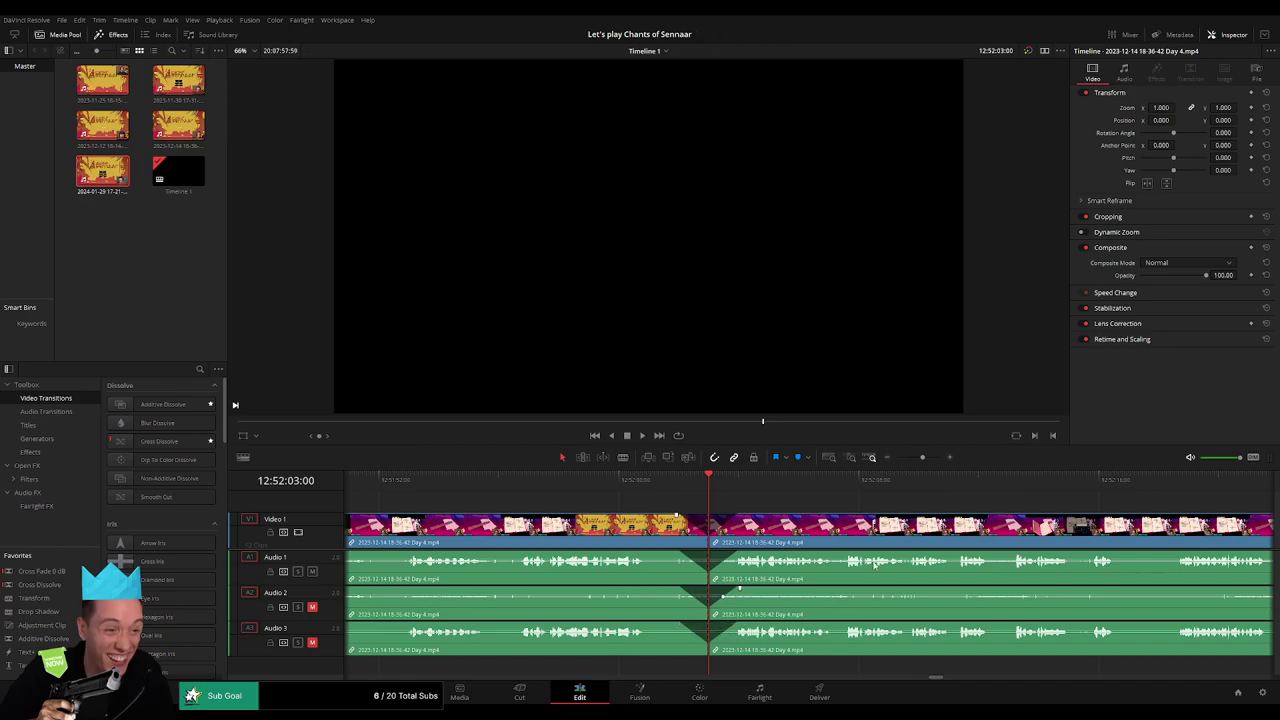
drag(922, 457, 896, 457)
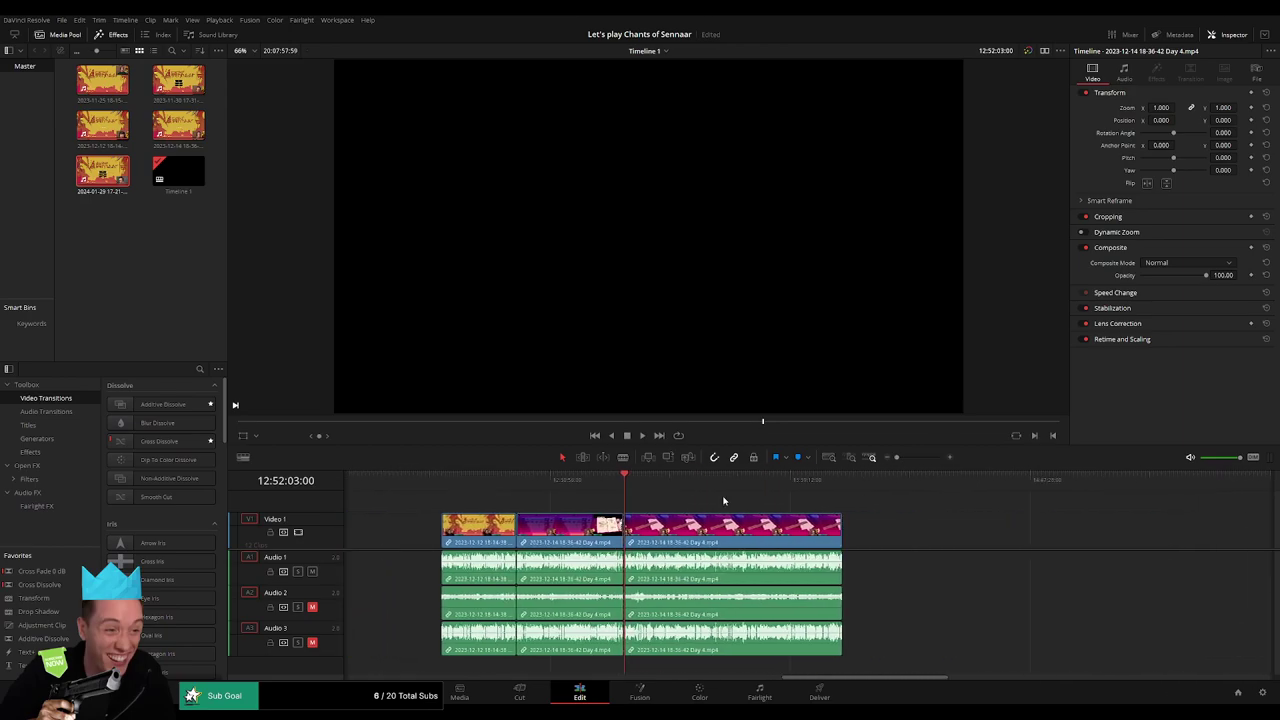
click(612, 489)
scroll(545, 500, right, 5)
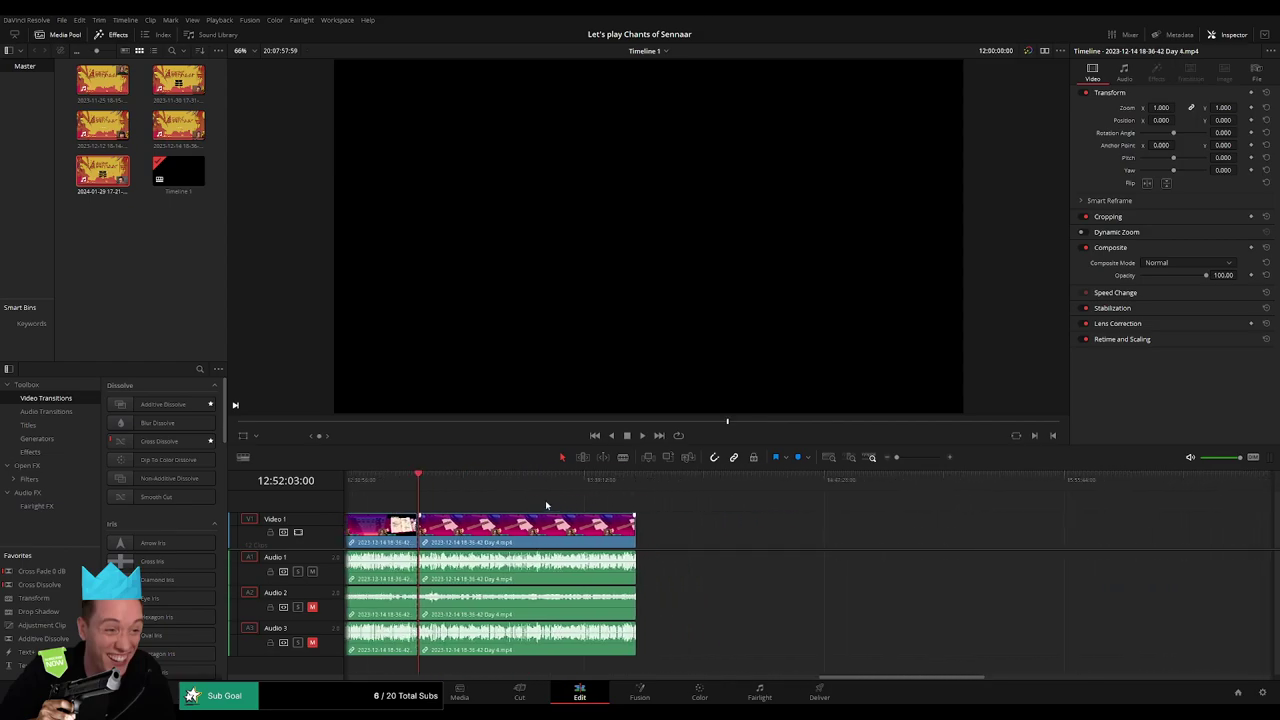
drag(466, 530, 790, 530)
click(507, 508)
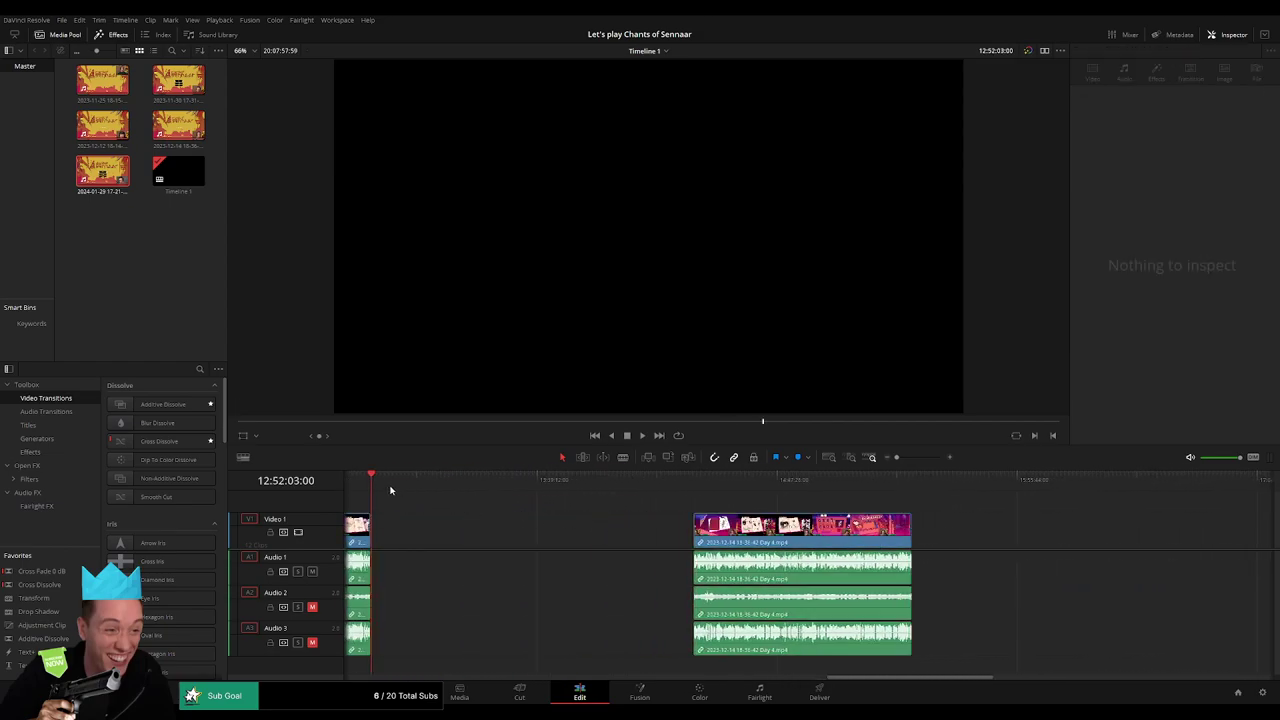
drag(391, 489, 611, 507)
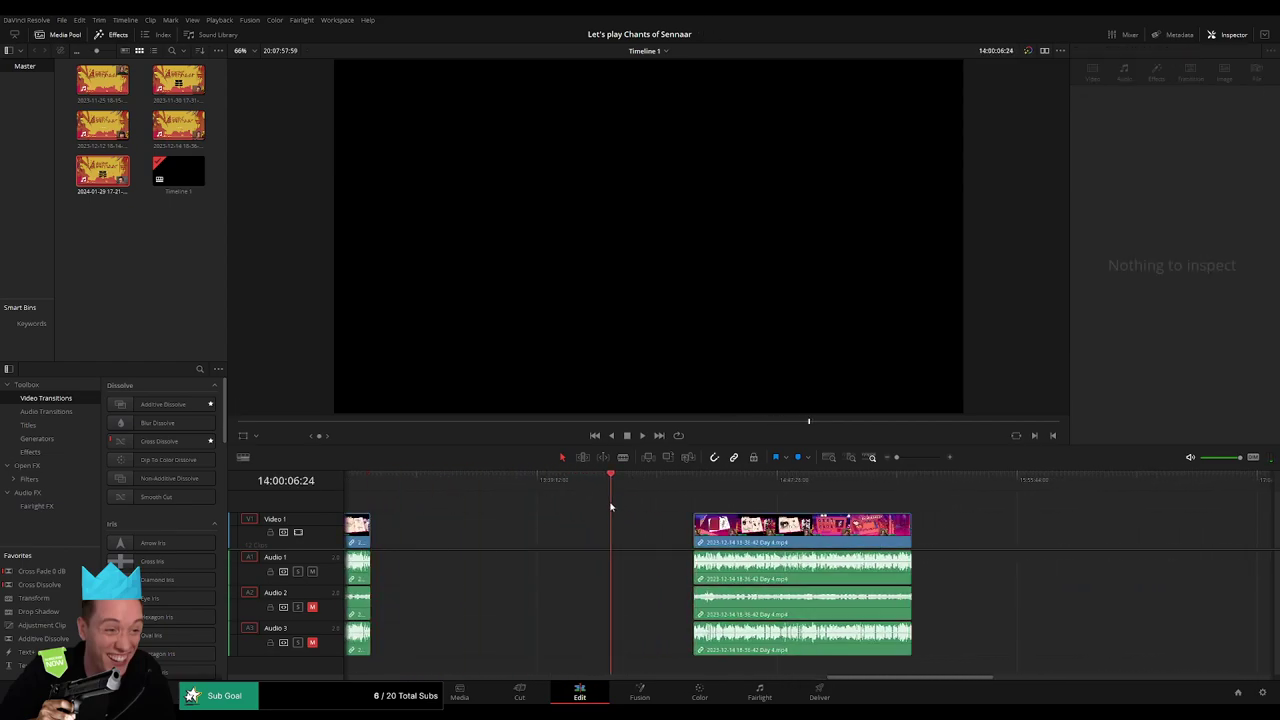
drag(896, 457, 913, 457)
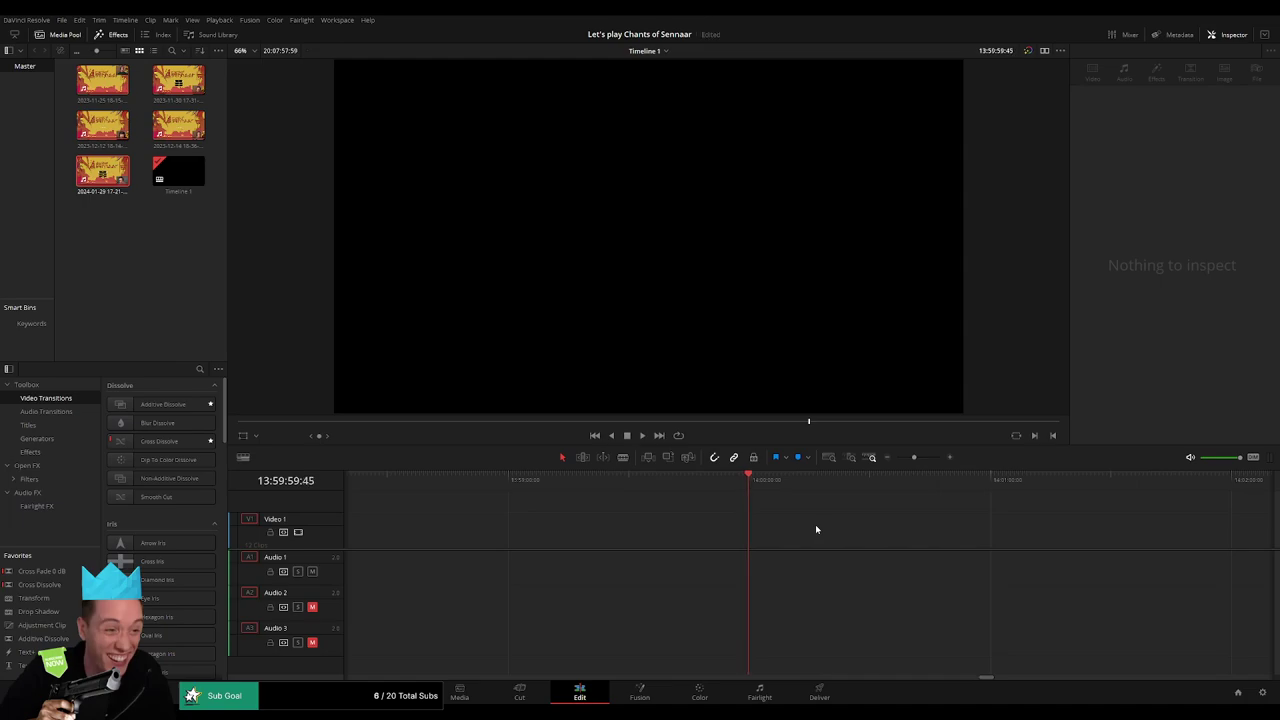
drag(913, 457, 896, 457)
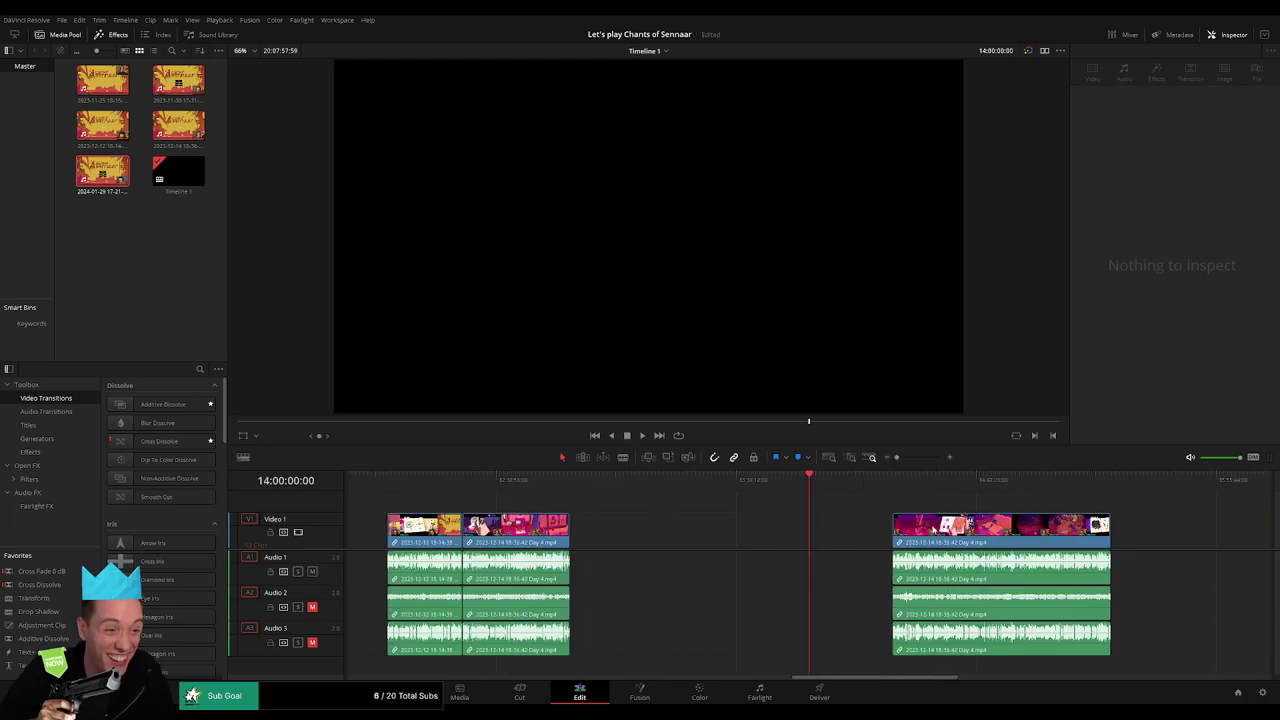
drag(933, 530, 849, 530)
key(space)
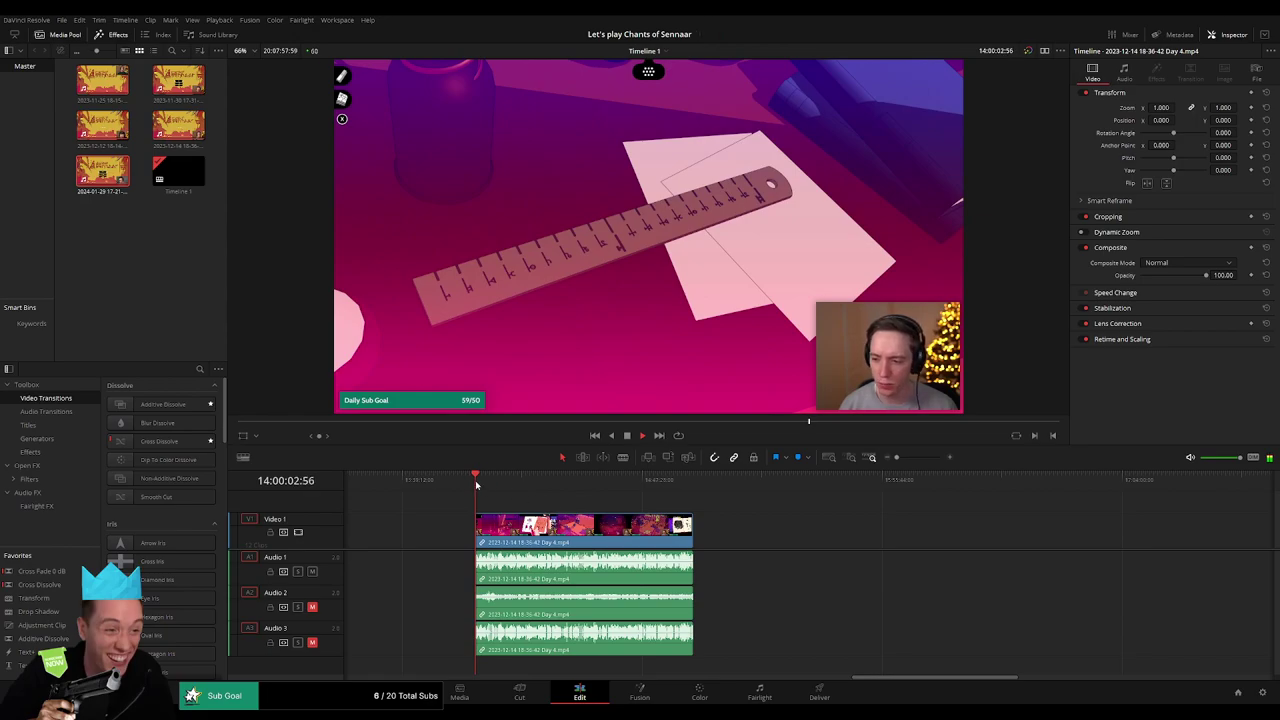
drag(476, 485, 662, 500)
click(911, 460)
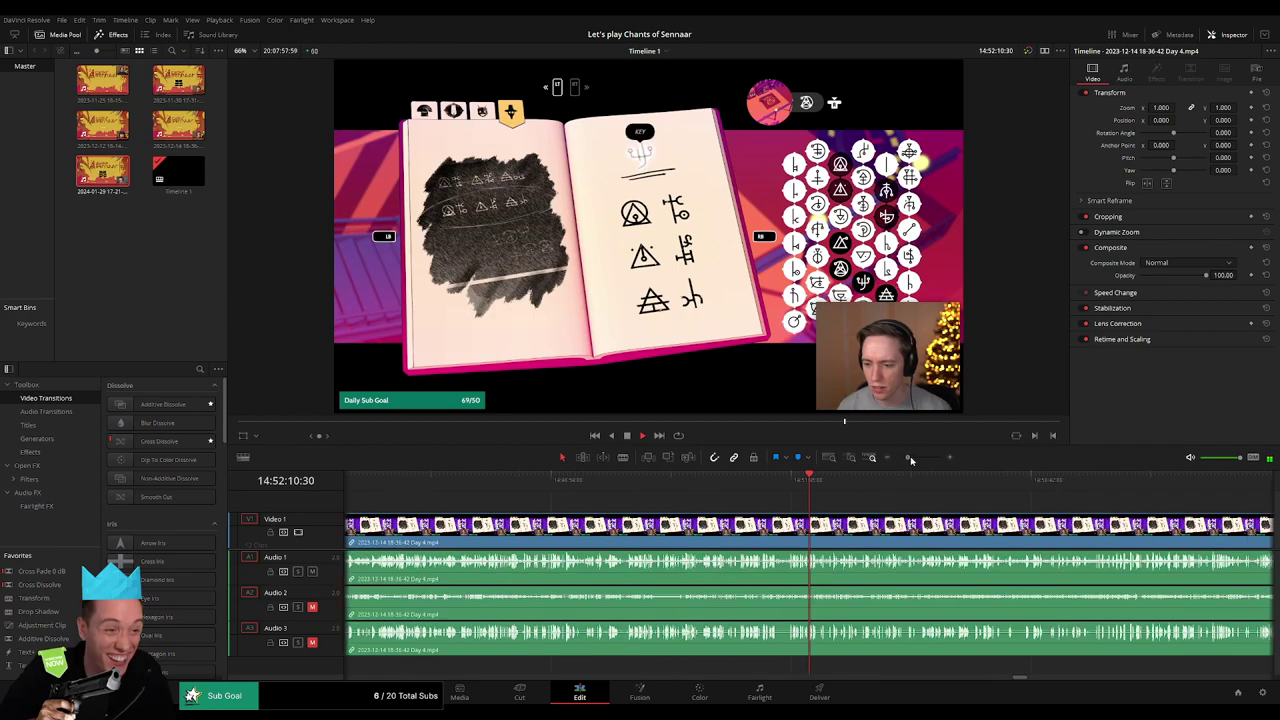
drag(911, 460, 924, 460)
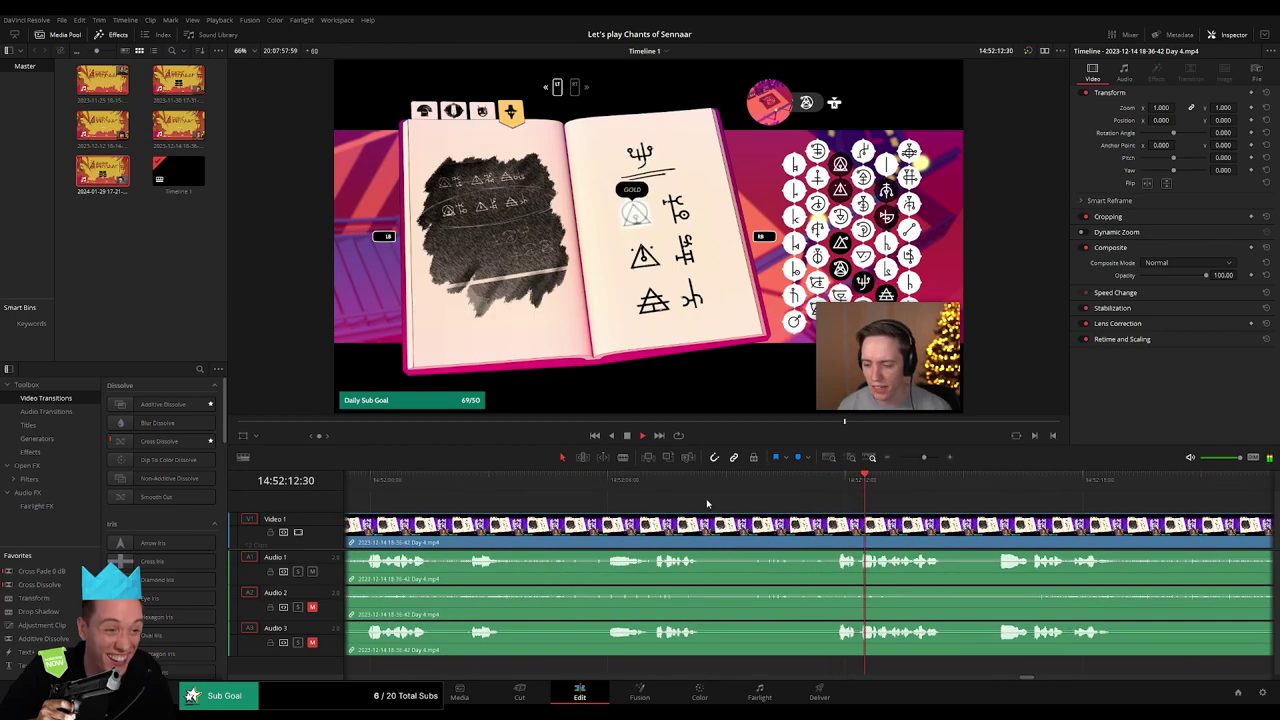
click(653, 482)
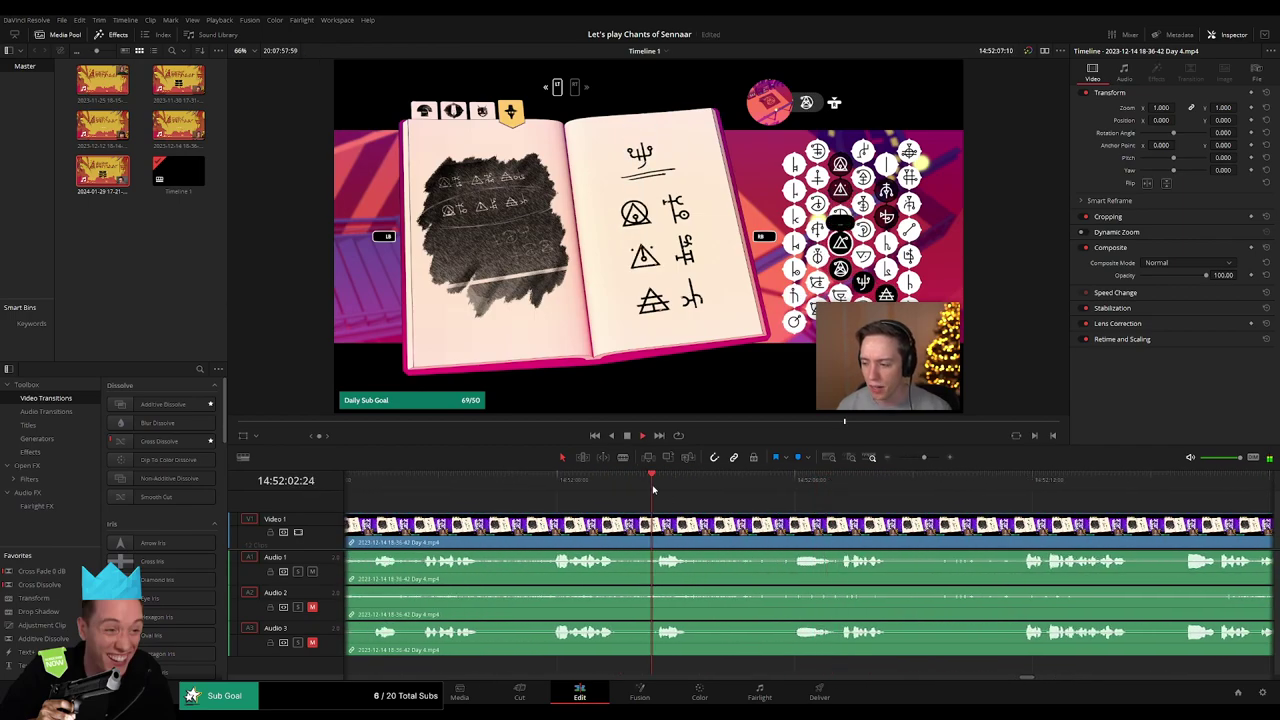
click(560, 490)
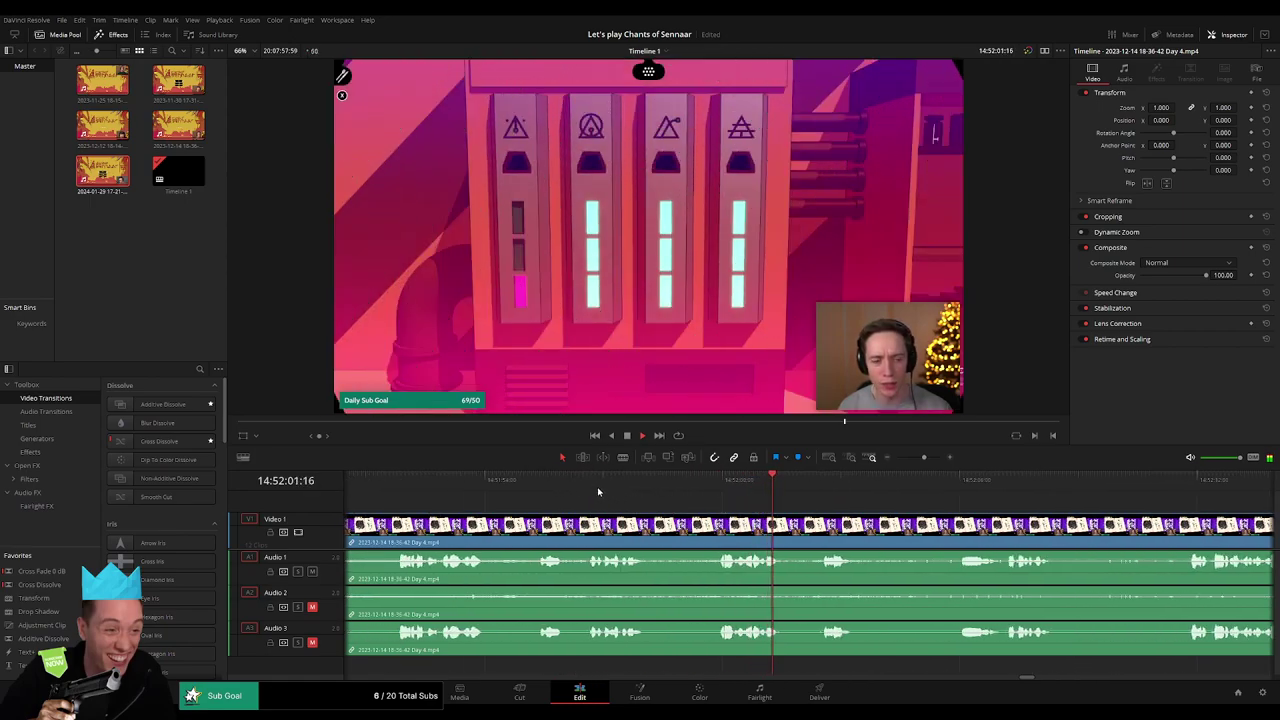
click(590, 484)
click(704, 484)
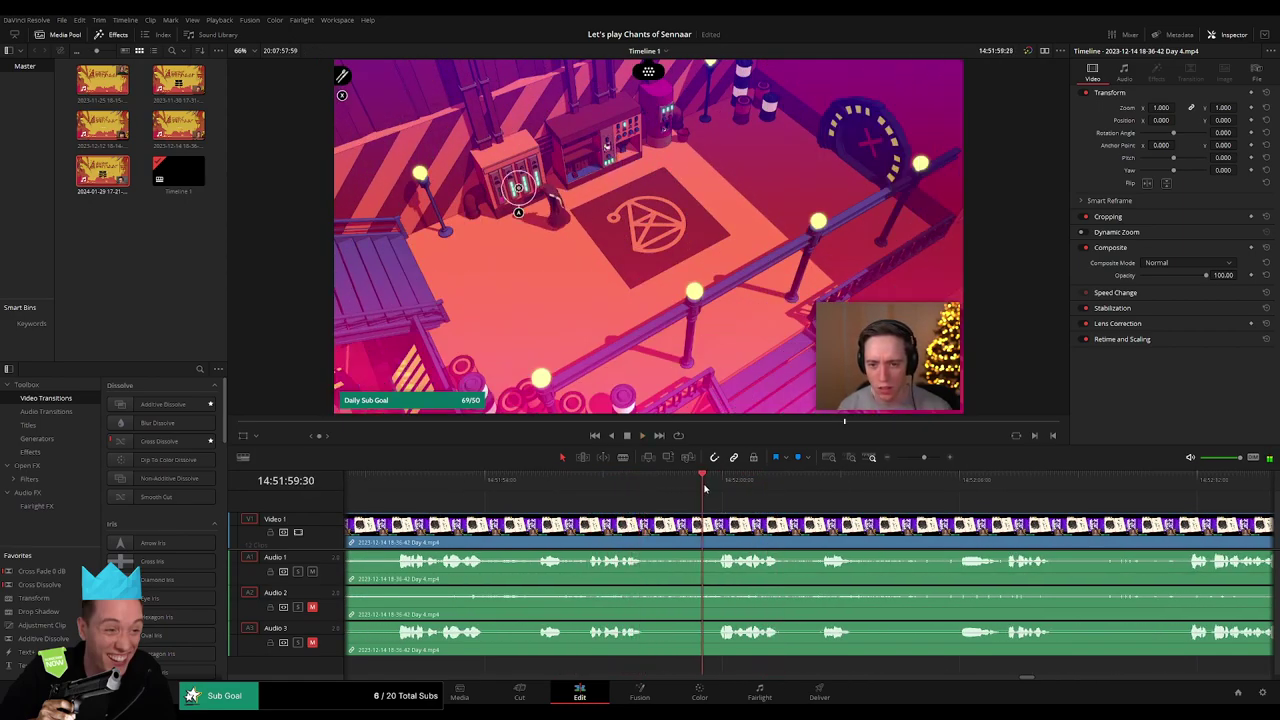
click(717, 488)
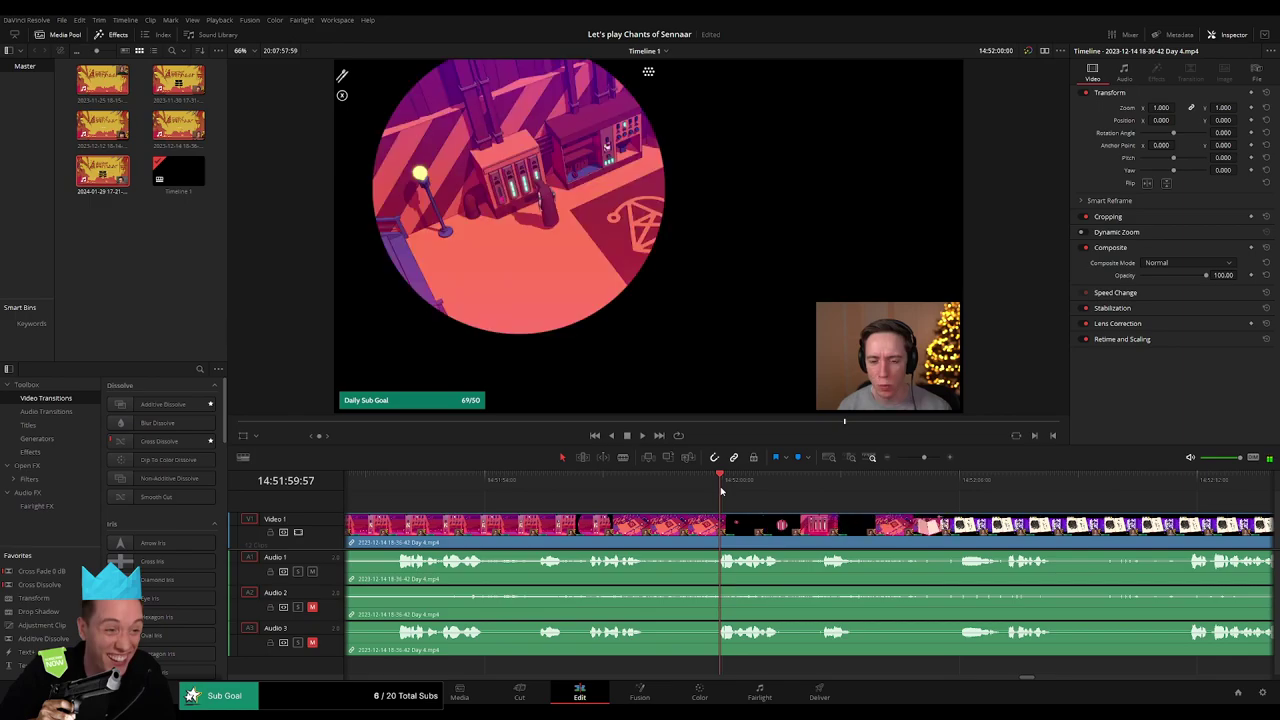
drag(720, 490, 682, 492)
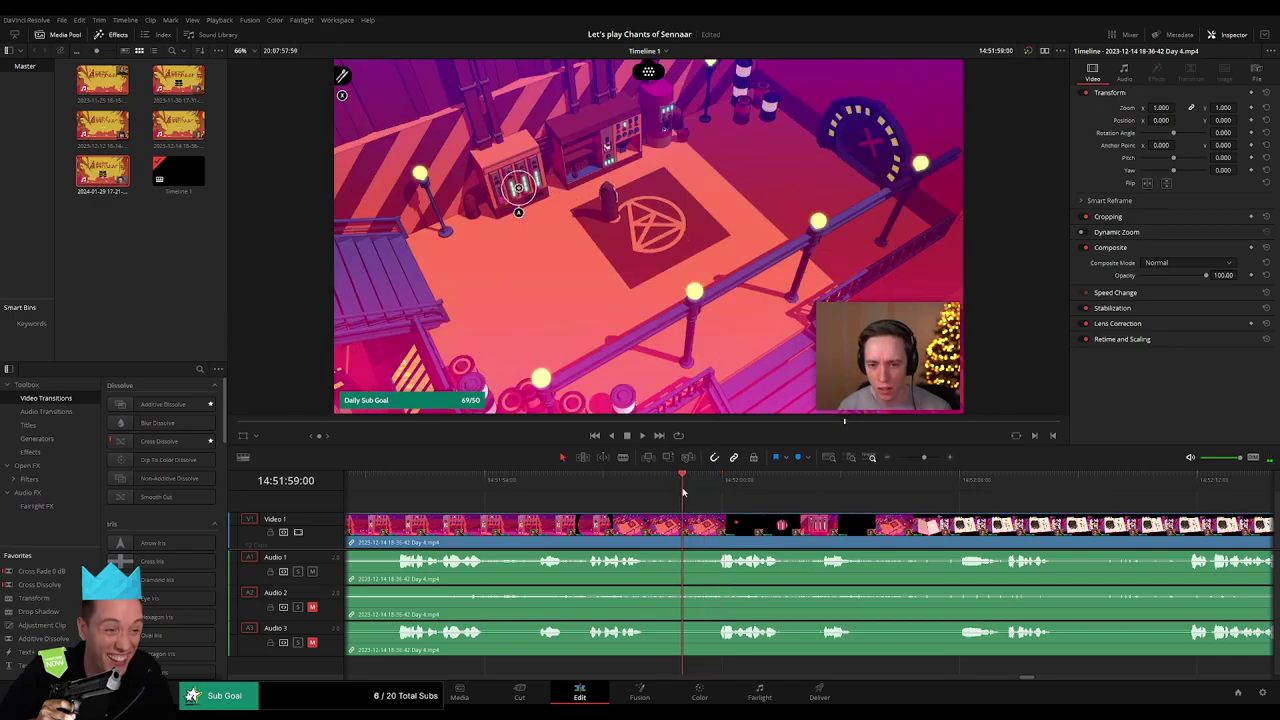
Blade the Day 4 clip just before the iris transition and play through it
click(690, 530)
key(a)
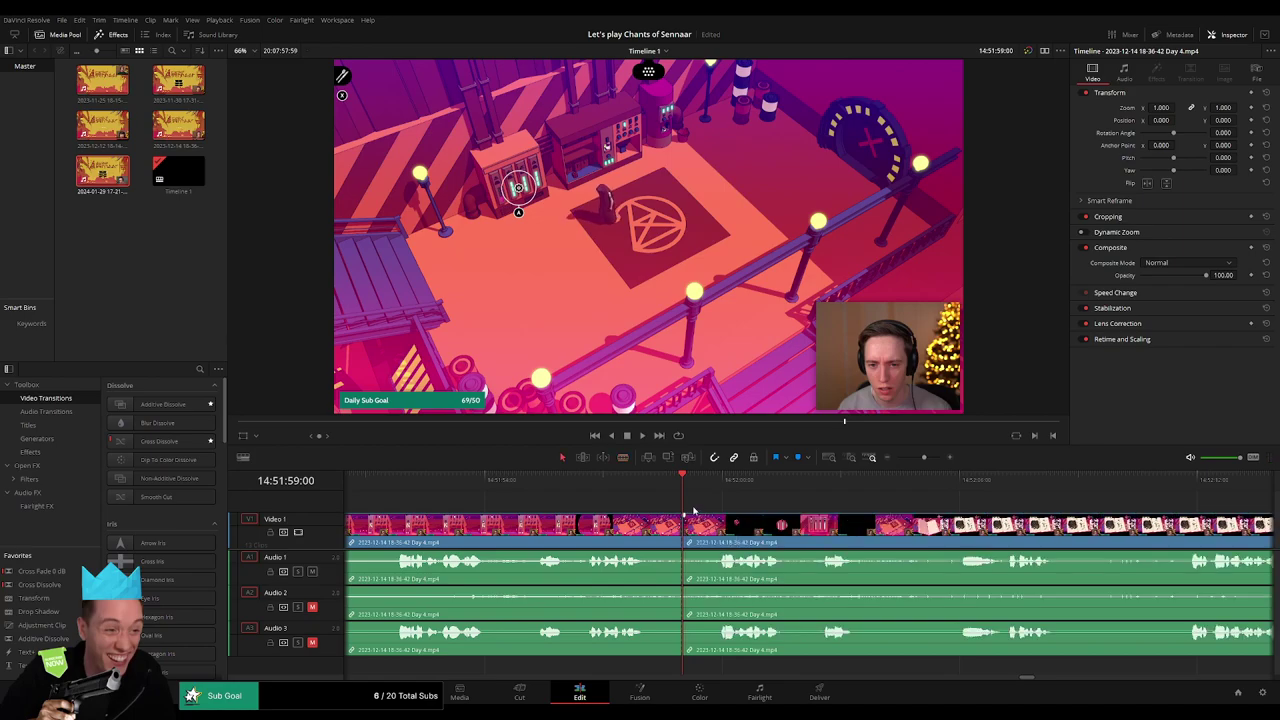
drag(698, 505, 720, 485)
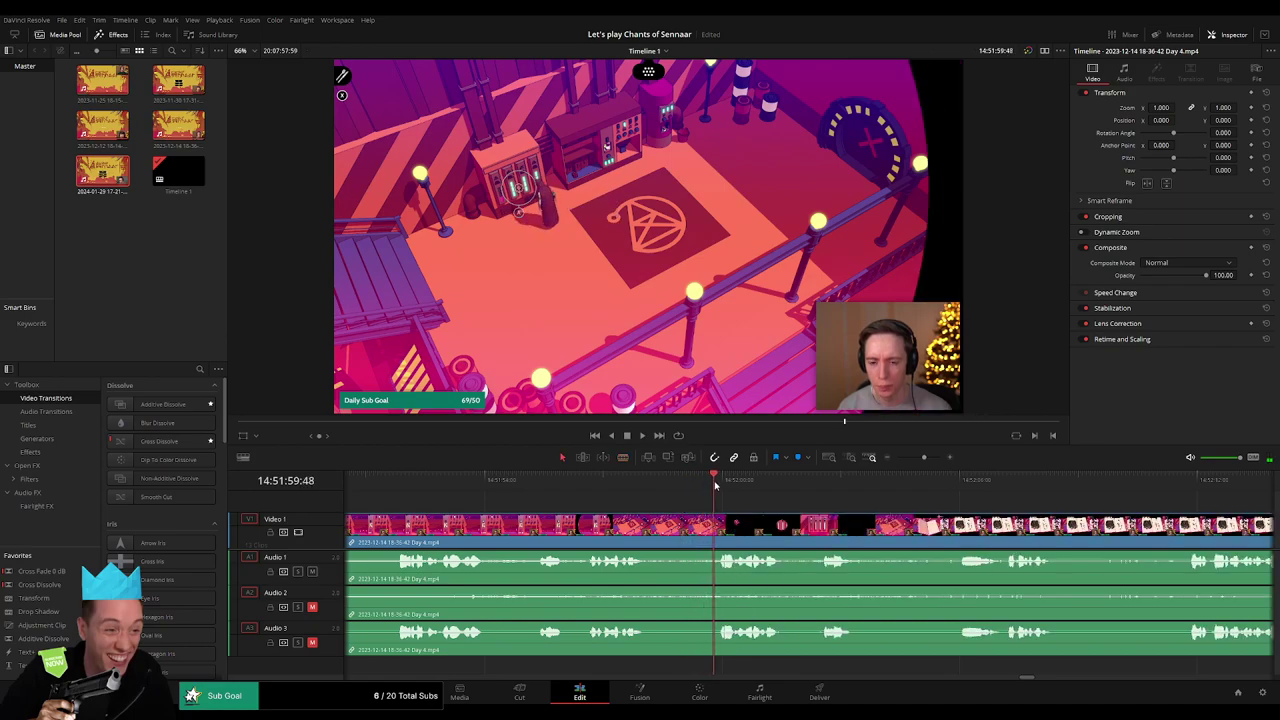
key(space)
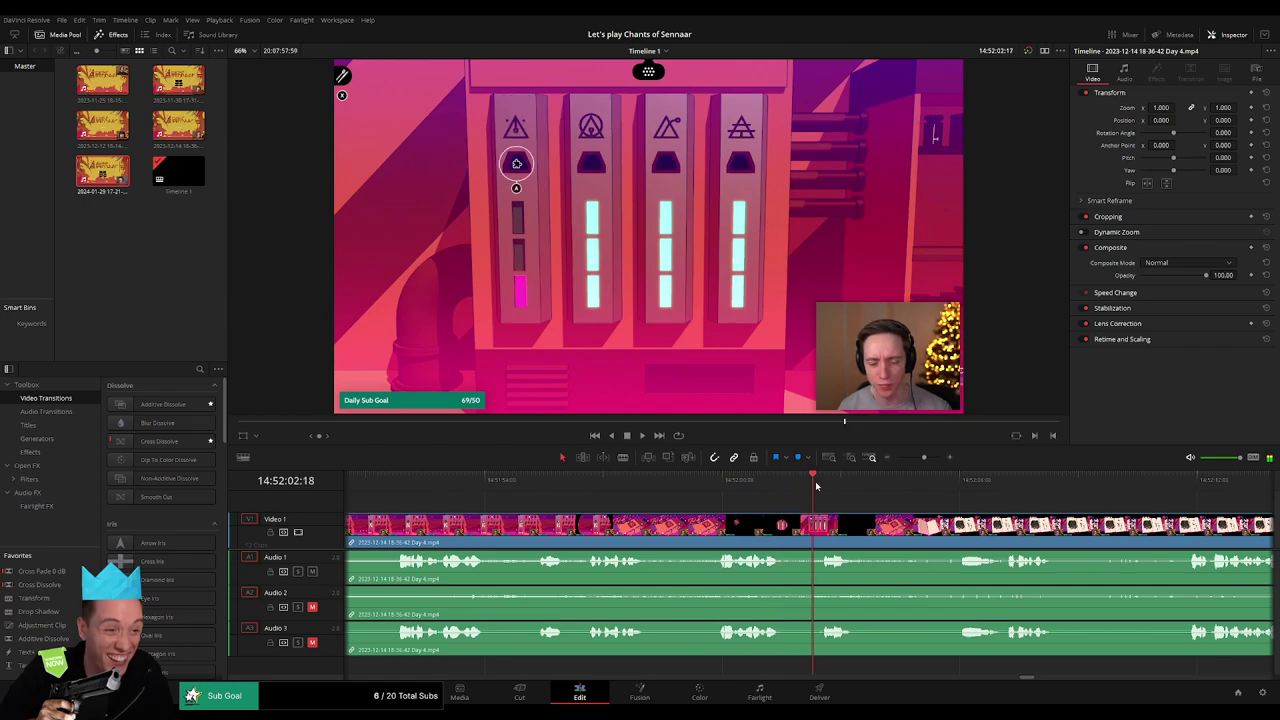
scroll(681, 502, right, 5)
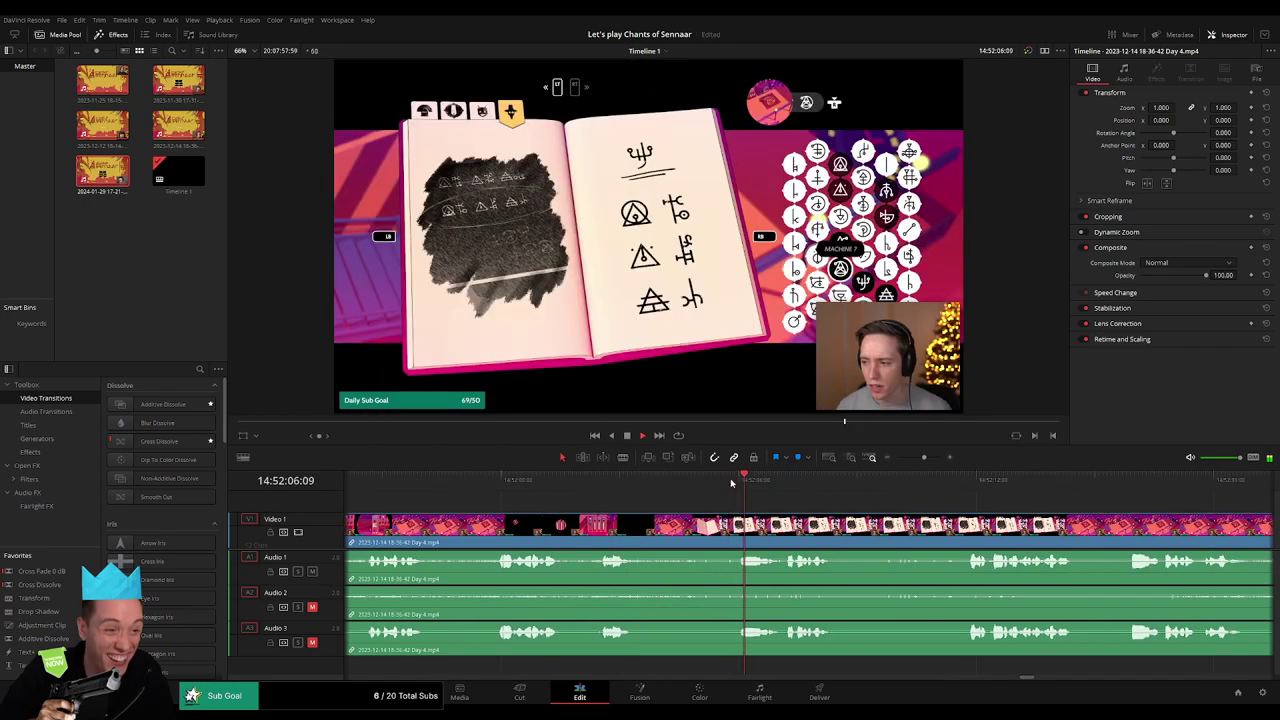
scroll(600, 489, right, 4)
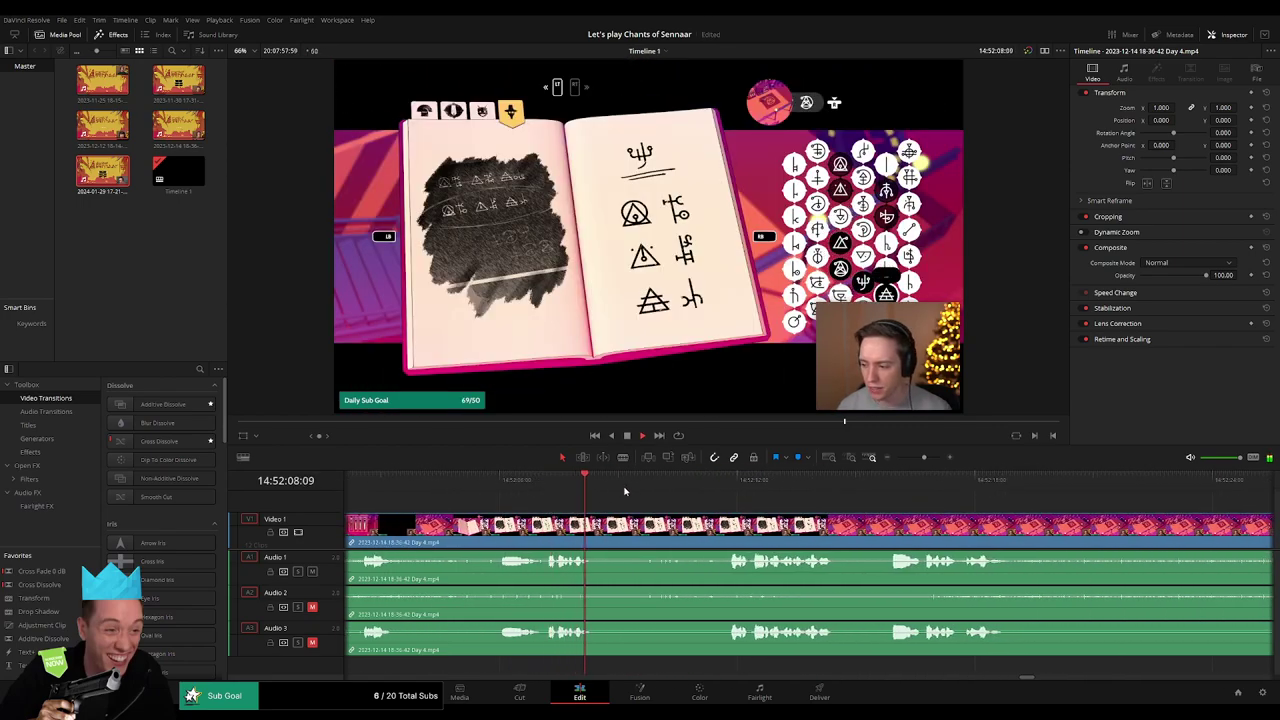
click(716, 488)
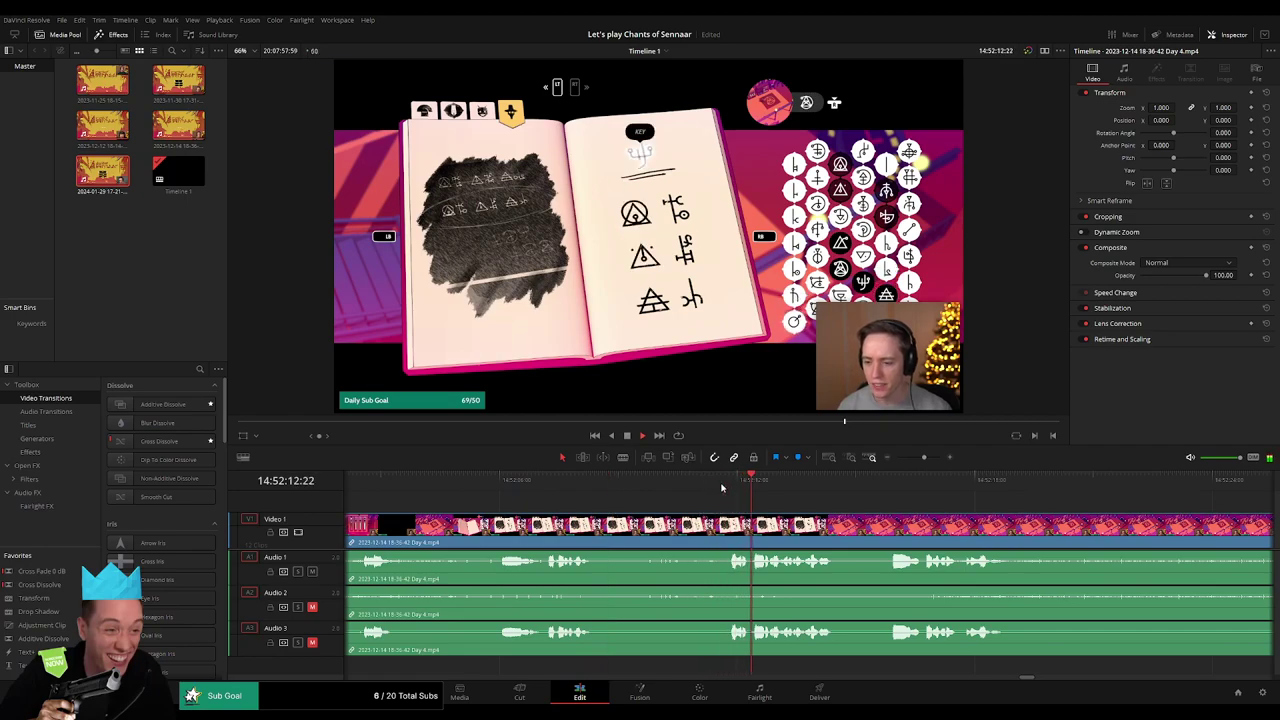
click(730, 488)
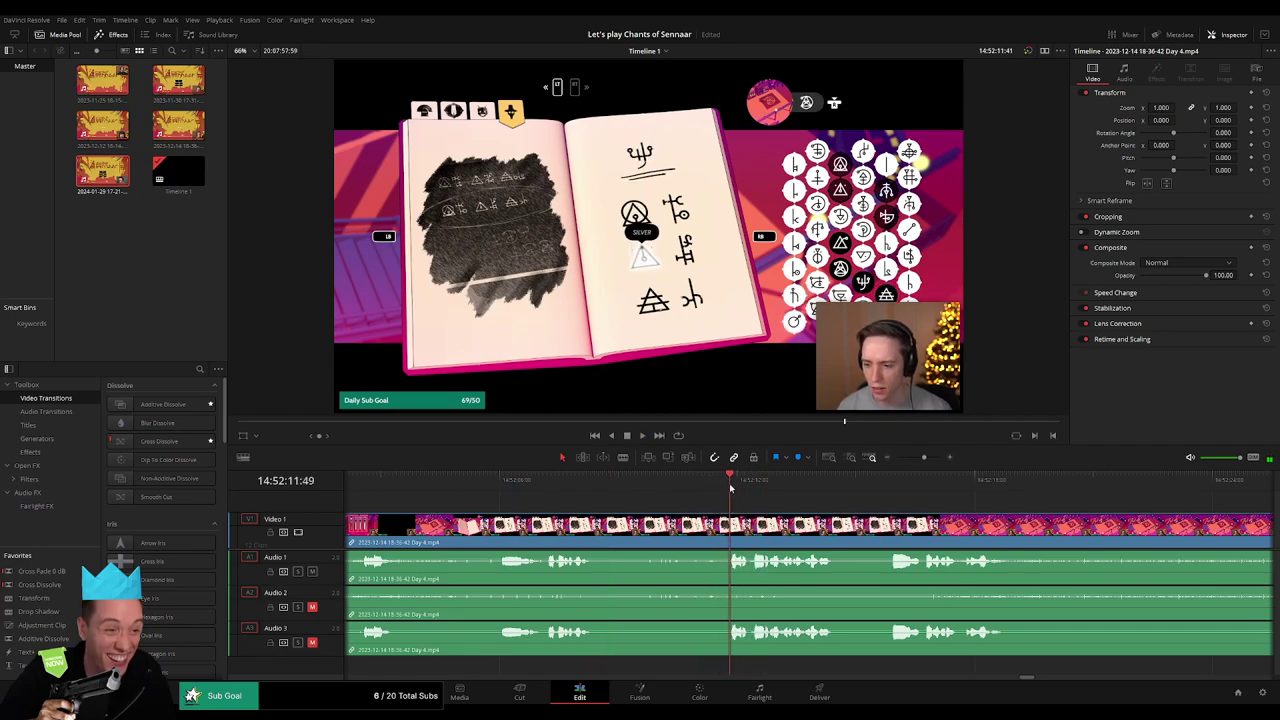
Blade again a few seconds later near 14:52:11 and drag an Audio 1 fade at the cut
drag(729, 485, 697, 490)
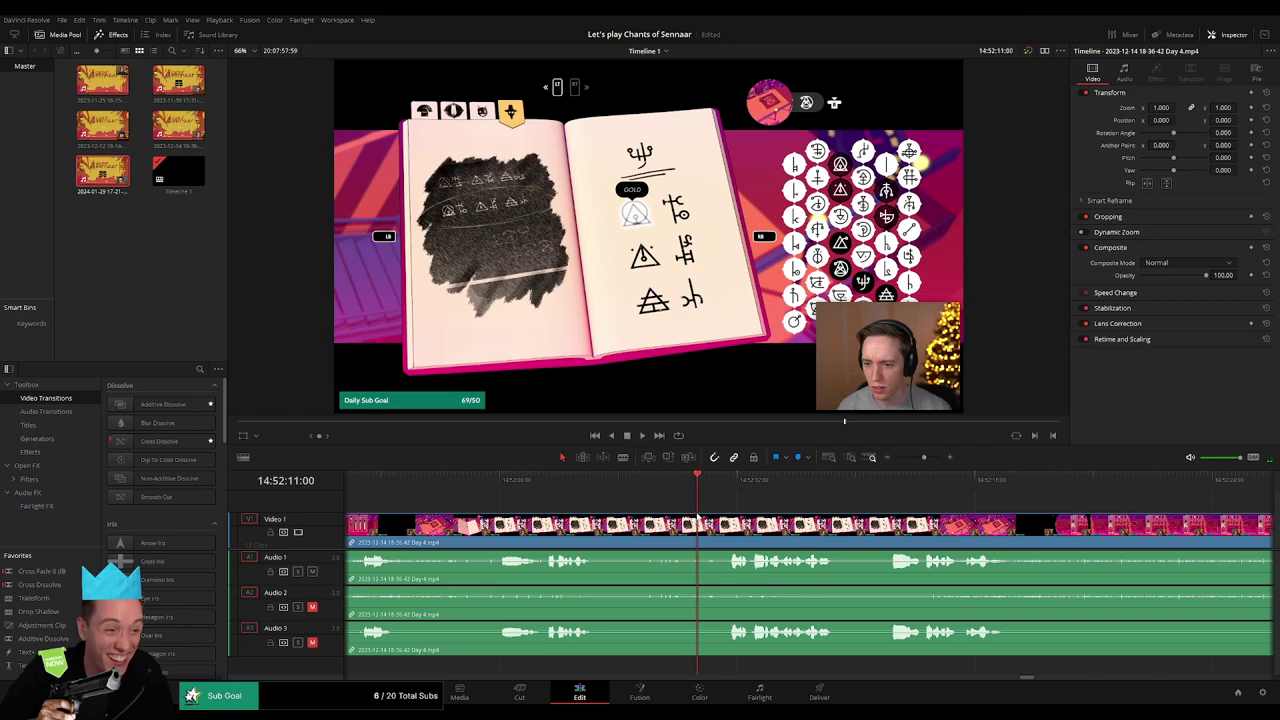
click(698, 526)
key(a)
mouse_move(705, 524)
mouse_down()
mouse_move(737, 522)
mouse_move(661, 550)
mouse_up()
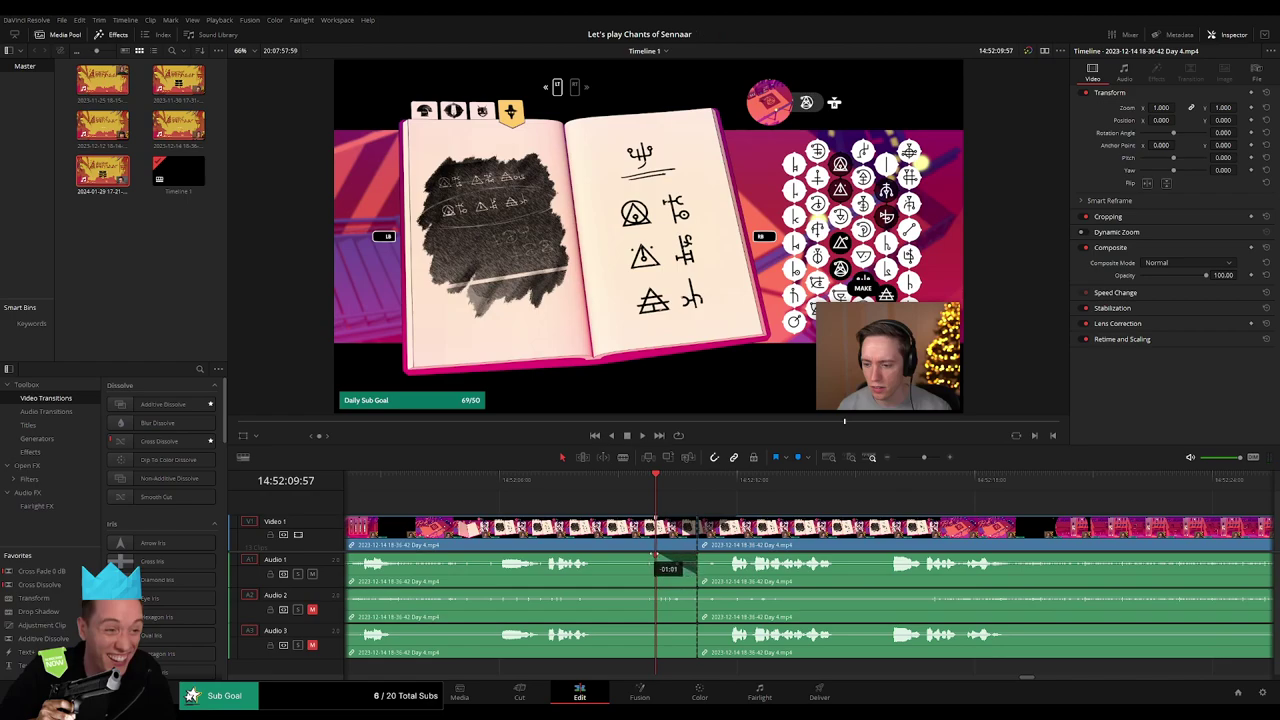
Lengthen the Audio 2 and Audio 3 fades at the 14:52:11 cut and play it back
click(634, 495)
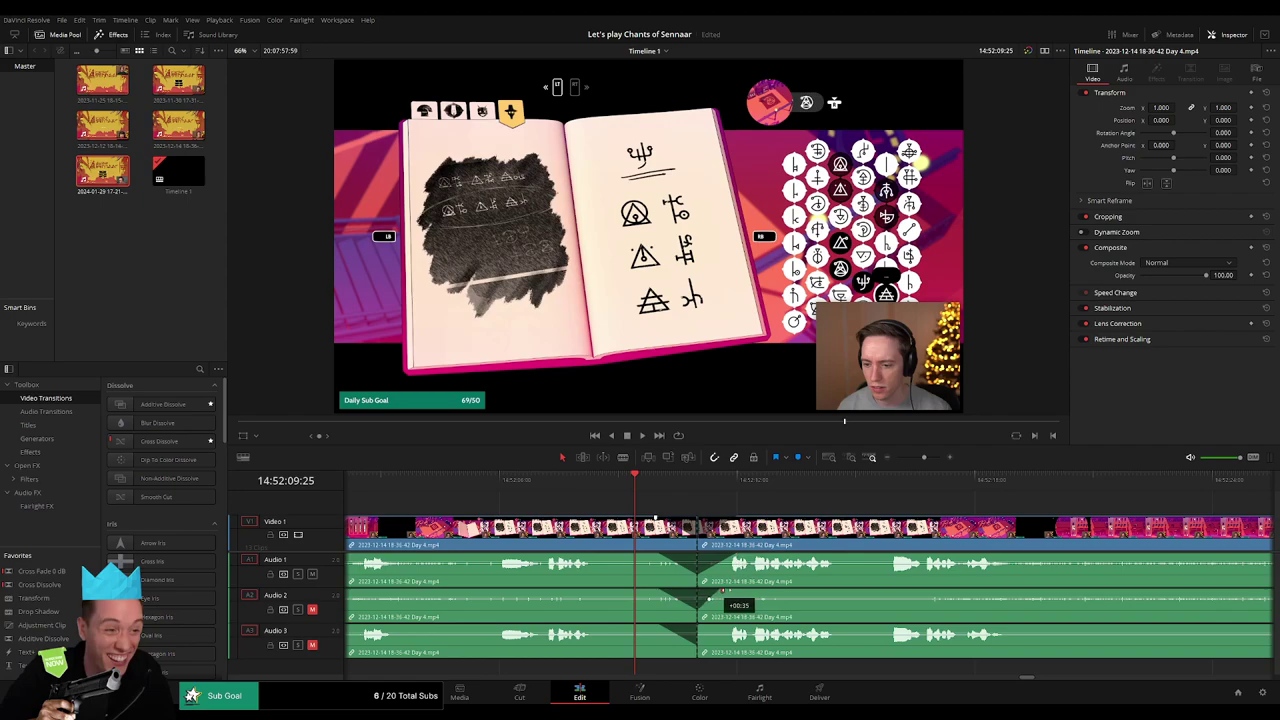
drag(722, 592, 744, 592)
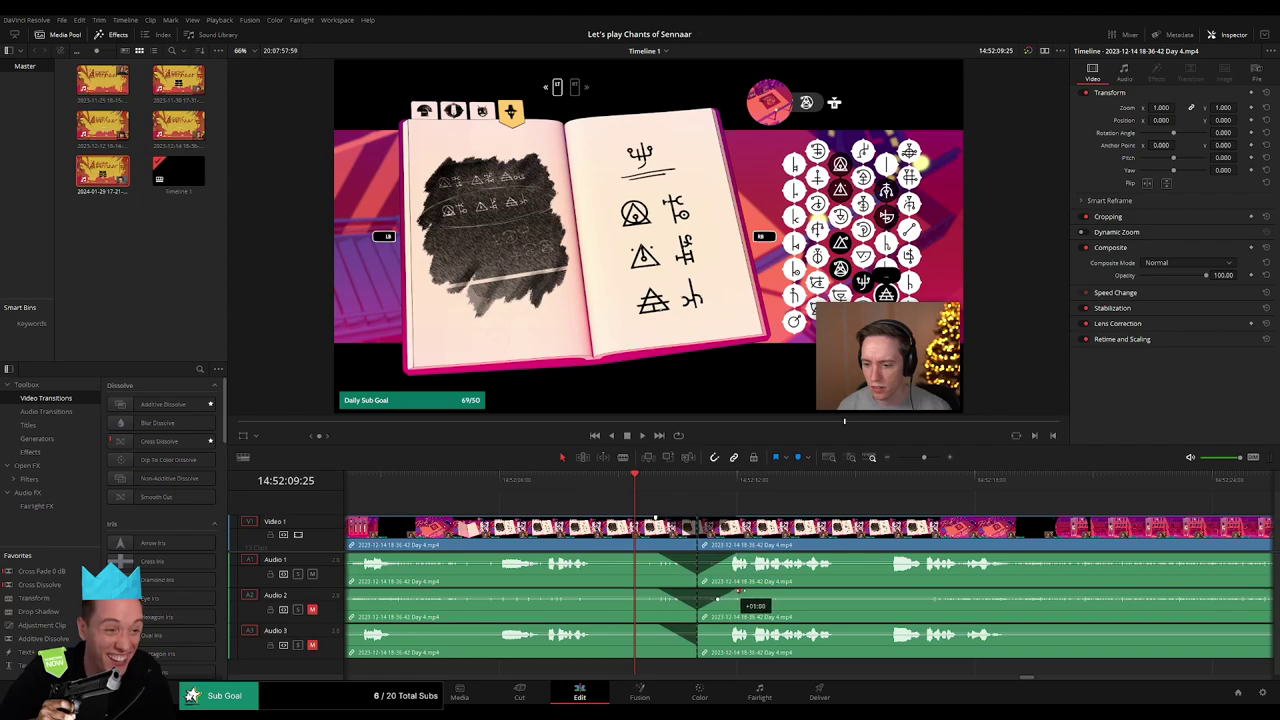
drag(697, 627, 720, 633)
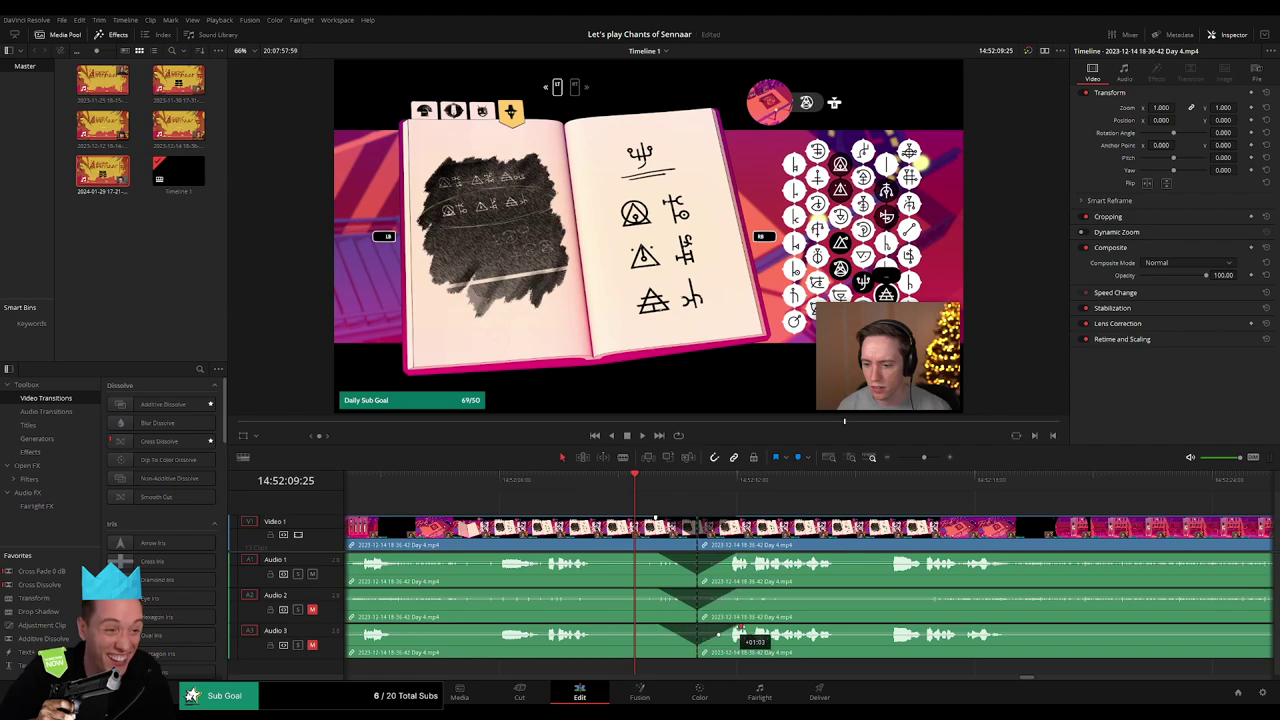
key(space)
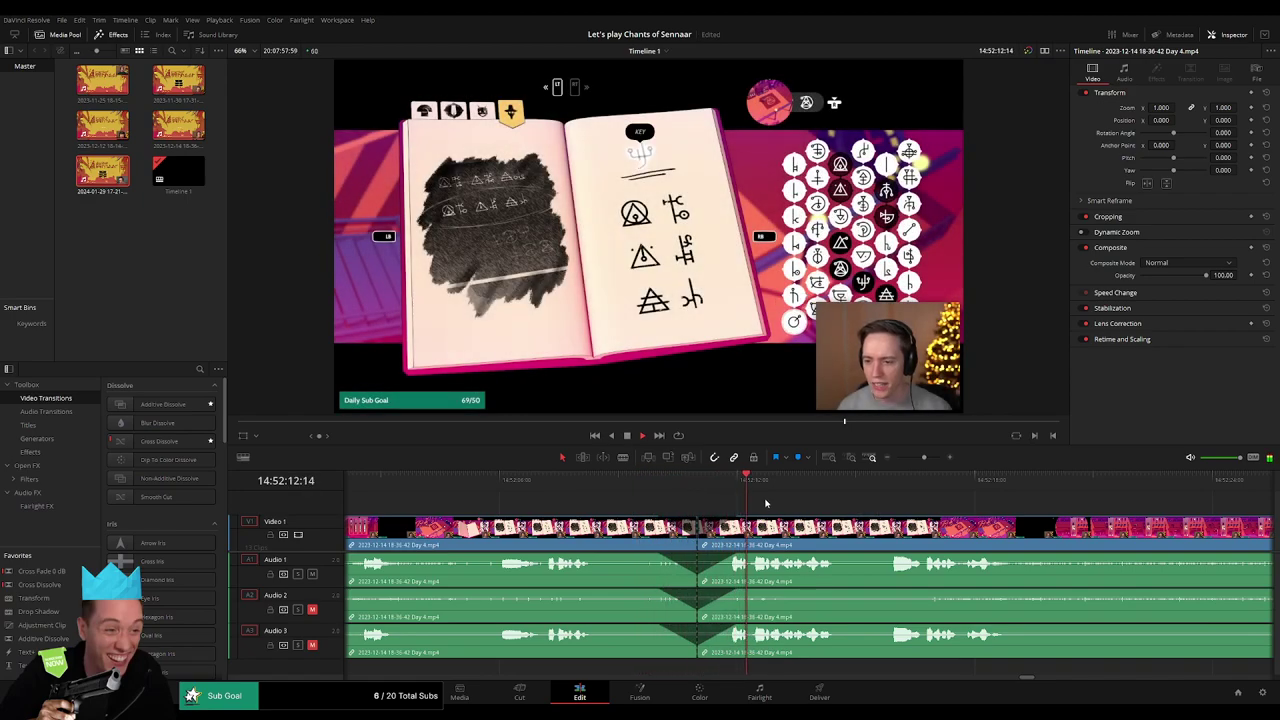
click(868, 482)
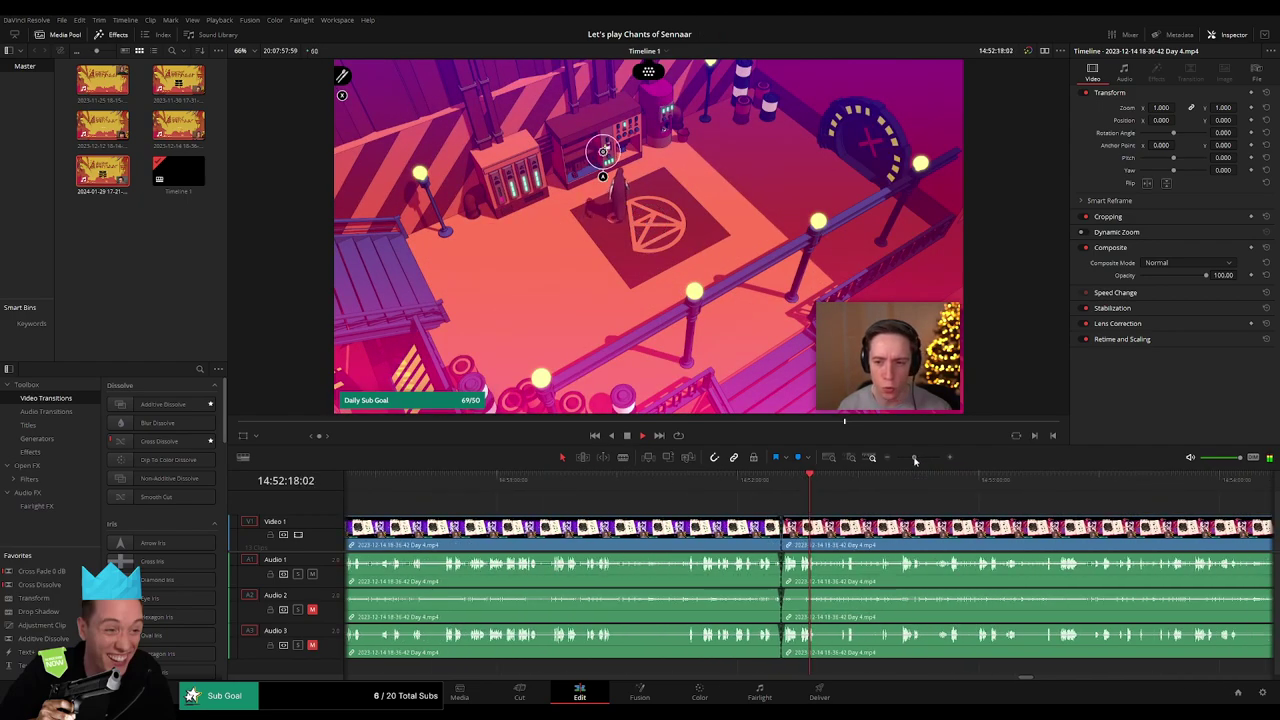
Slide the short Day 4 piece to 16:00:00:00 and delete the gap before Day 5
drag(925, 458, 897, 458)
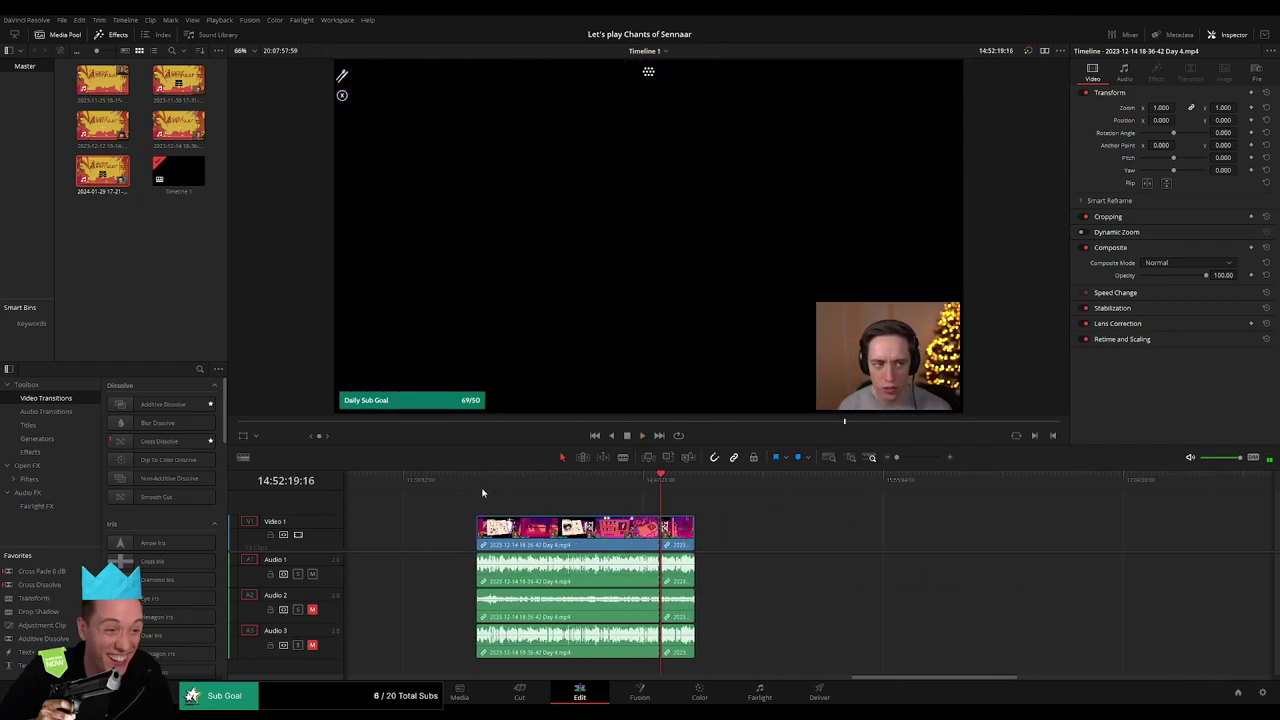
scroll(575, 494, down, 2)
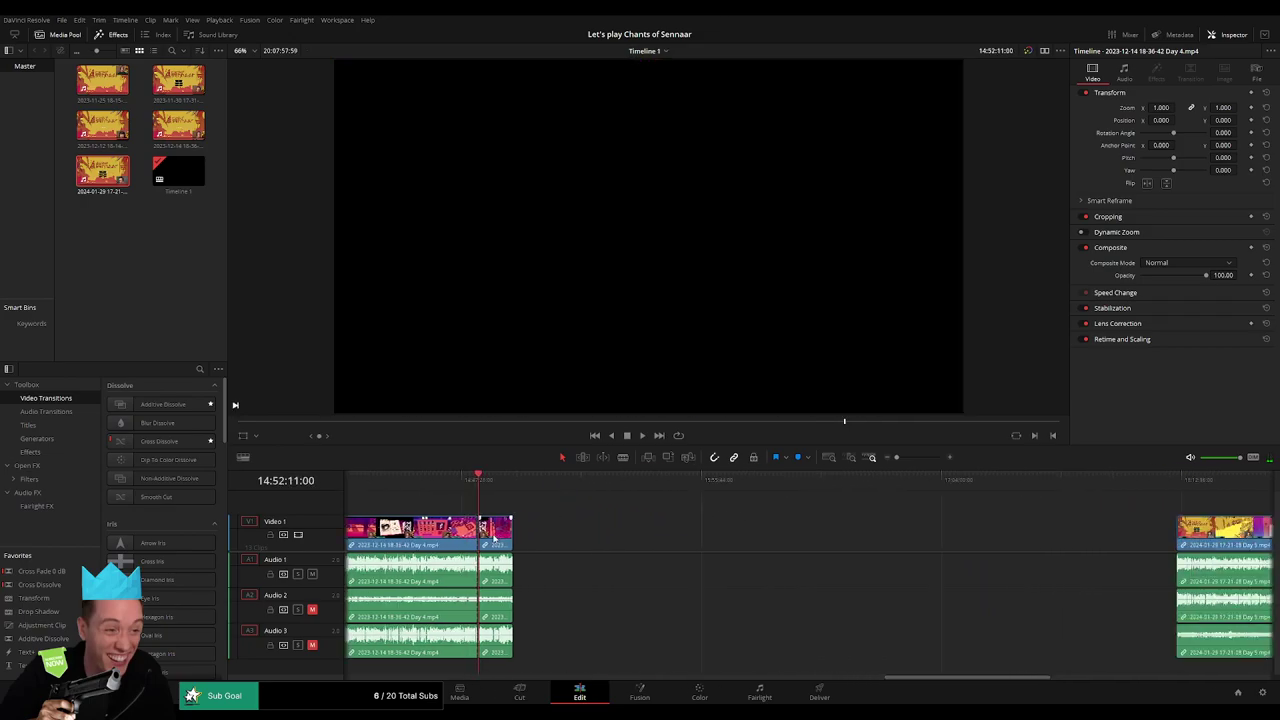
drag(495, 530, 797, 530)
click(499, 490)
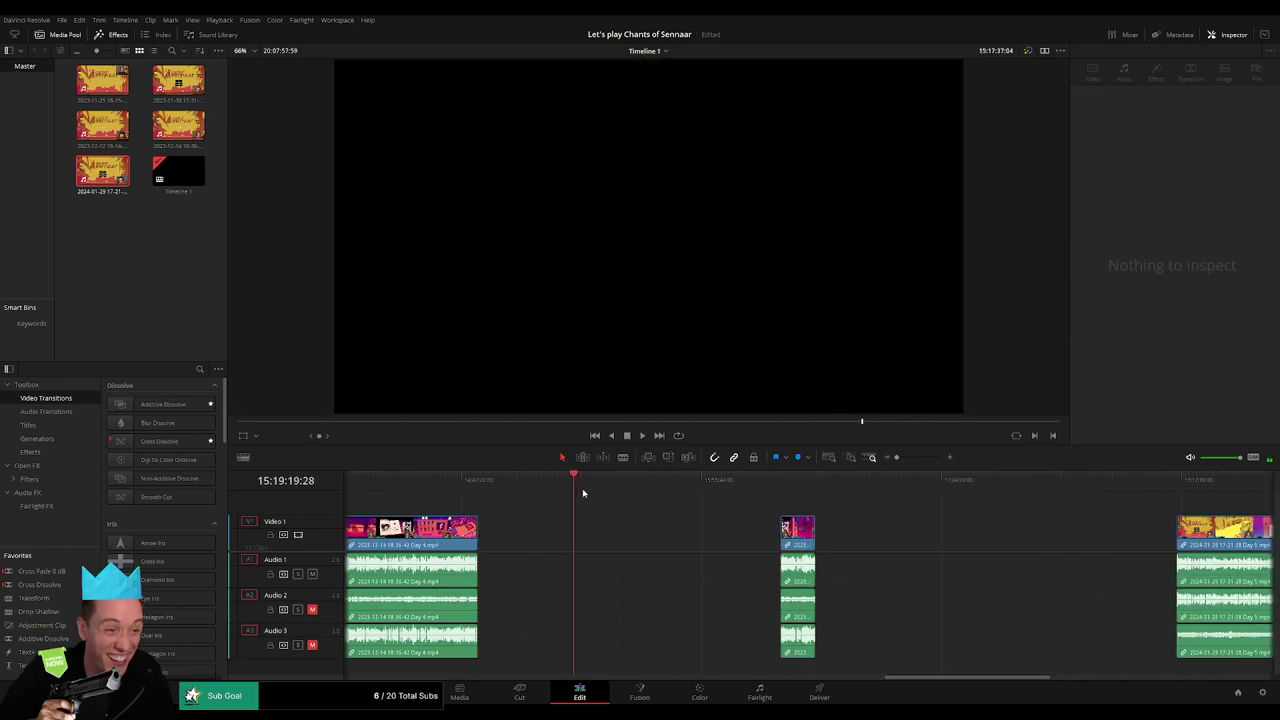
drag(637, 500, 710, 506)
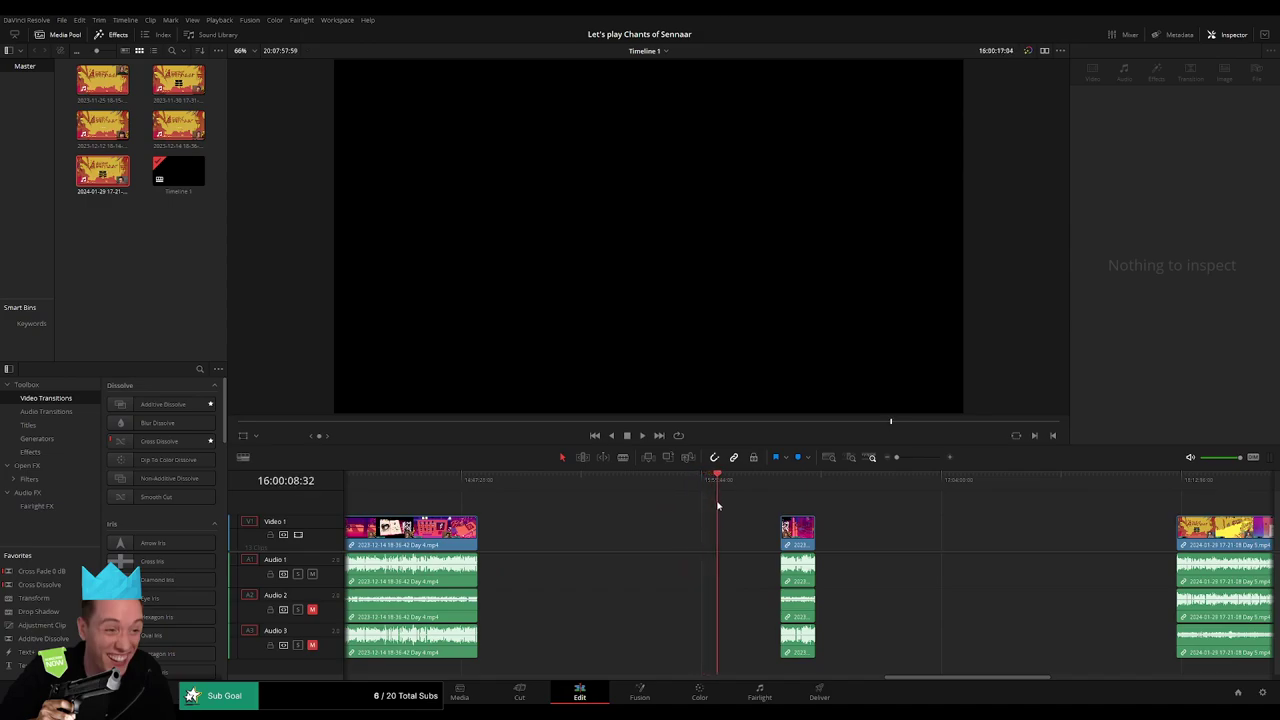
drag(793, 537, 730, 537)
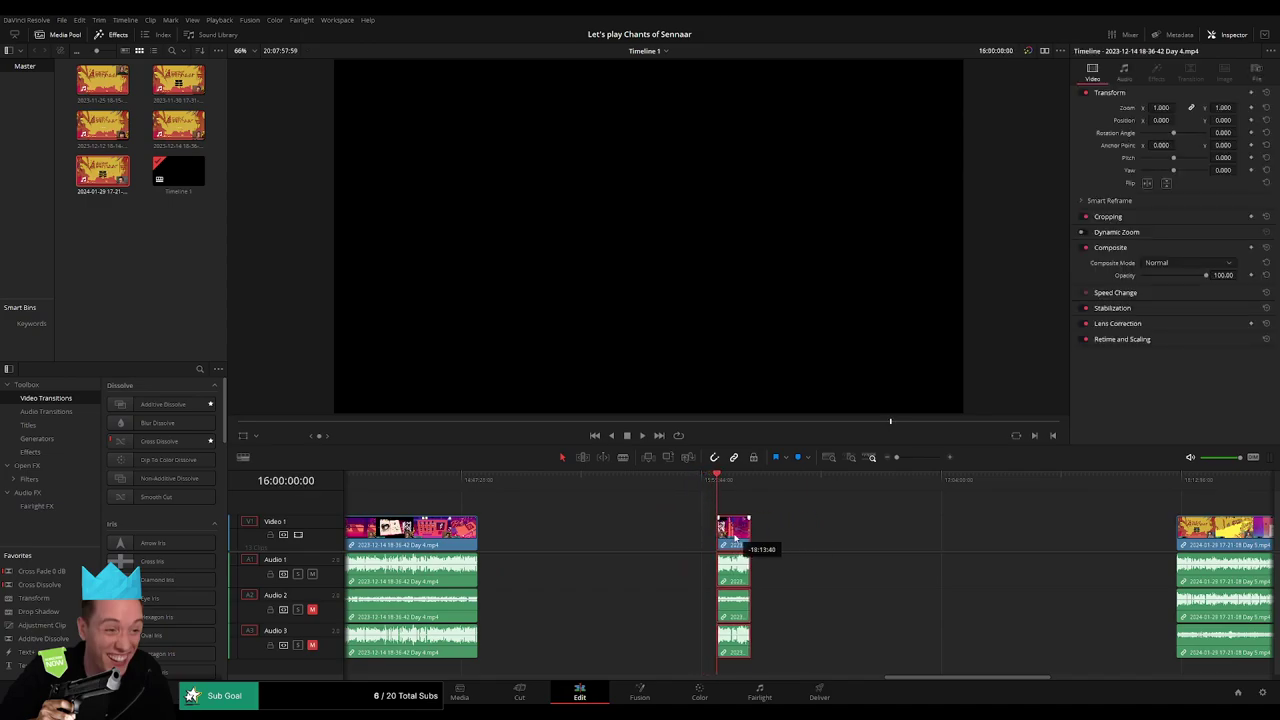
scroll(681, 508, right, 3)
key(Delete)
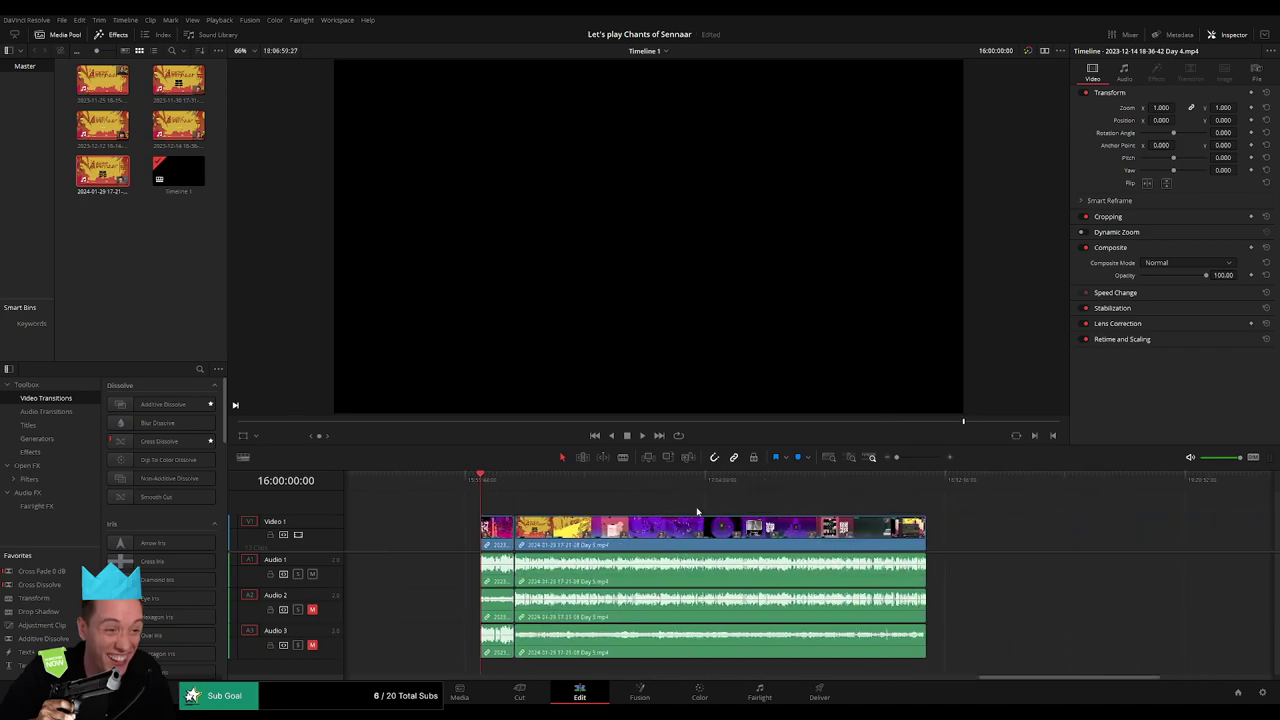
key(space)
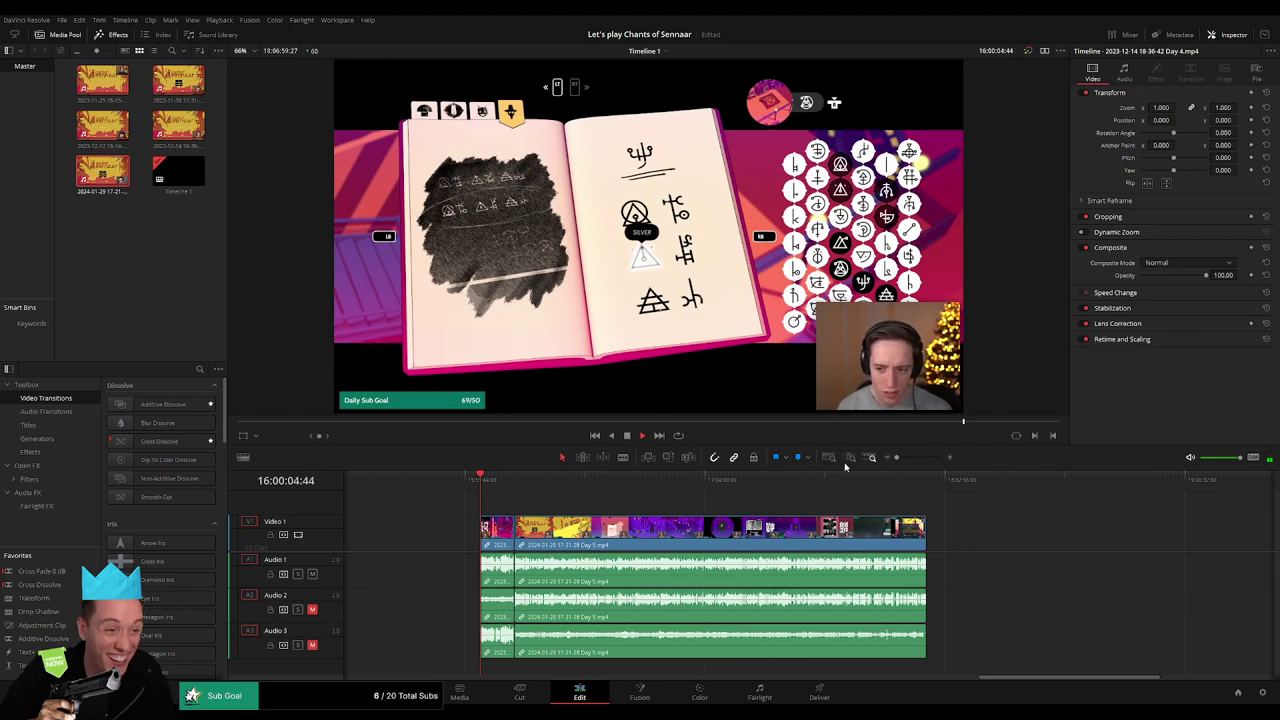
Undo and redo the gap removal, then check the Day 4–Day 5 join starts on the title screen
key(ctrl+z)
key(ctrl+shift+z)
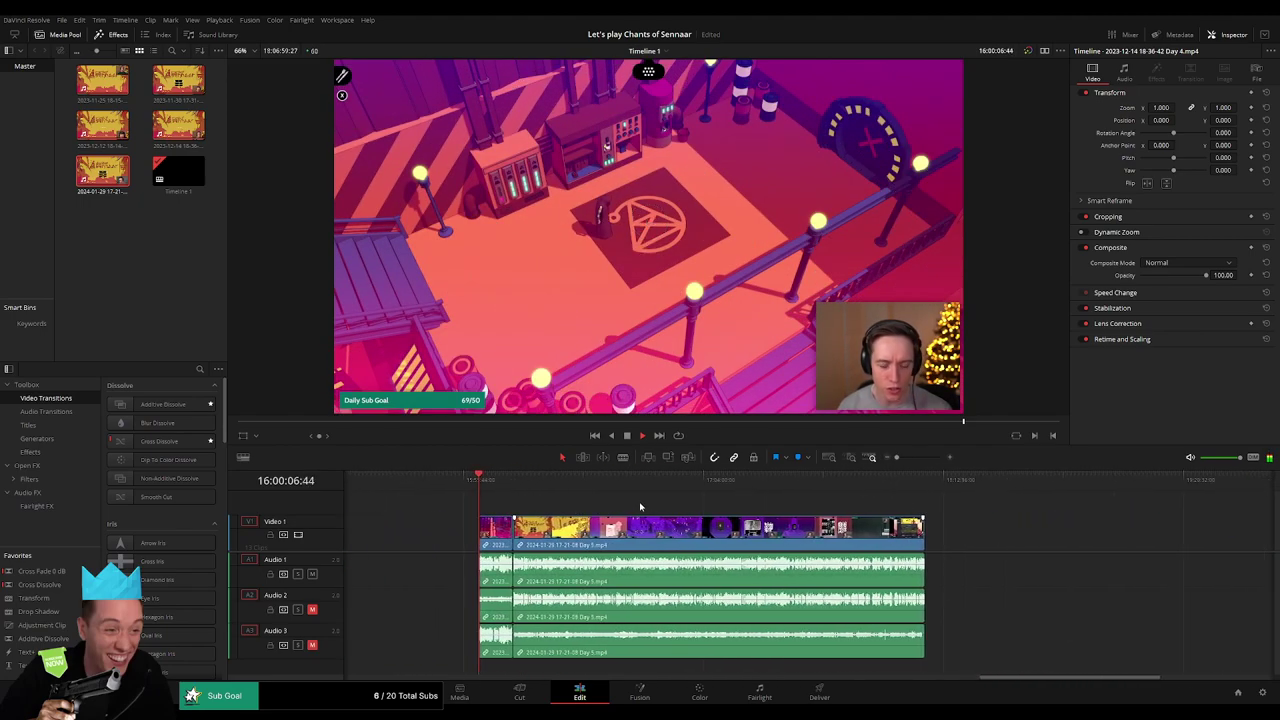
click(153, 313)
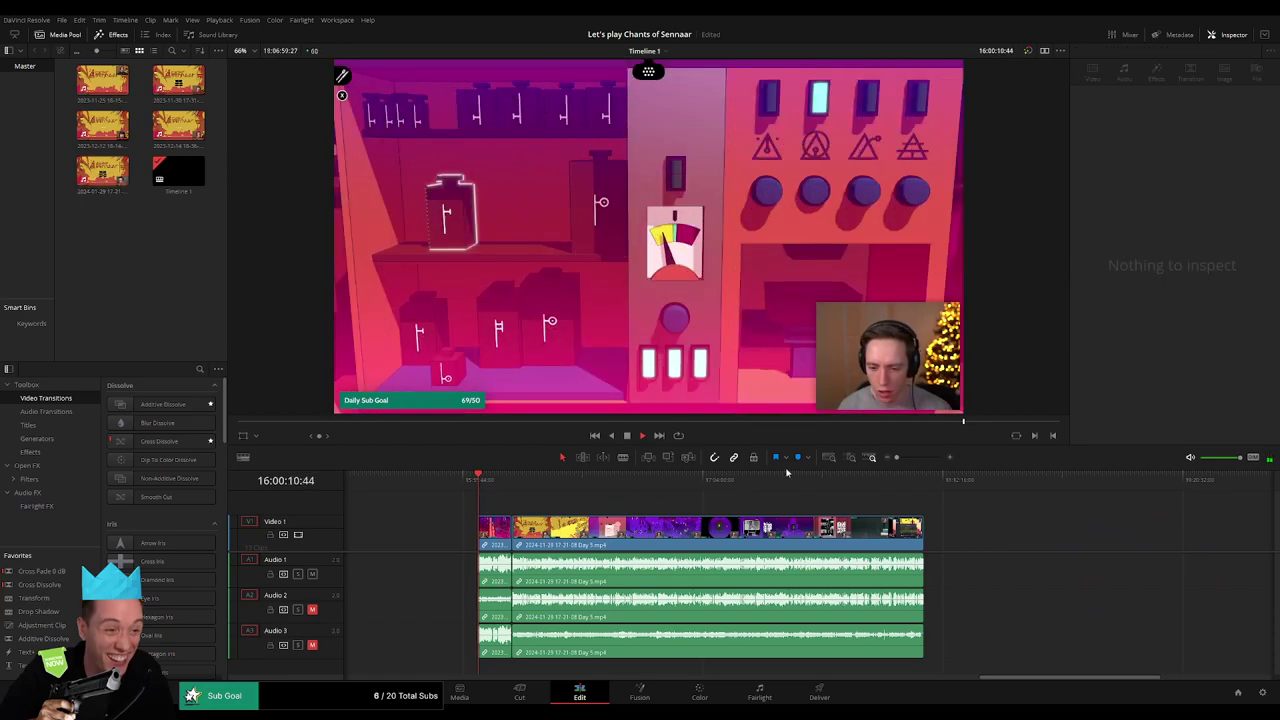
scroll(787, 480, up, 3)
scroll(595, 513, right, 3)
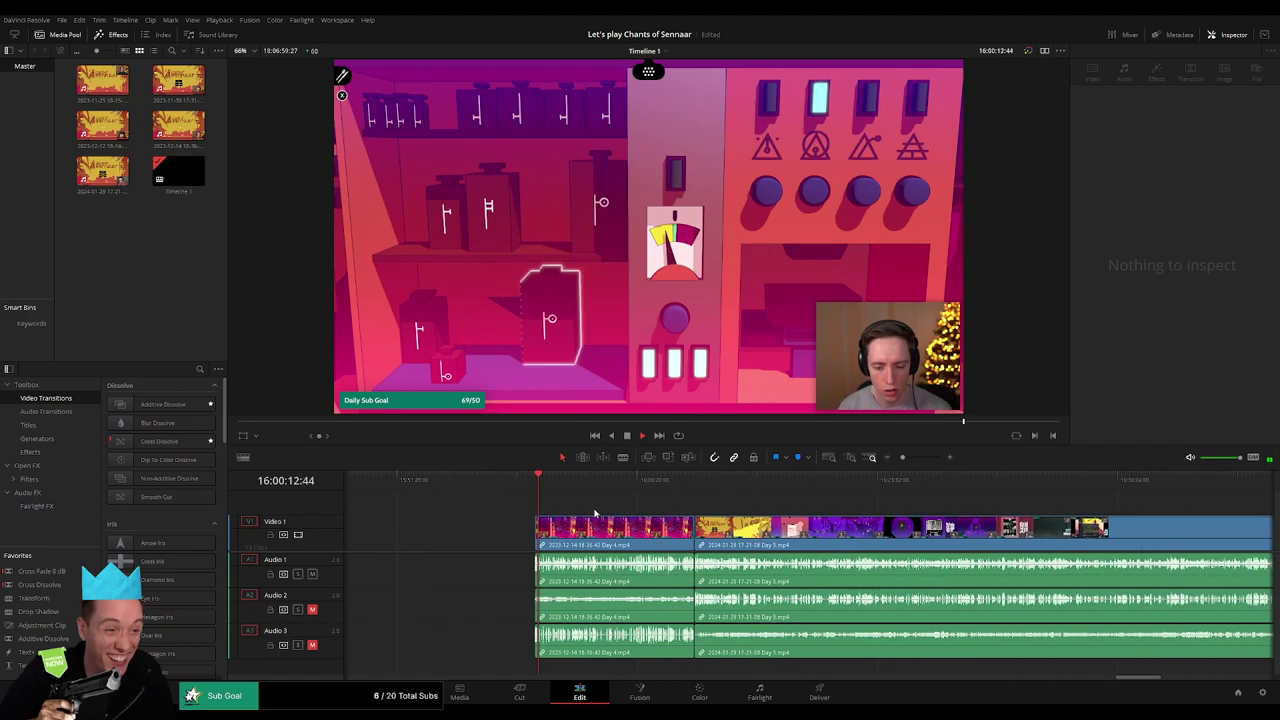
drag(595, 513, 695, 480)
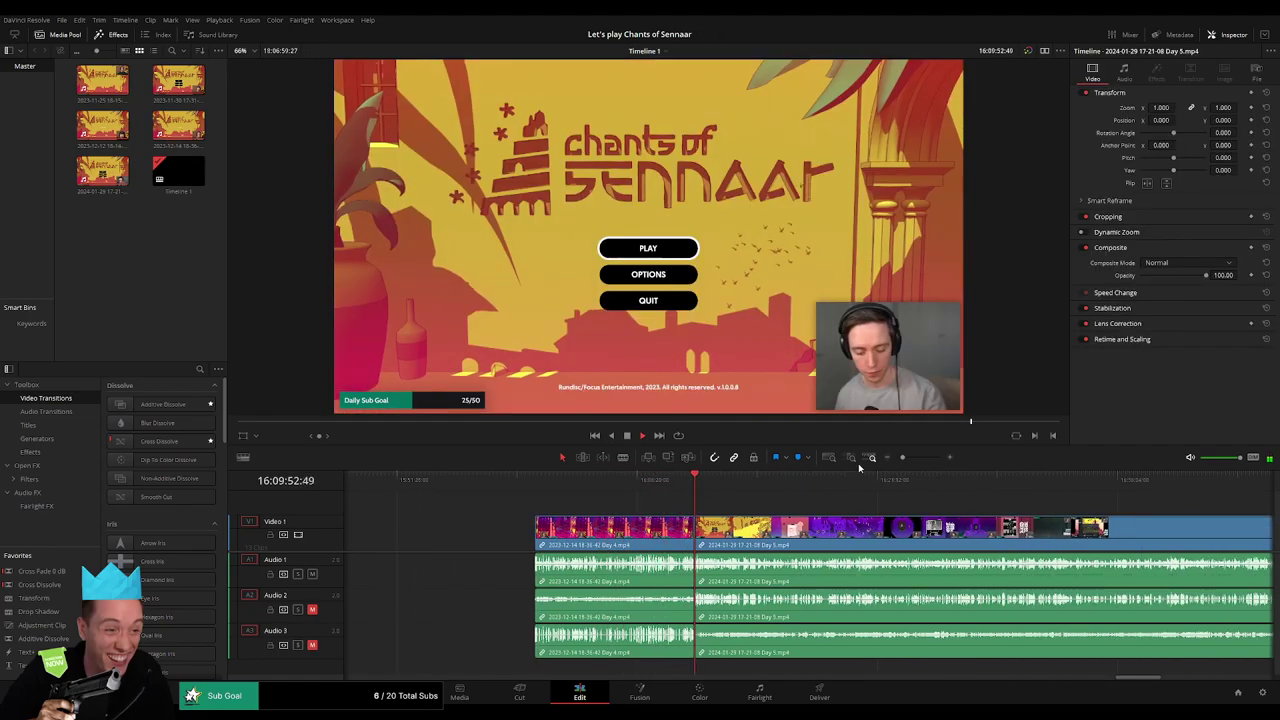
scroll(858, 467, up, 3)
click(817, 556)
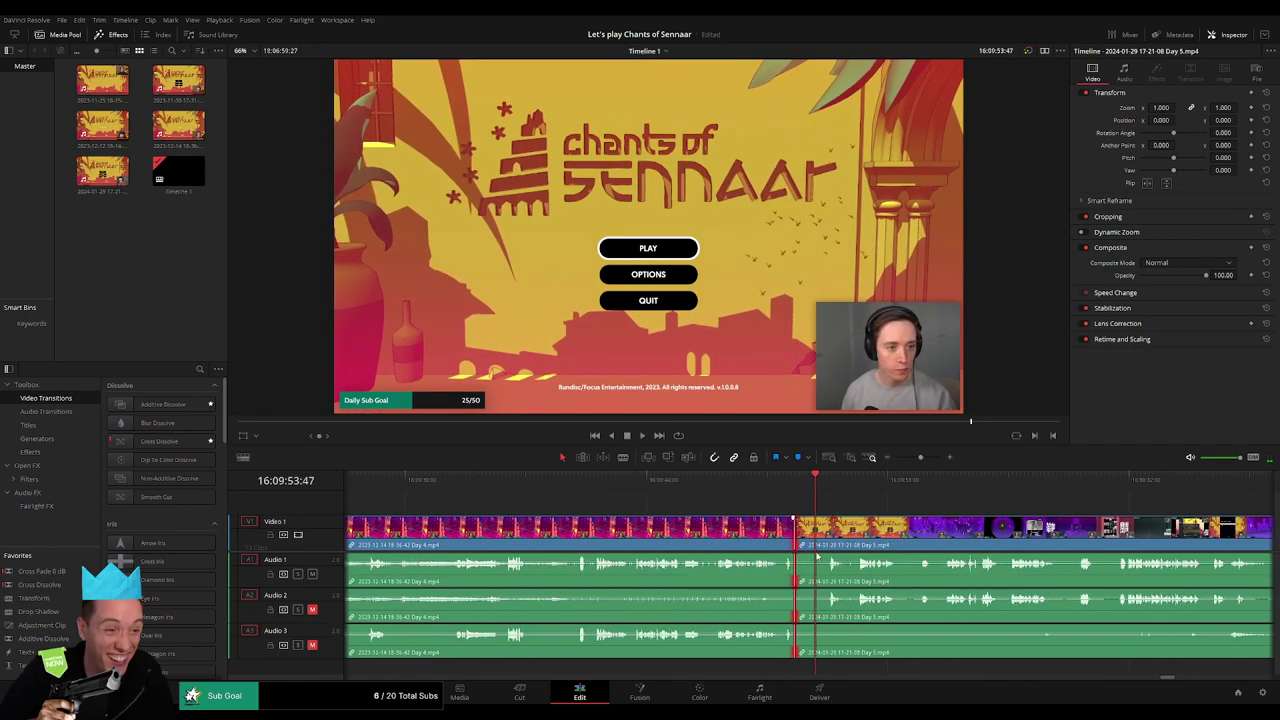
click(578, 481)
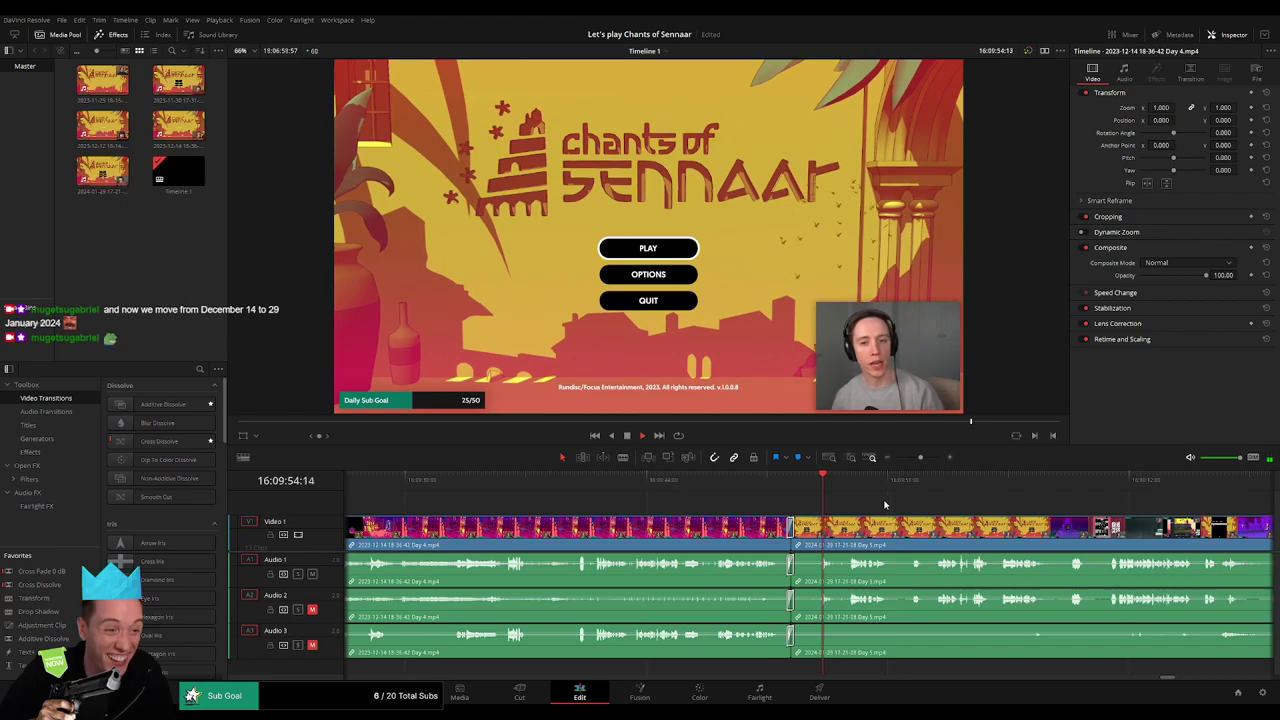
scroll(850, 507, right, 3)
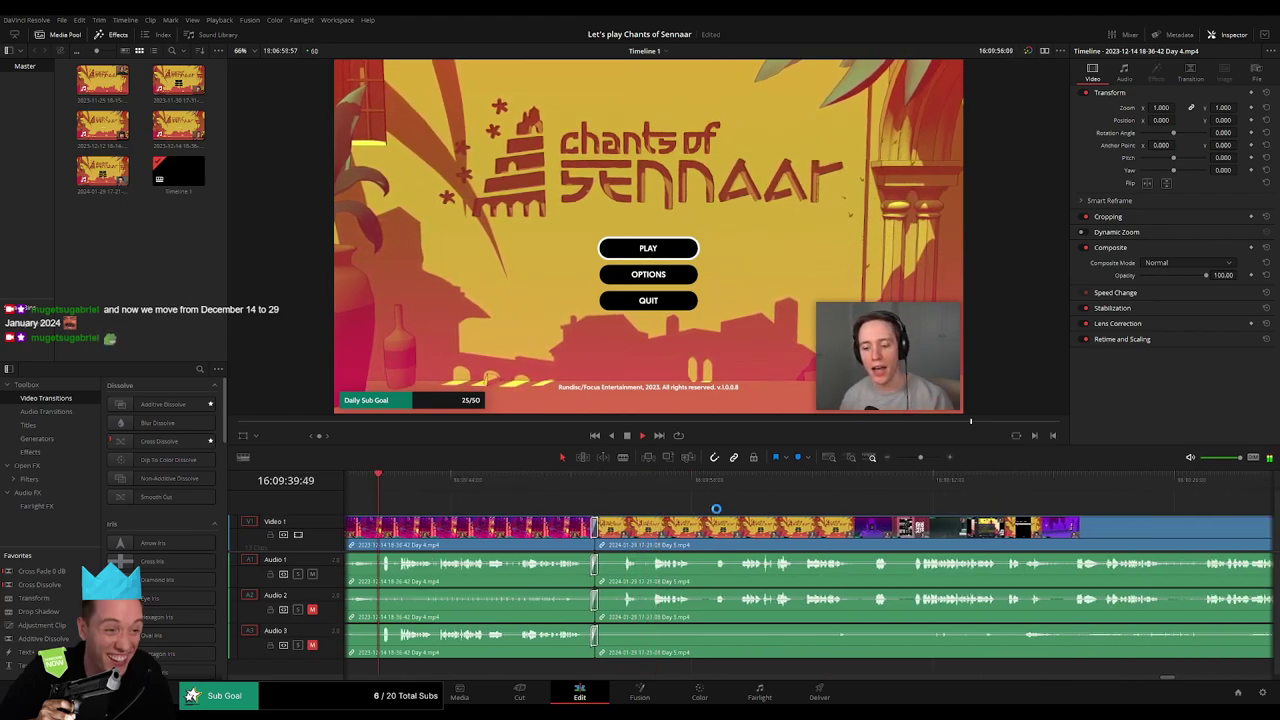
Scrub past the Day 4/Day 5 join, zoom out, and scroll to the Day 5 clip
drag(666, 480, 621, 487)
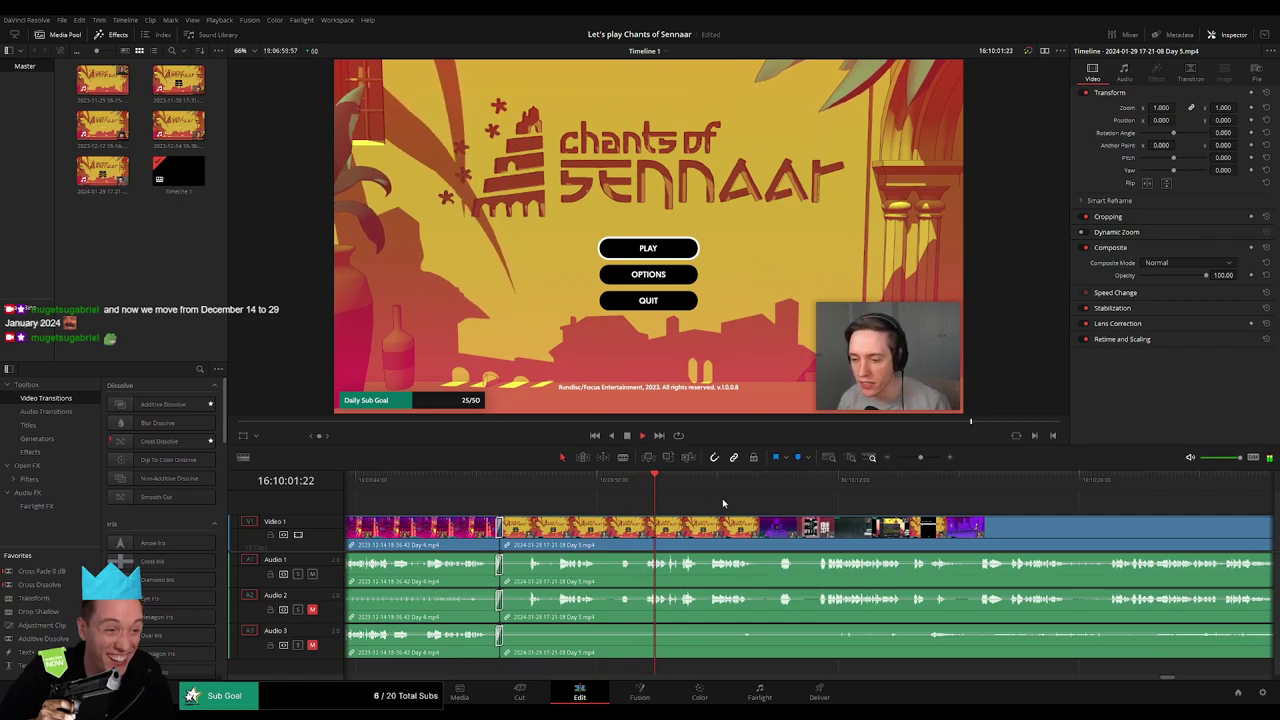
drag(920, 457, 885, 457)
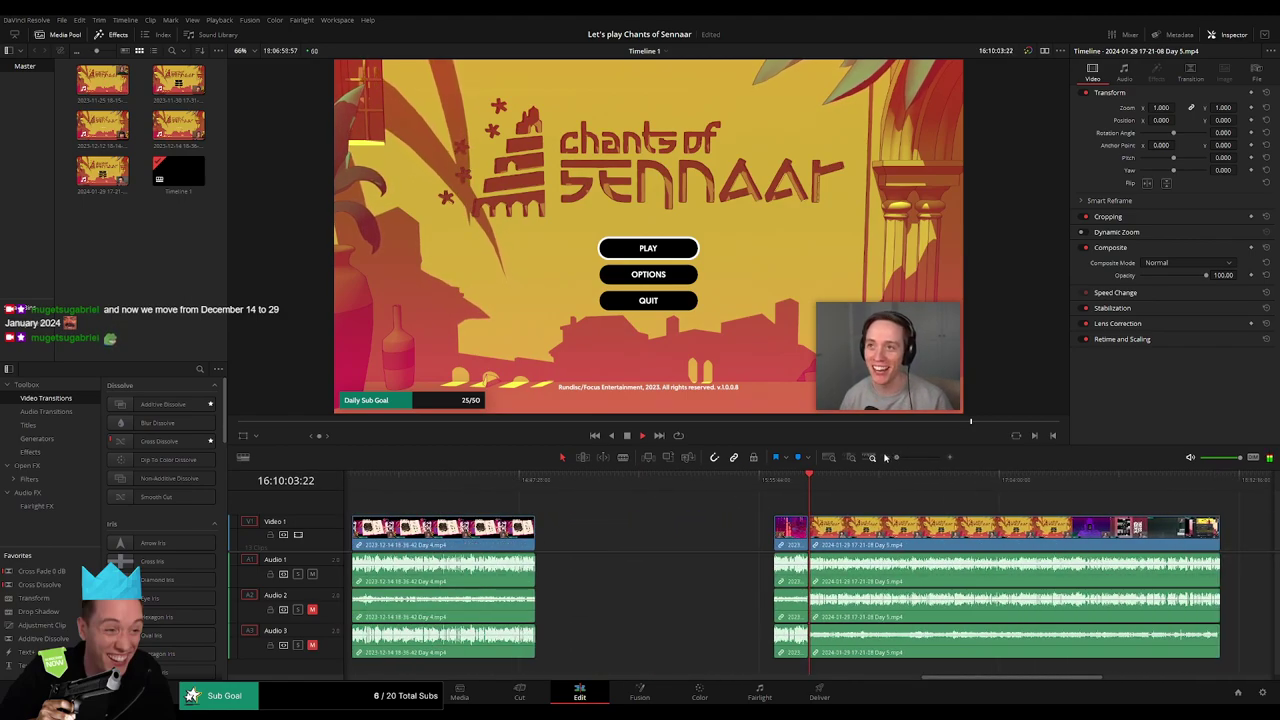
scroll(647, 541, right, 5)
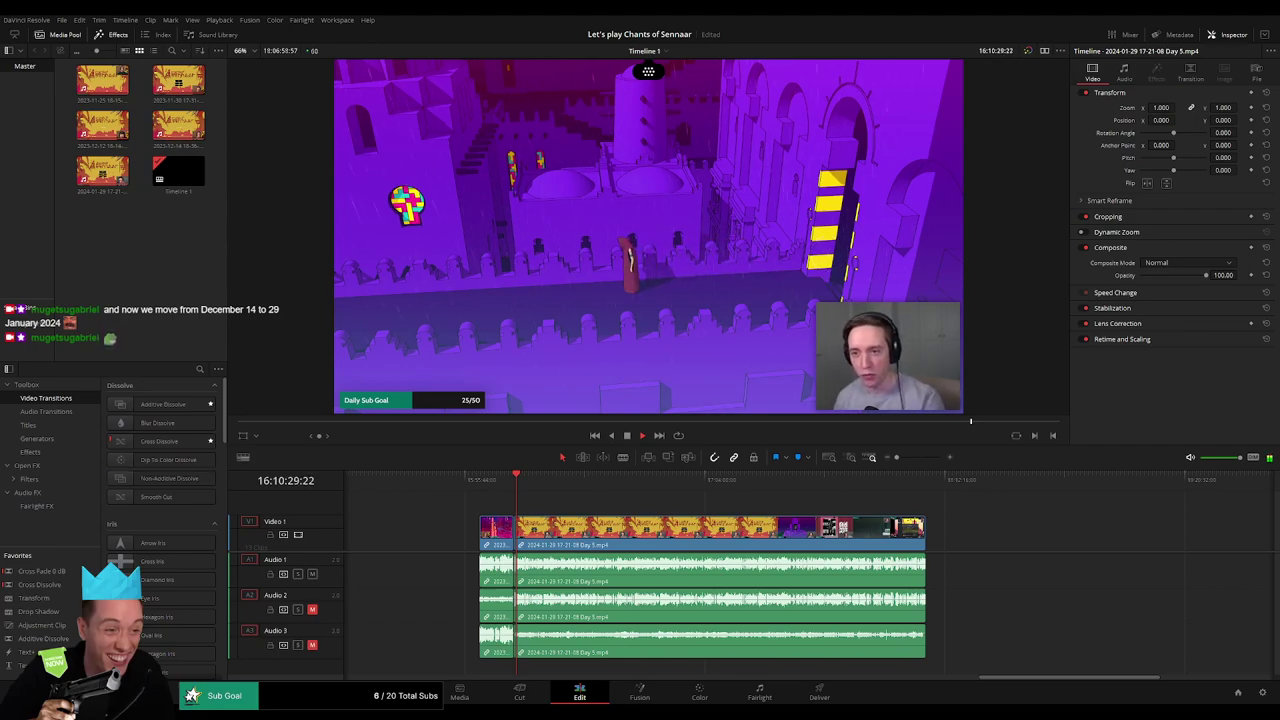
Skim ahead through the Day 5 footage toward the Alchemists' translation
scroll(576, 505, right, 3)
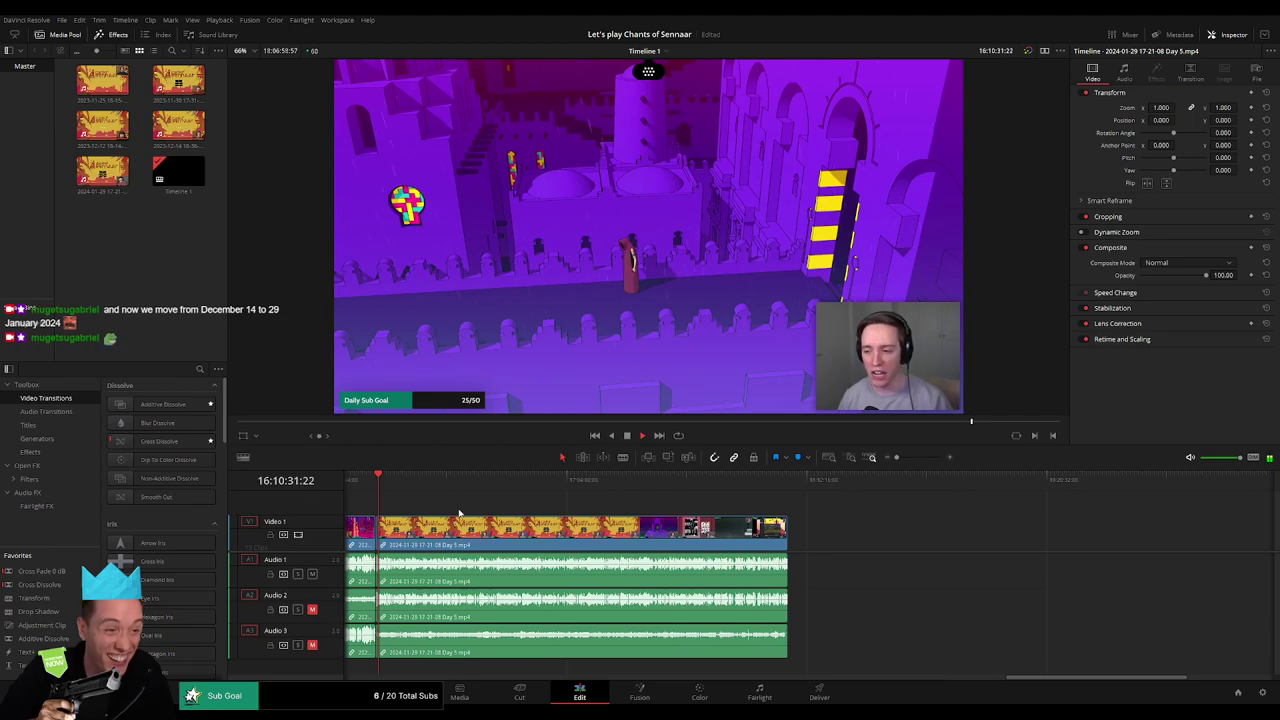
scroll(519, 506, left, 1)
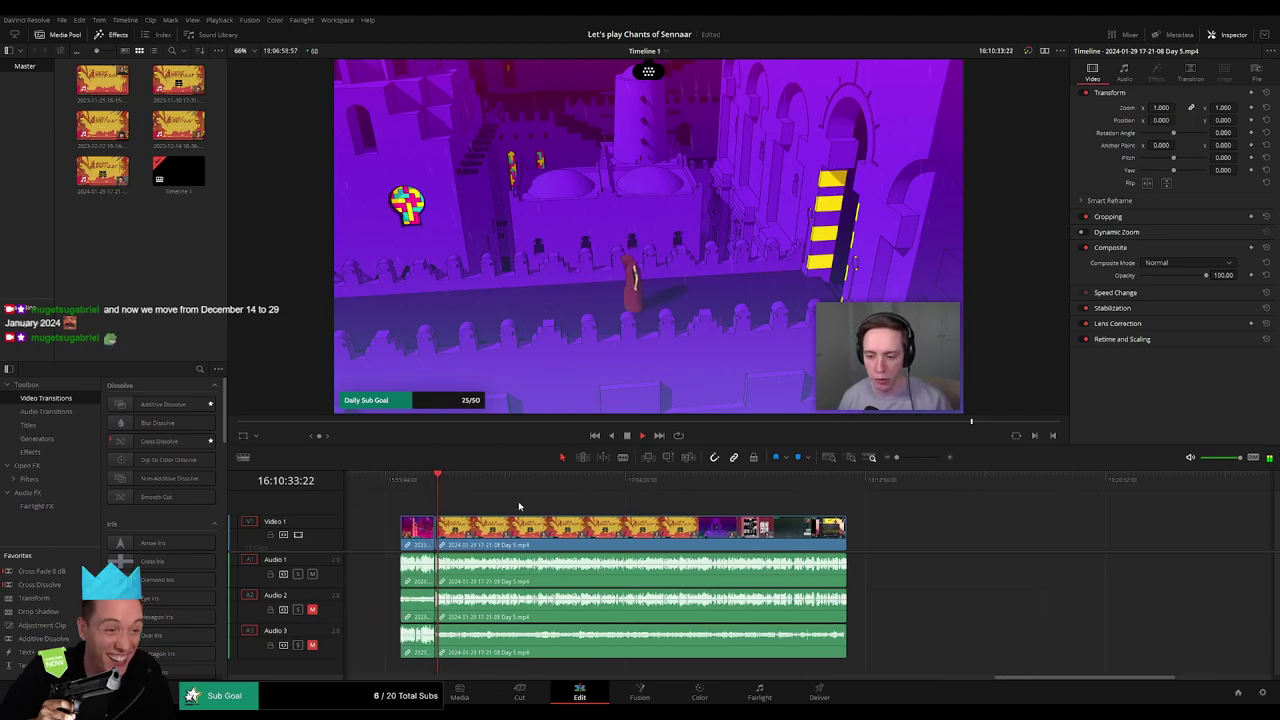
drag(440, 485, 589, 491)
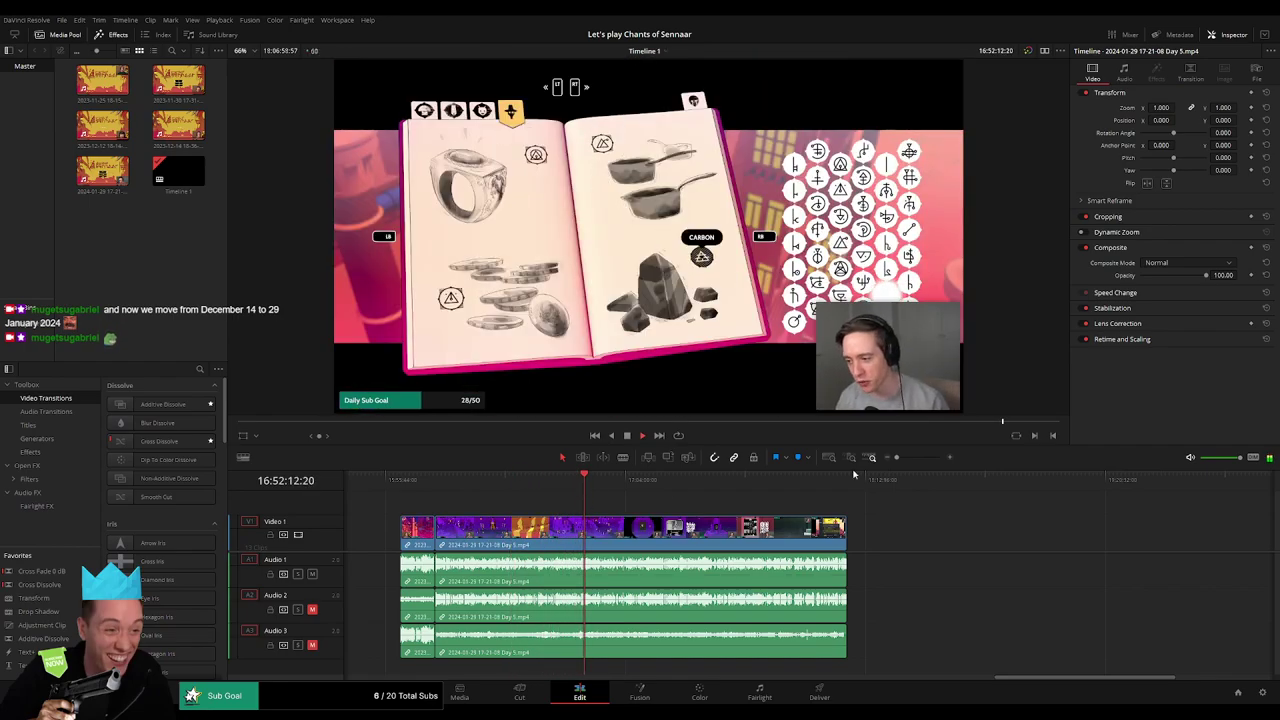
scroll(680, 500, up, 5)
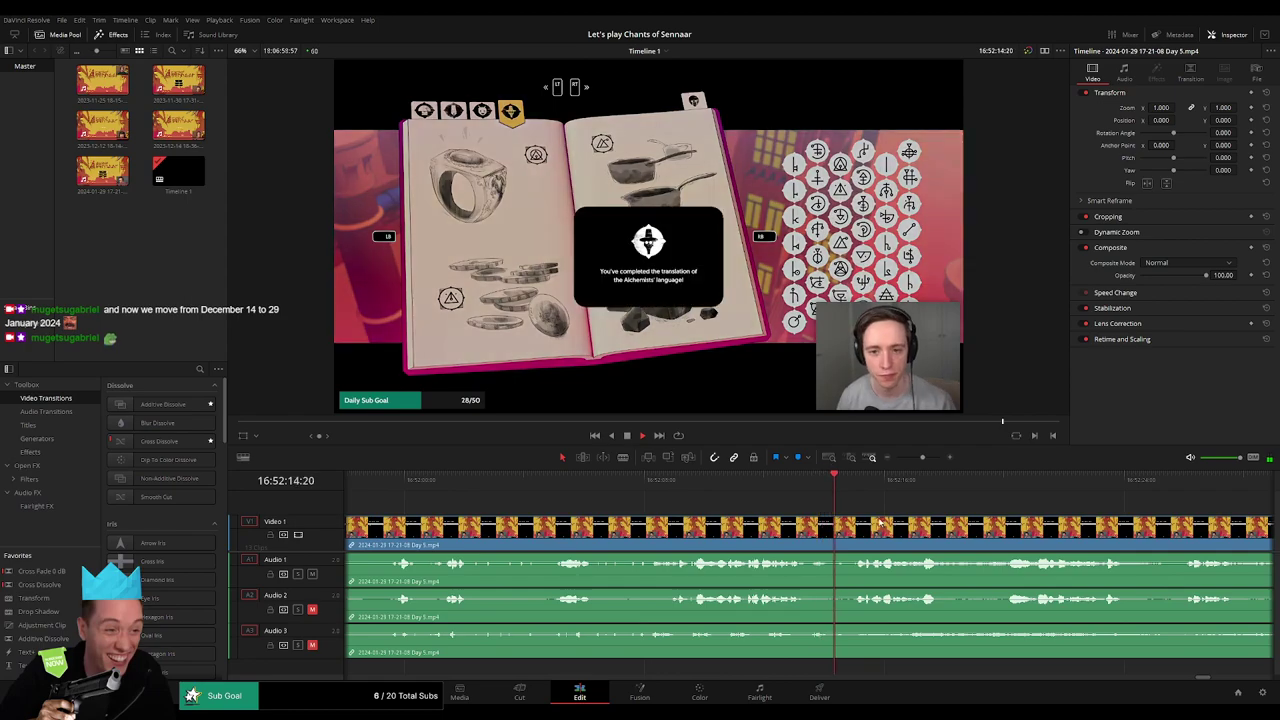
scroll(700, 505, right, 3)
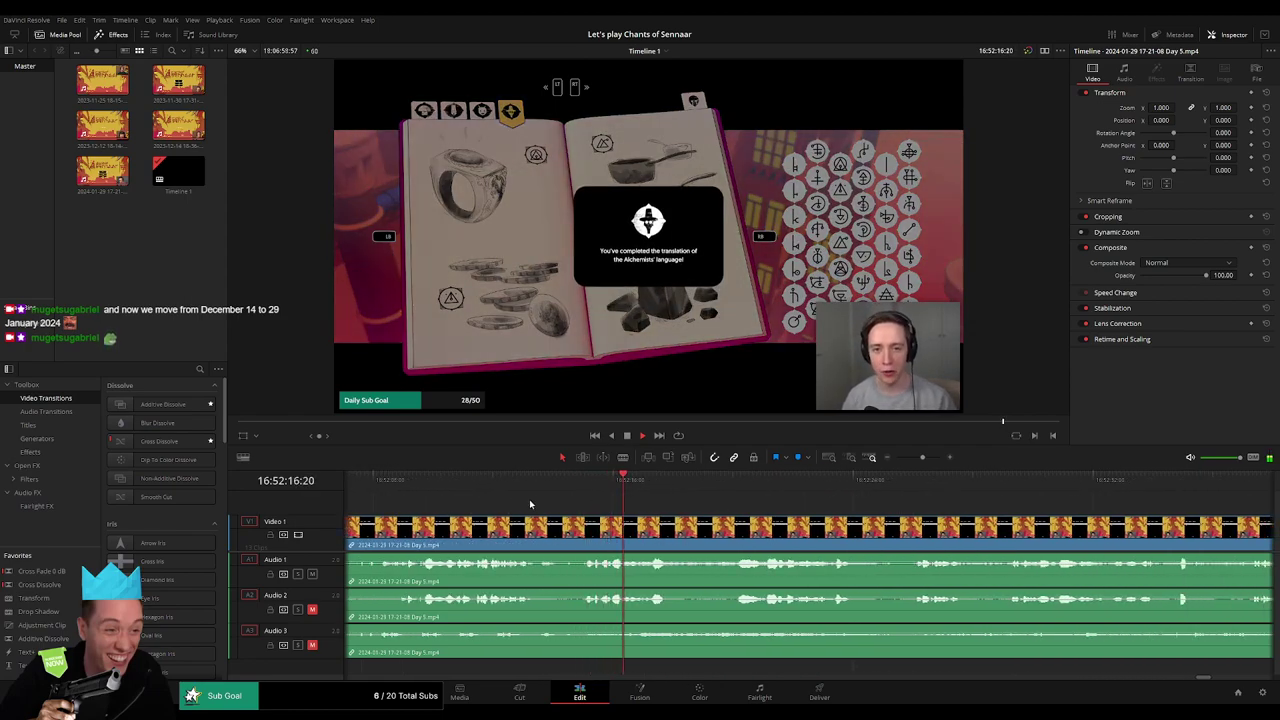
Rewatch the translation and park the playhead just after the Alchemists' translation popup
drag(529, 499, 580, 499)
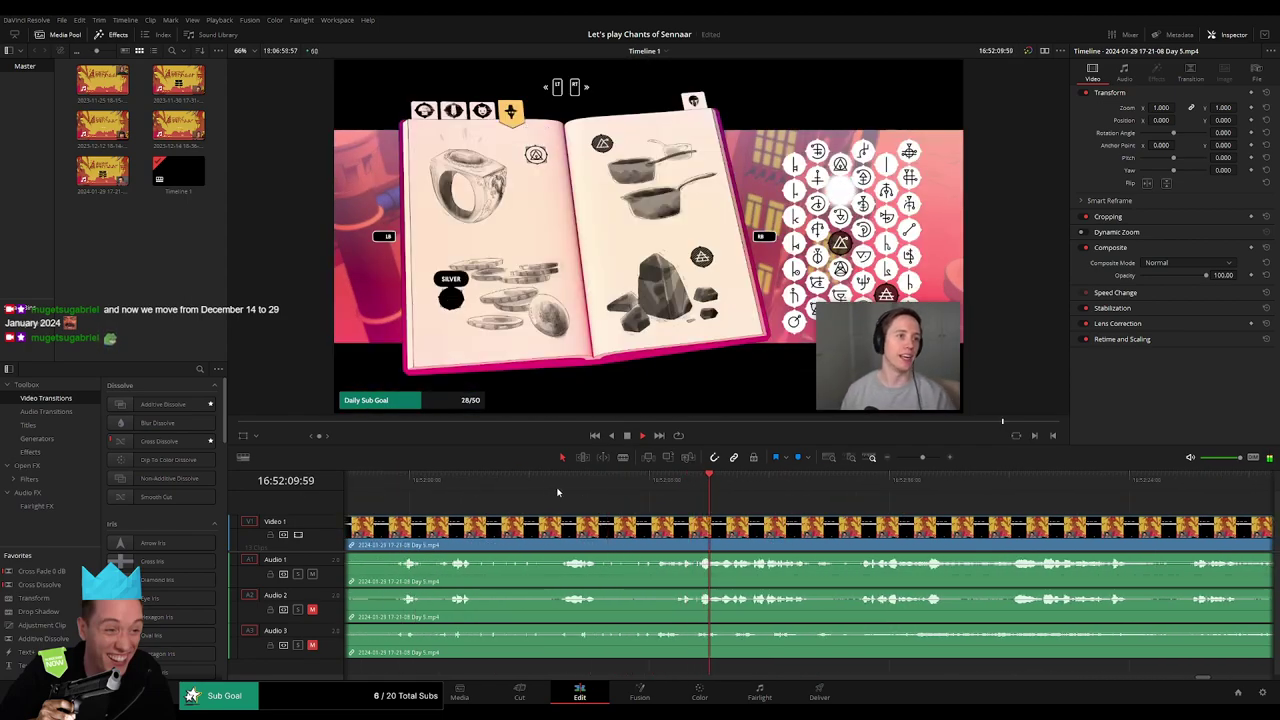
click(558, 499)
click(396, 499)
scroll(449, 533, left, 3)
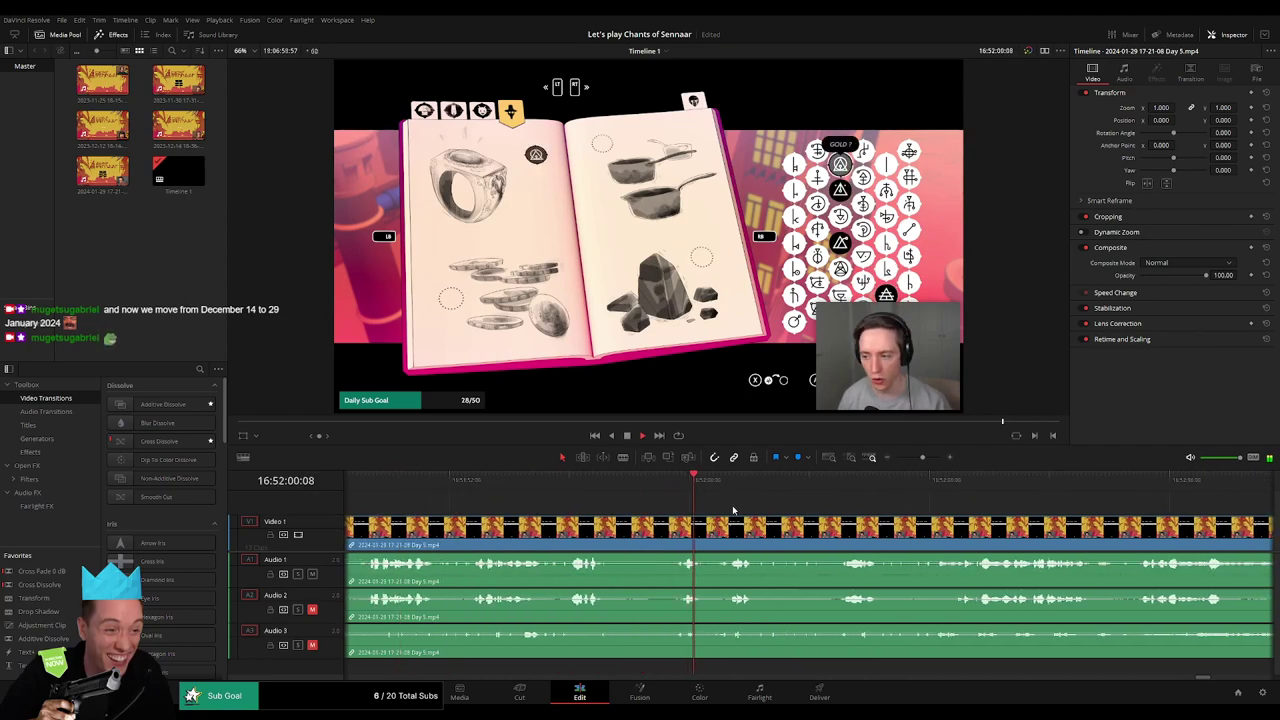
scroll(748, 517, right, 3)
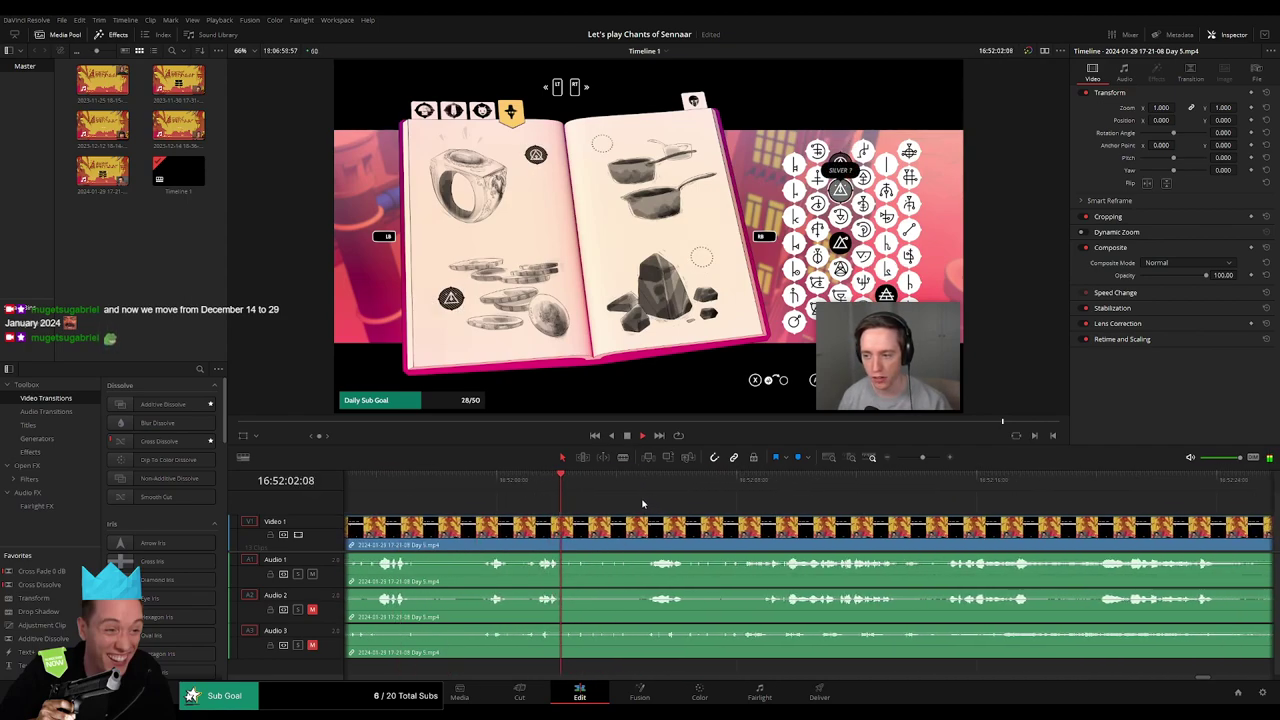
click(639, 487)
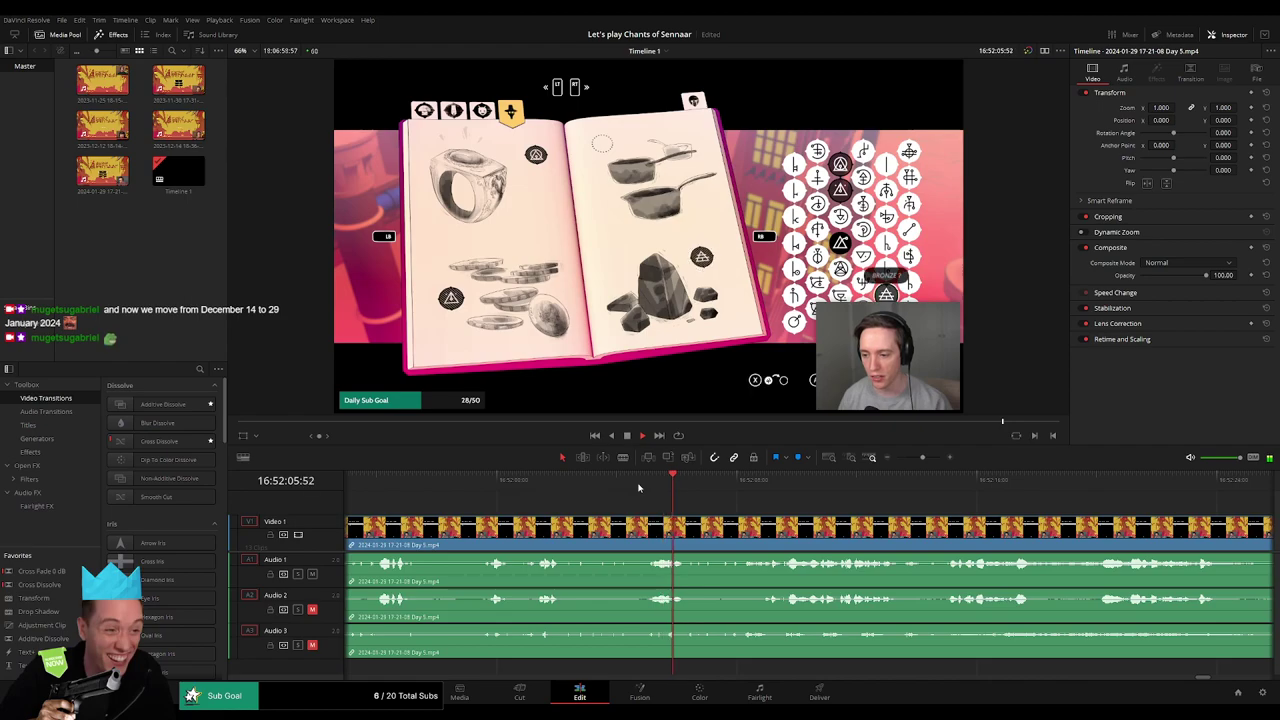
click(644, 487)
drag(643, 487, 615, 487)
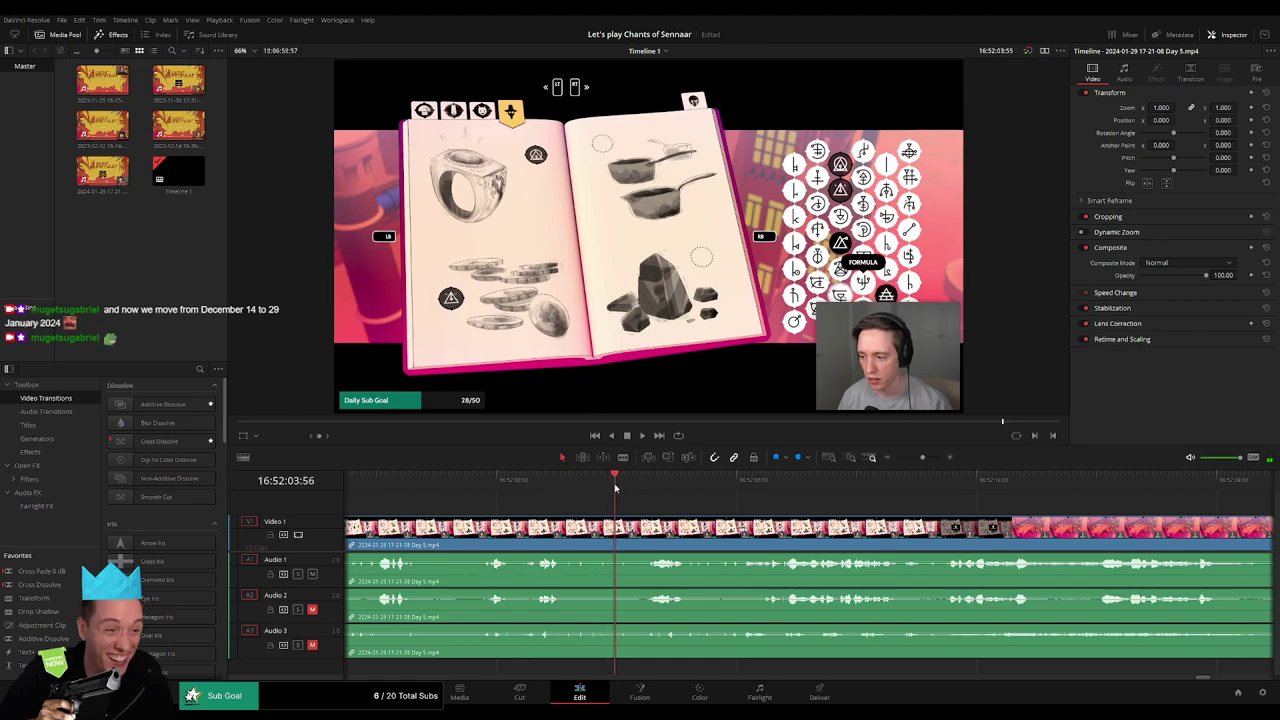
Blade the Day 5 clip near 16:52:04, fade the audio across the cut, and preview it
click(620, 528)
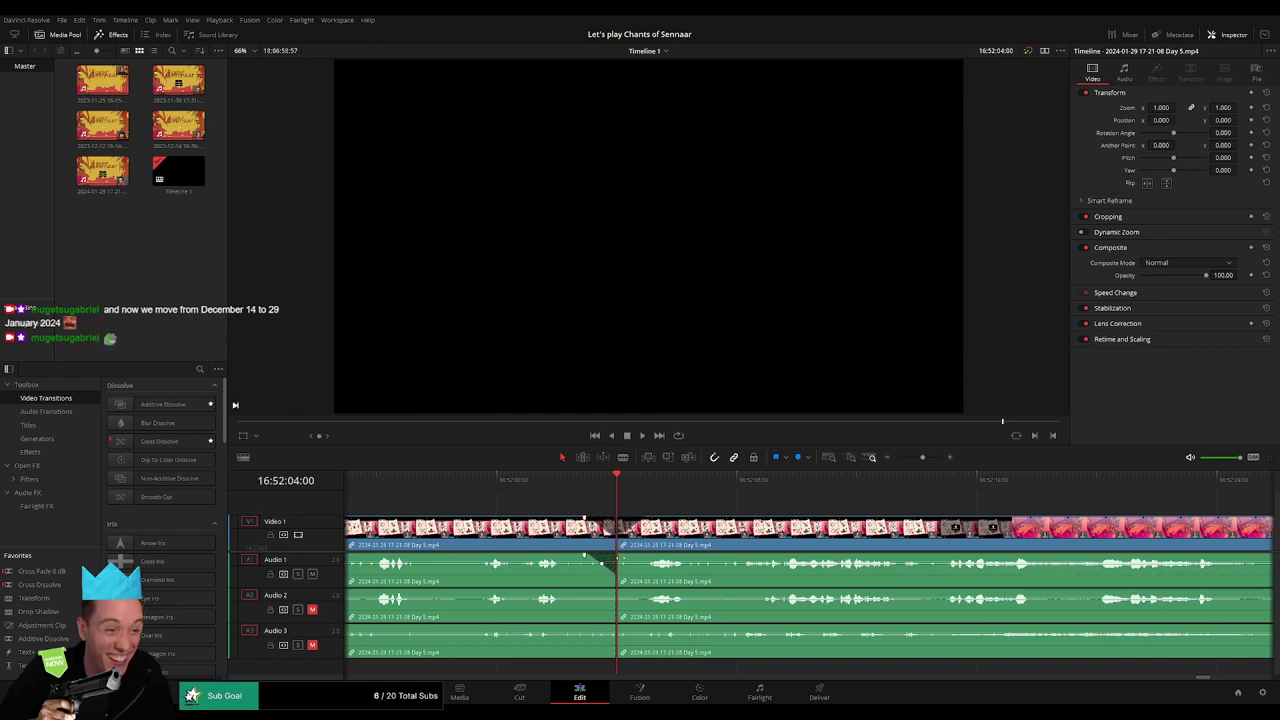
drag(620, 556, 637, 557)
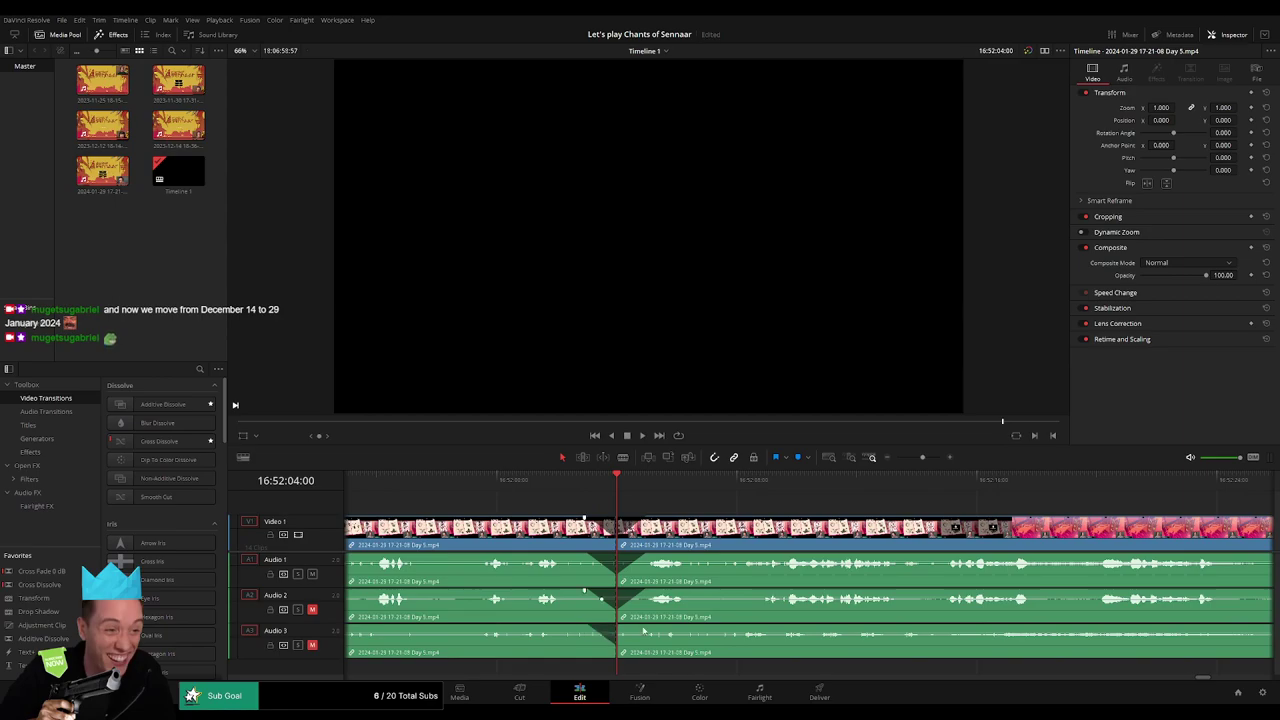
drag(641, 630, 649, 630)
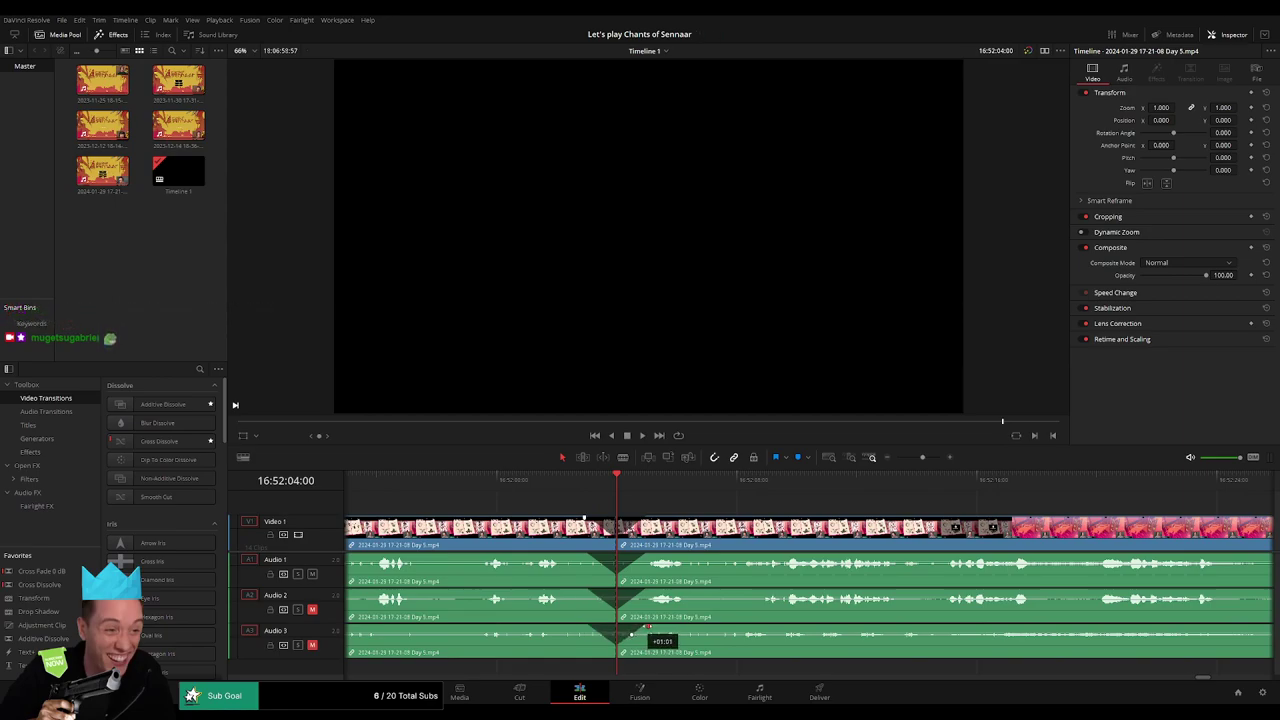
key(space)
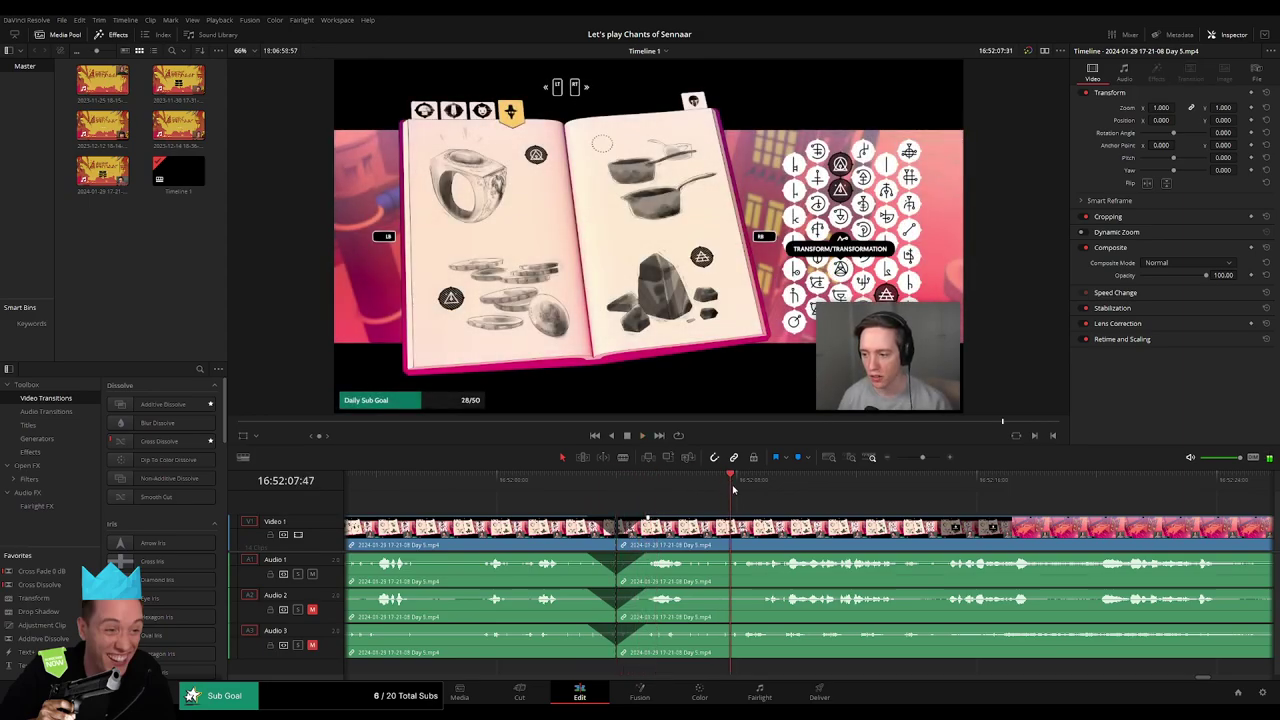
key(space)
scroll(686, 512, down, 5)
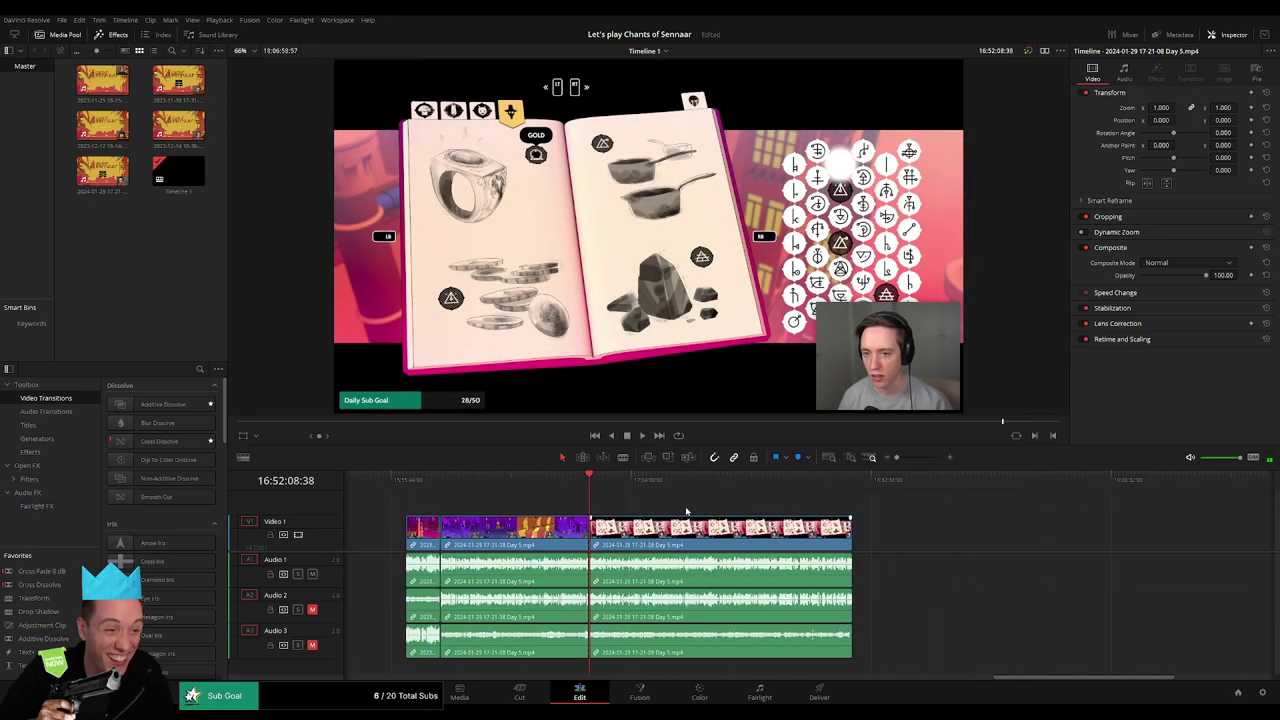
Park the playhead at 18:00:00:00 and slide the later Day 5 clip left to start there
click(408, 487)
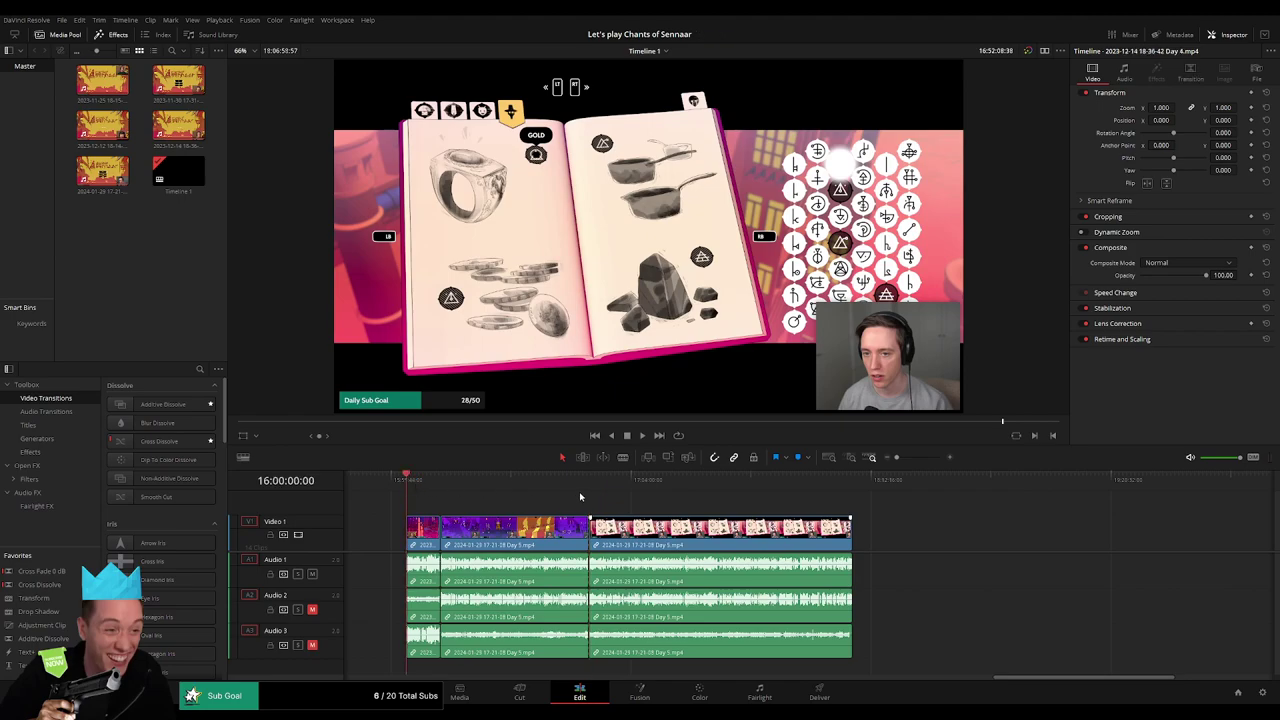
scroll(646, 534, up, 5)
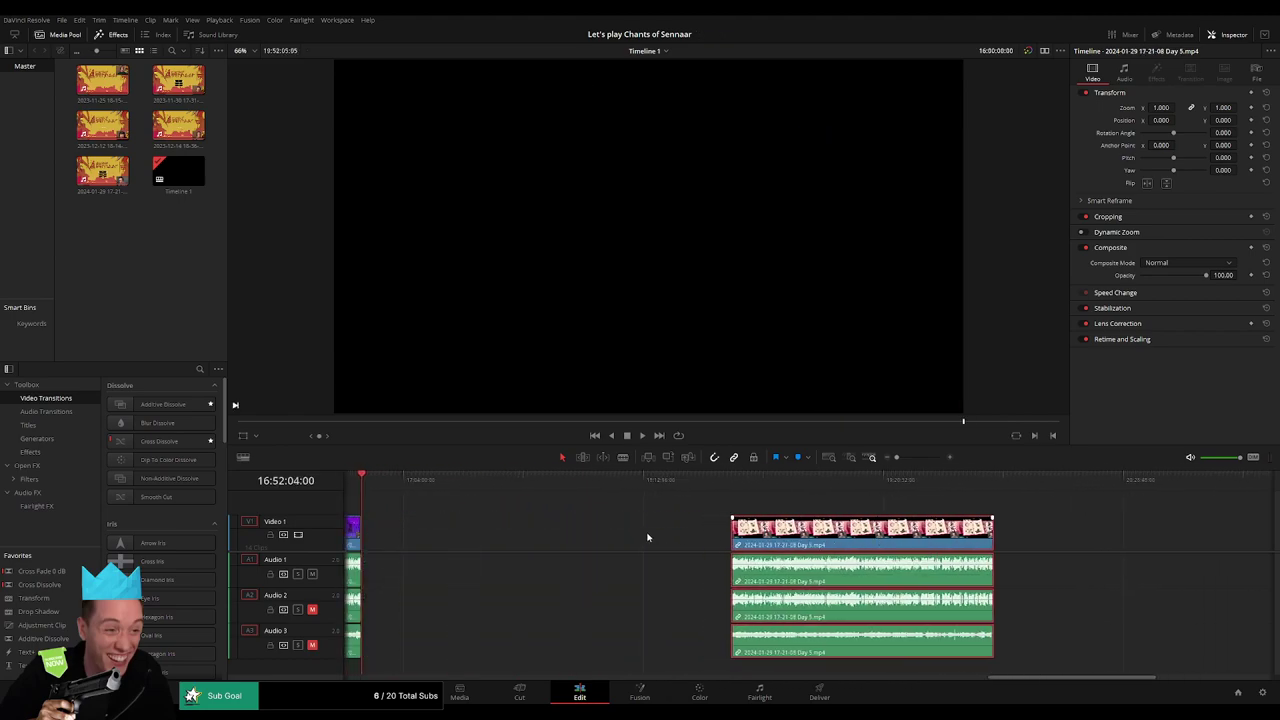
click(493, 516)
drag(446, 492, 586, 505)
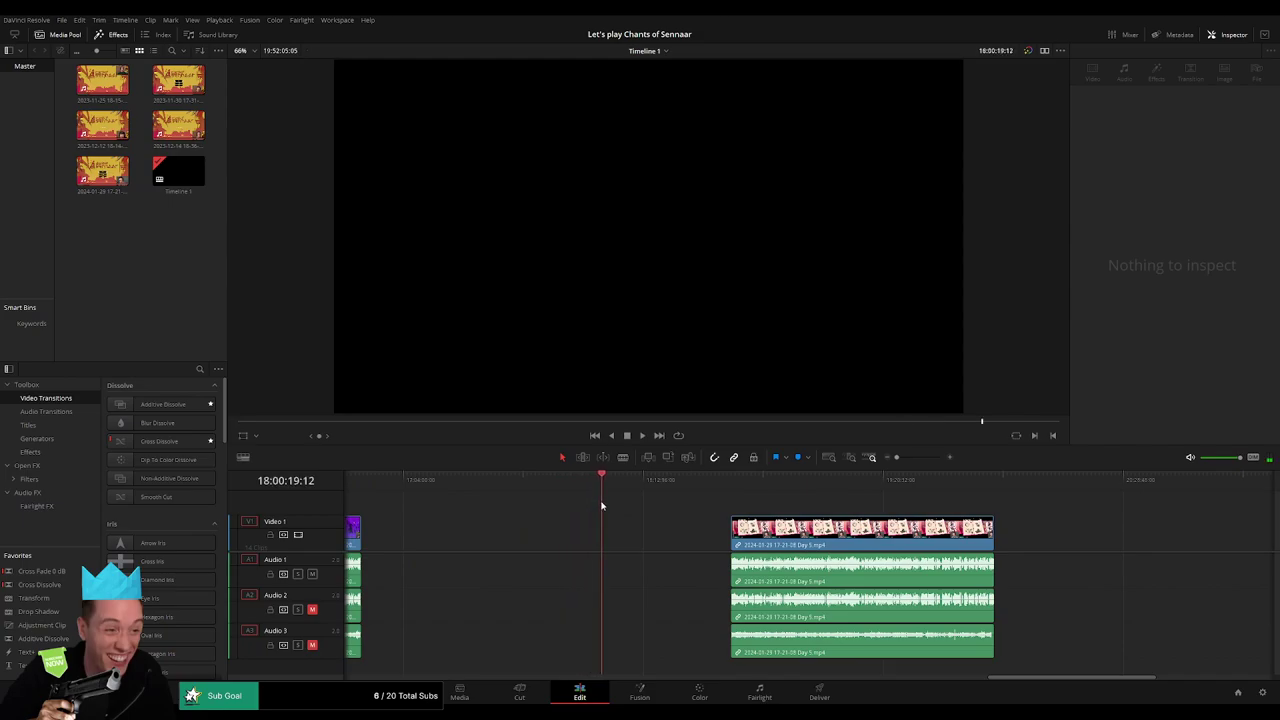
key(Left)
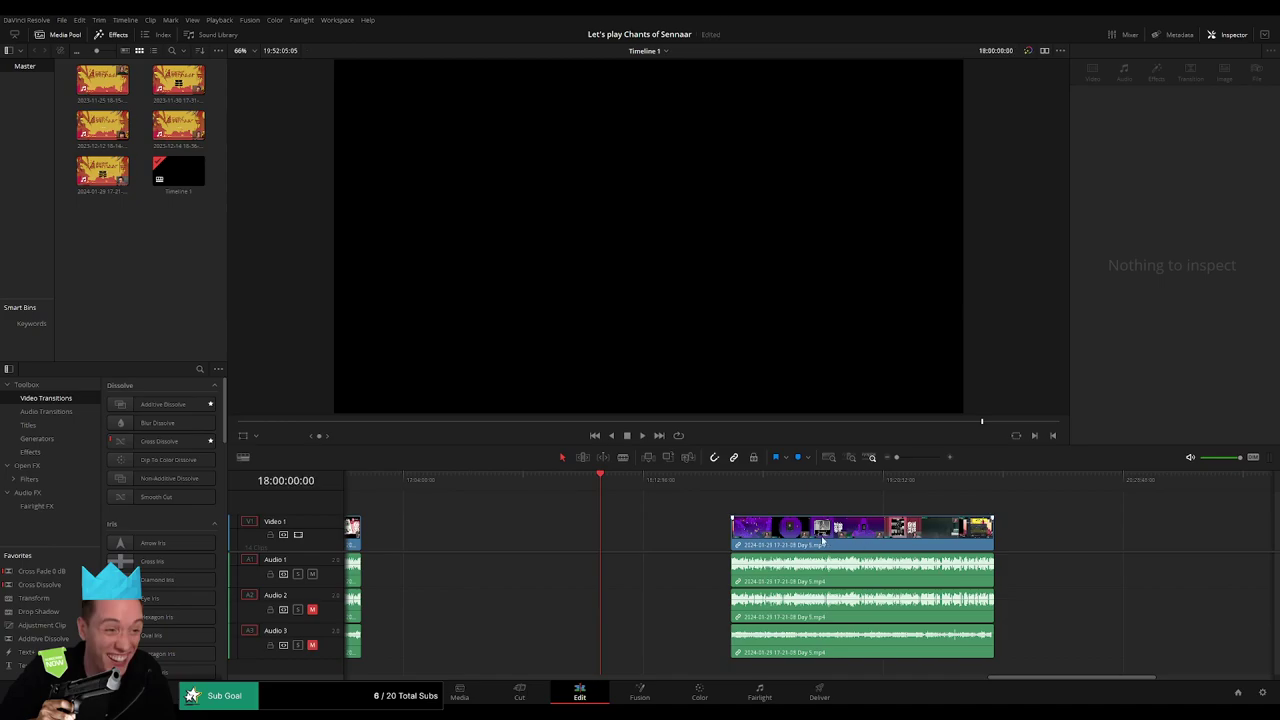
drag(822, 540, 691, 540)
Play and scrub through the moved Day 5 clip, zooming the timeline in on it
key(space)
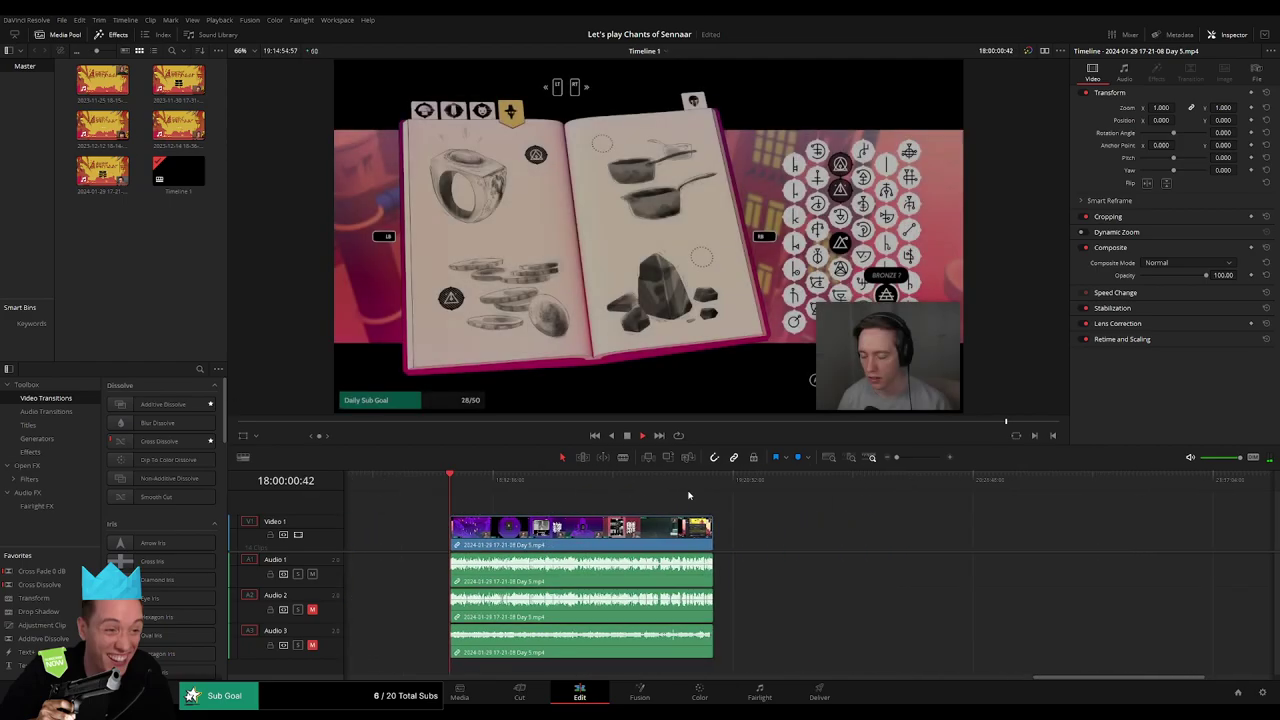
click(485, 481)
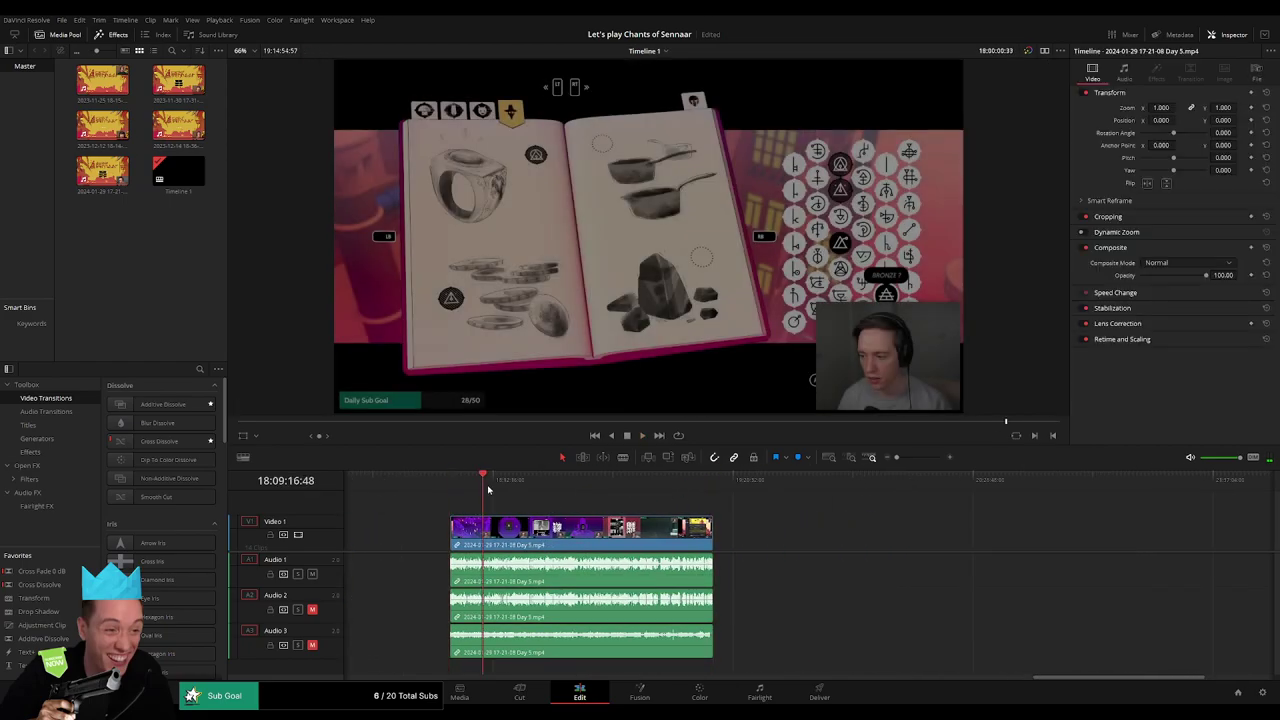
drag(488, 489, 631, 490)
key(space)
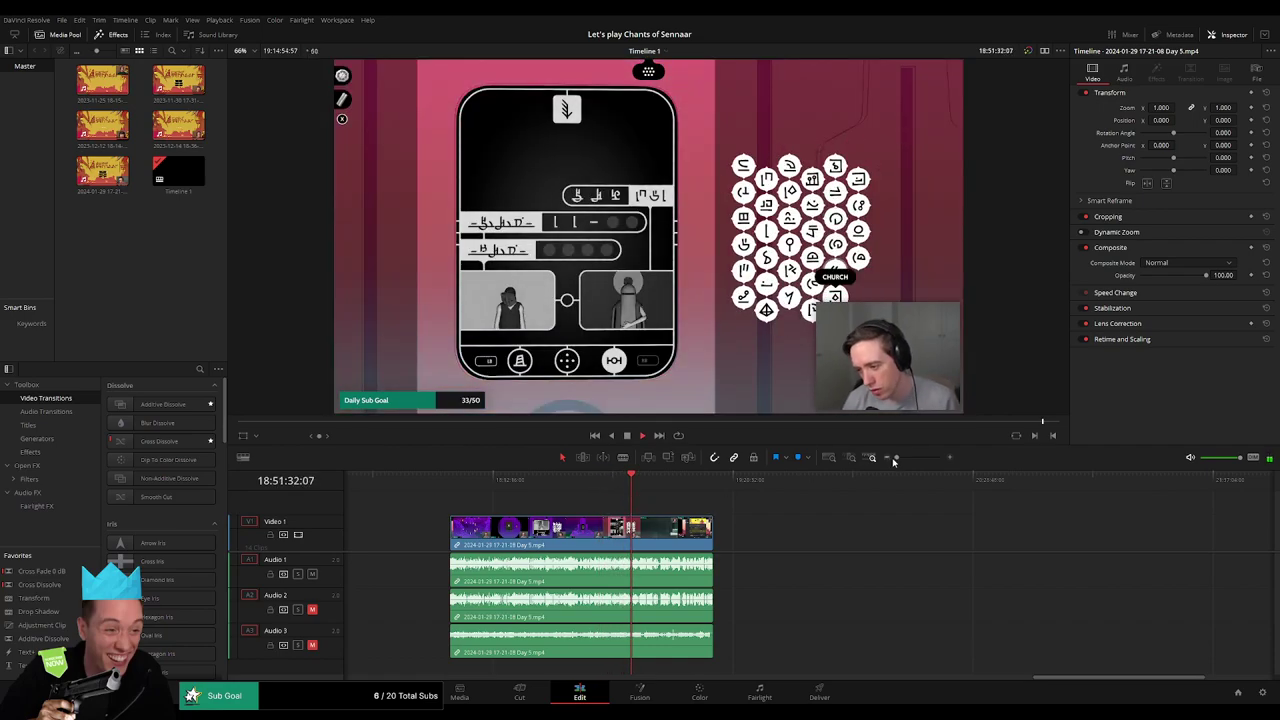
mouse_move(894, 461)
mouse_down()
mouse_move(912, 460)
mouse_move(598, 484)
mouse_up()
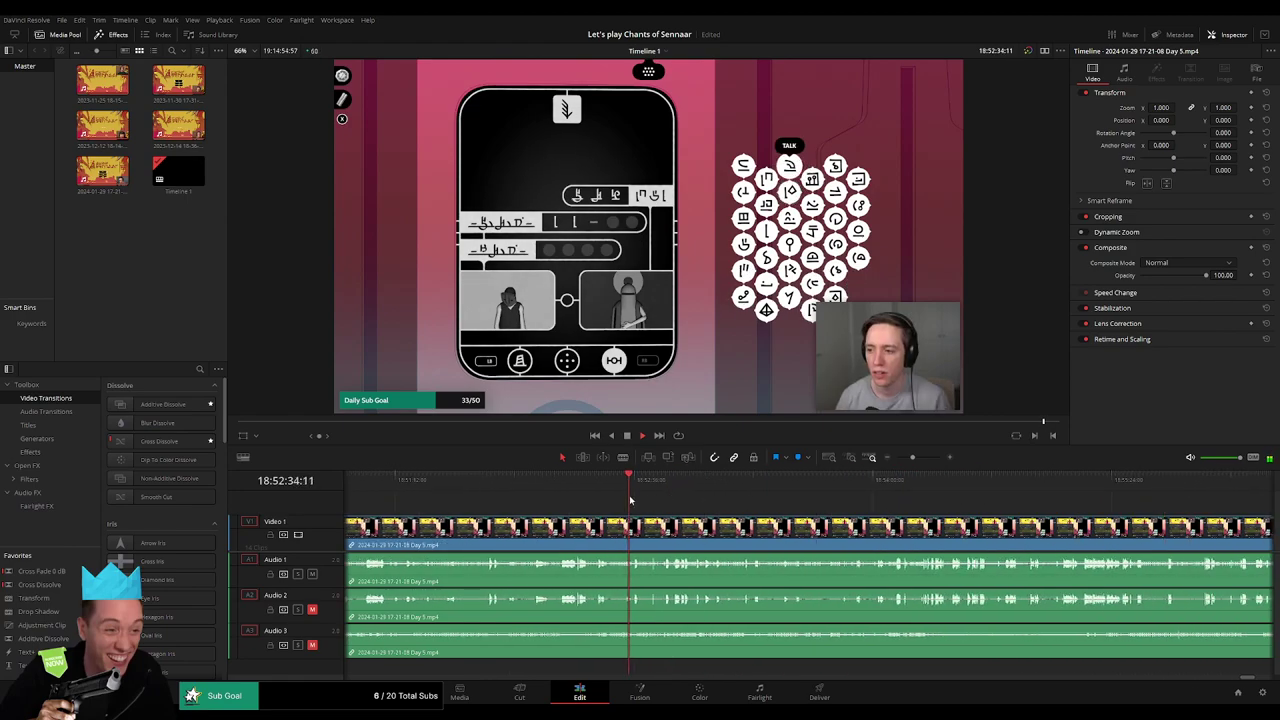
drag(912, 458, 922, 458)
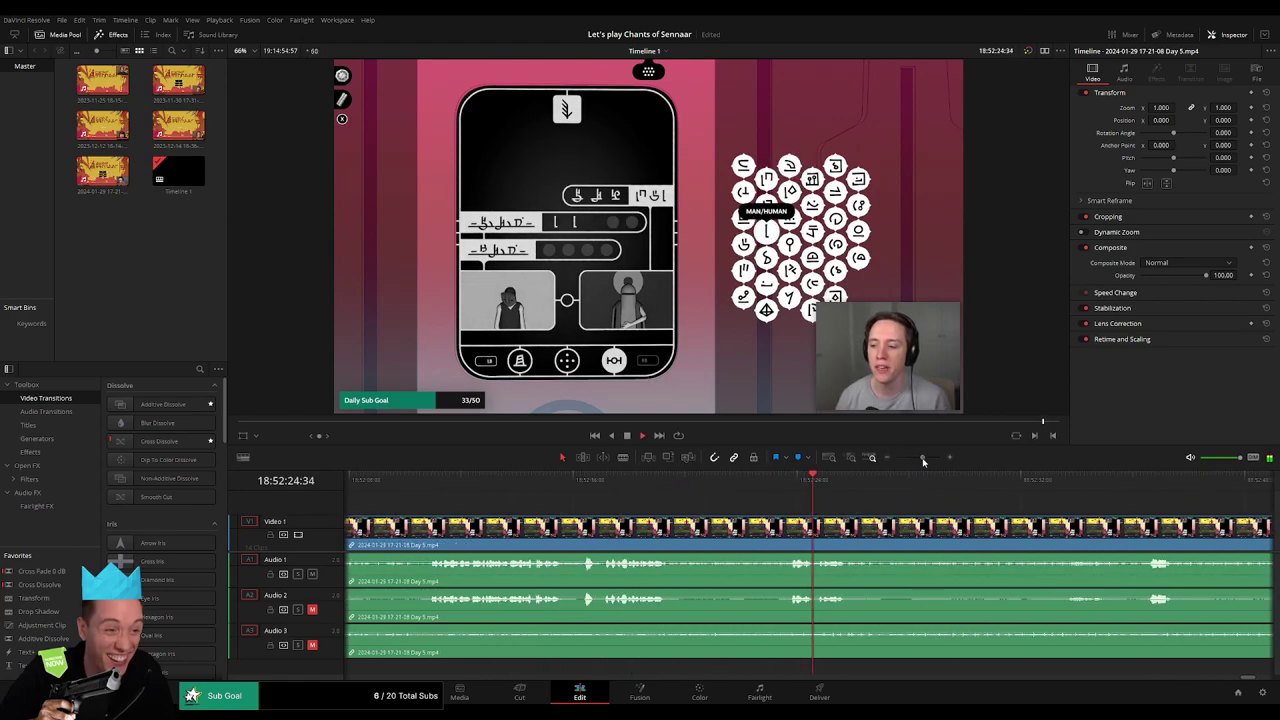
Rewatch the conversation and blade all tracks at a cut point near 18:52:01
click(590, 485)
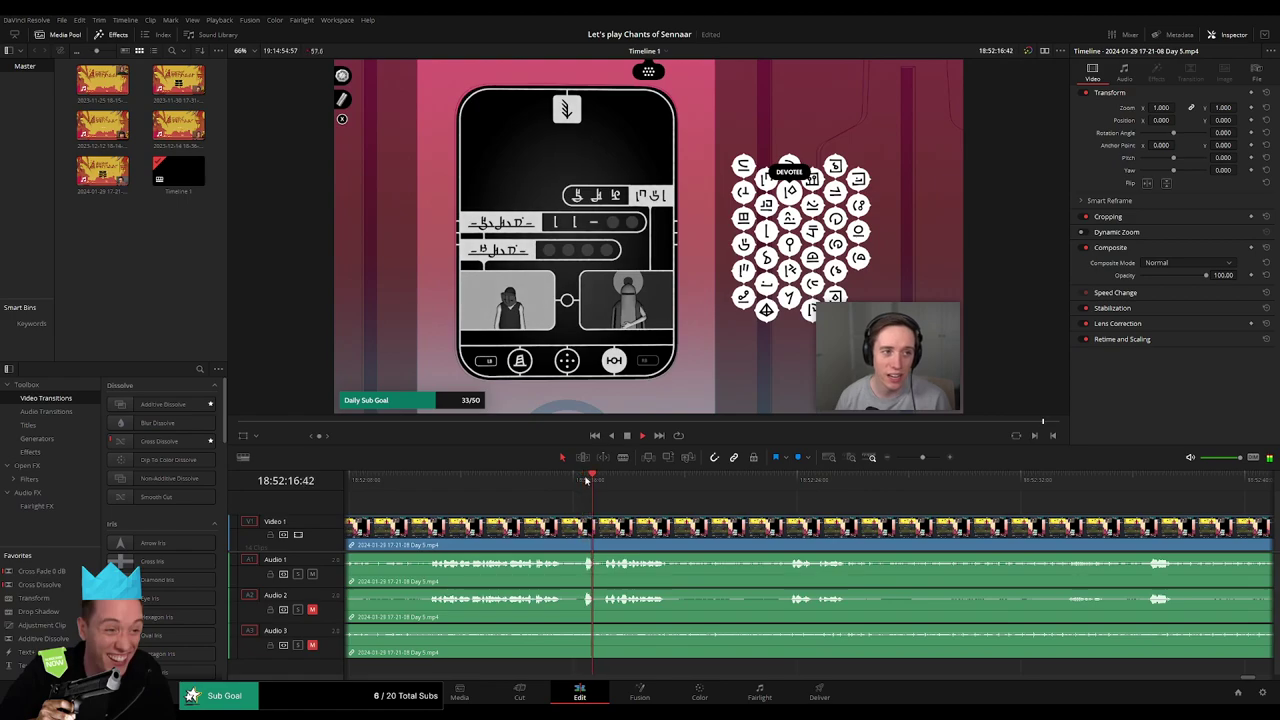
click(435, 490)
scroll(440, 490, left, 3)
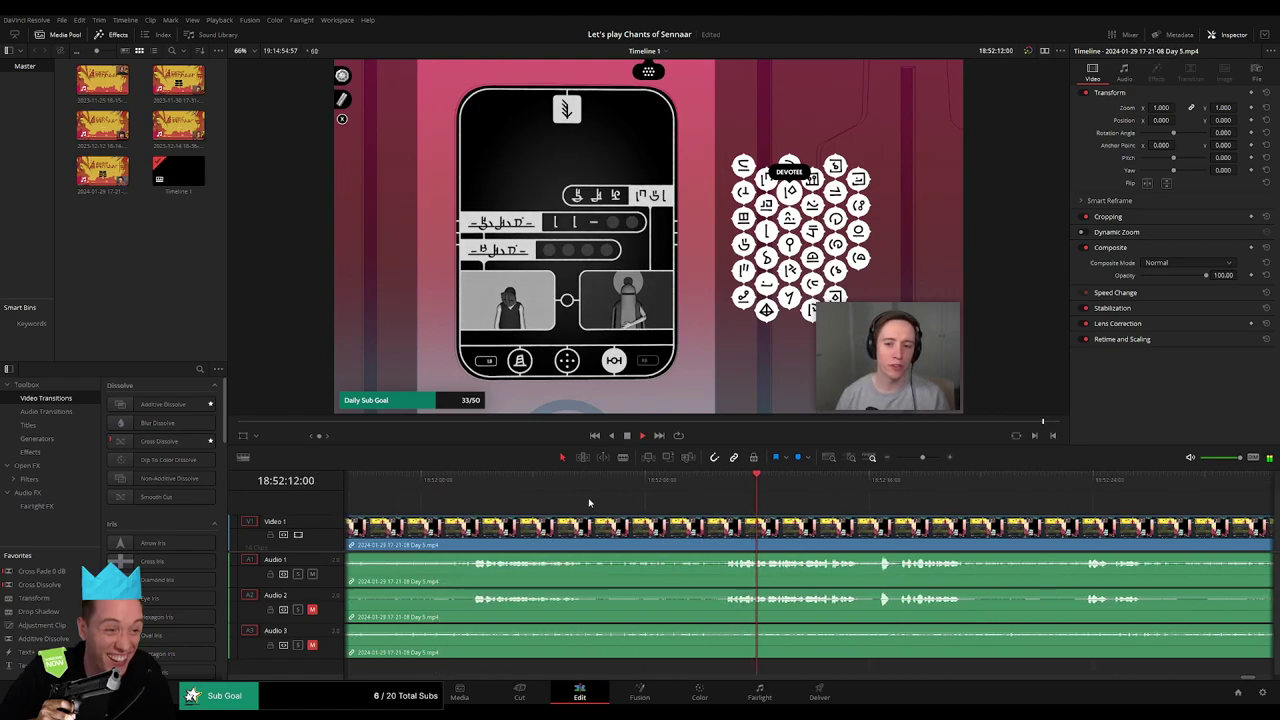
click(471, 490)
scroll(470, 490, left, 3)
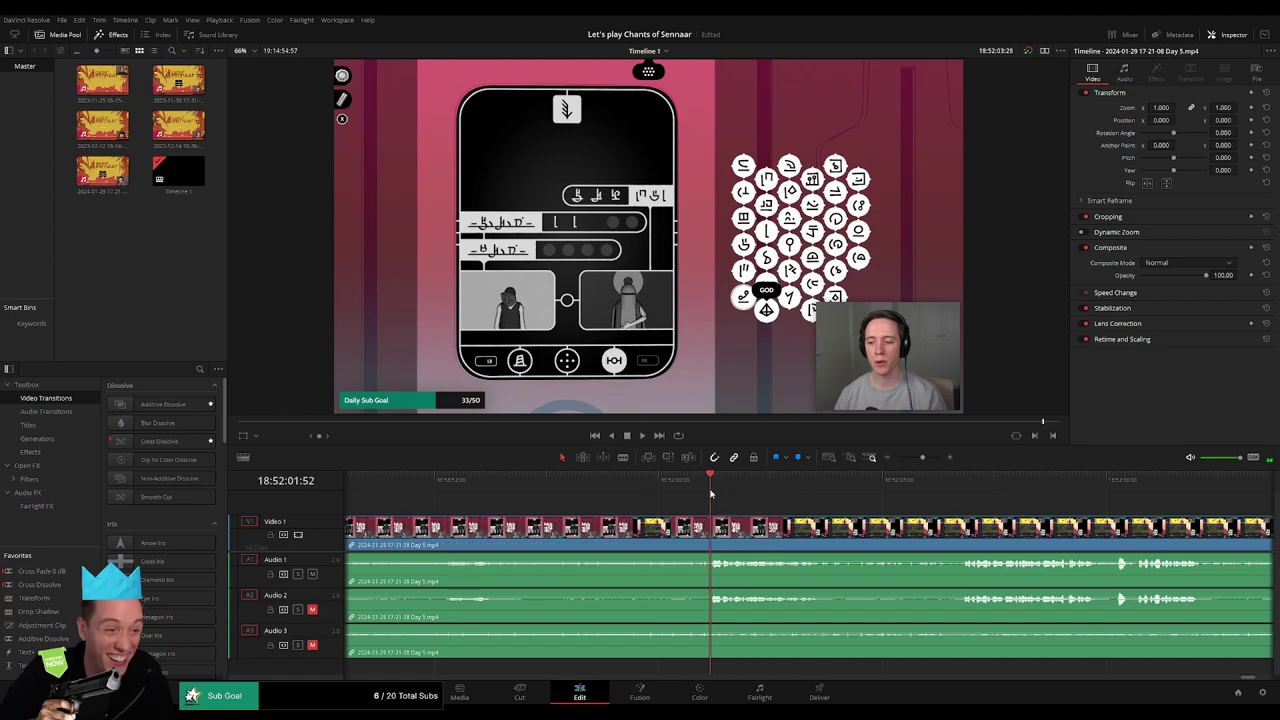
click(703, 494)
drag(703, 494, 686, 494)
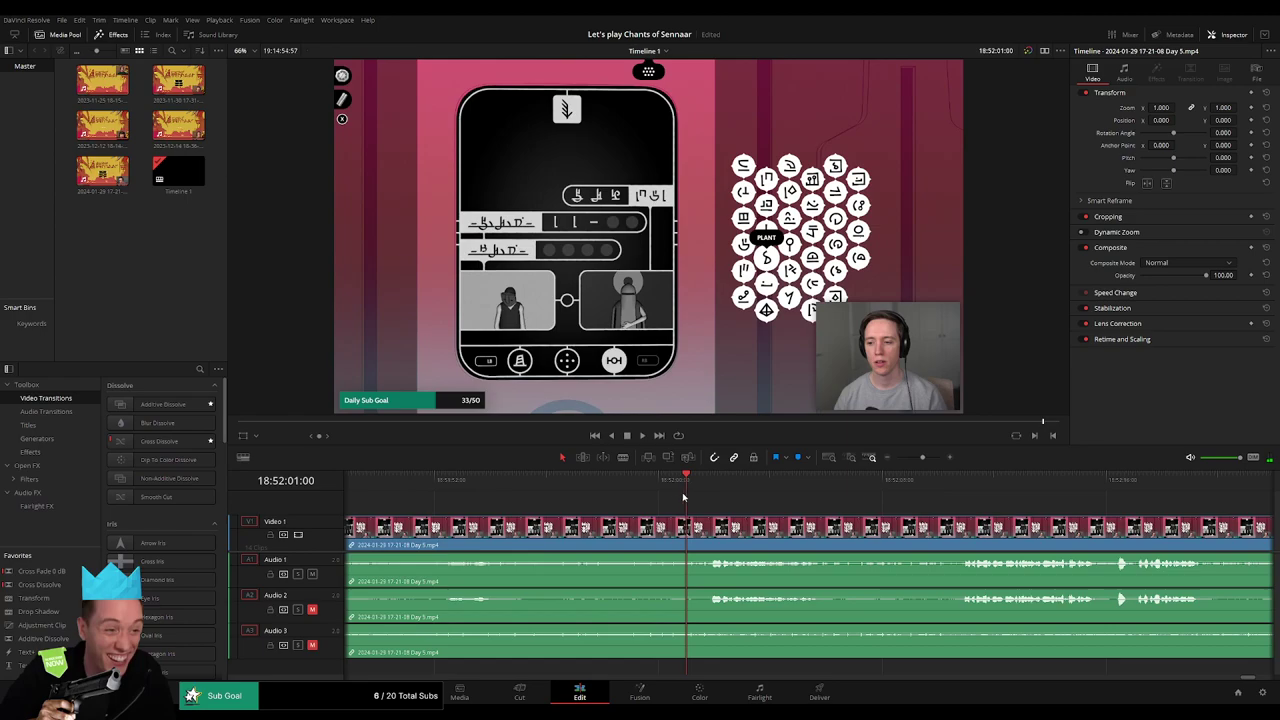
click(690, 528)
Return to Selection mode, trim the footage at the 18:52:01 cut, and play through the join
key(a)
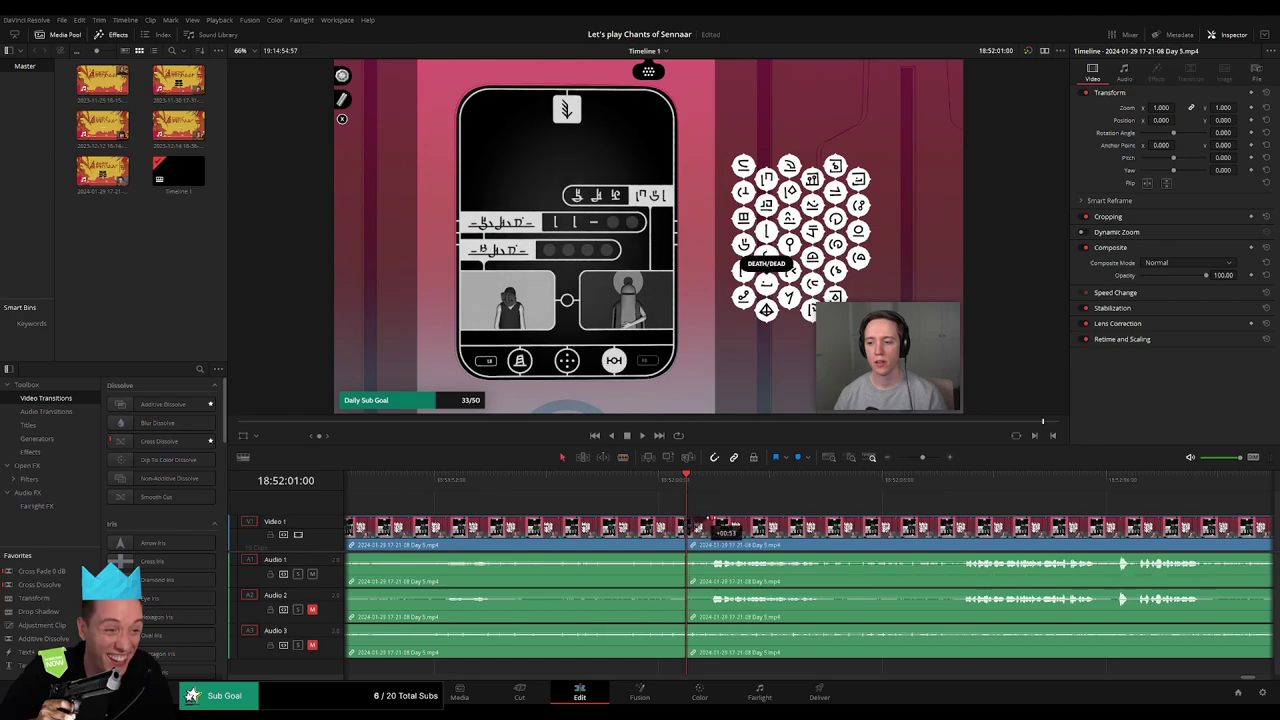
drag(697, 527, 235, 404)
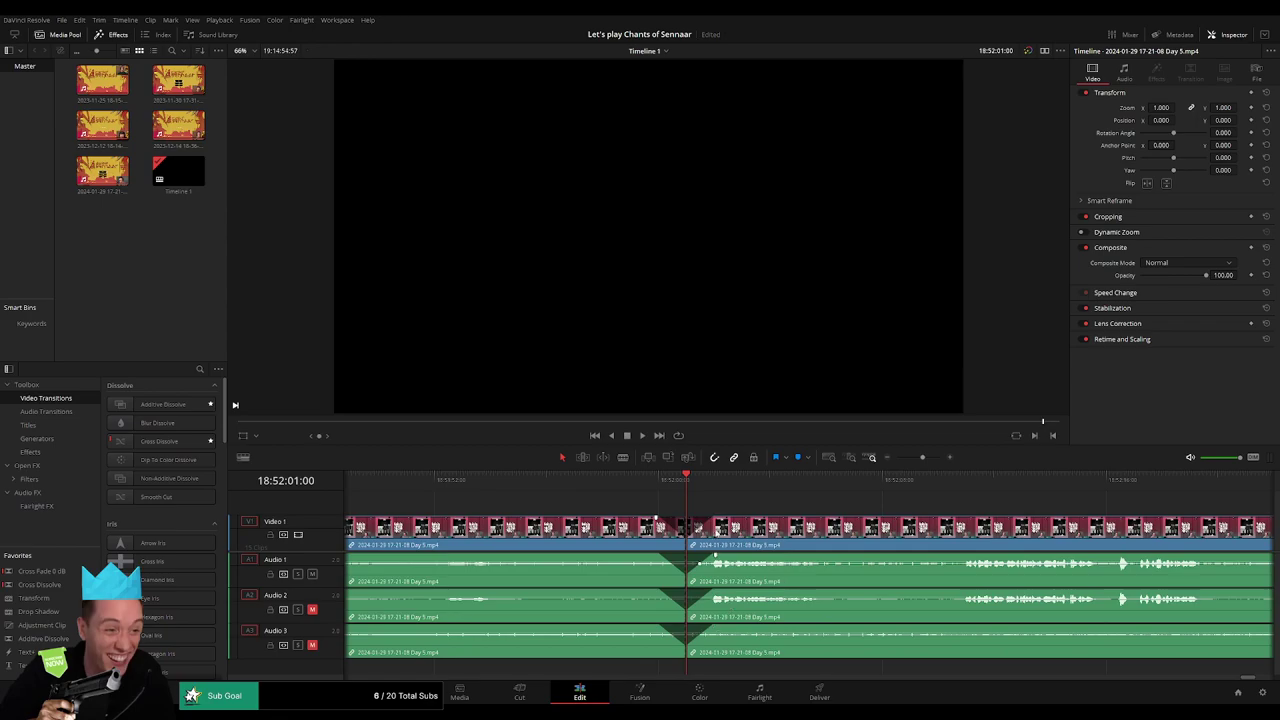
key(space)
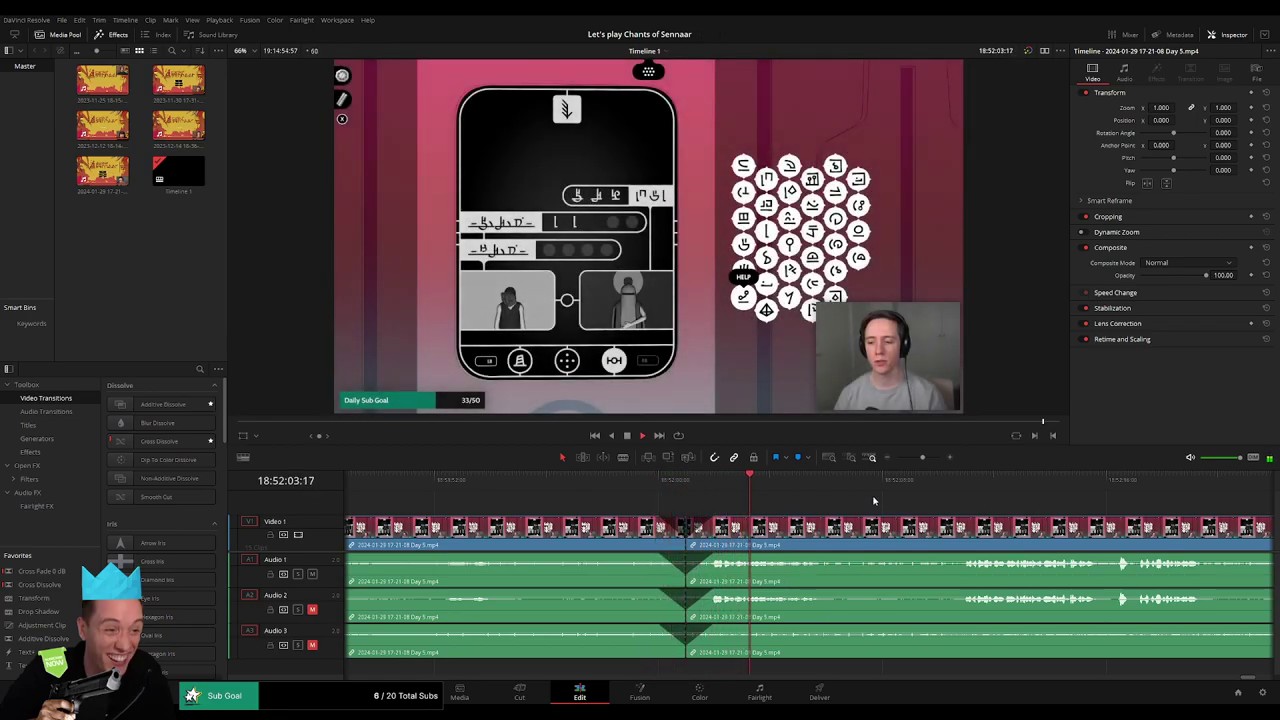
drag(922, 457, 896, 457)
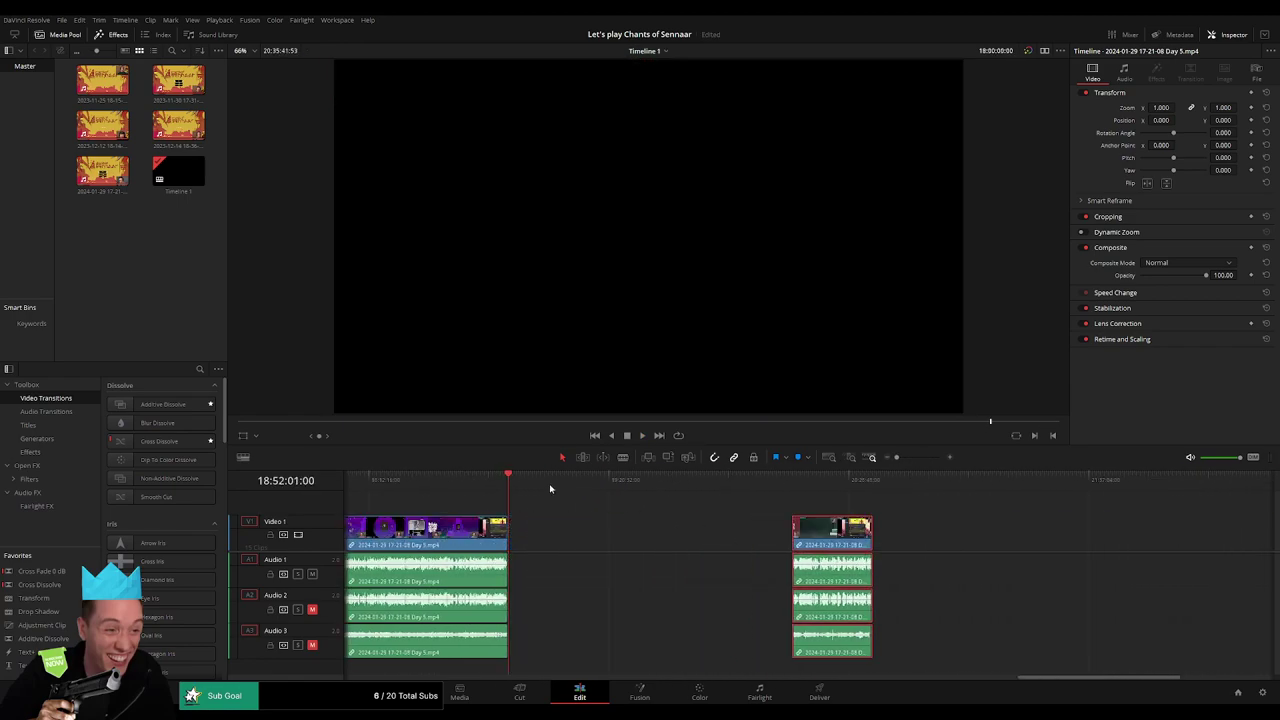
Add a marker at 18:52:01:00, where the first clip ends
drag(550, 488, 754, 503)
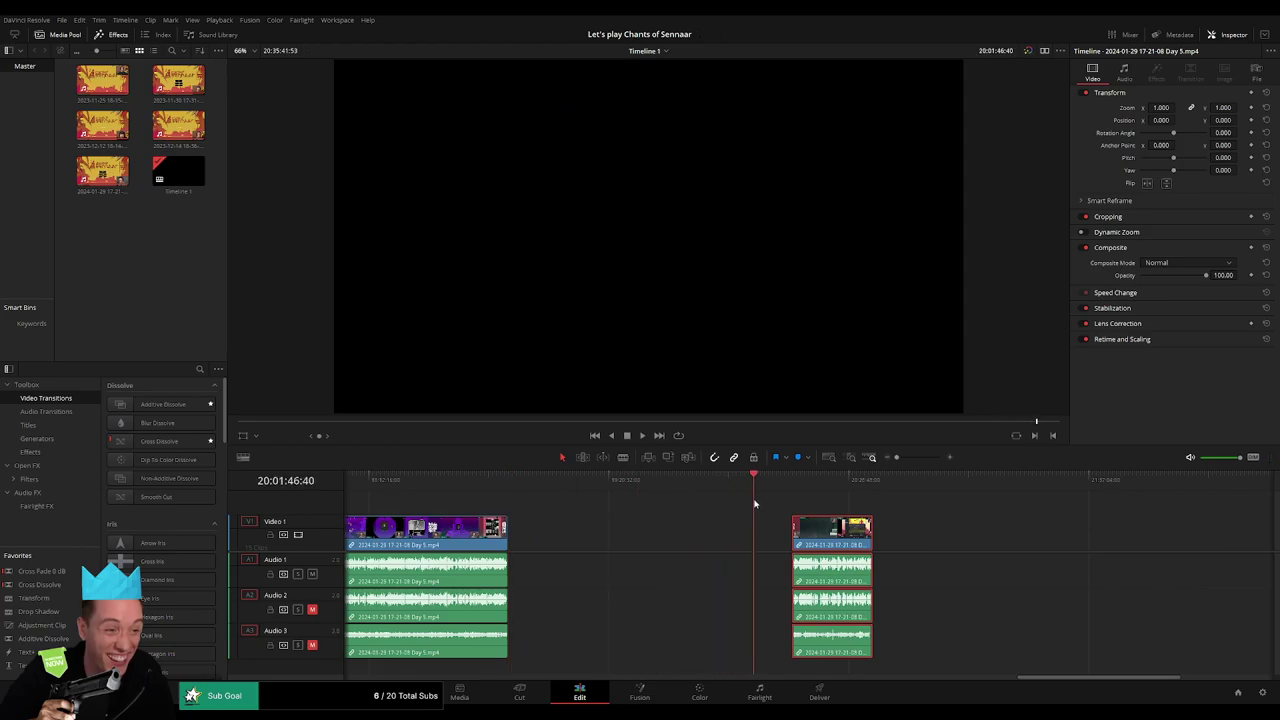
drag(749, 503, 747, 503)
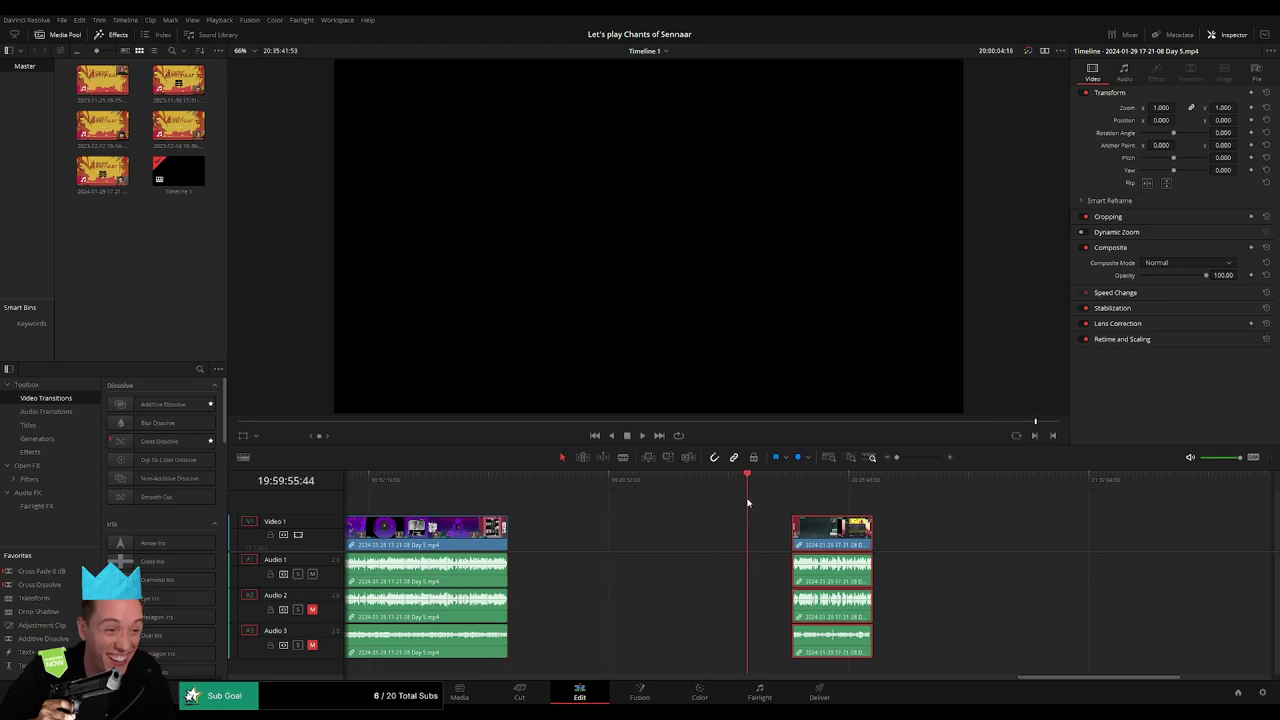
click(918, 459)
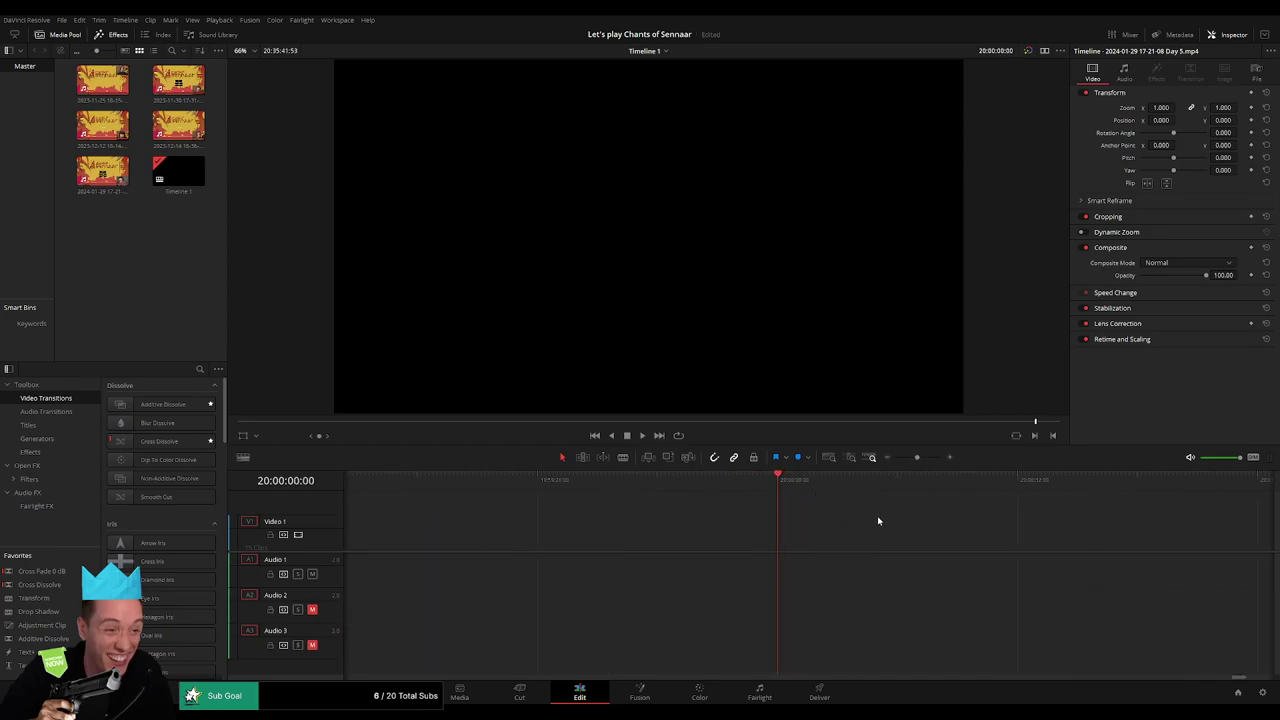
click(896, 457)
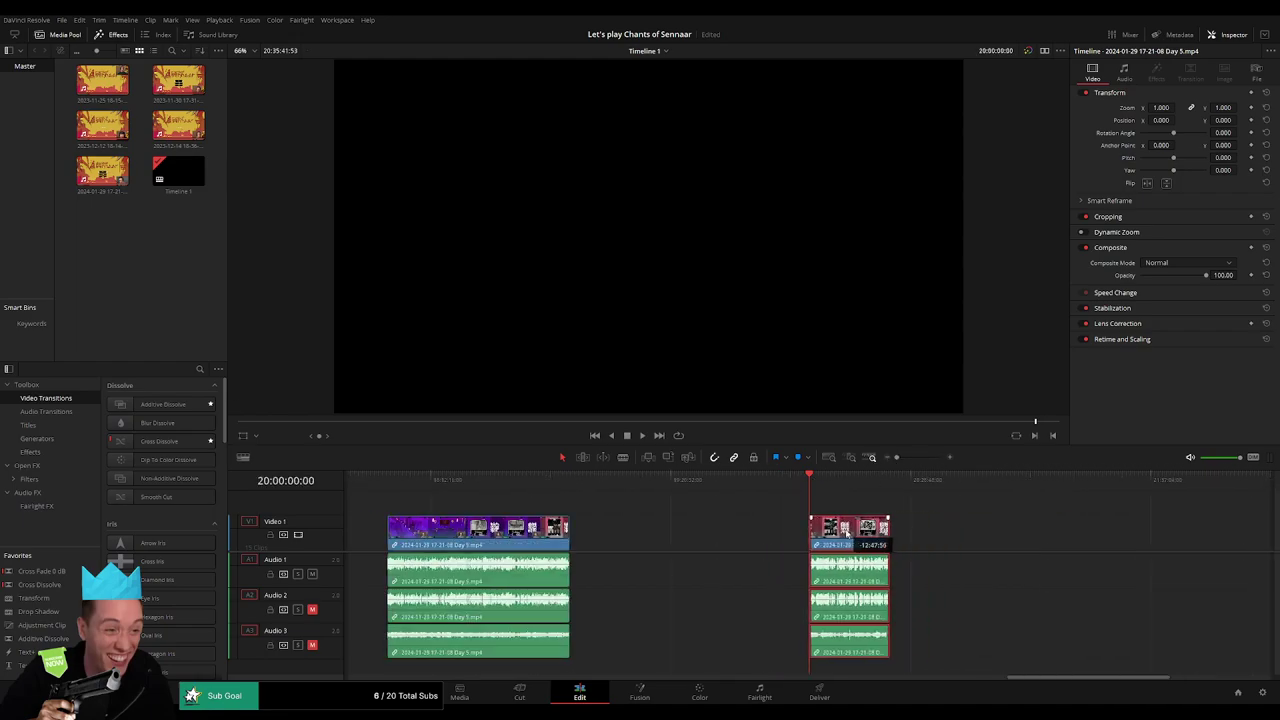
click(592, 497)
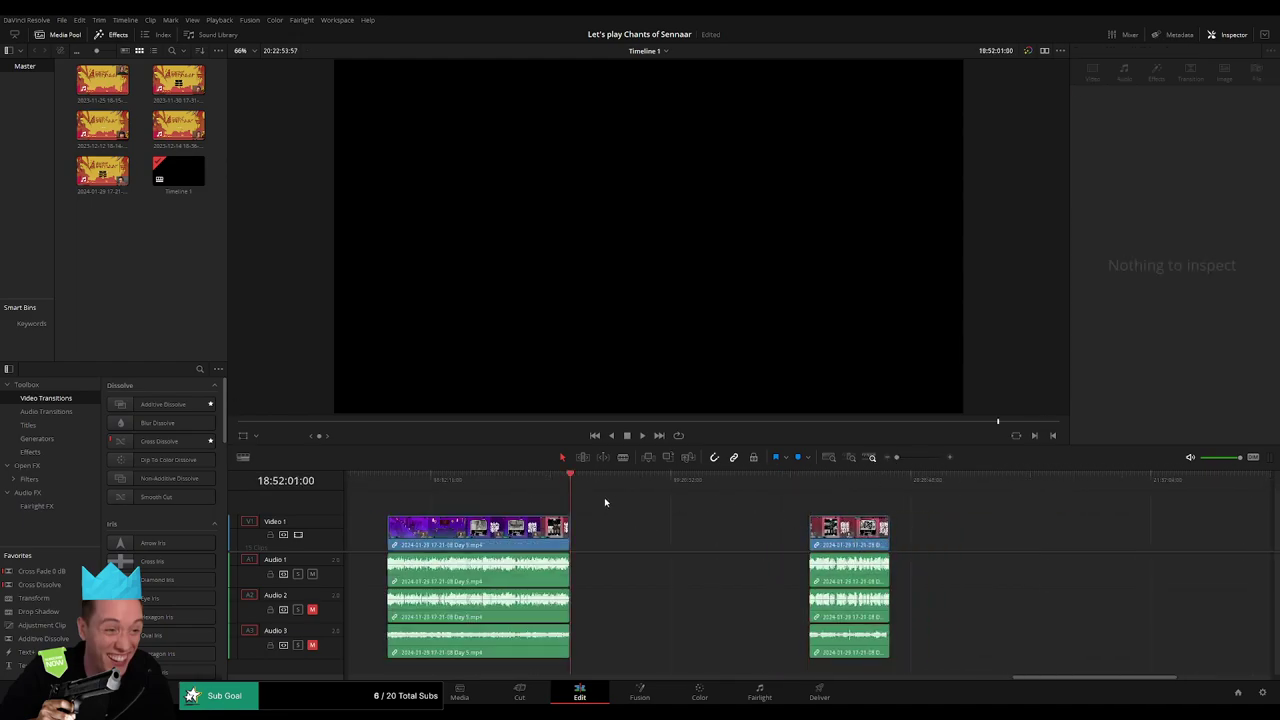
key(m)
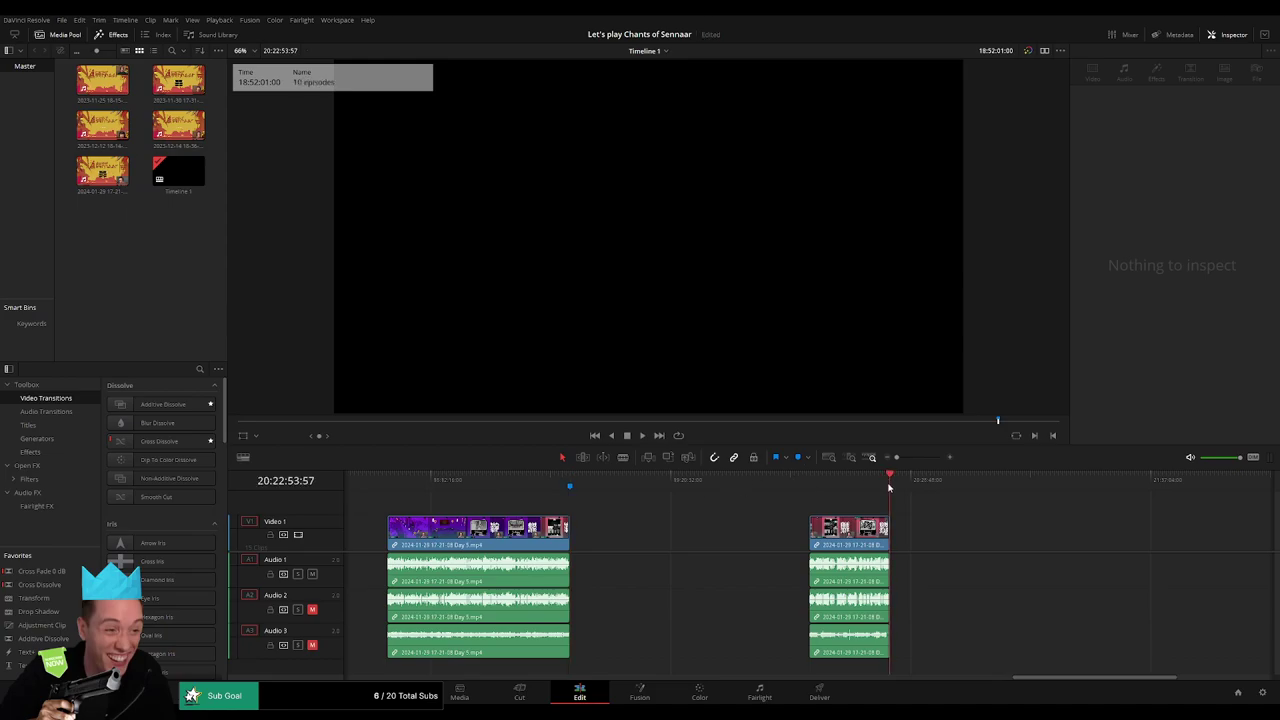
Mark the last clip's end, then play that clip from its 20:00:00:00 start
key(m)
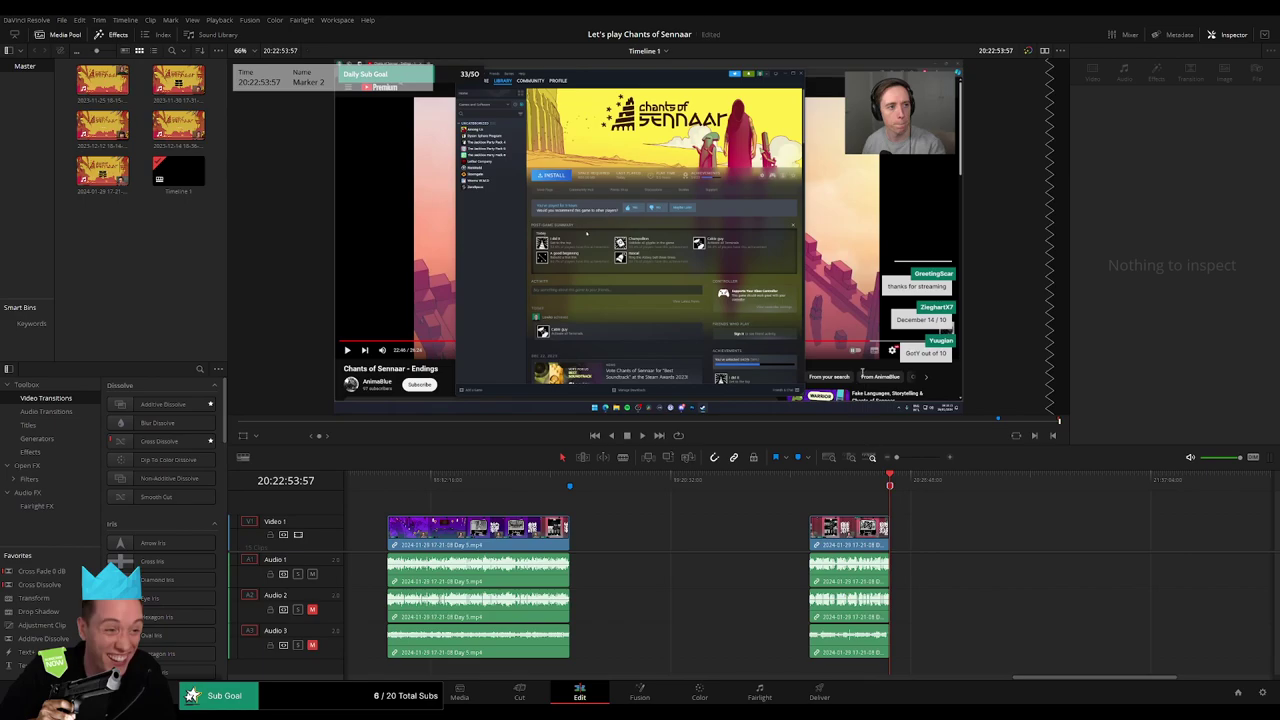
click(808, 482)
key(space)
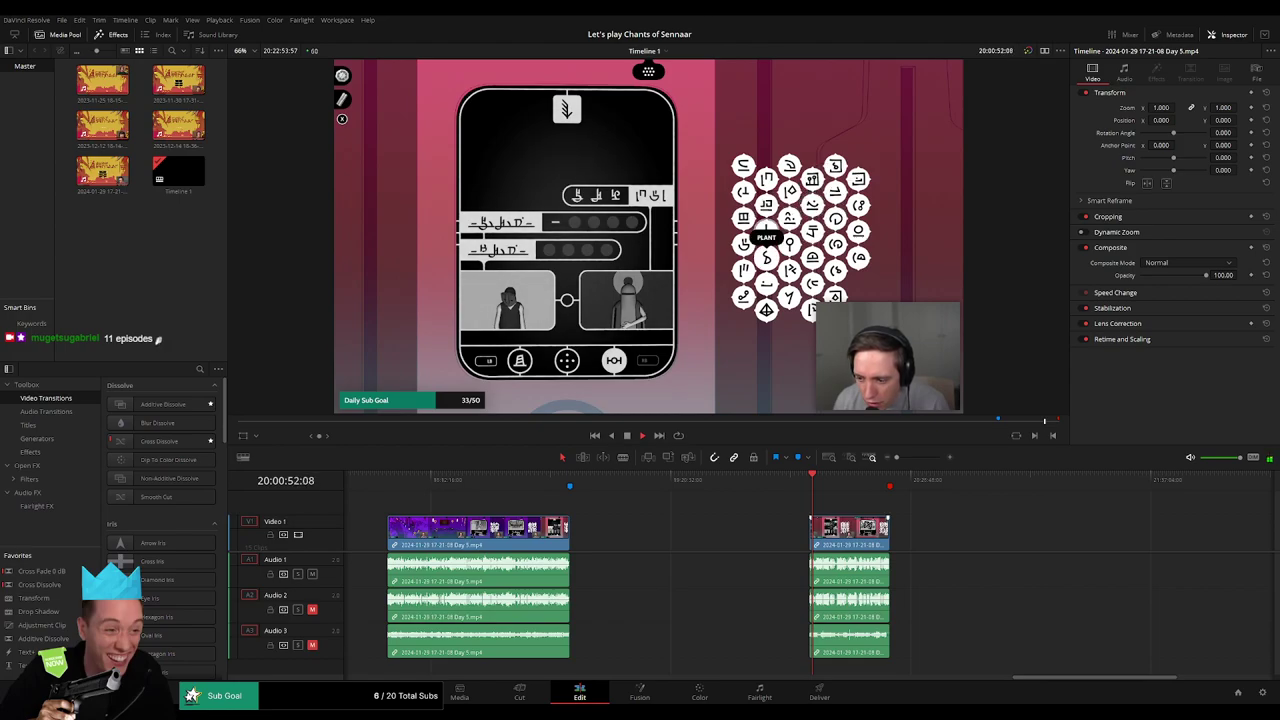
scroll(842, 508, right, 5)
click(566, 487)
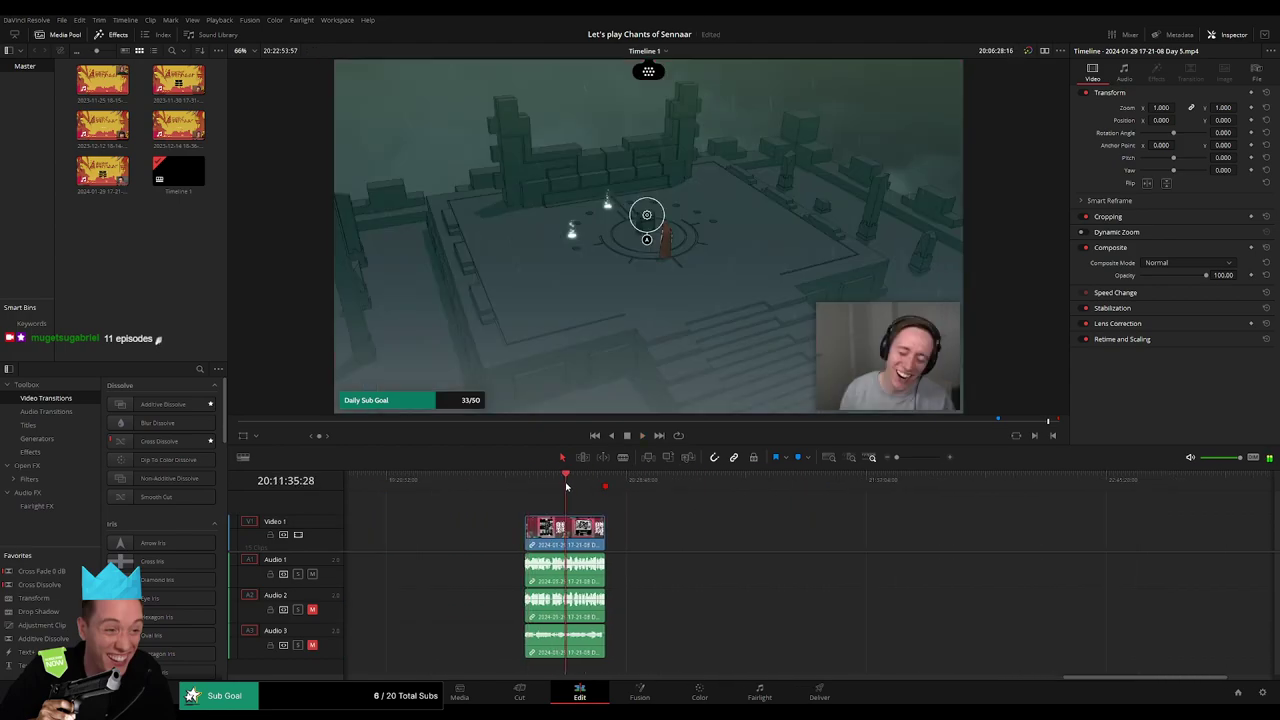
click(559, 485)
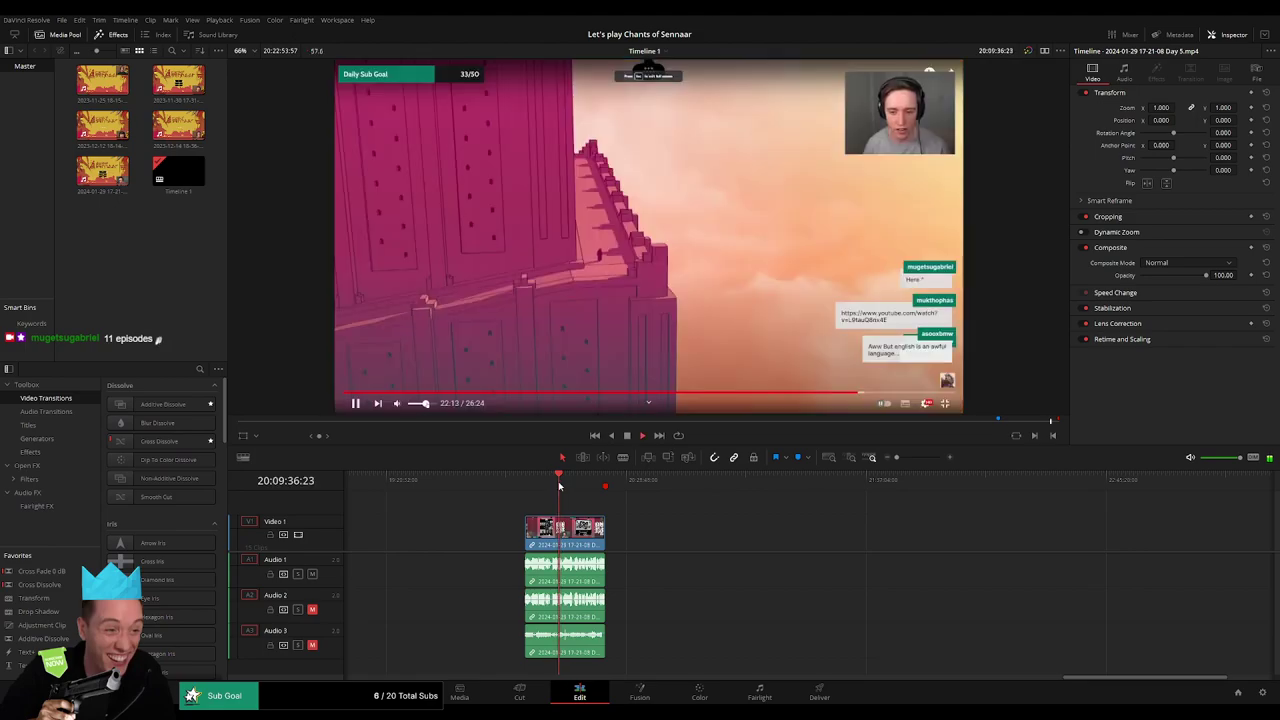
scroll(559, 485, up, 5)
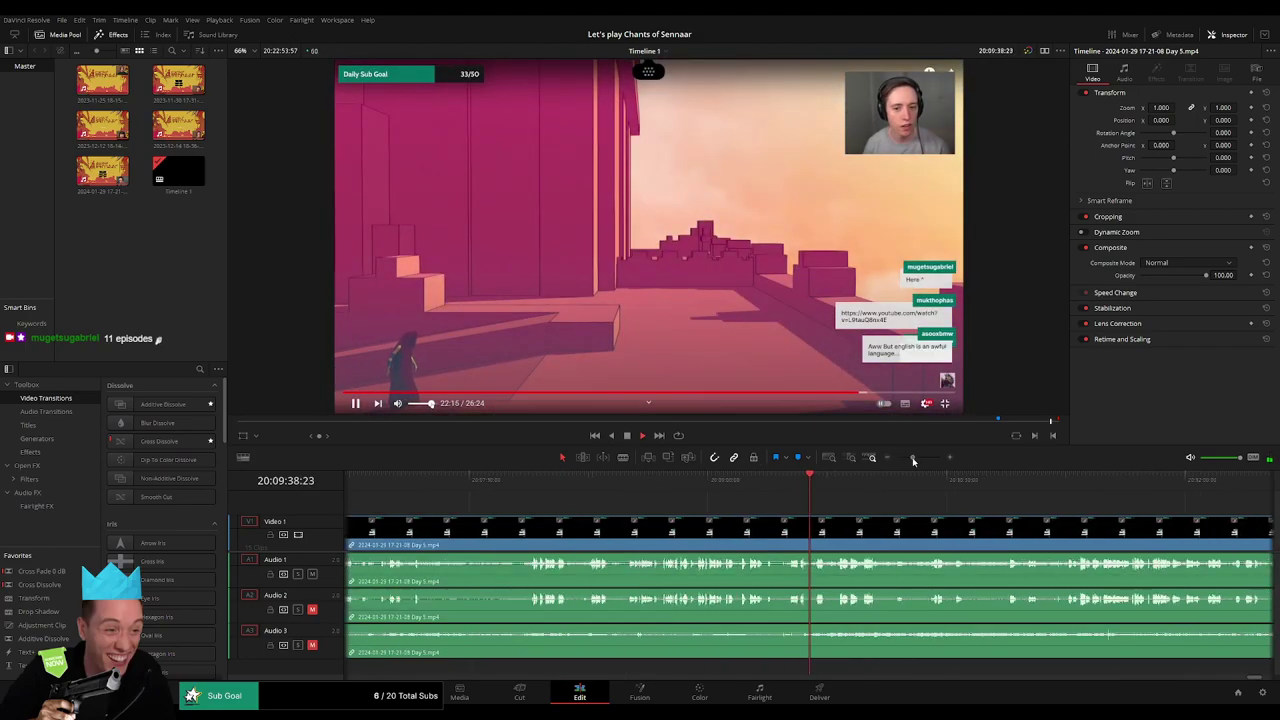
click(537, 485)
scroll(537, 485, left, 2)
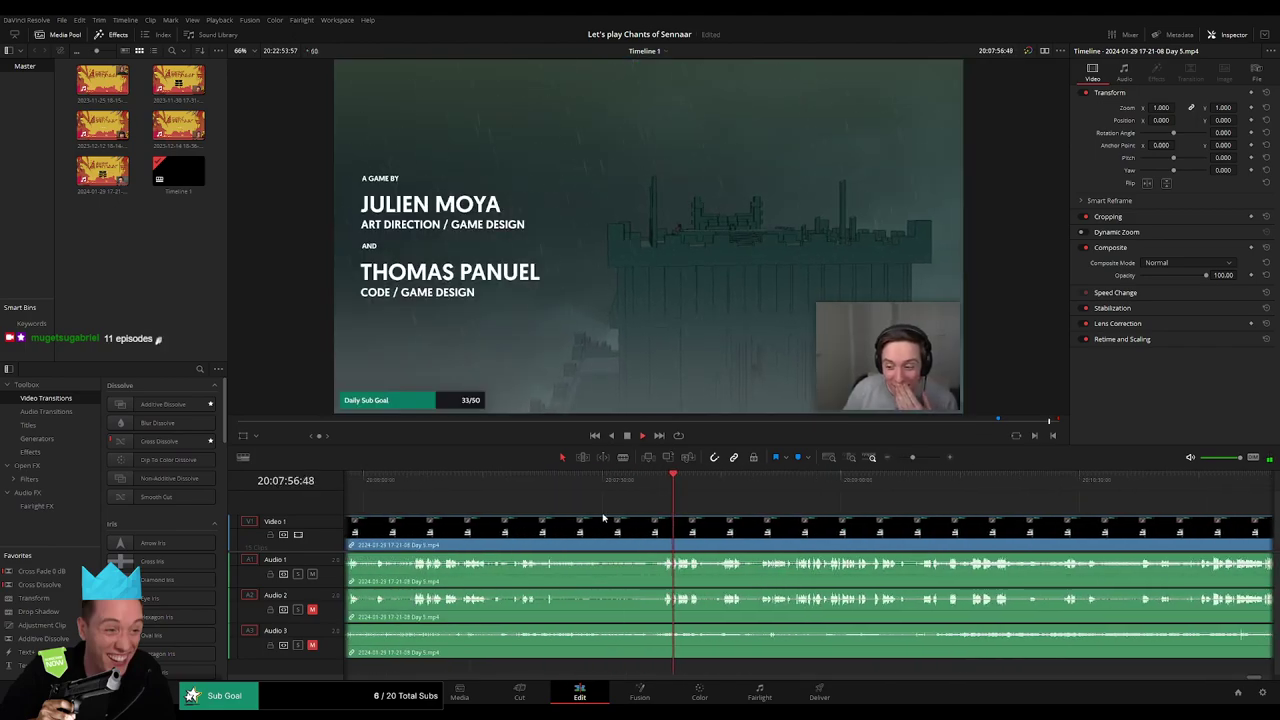
scroll(537, 485, left, 15)
click(517, 485)
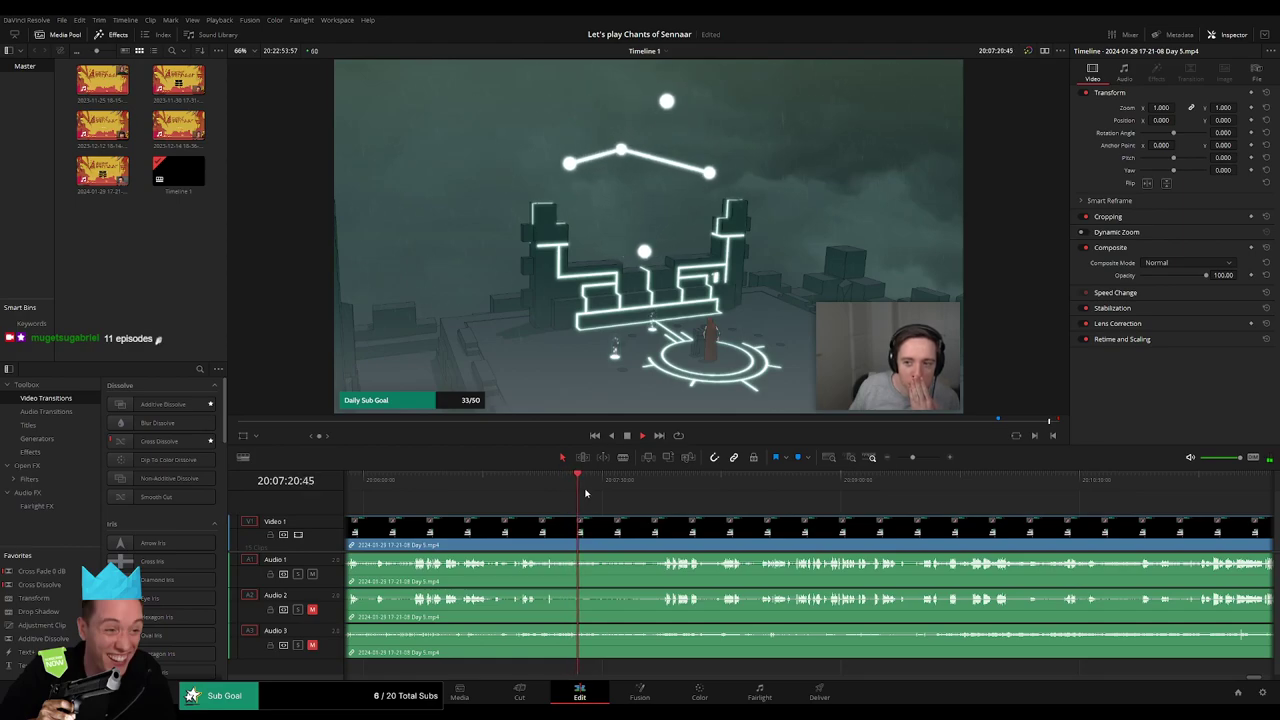
mouse_move(585, 493)
mouse_down()
mouse_move(633, 488)
mouse_move(615, 484)
mouse_up()
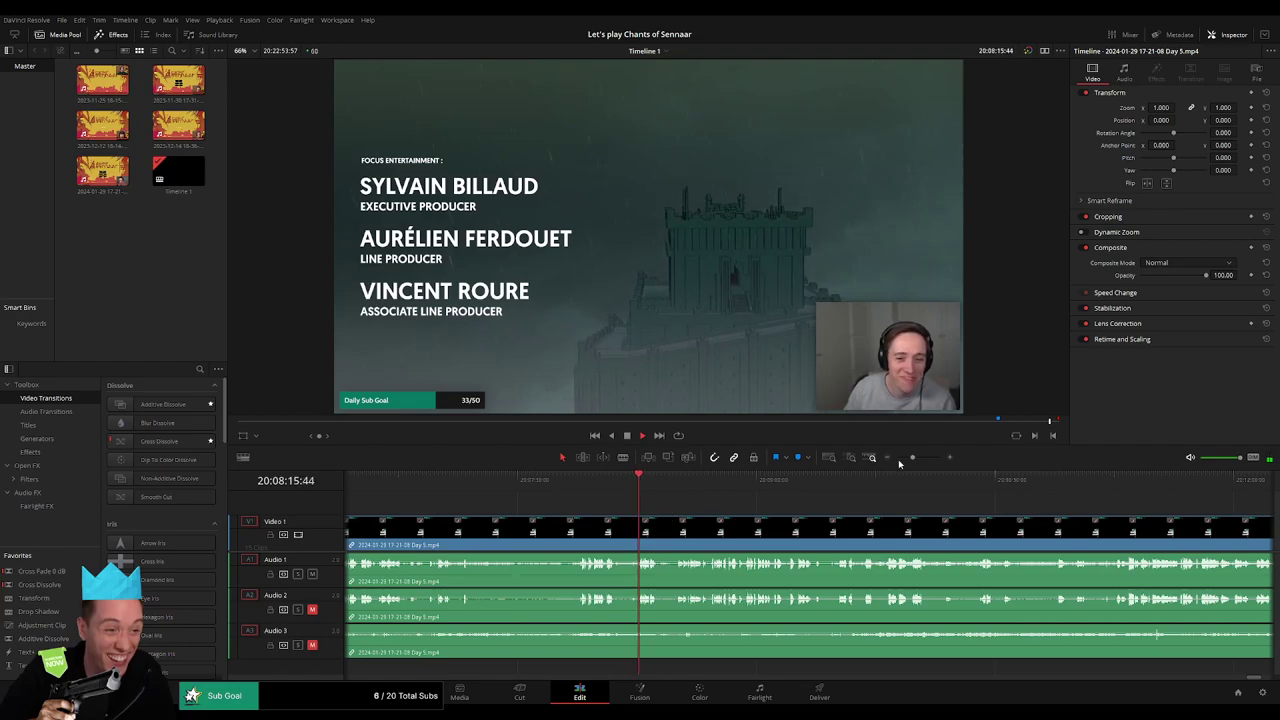
Scrub to a later scene in the final clip and resume playback
drag(912, 457, 902, 459)
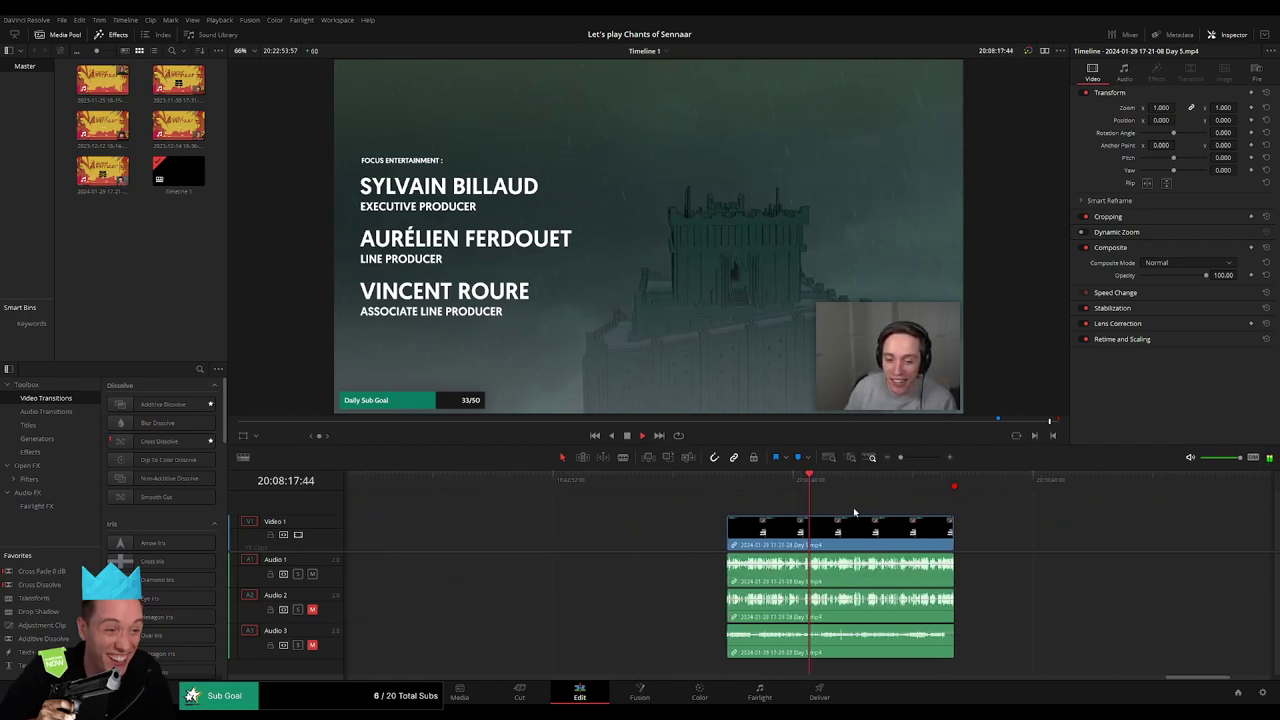
scroll(543, 480, right, 5)
drag(543, 480, 657, 483)
key(space)
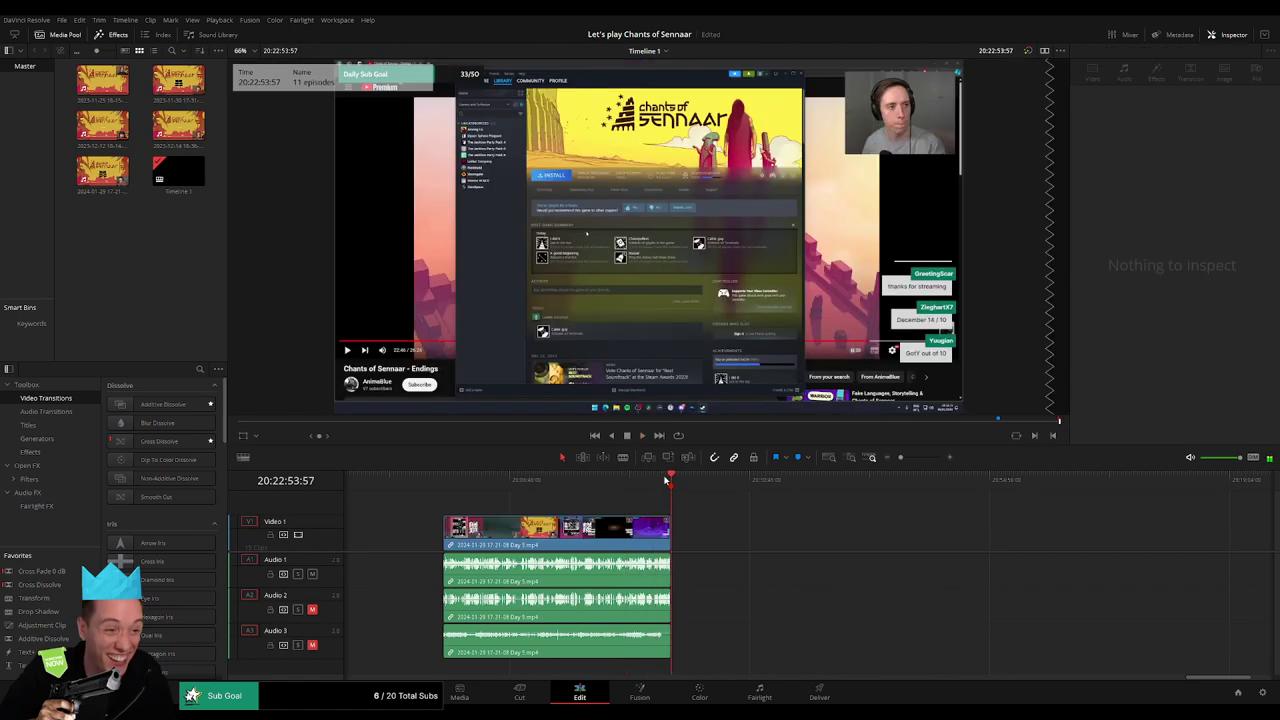
drag(900, 457, 918, 459)
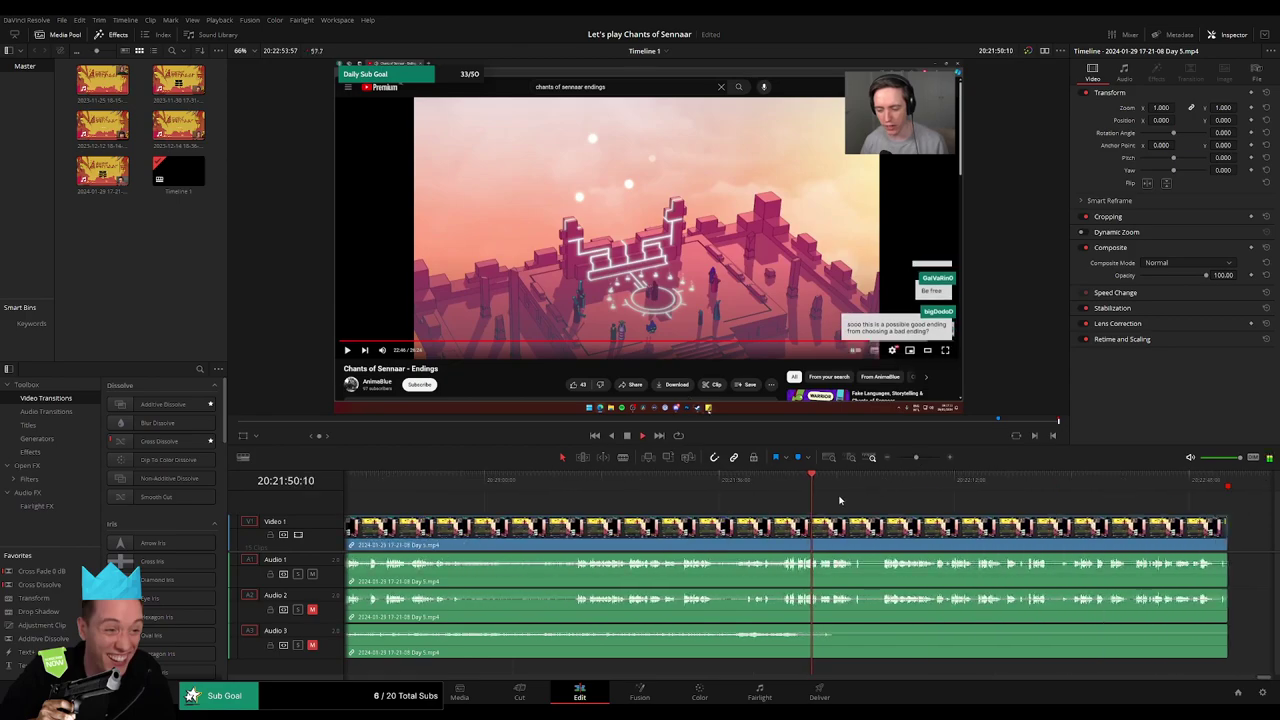
click(762, 479)
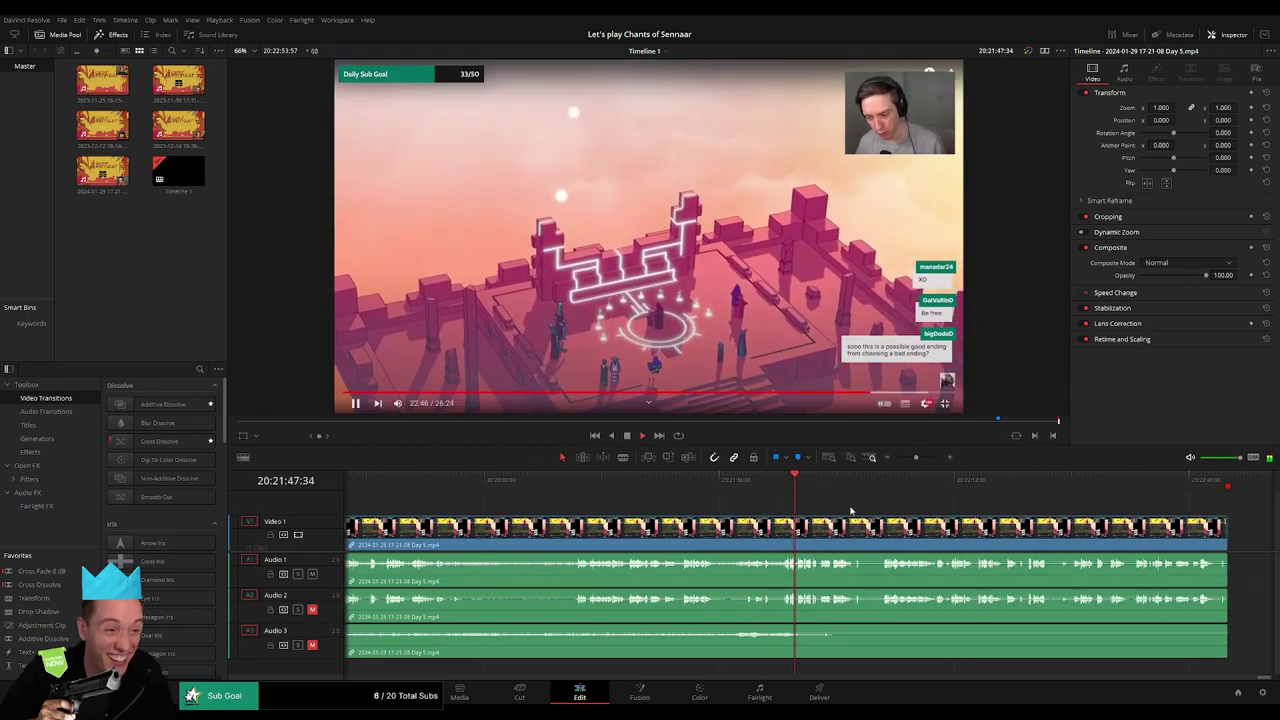
Zoom in on the final clip's end and add a video fade-out ending near 20:22:53
key(ctrl+minus)
drag(612, 480, 652, 489)
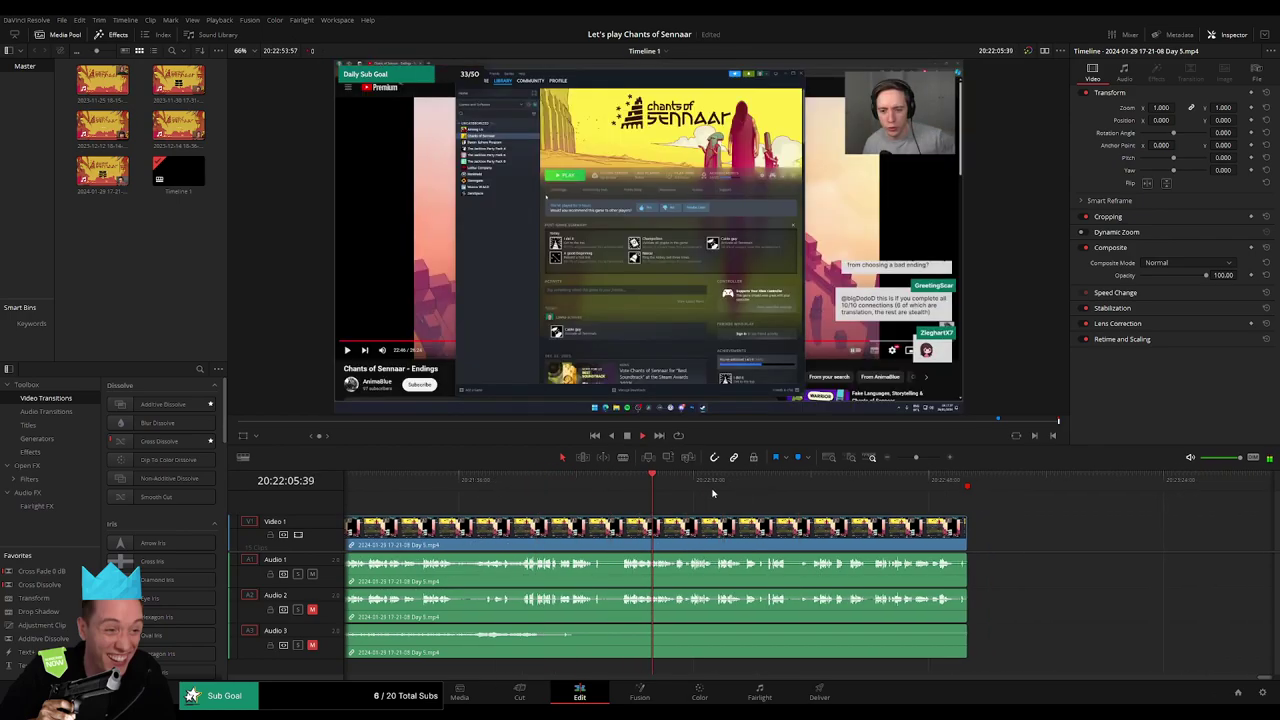
click(932, 481)
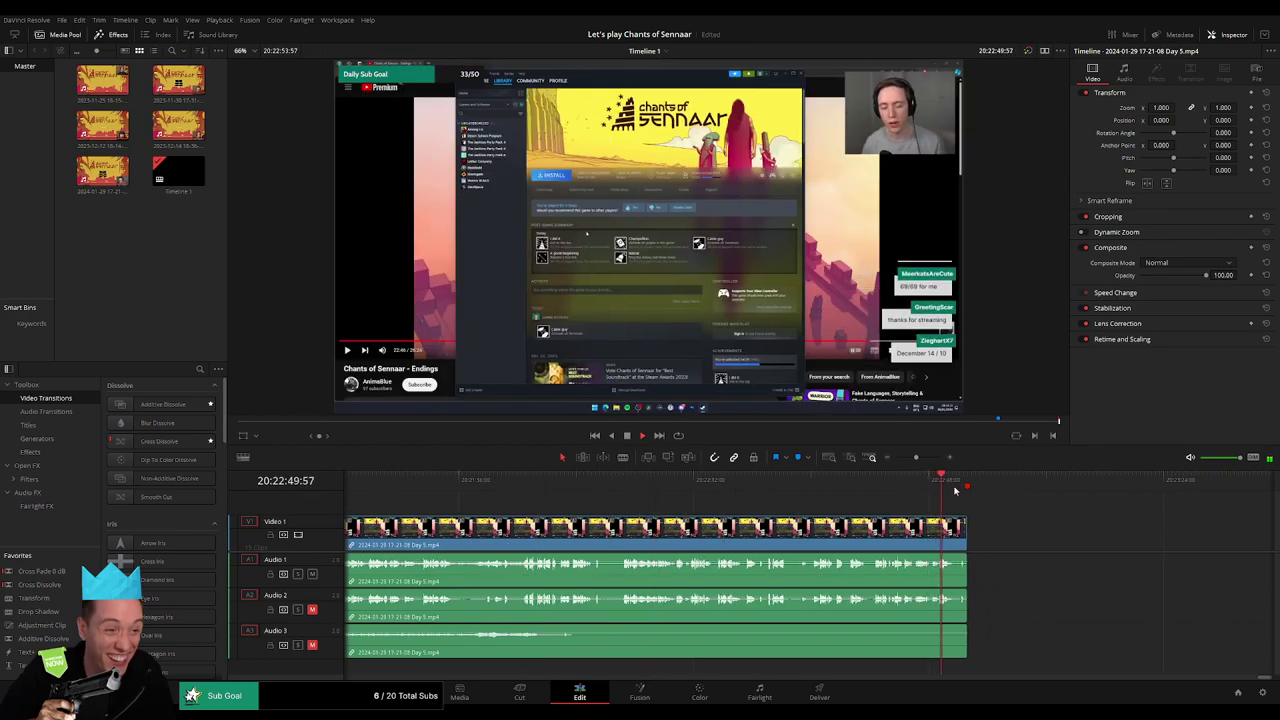
key(ctrl+equal)
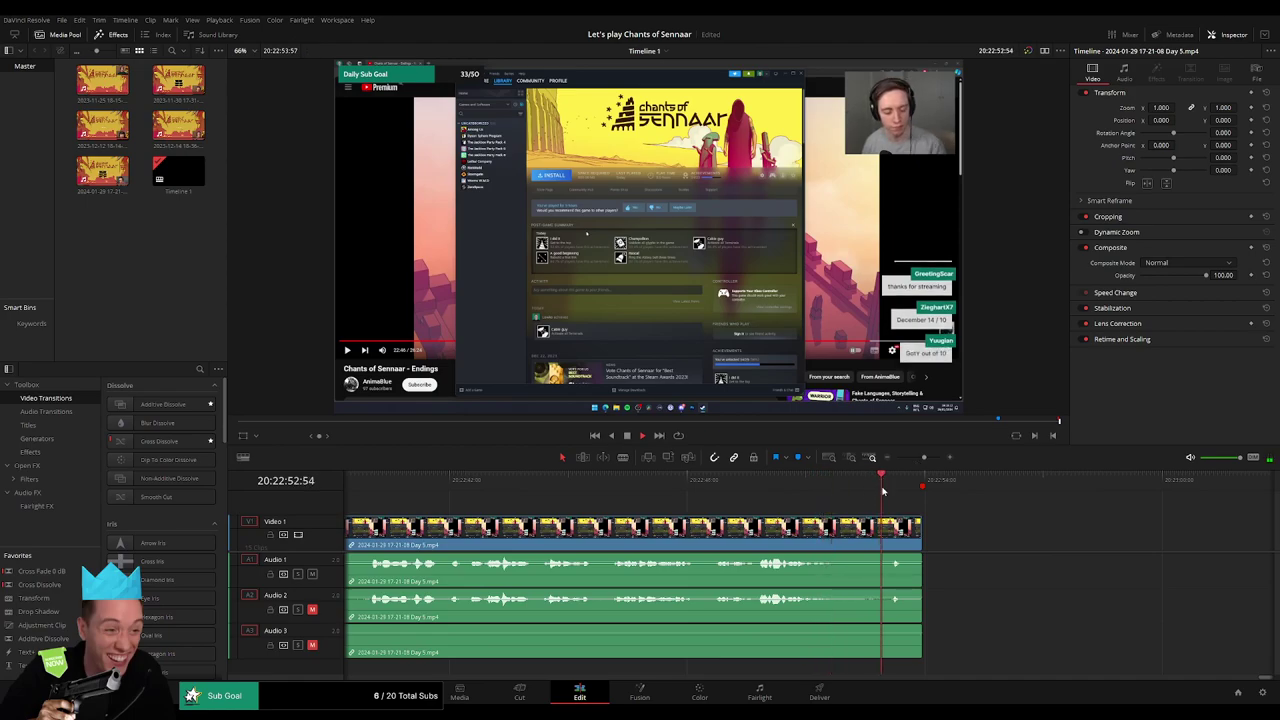
drag(923, 457, 931, 458)
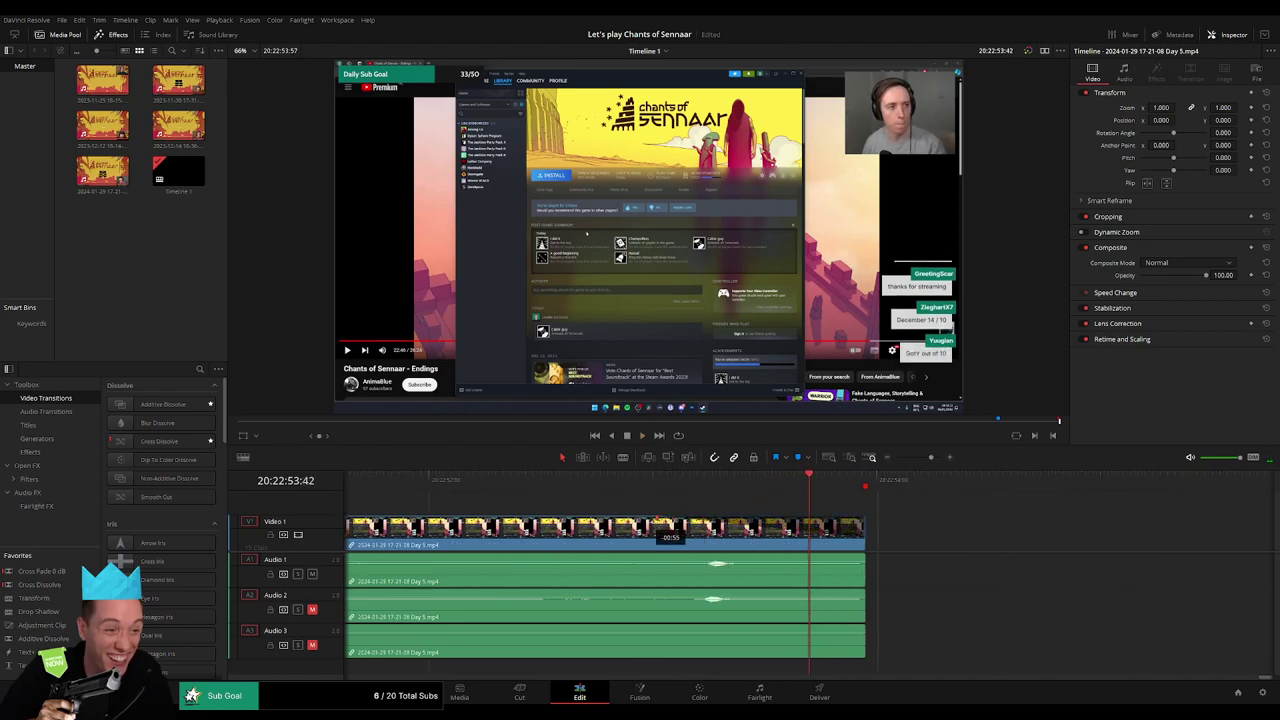
drag(690, 530, 645, 530)
Add roughly one-minute fade-outs on Audio 1, Audio 2 and Audio 3, previewing the first
drag(859, 556, 640, 556)
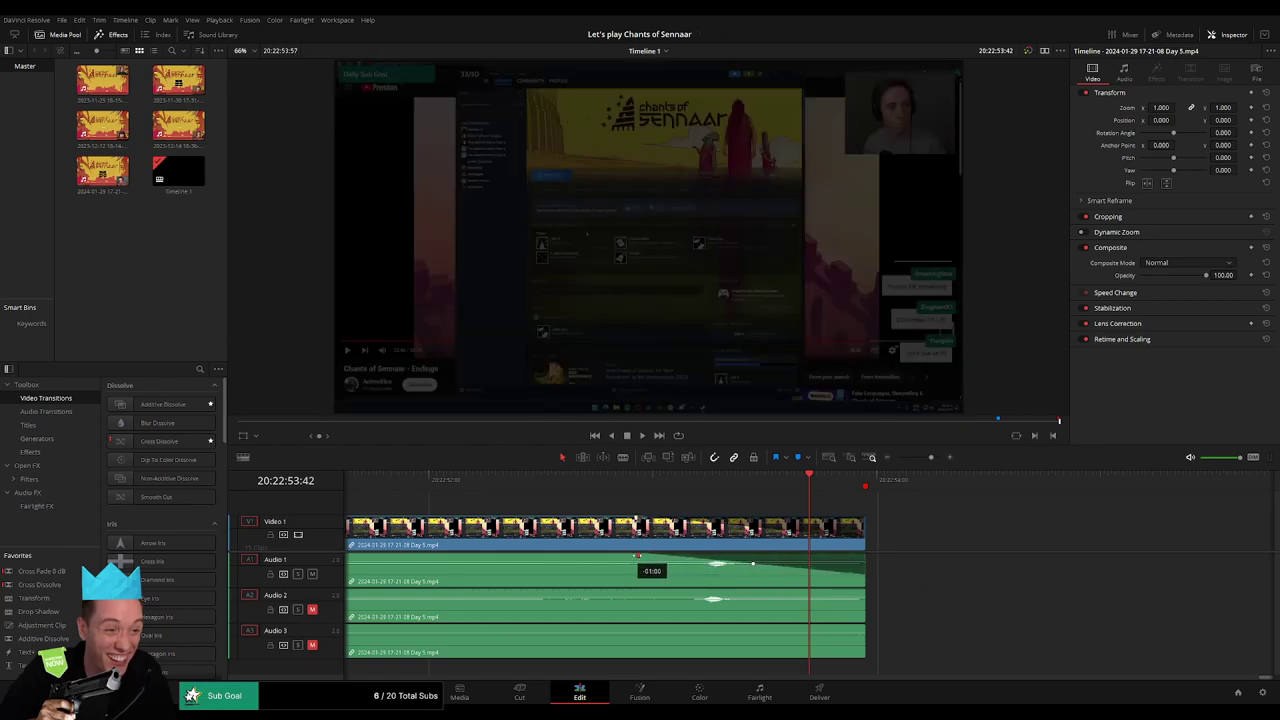
click(656, 513)
key(space)
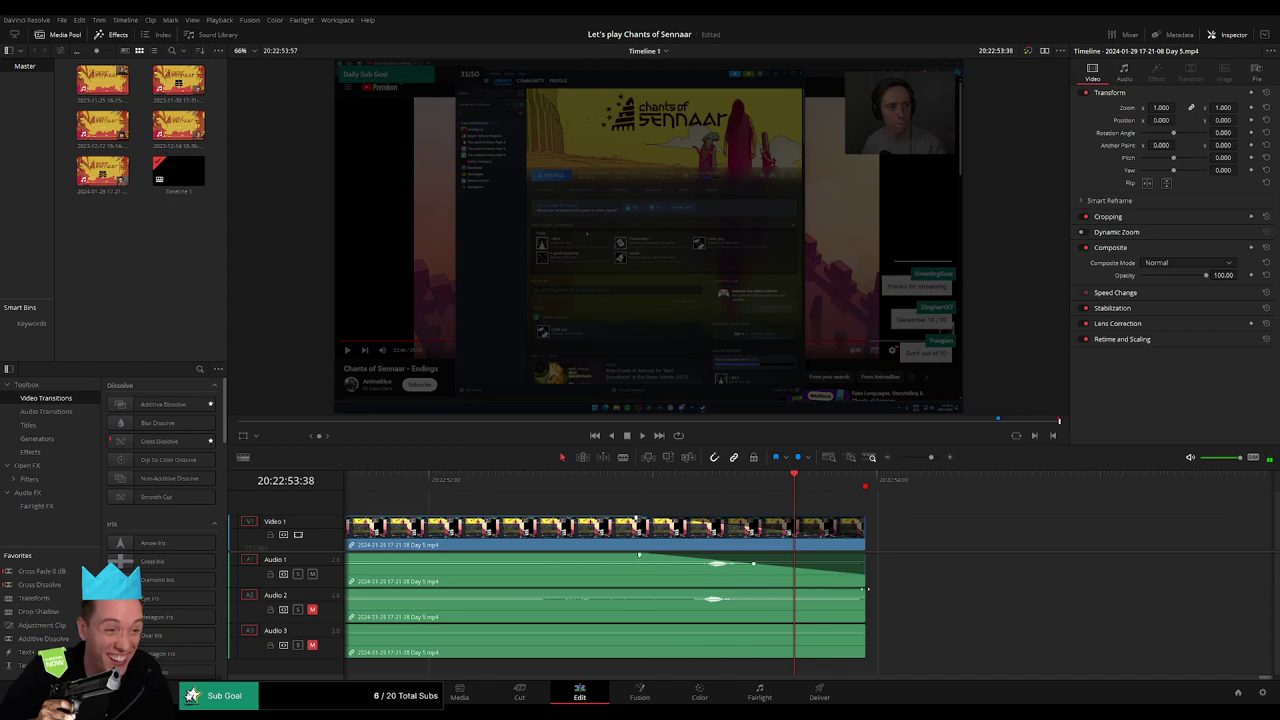
drag(862, 587, 640, 593)
drag(860, 627, 638, 627)
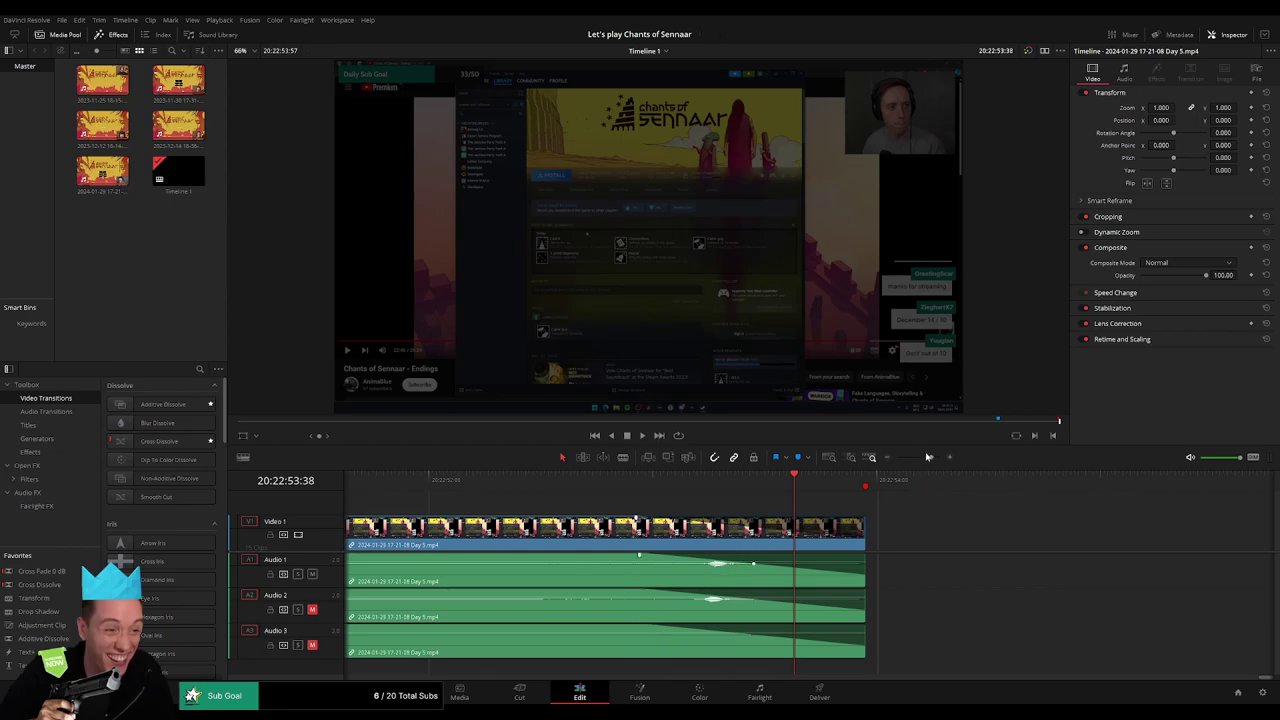
scroll(839, 502, up, 2)
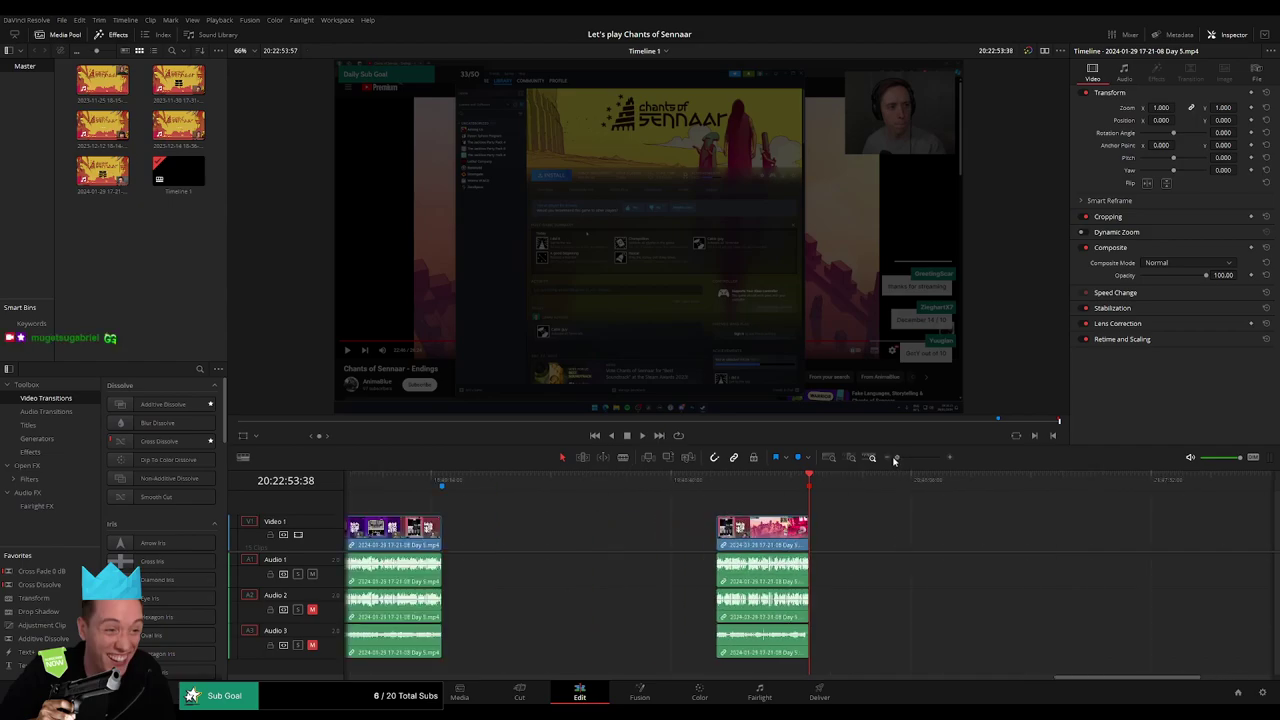
click(811, 480)
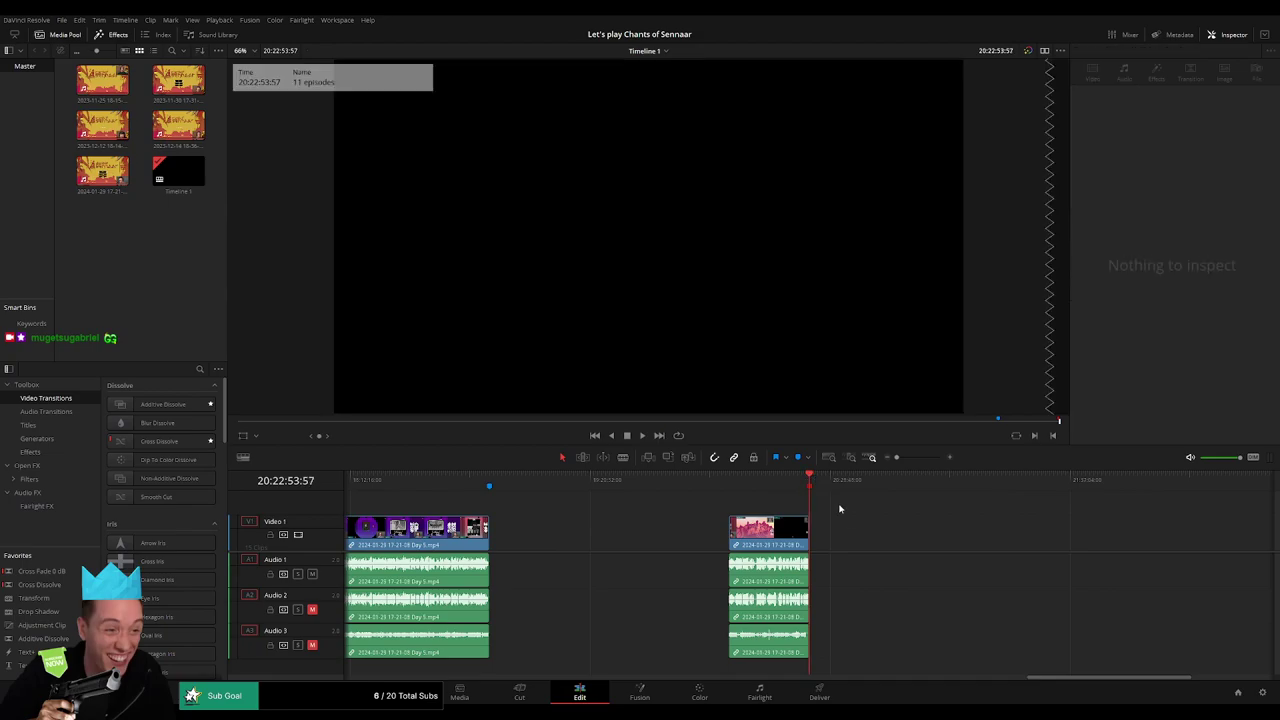